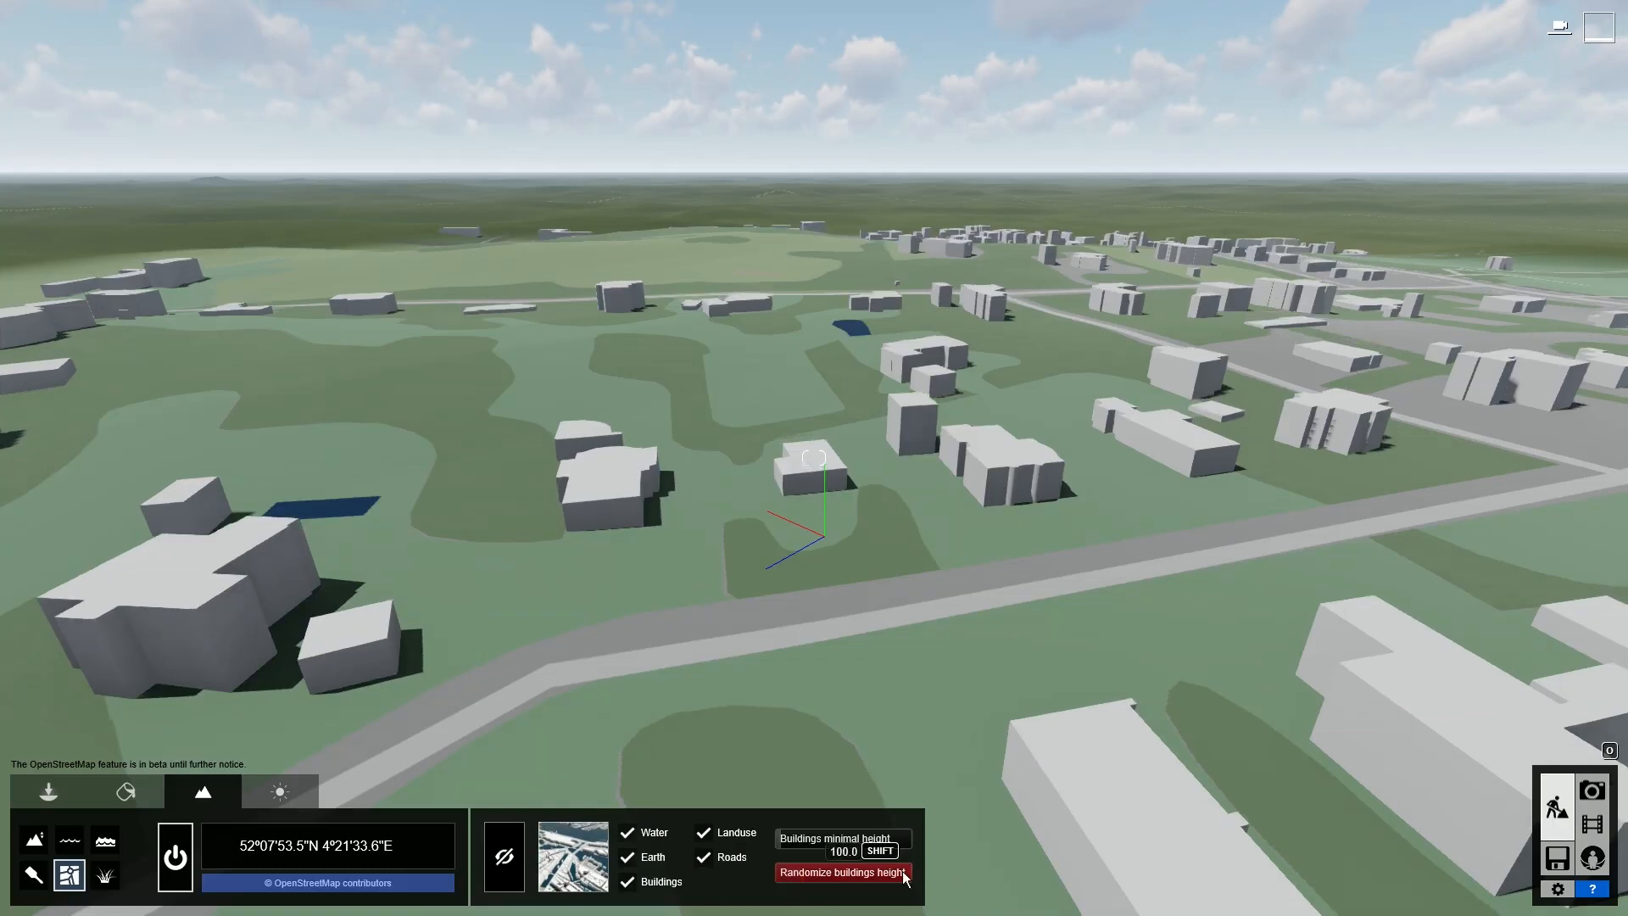
- Drag the villa's reference point onto the garden photo, then rotate and enlarge it to fit
left_click_drag(906, 879, 817, 875)
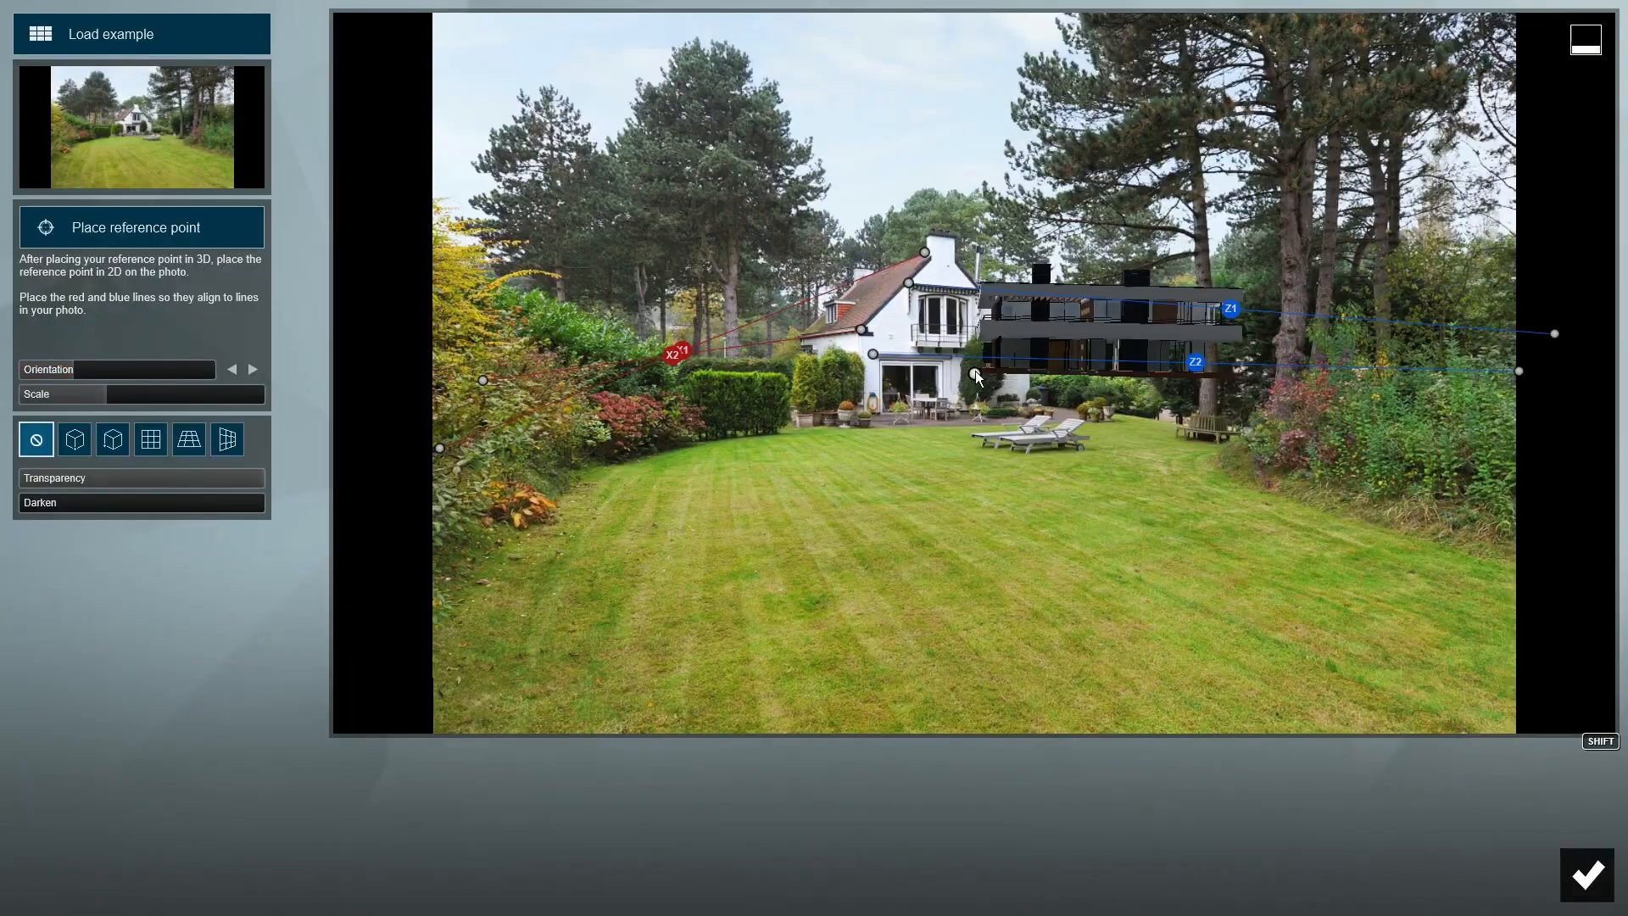
left_click_drag(975, 376, 800, 429)
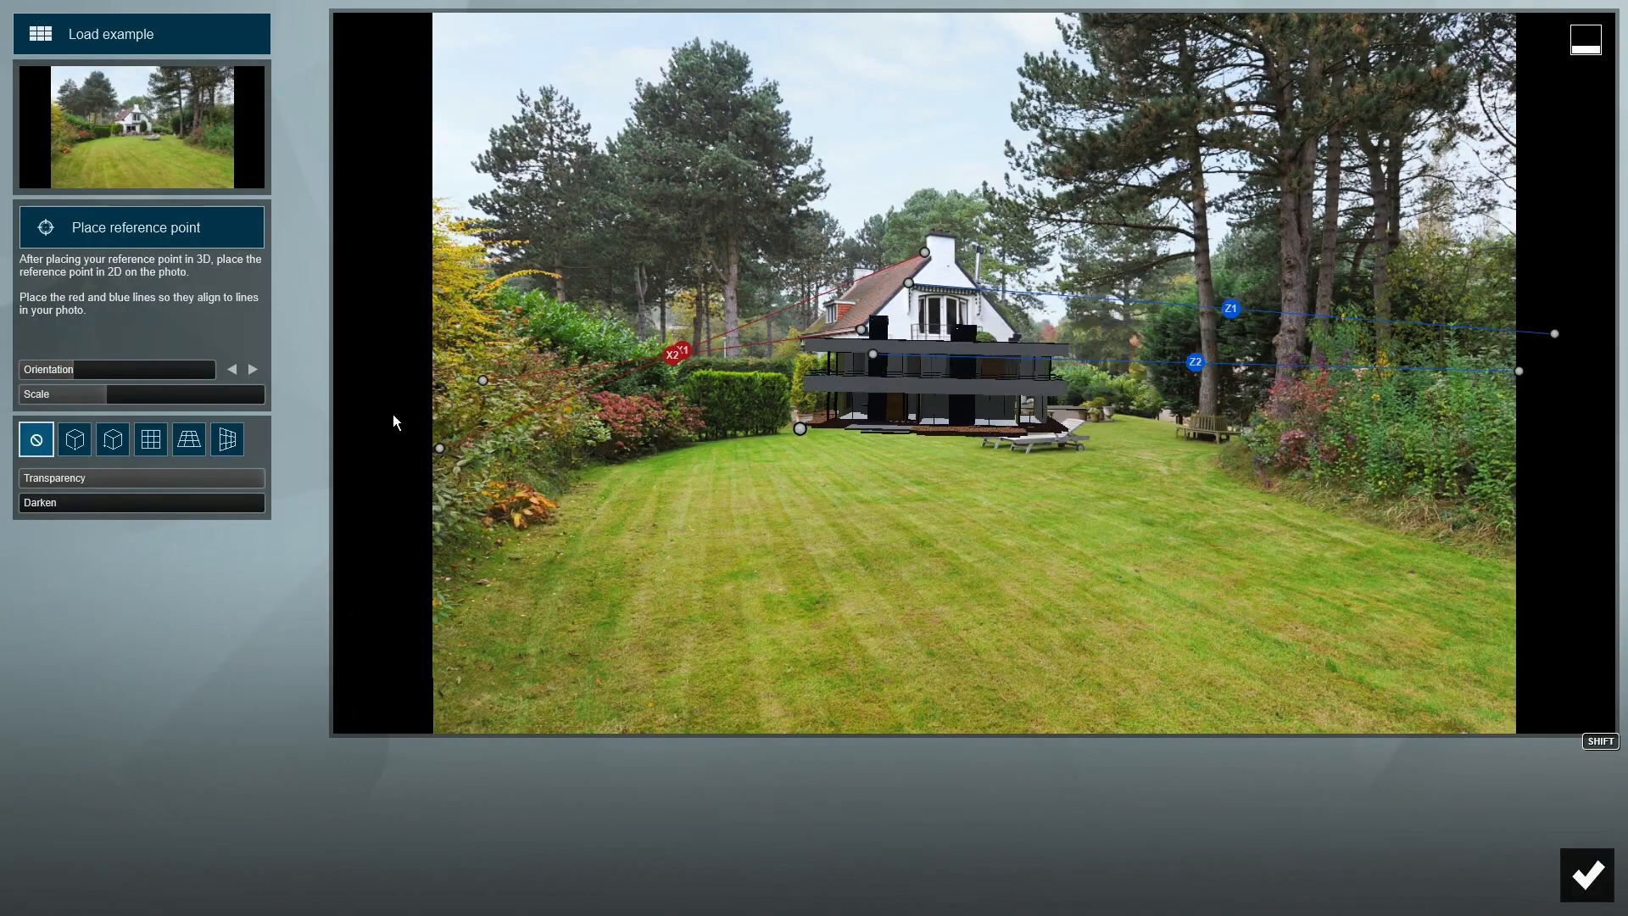
mouse_move(110, 371)
left_mouse_down()
mouse_move(113, 397)
mouse_move(88, 373)
left_mouse_up()
left_click_drag(800, 429, 740, 436)
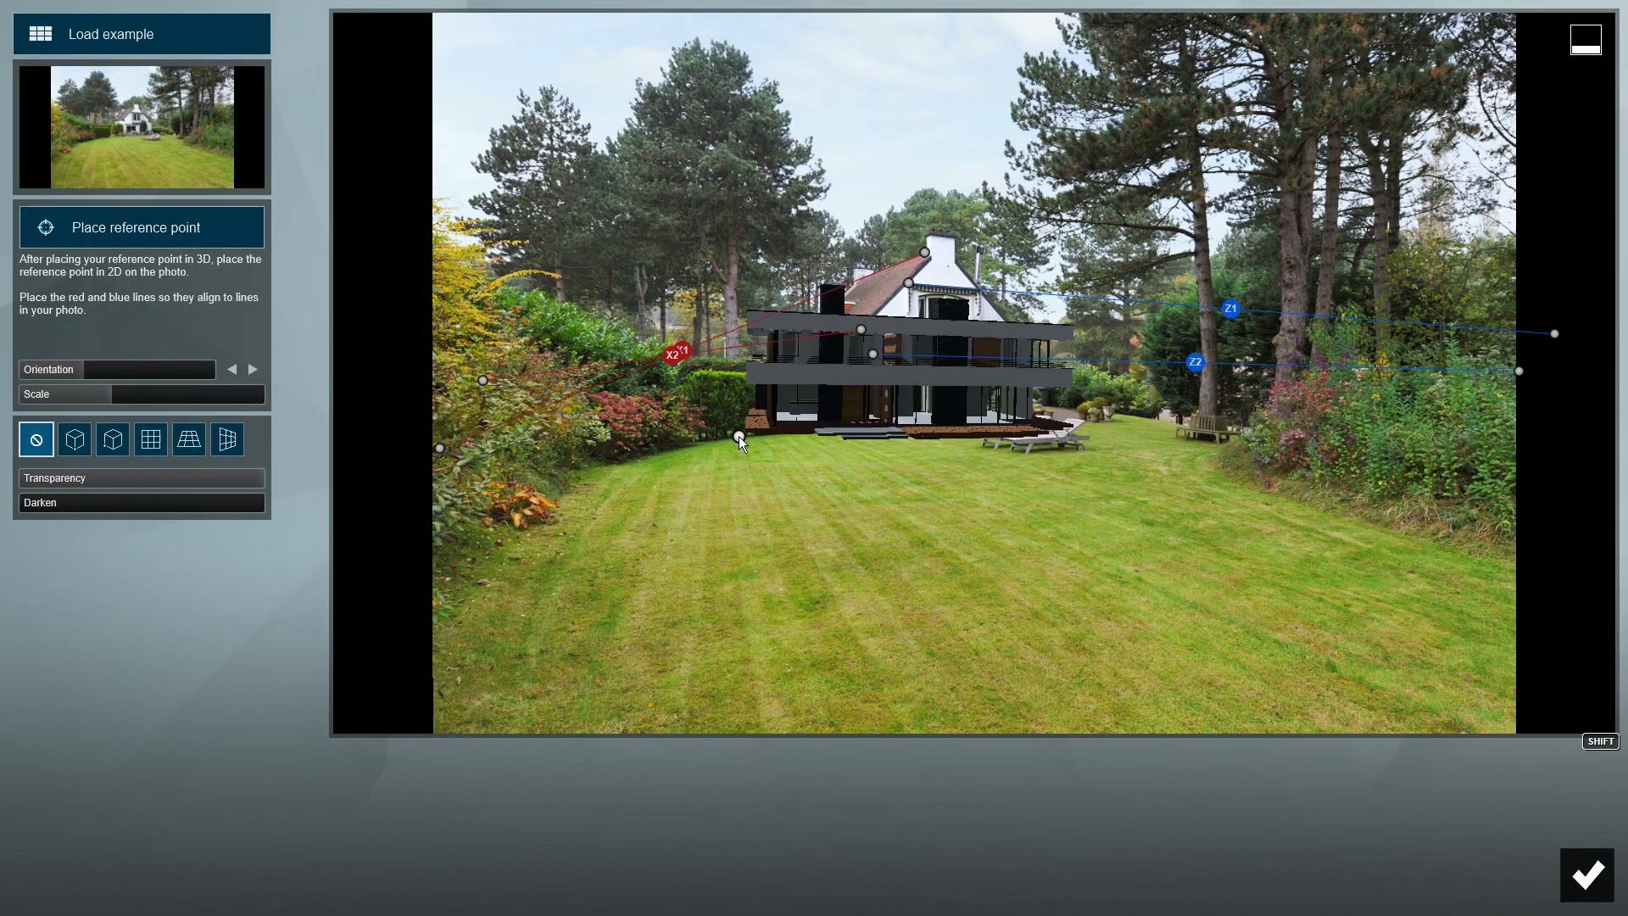
left_click_drag(112, 395, 117, 396)
left_click_drag(740, 435, 730, 426)
left_click_drag(123, 396, 130, 397)
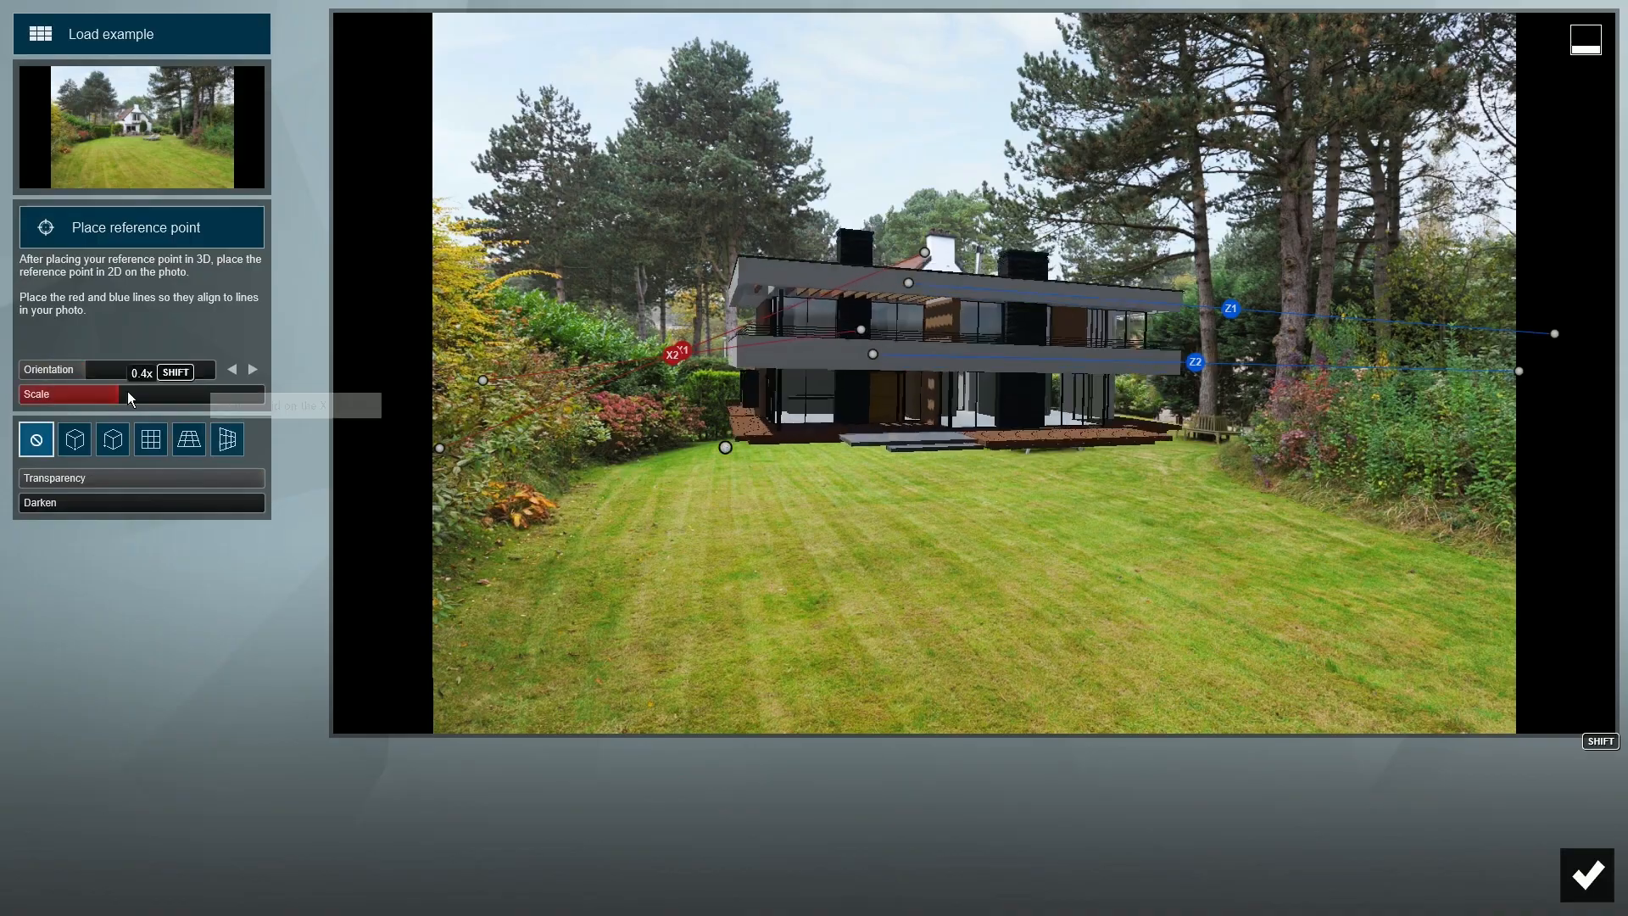
left_click_drag(730, 426, 715, 450)
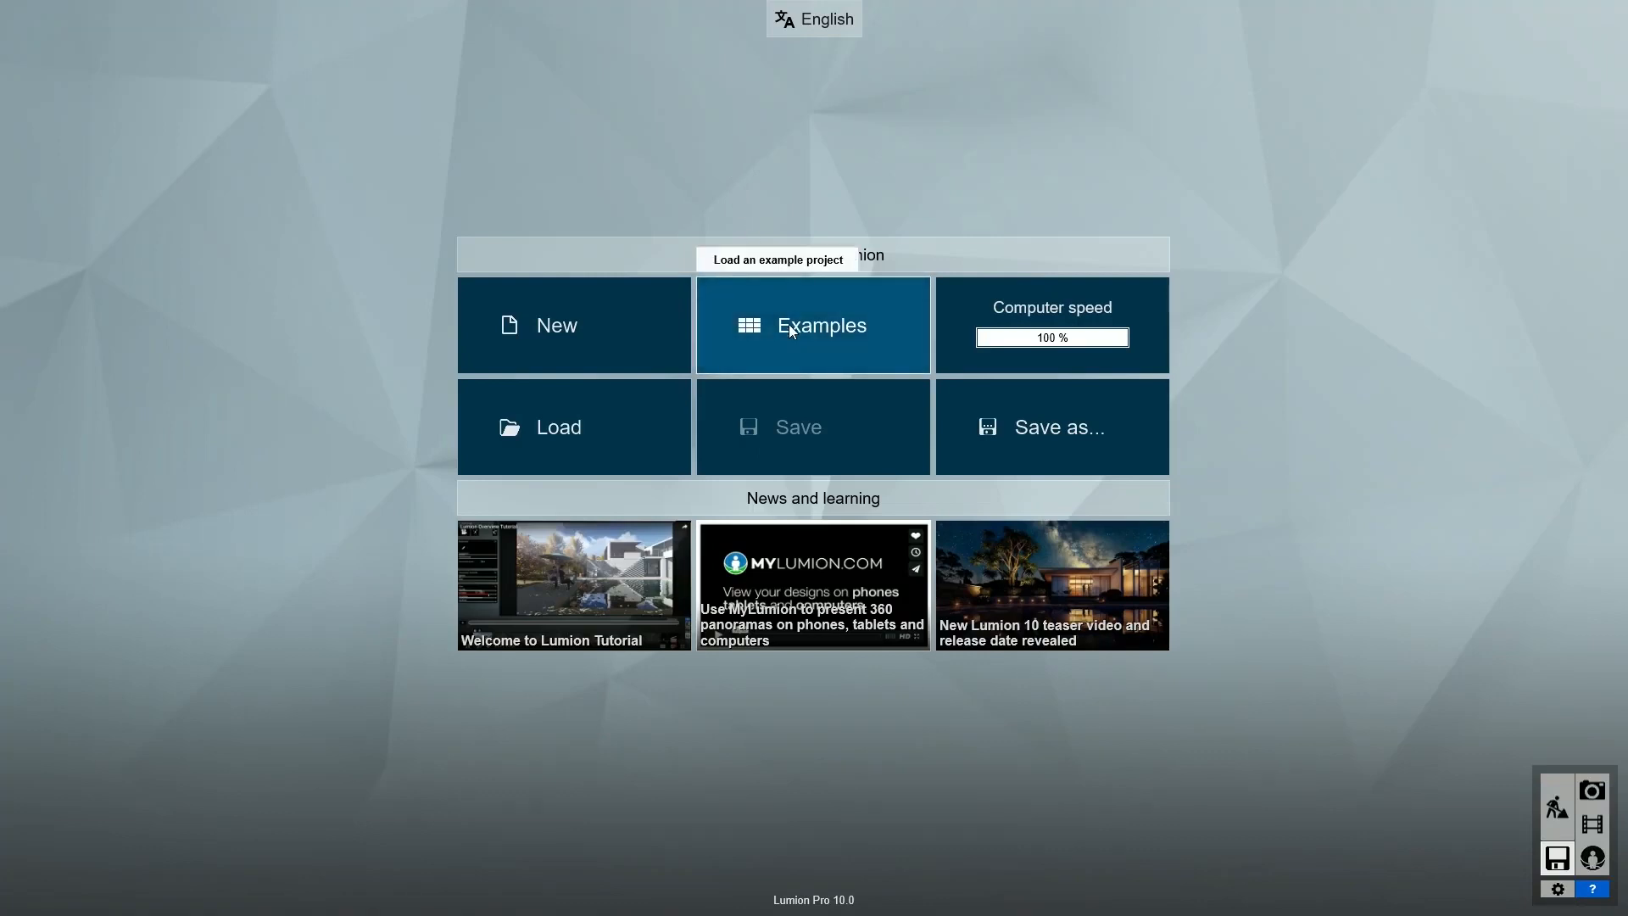
- Load the Villa Van Manen example and bring up the Imported Models library
left_click(793, 326)
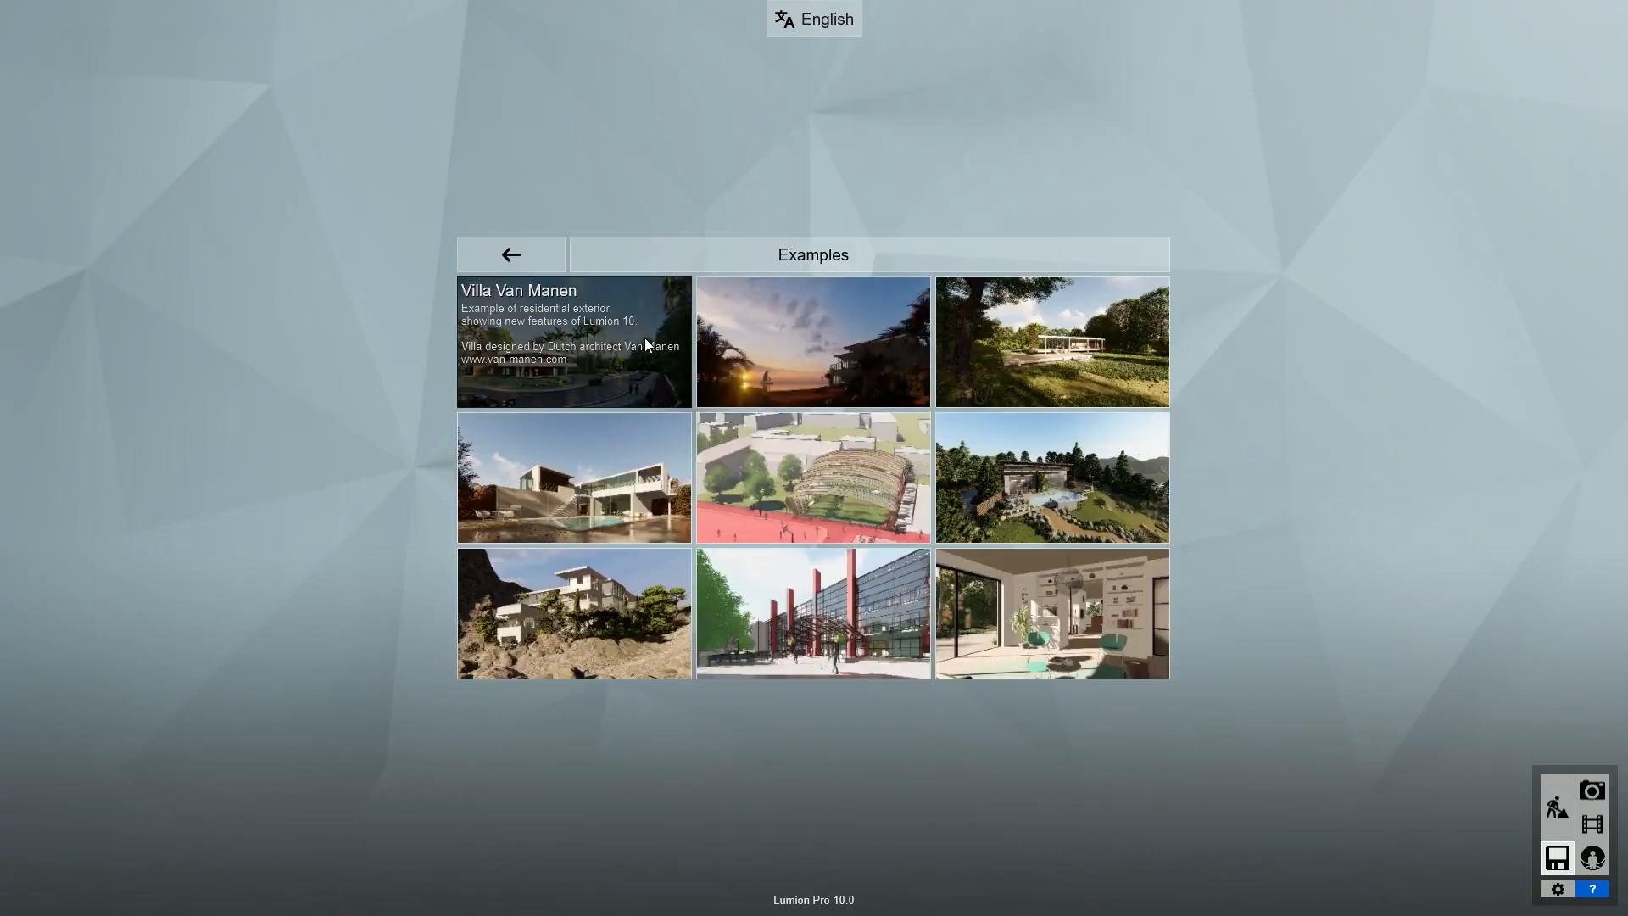
left_click(605, 357)
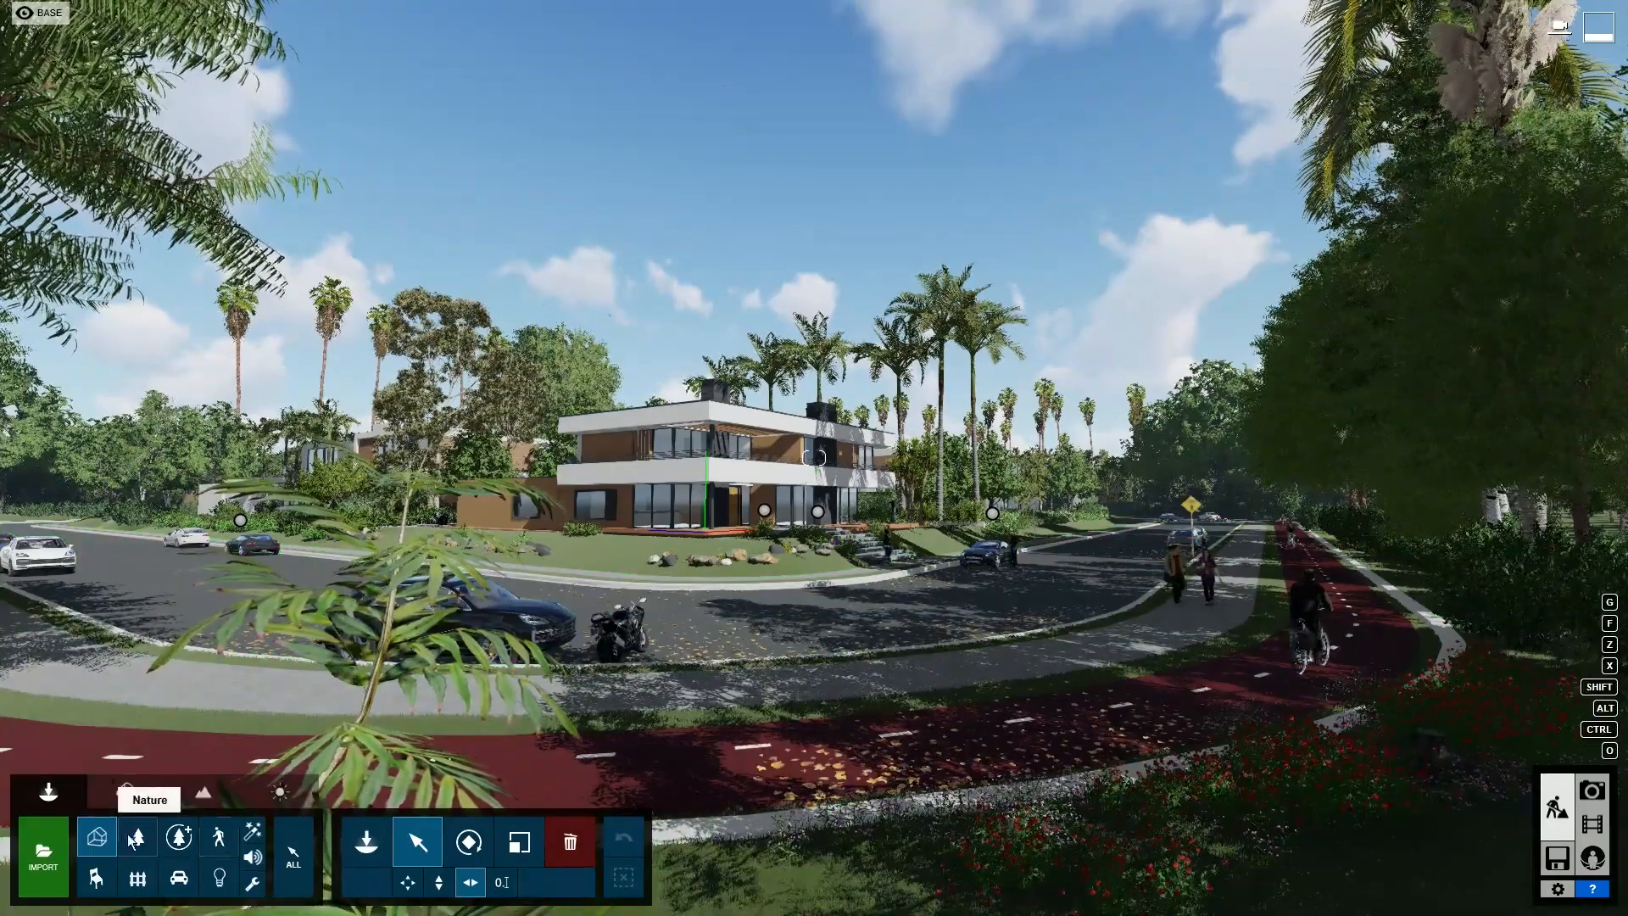
left_click(369, 839)
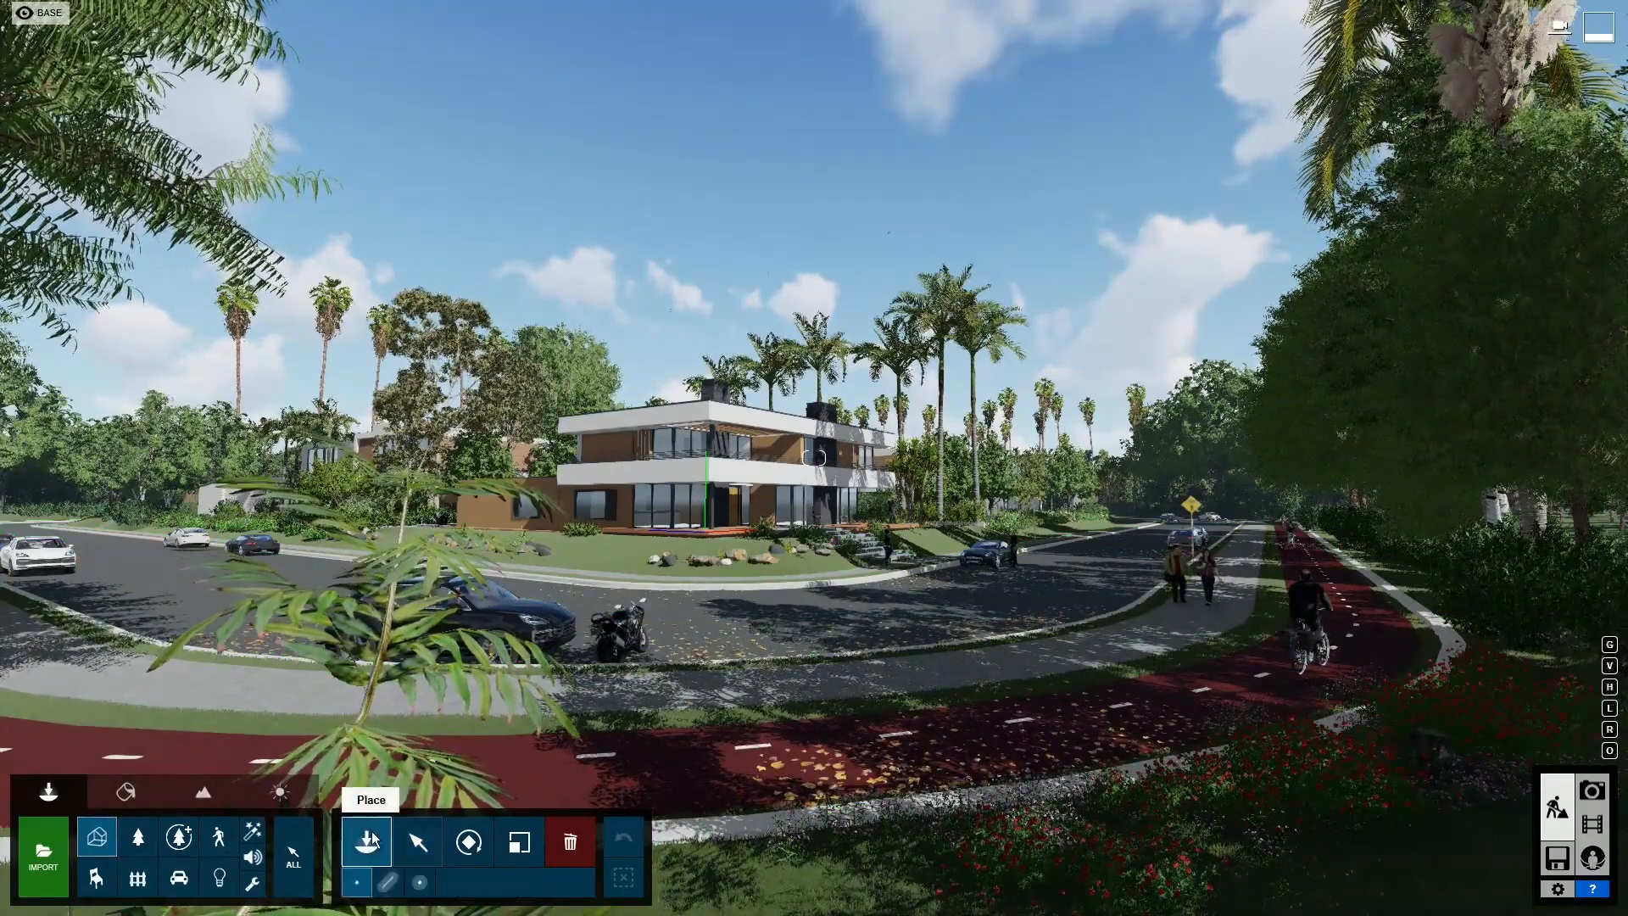
left_click(369, 839)
- Cancel placing the villa and return to the Welcome to Lumion start screen
mouse_move(115, 236)
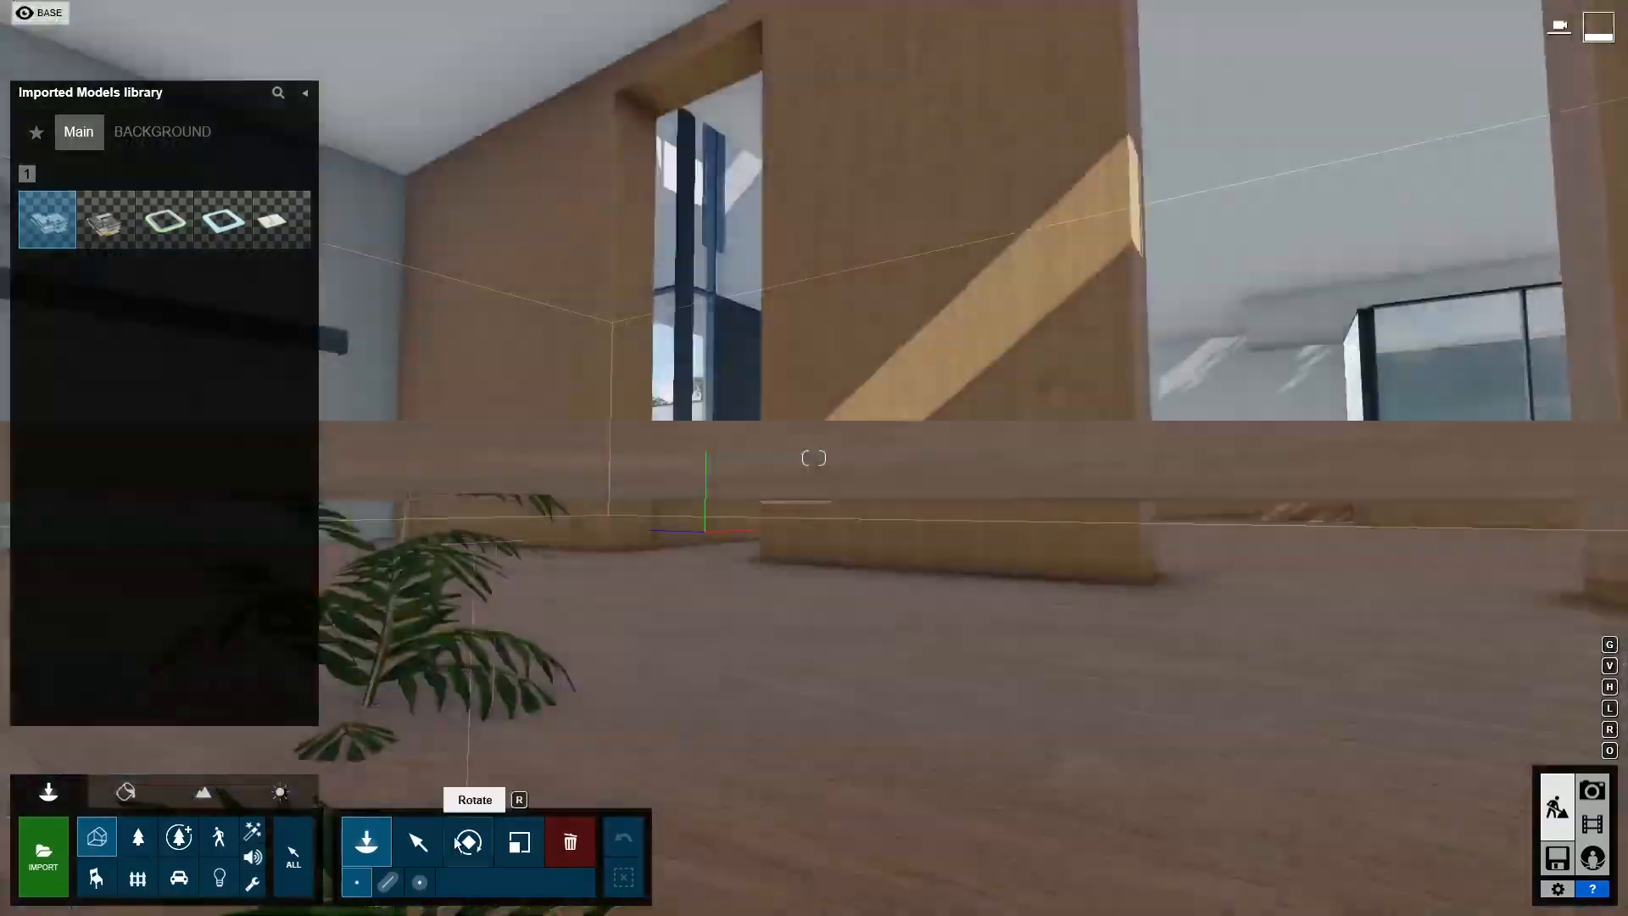
left_click(418, 842)
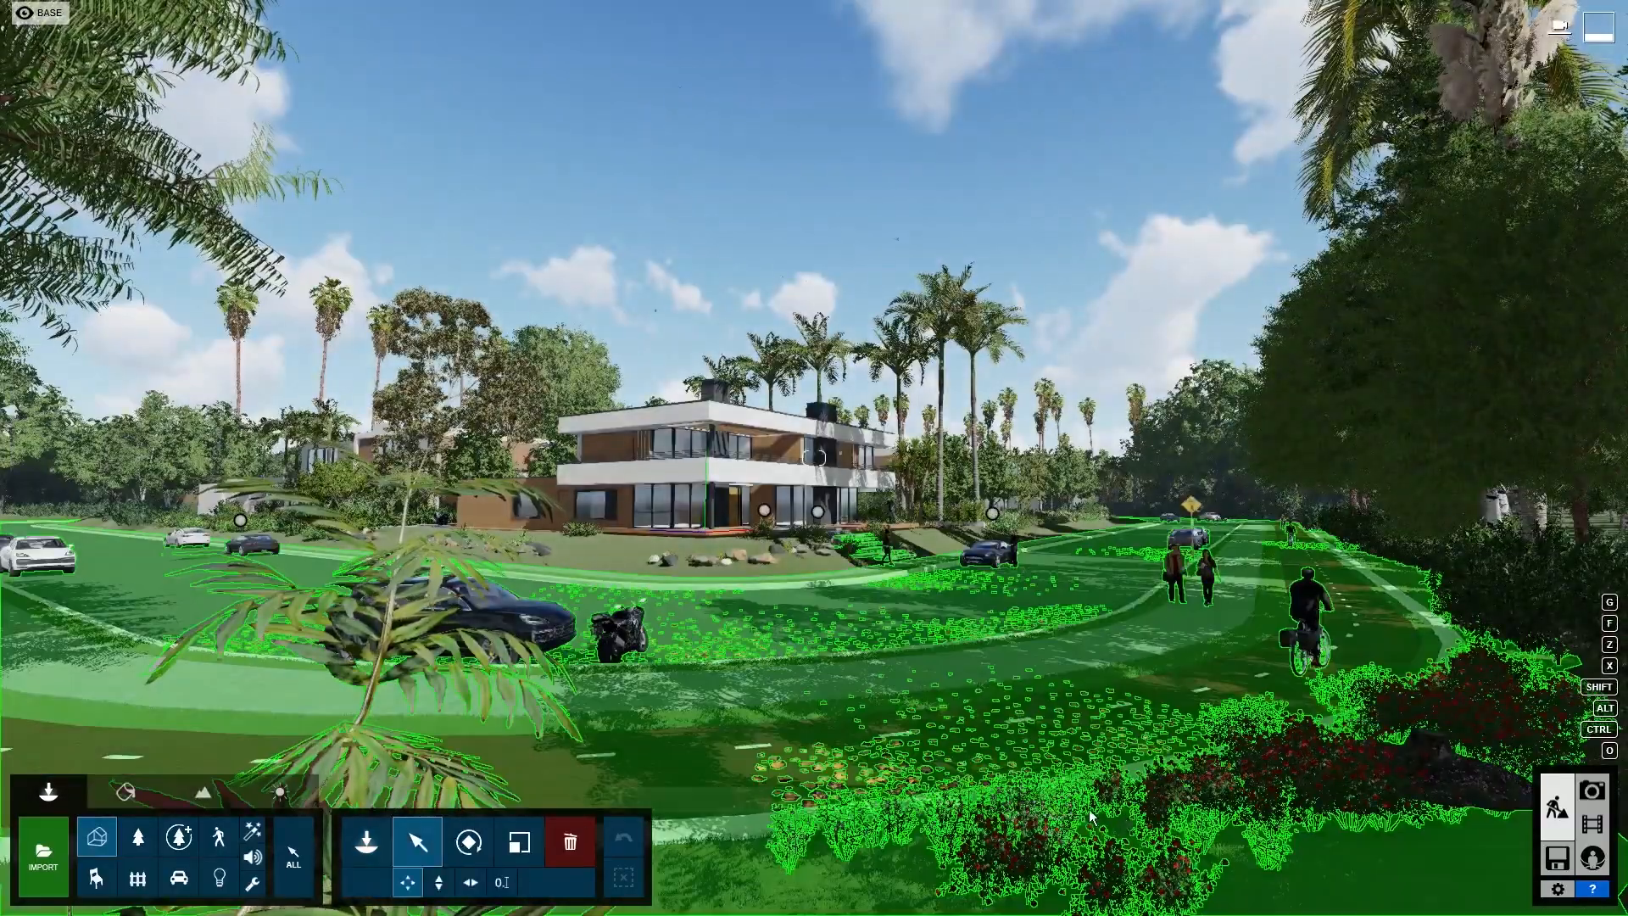
left_click(1557, 858)
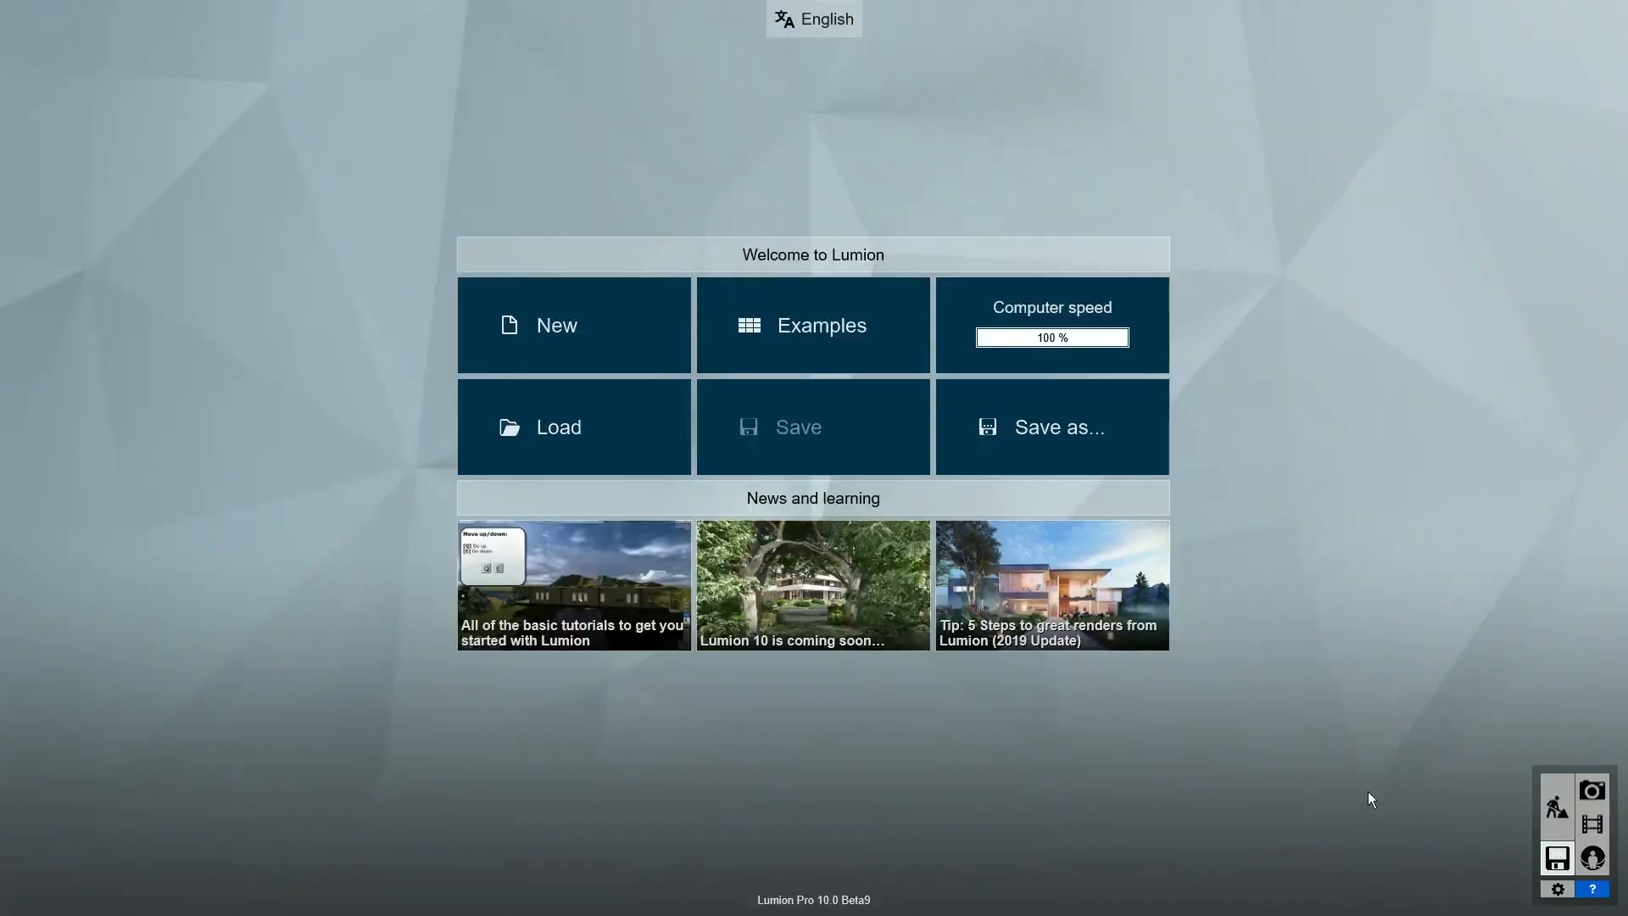
- Create a new Plain project, switch OpenStreetMap on and bring up its location map
left_click(594, 341)
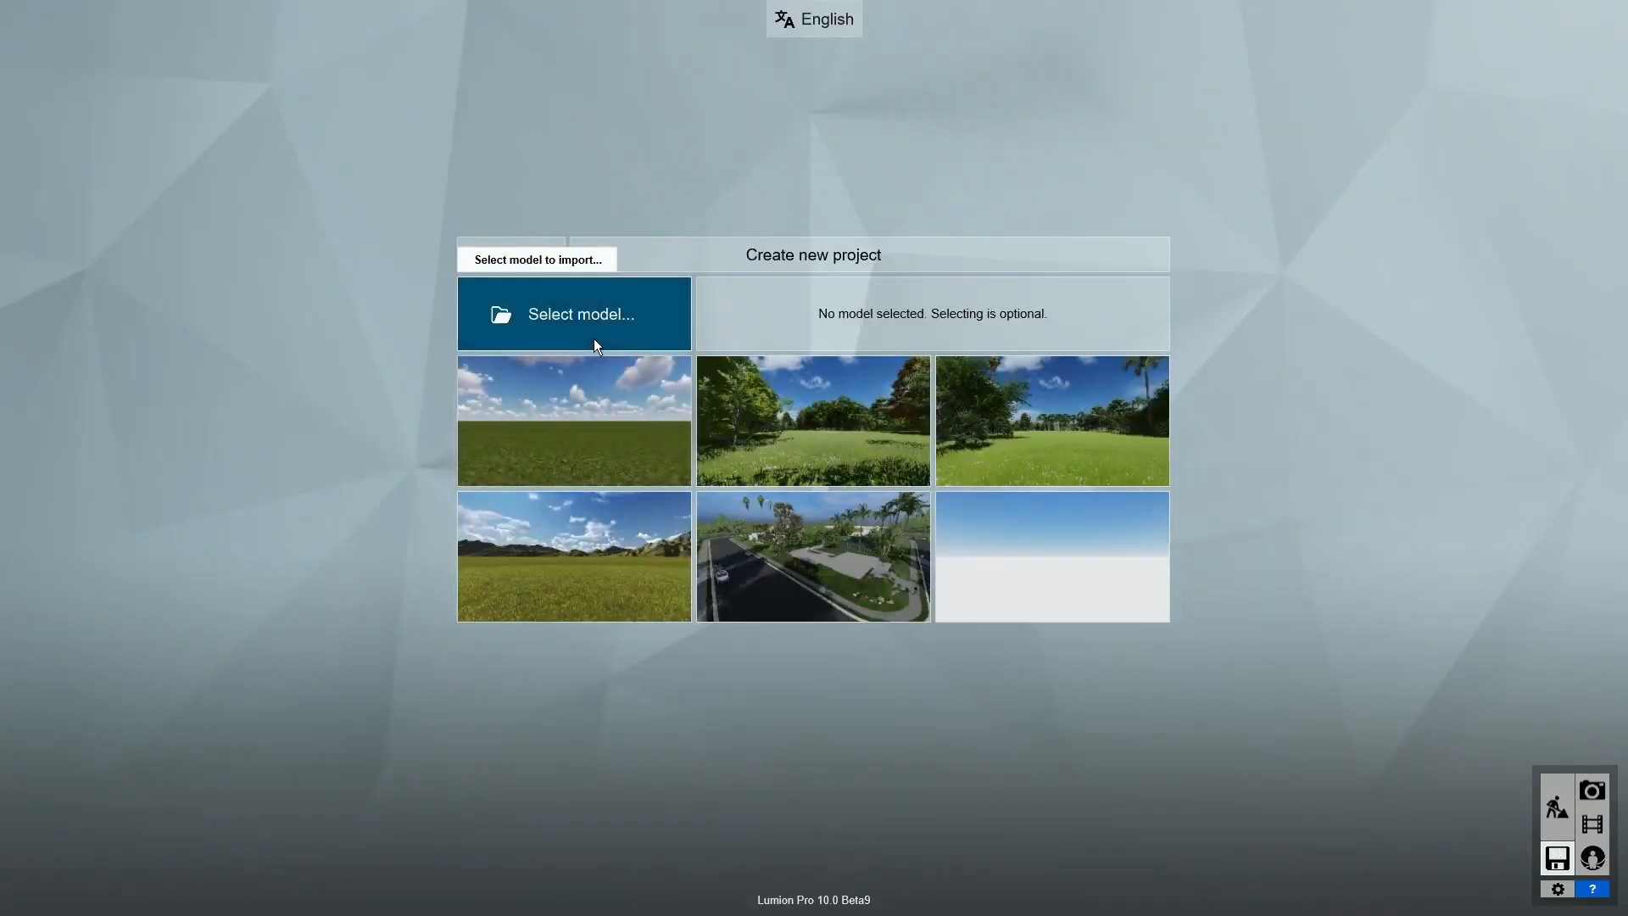
left_click(633, 415)
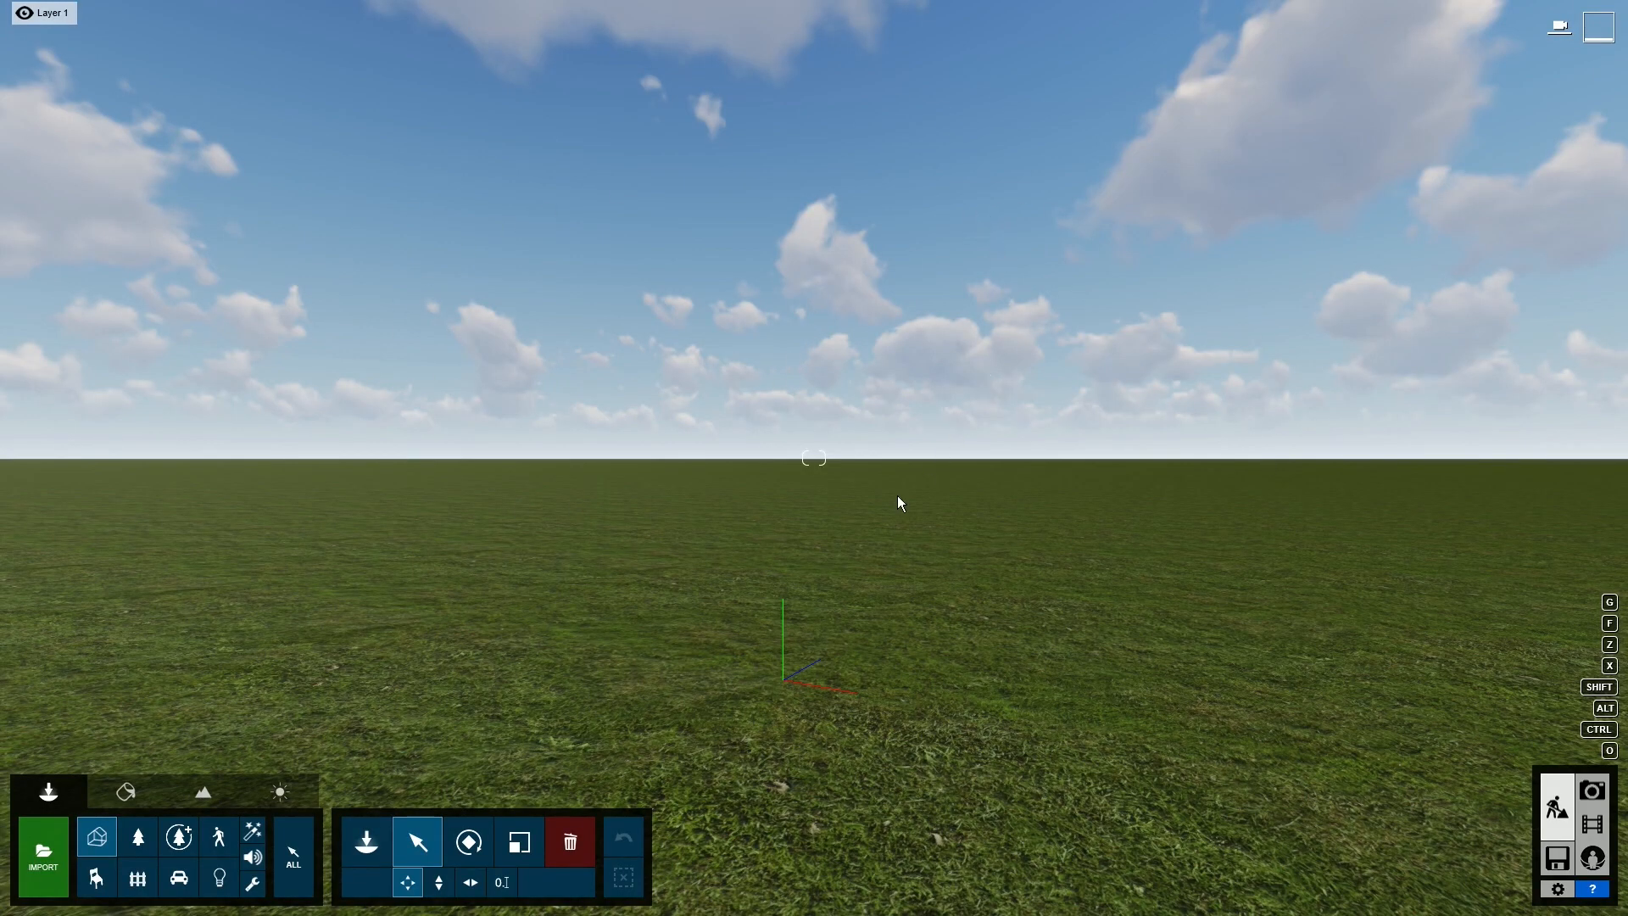
left_click(207, 795)
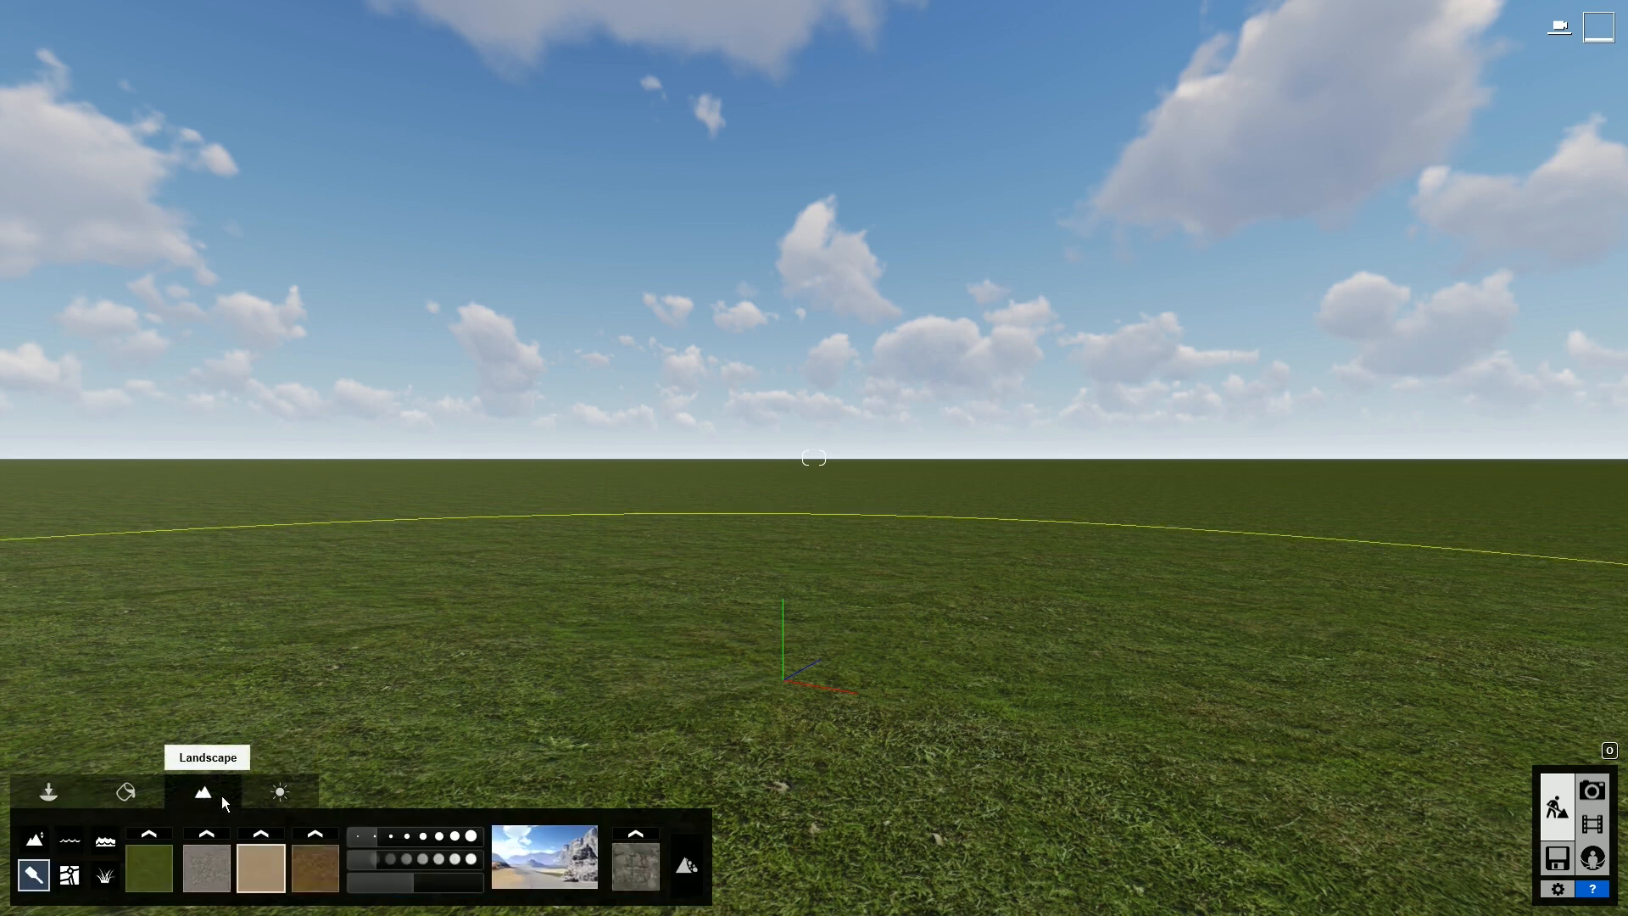
left_click(70, 877)
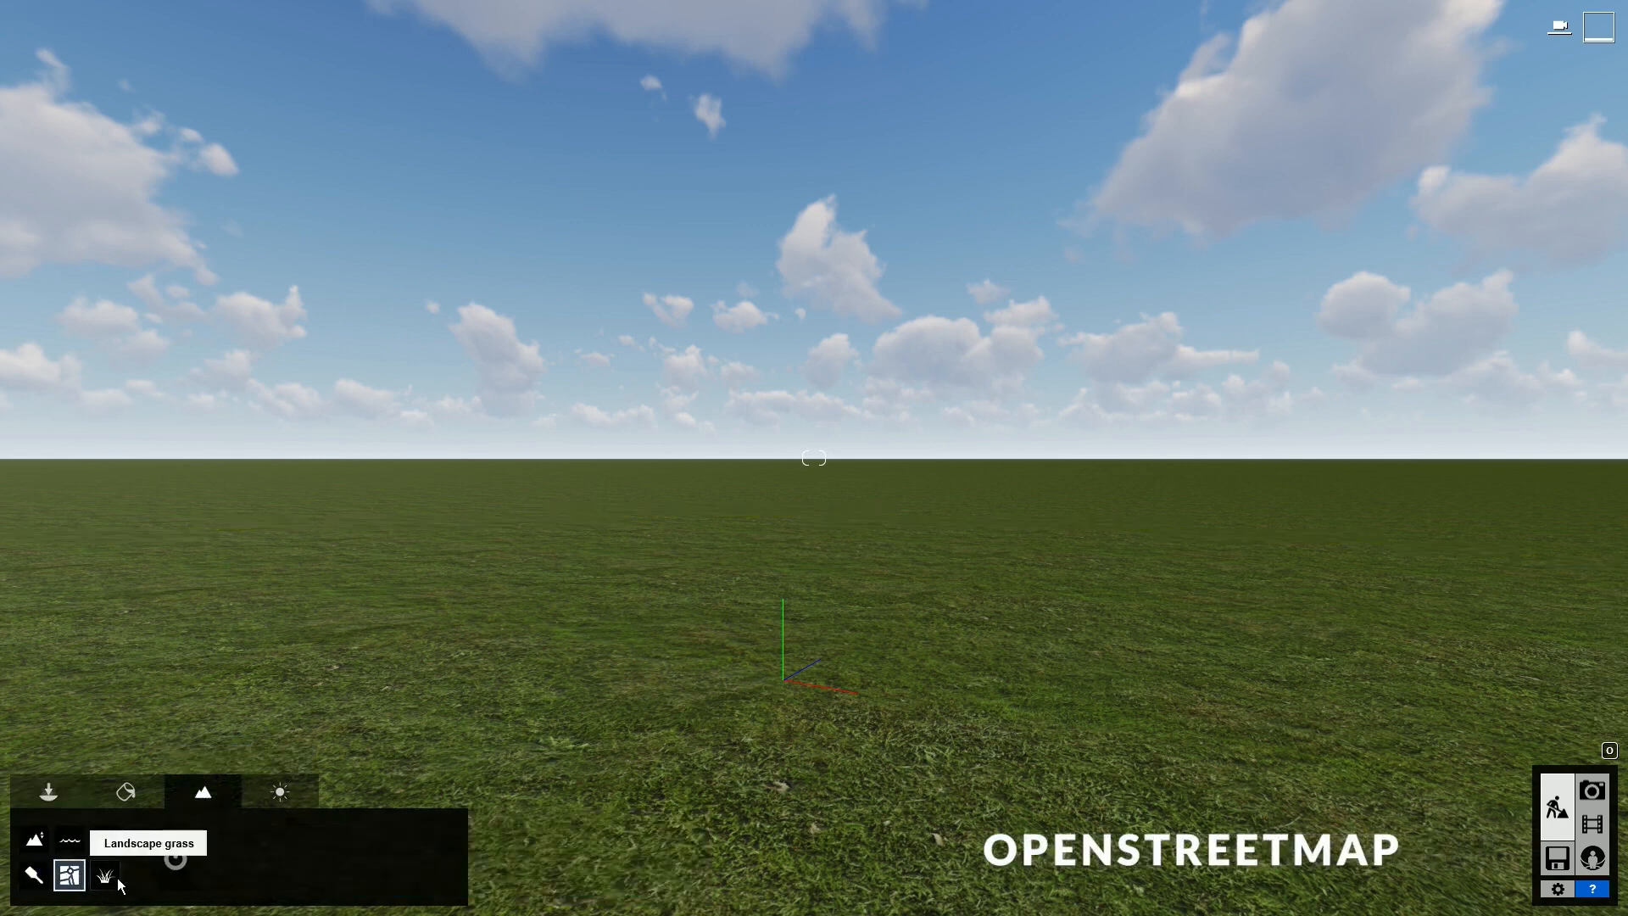
left_click(177, 860)
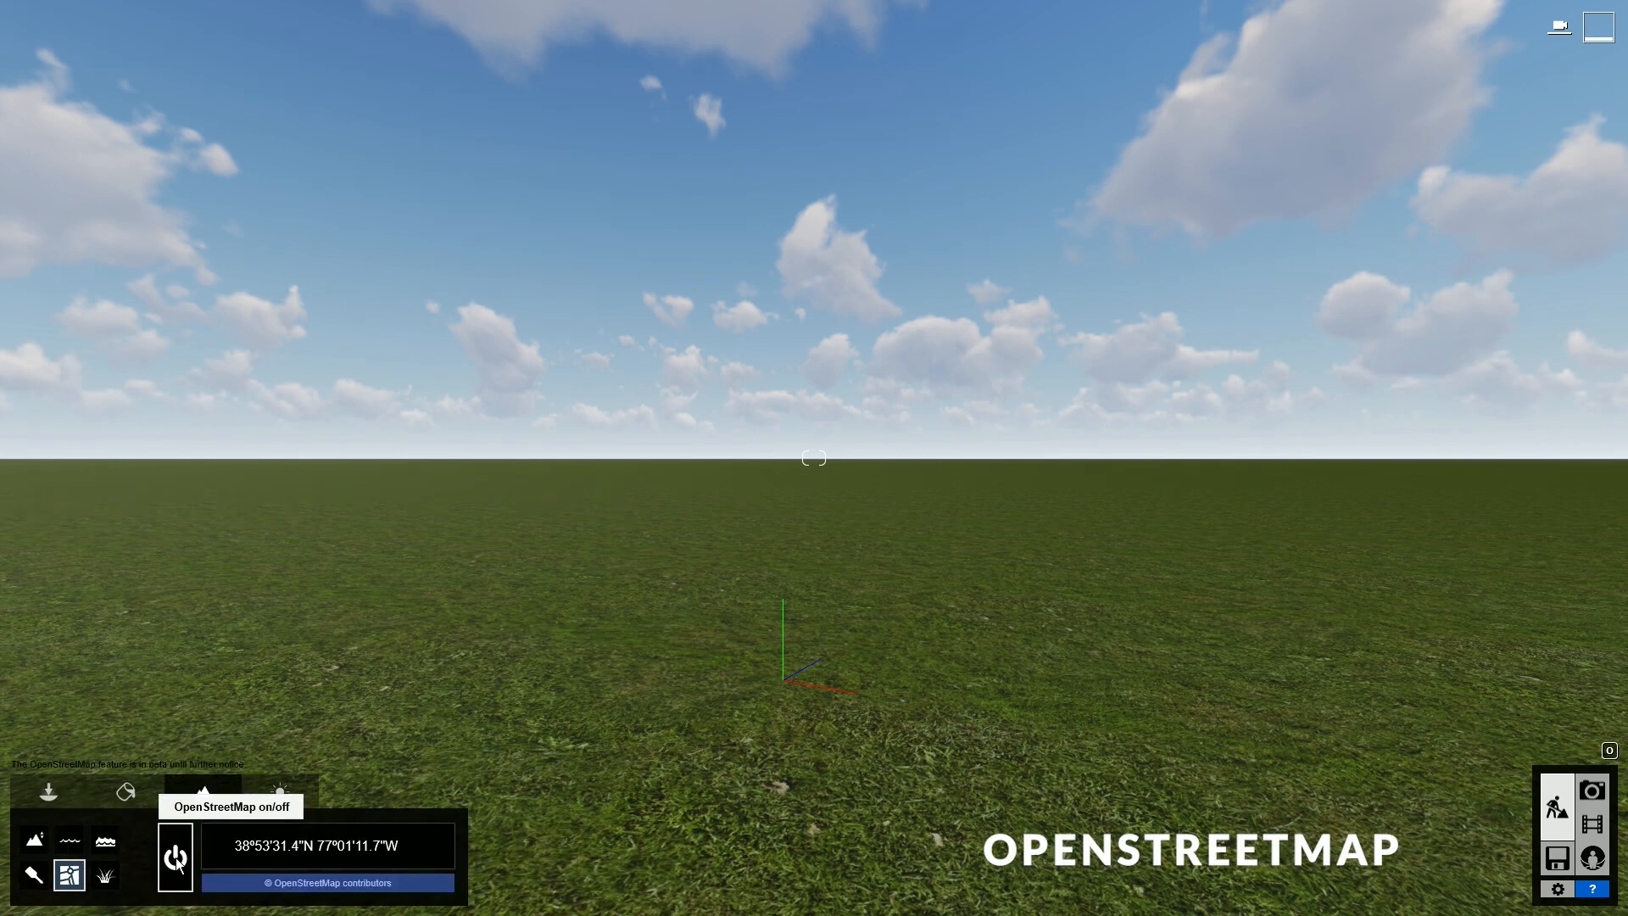
left_click(387, 850)
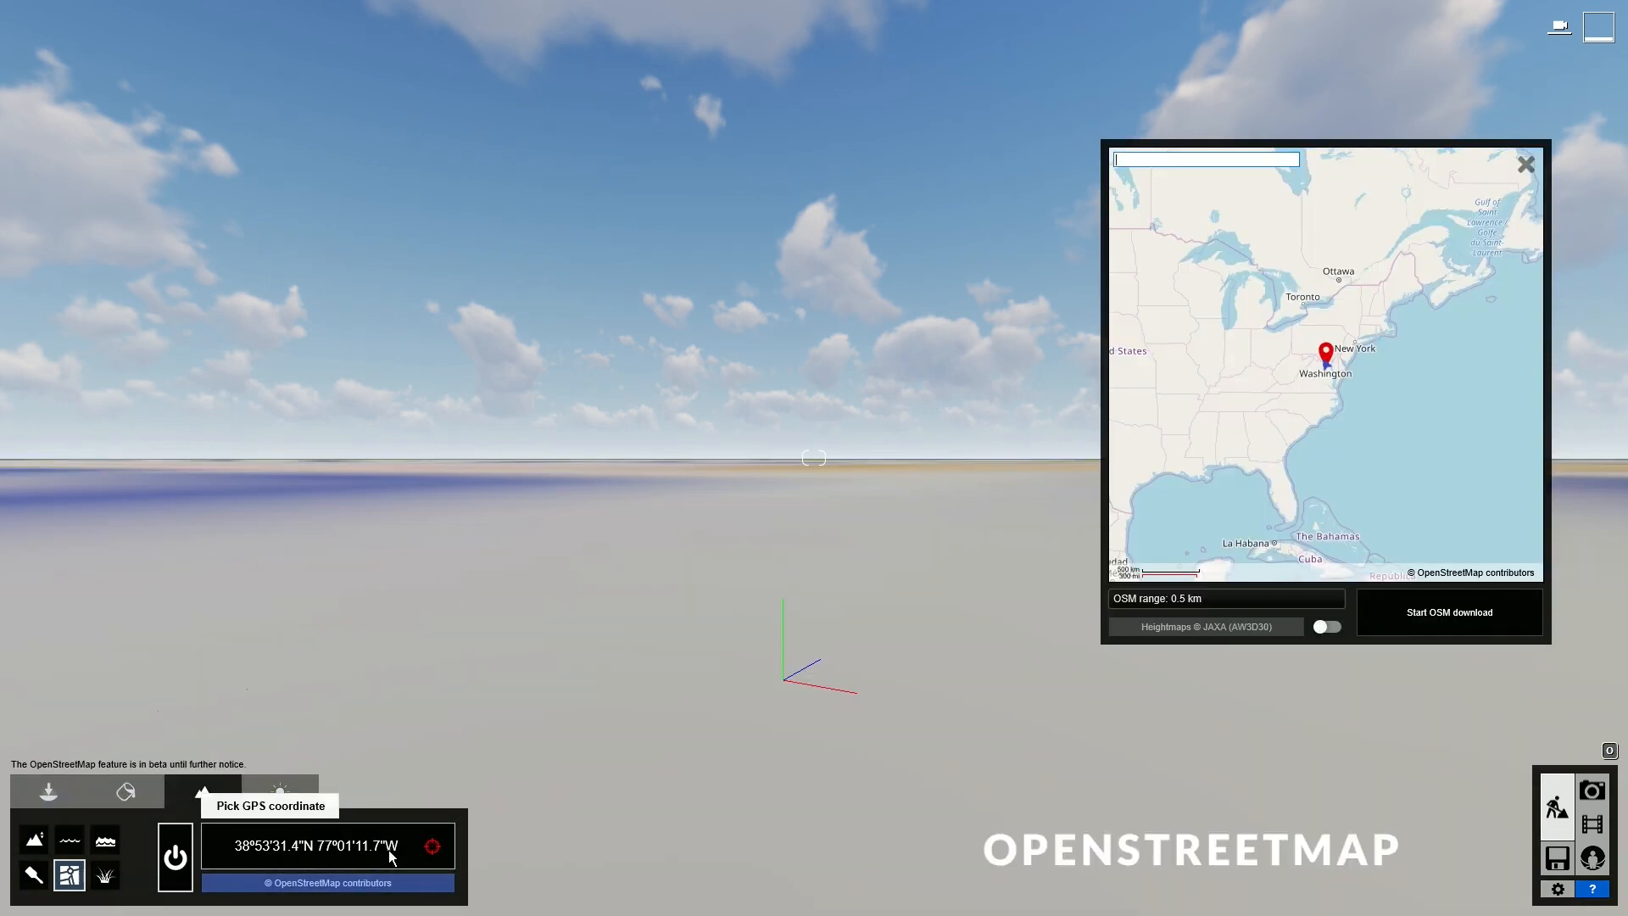
- Raise, tilt and pull back the camera to view the terrain from above
right_click_drag(621, 655, 627, 654)
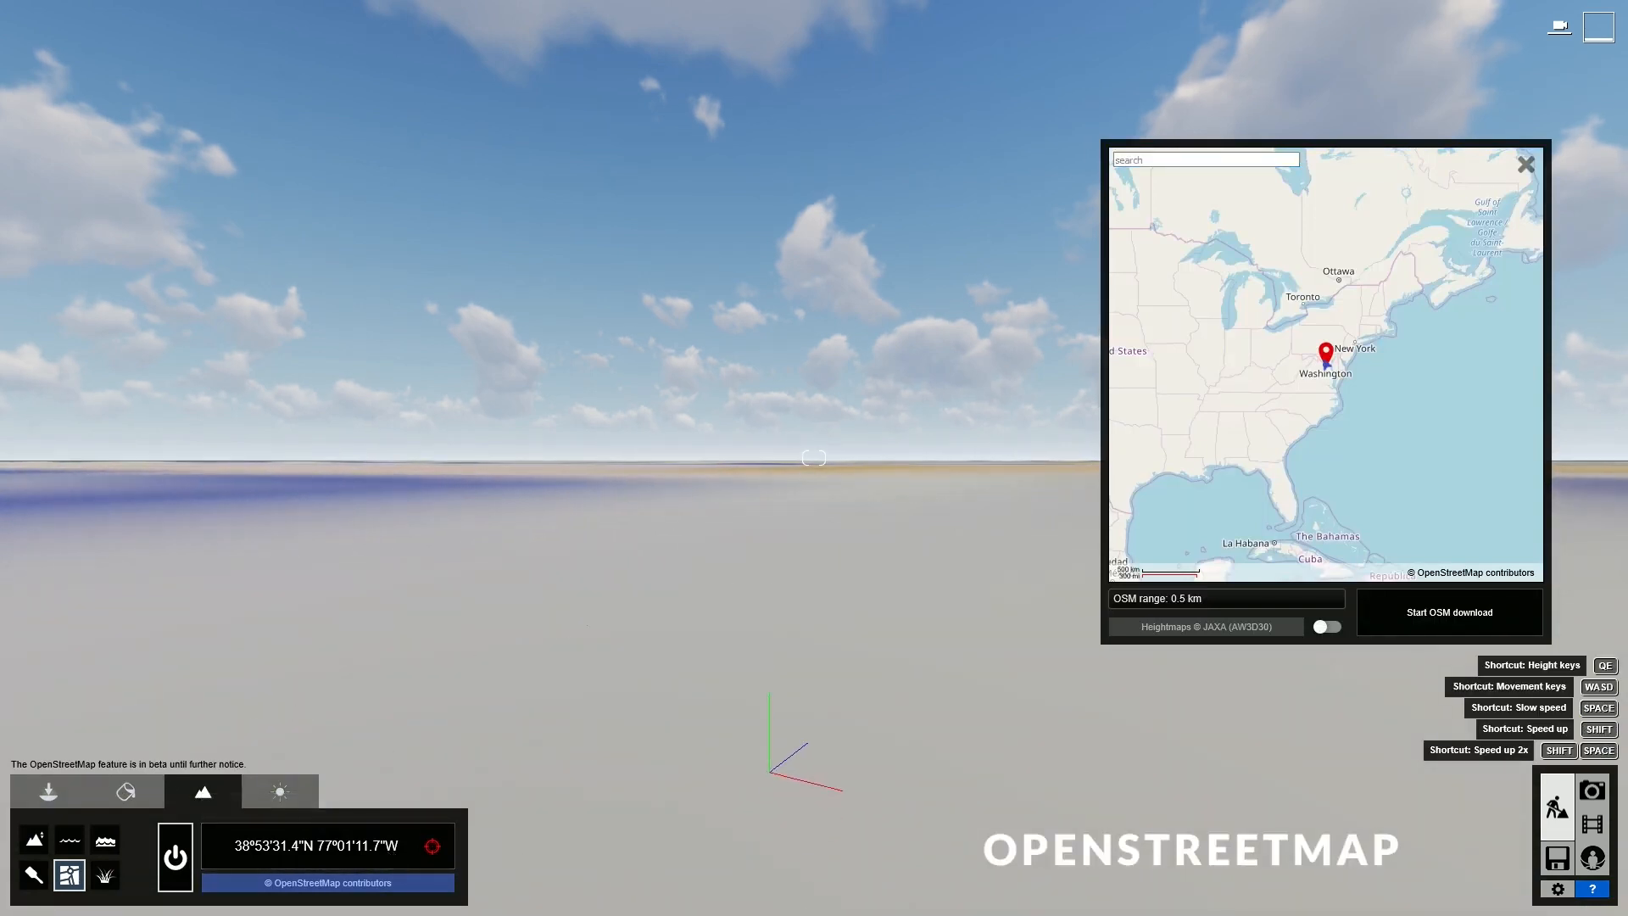
key("q")
right_click_drag(814, 458, 814, 746)
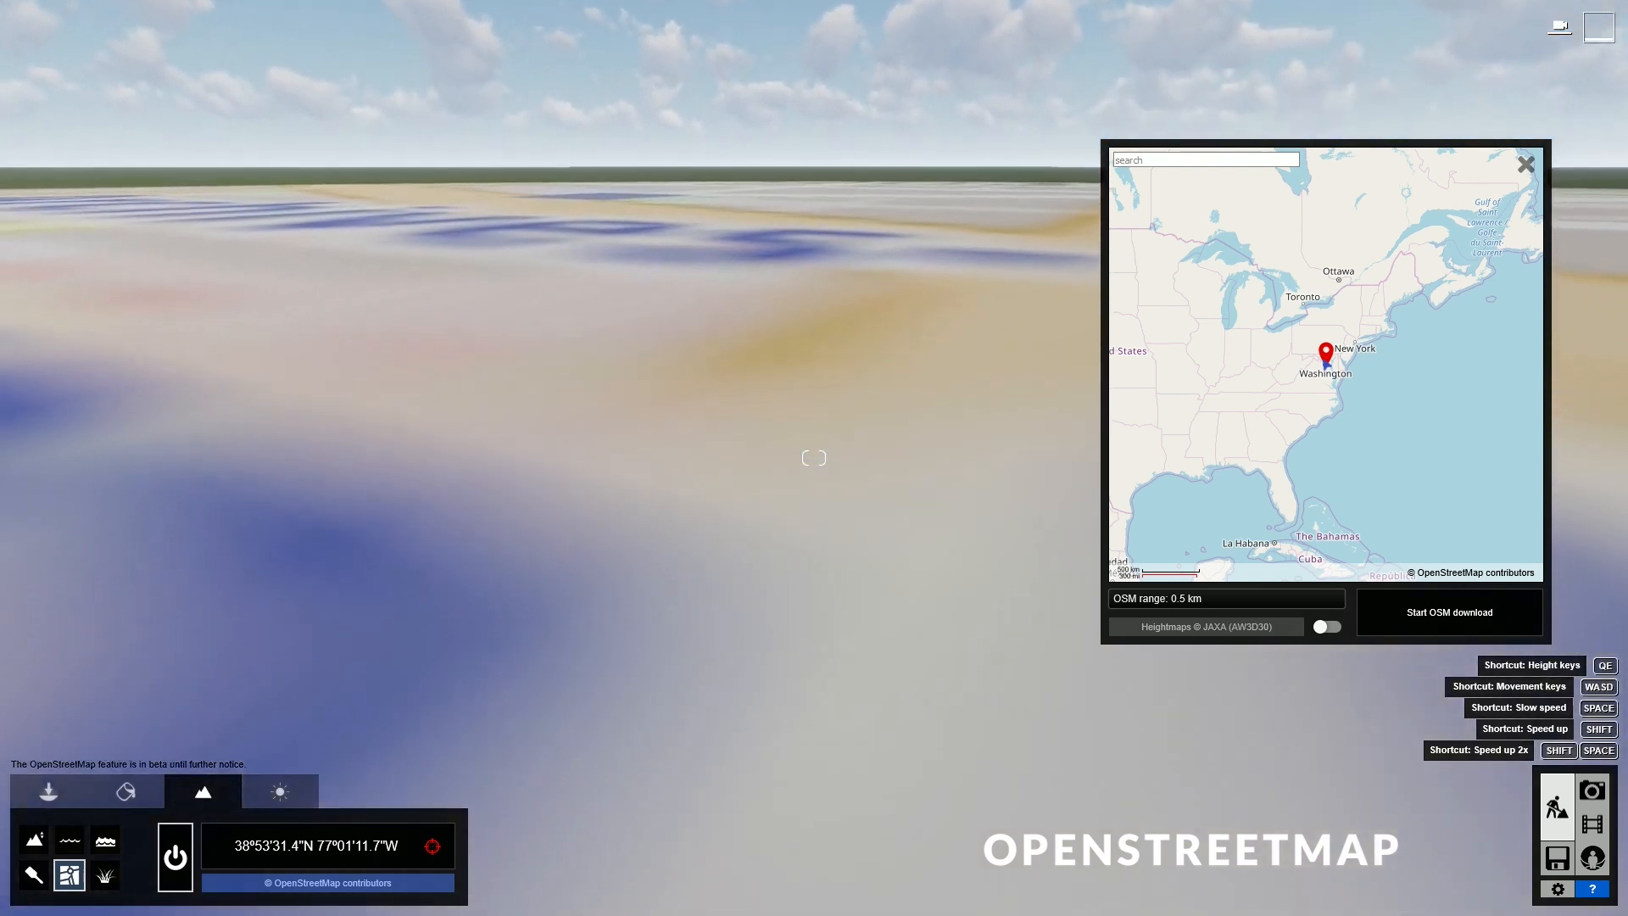
right_click_drag(814, 458, 814, 541)
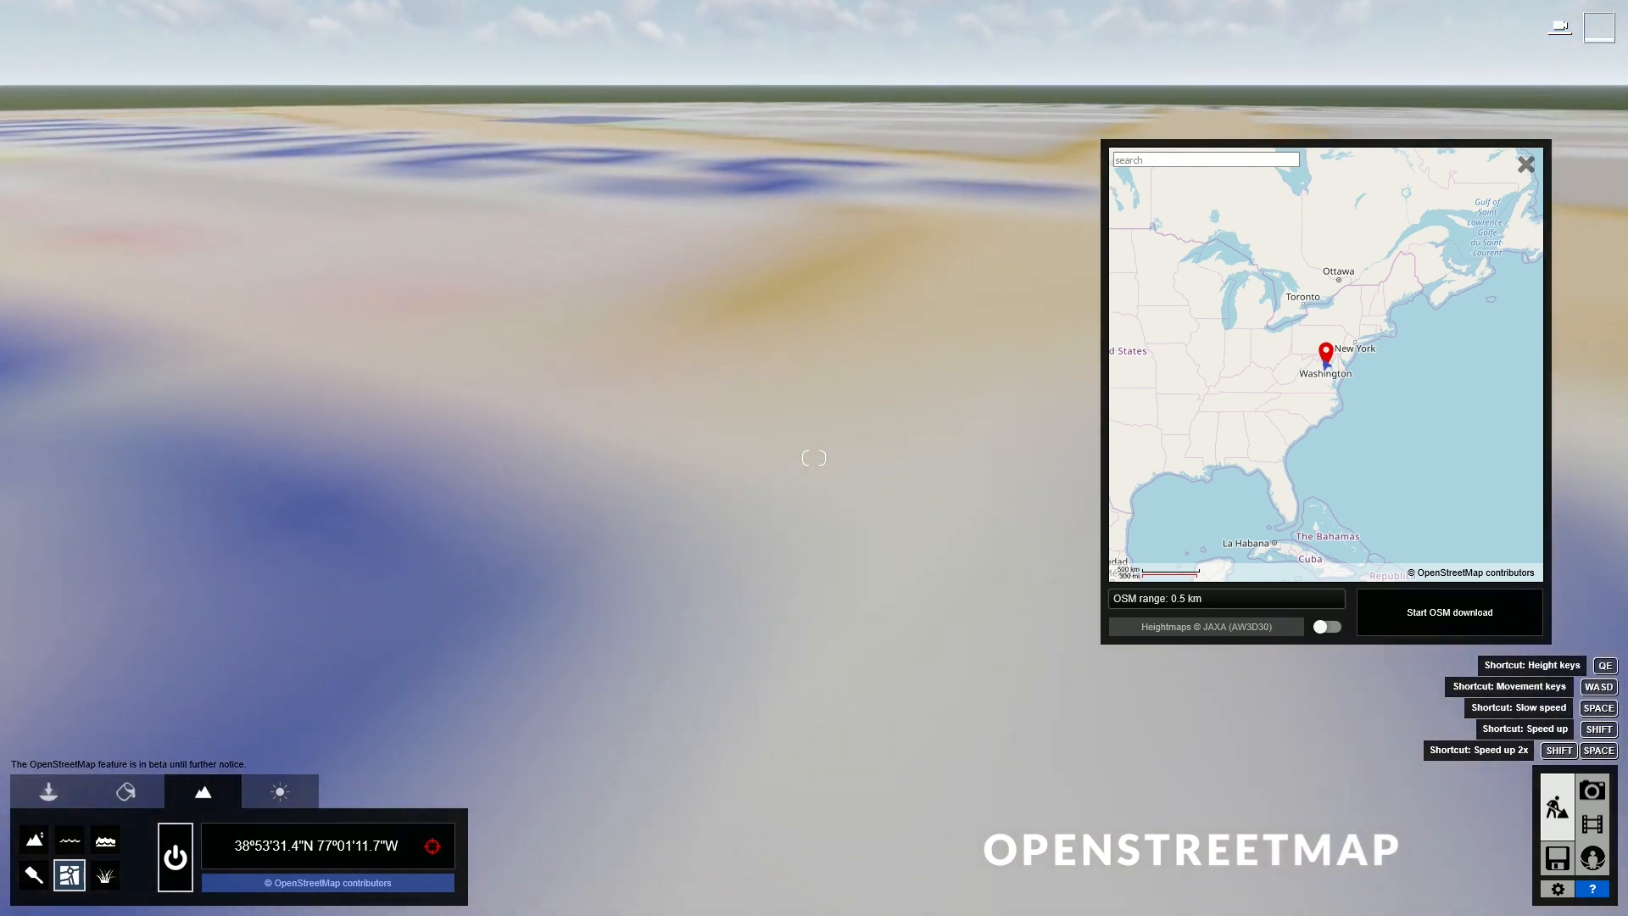
key("s")
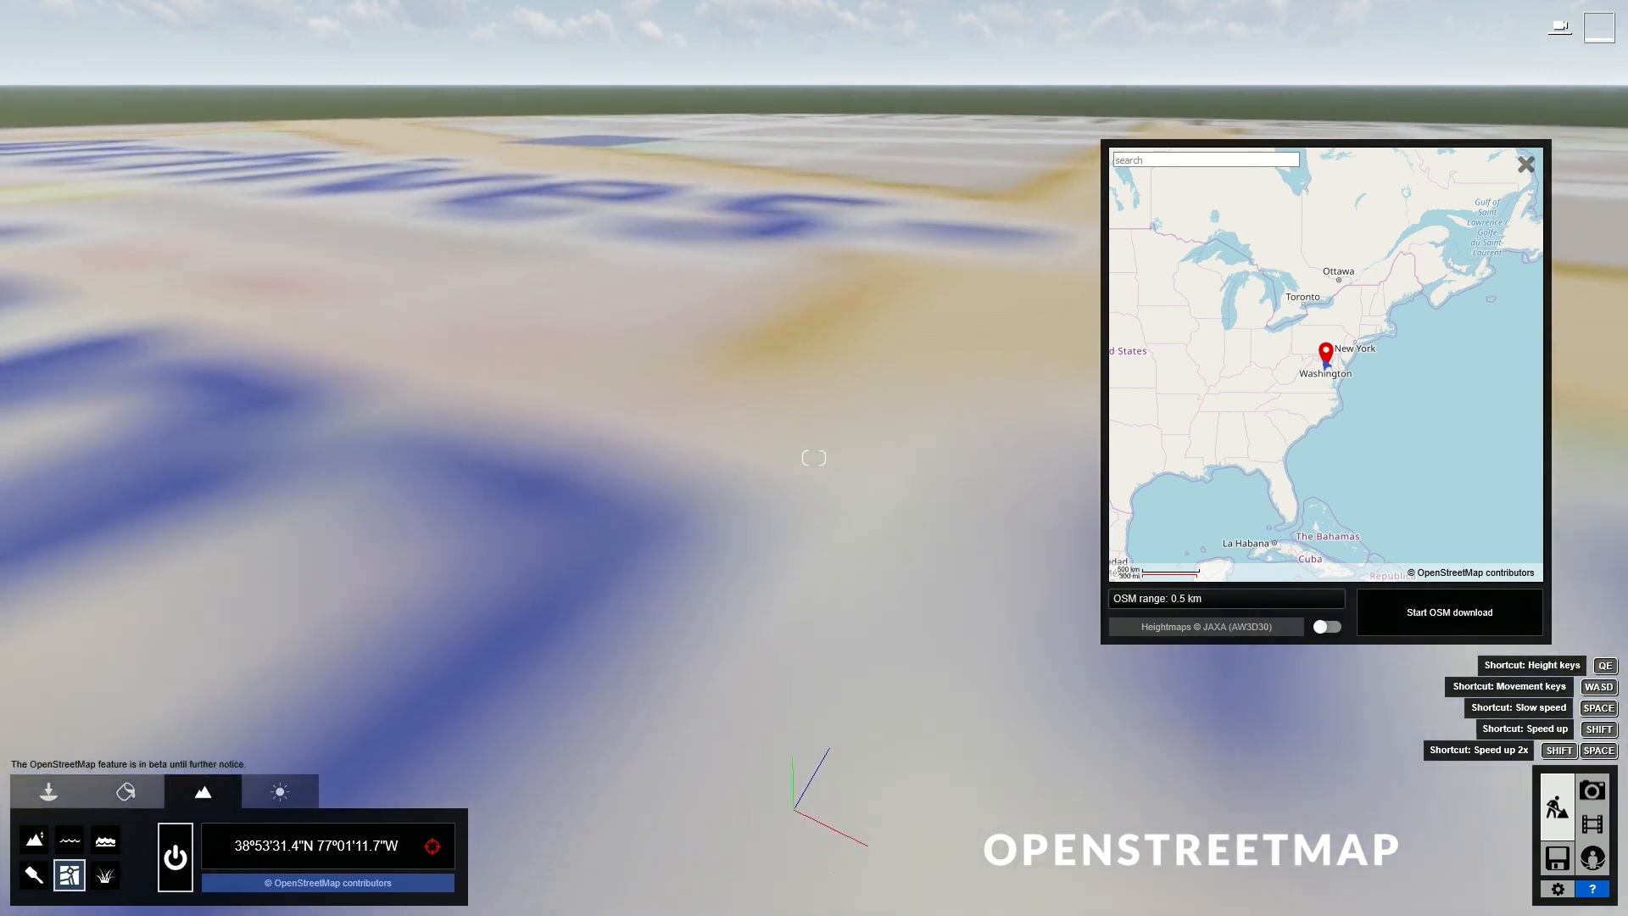
key("s")
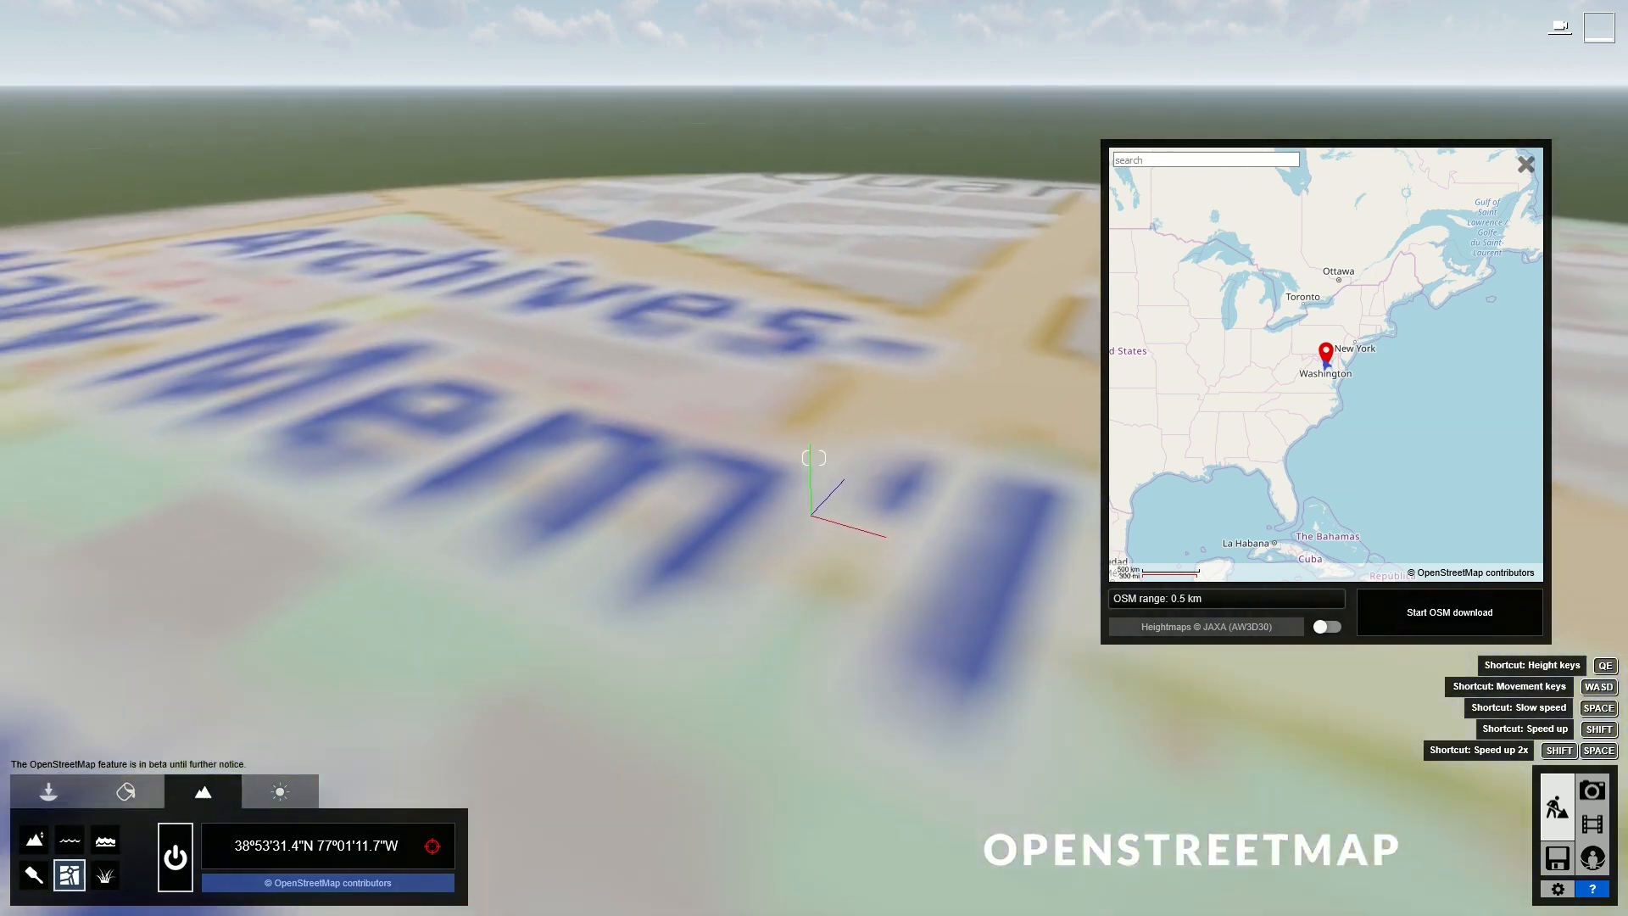
key("s")
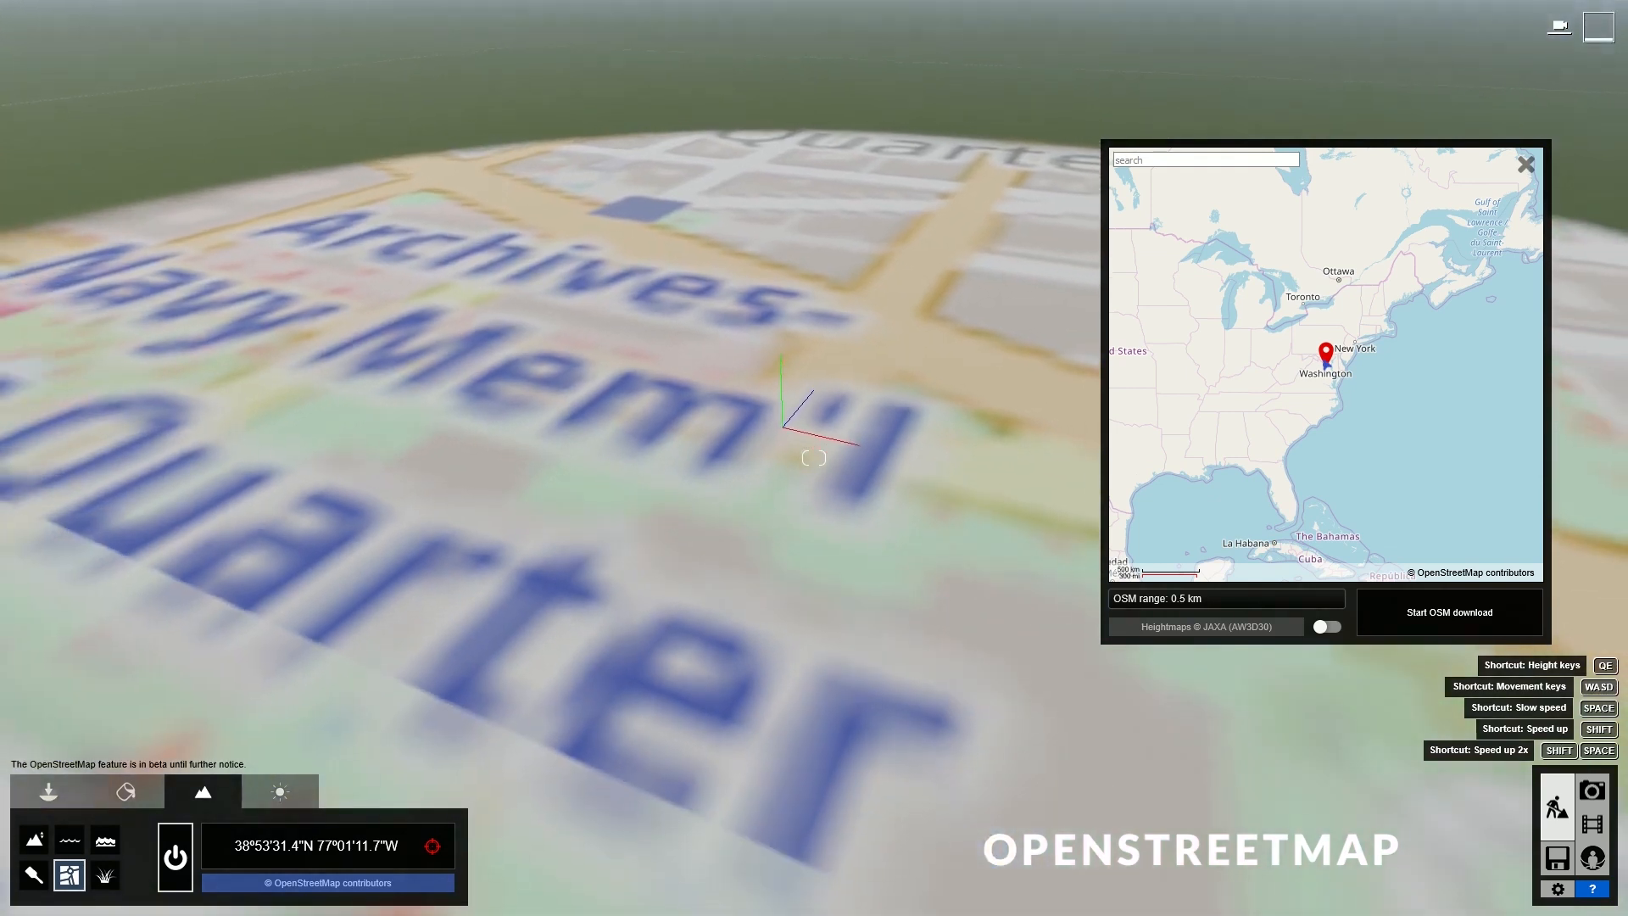
right_click_drag(509, 556, 645, 560)
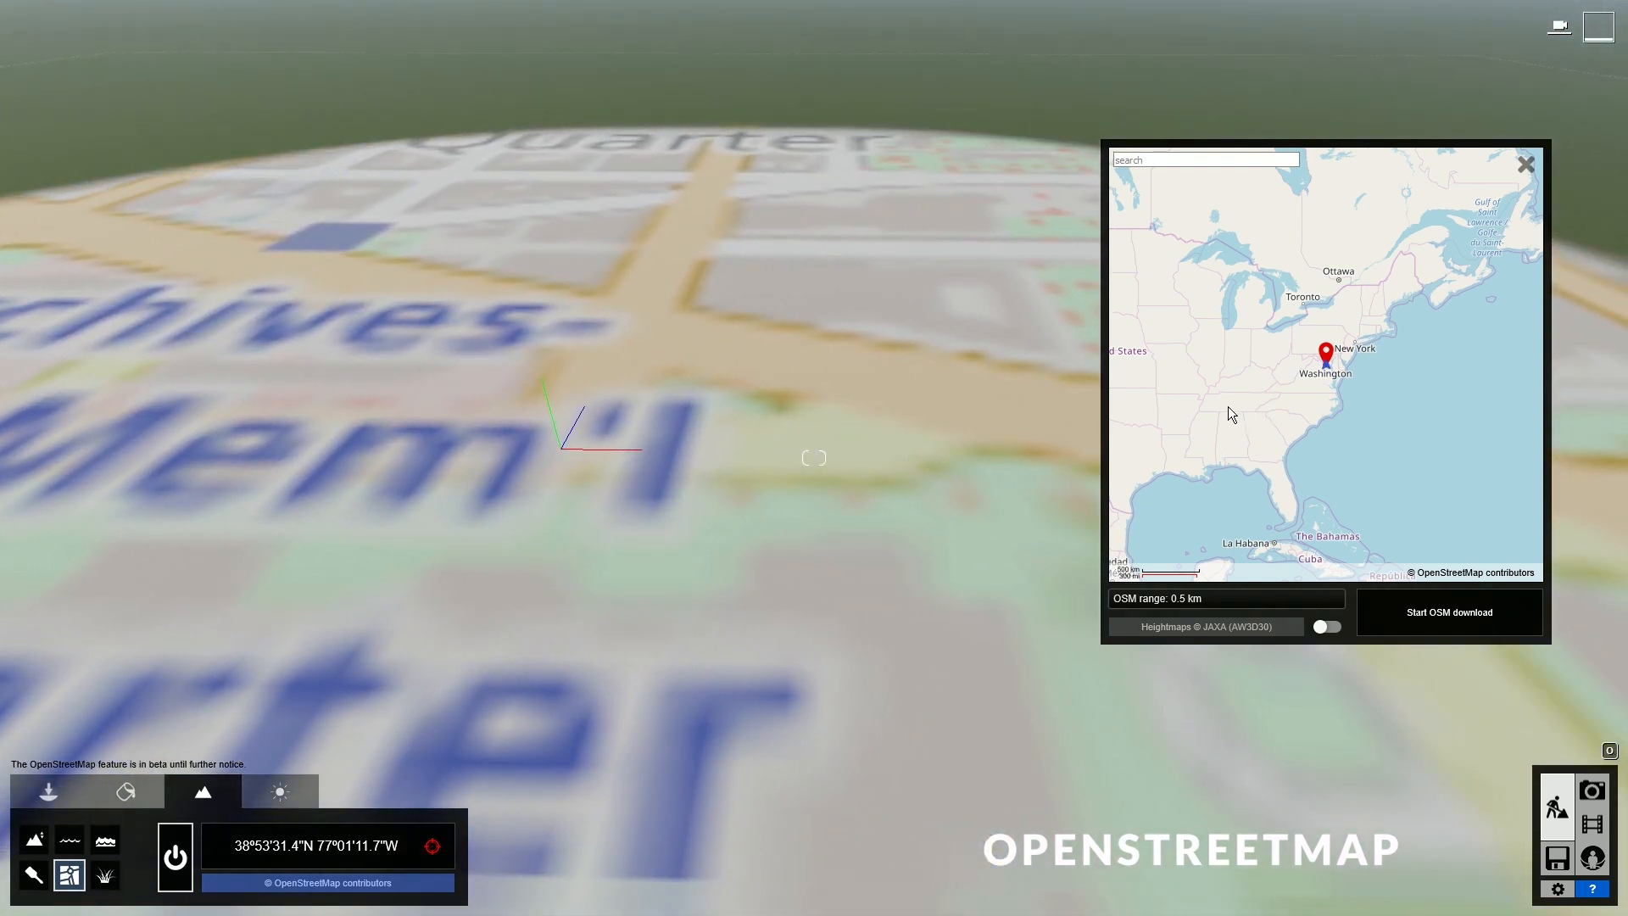
- Place the OpenStreetMap marker in New Jersey at 39°58'26.1"N 74°28'55.5"W
left_click_drag(1228, 406, 1192, 389)
scroll(1325, 342, "up", 4)
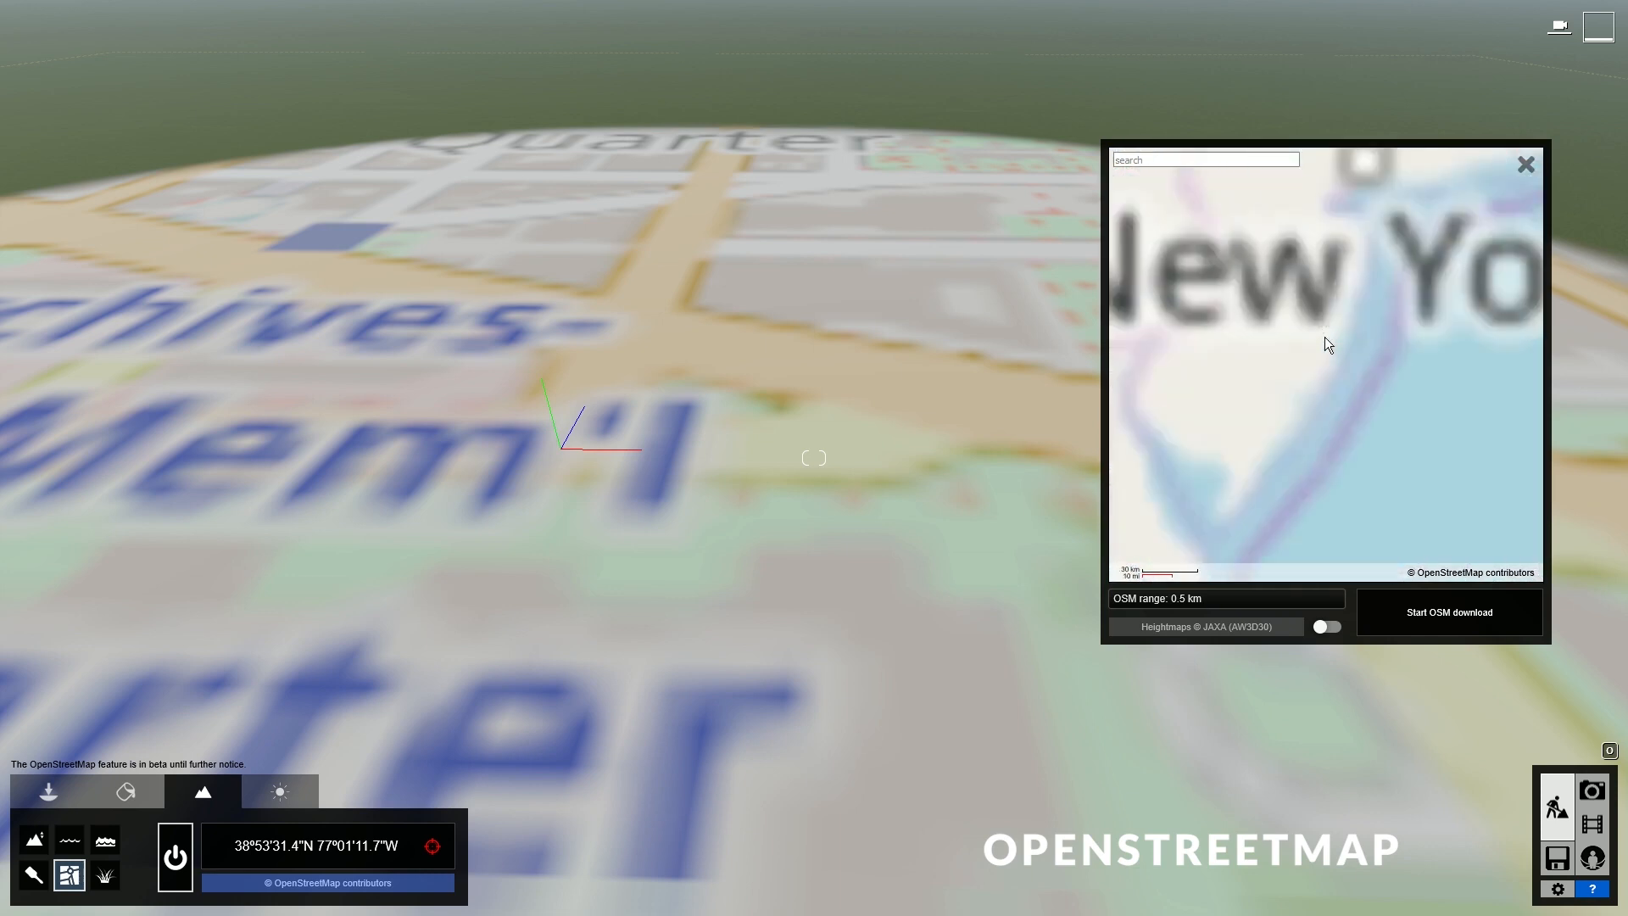
left_click(1364, 164)
left_click(1295, 310)
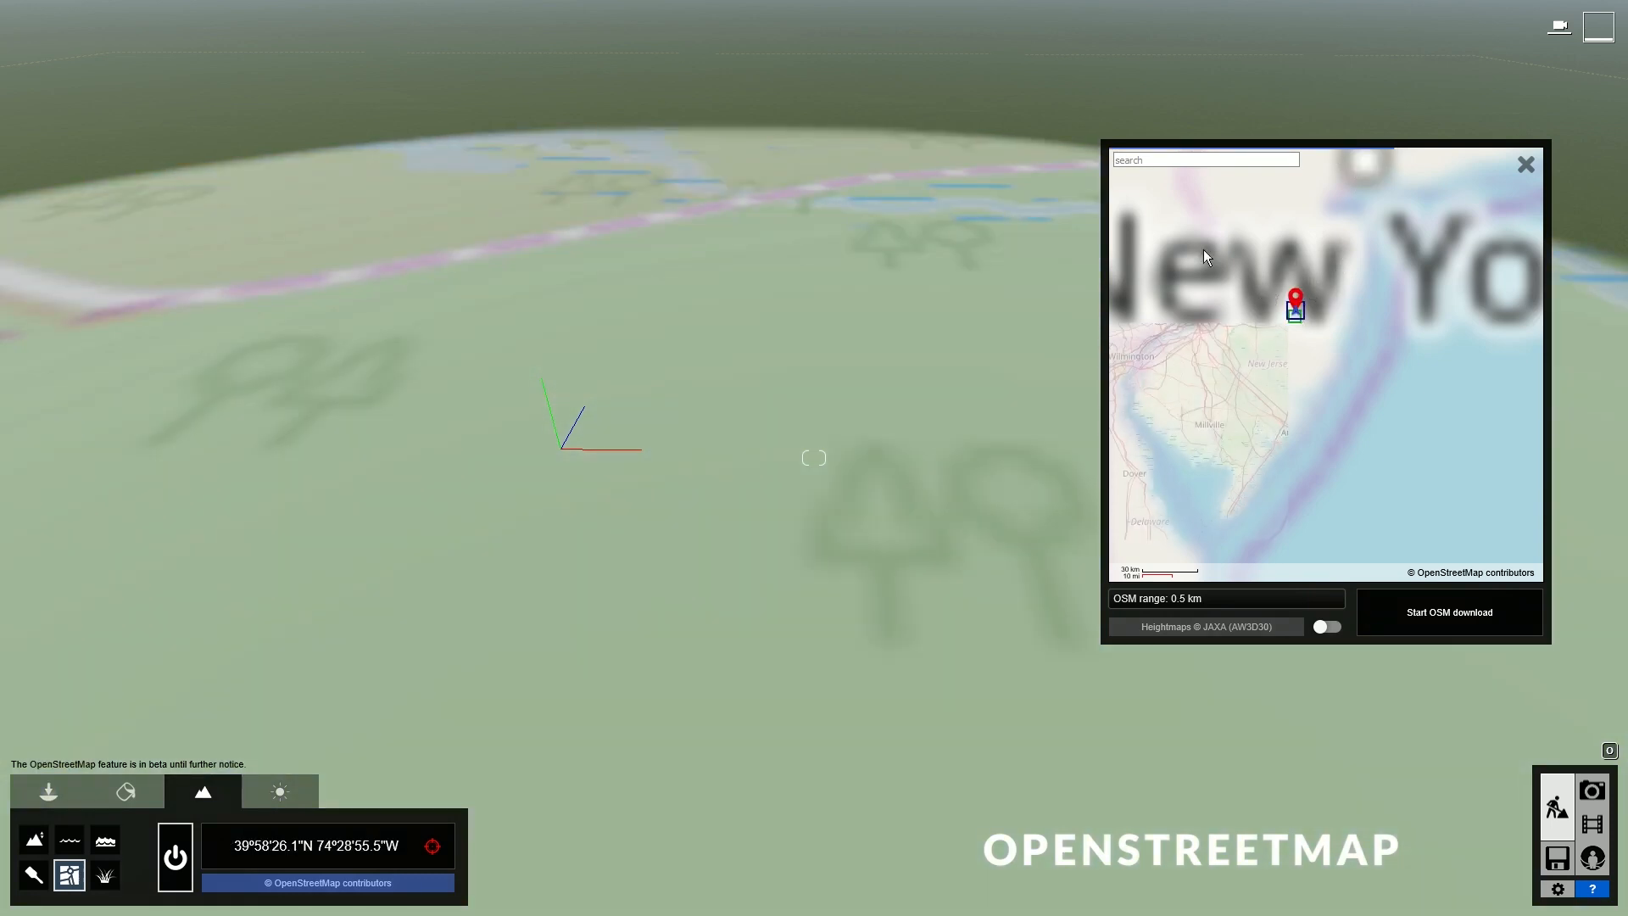
- Search the site's Wassenaar street address, set the OSM range and enable Heightmaps (JAXA)
left_click(1116, 163)
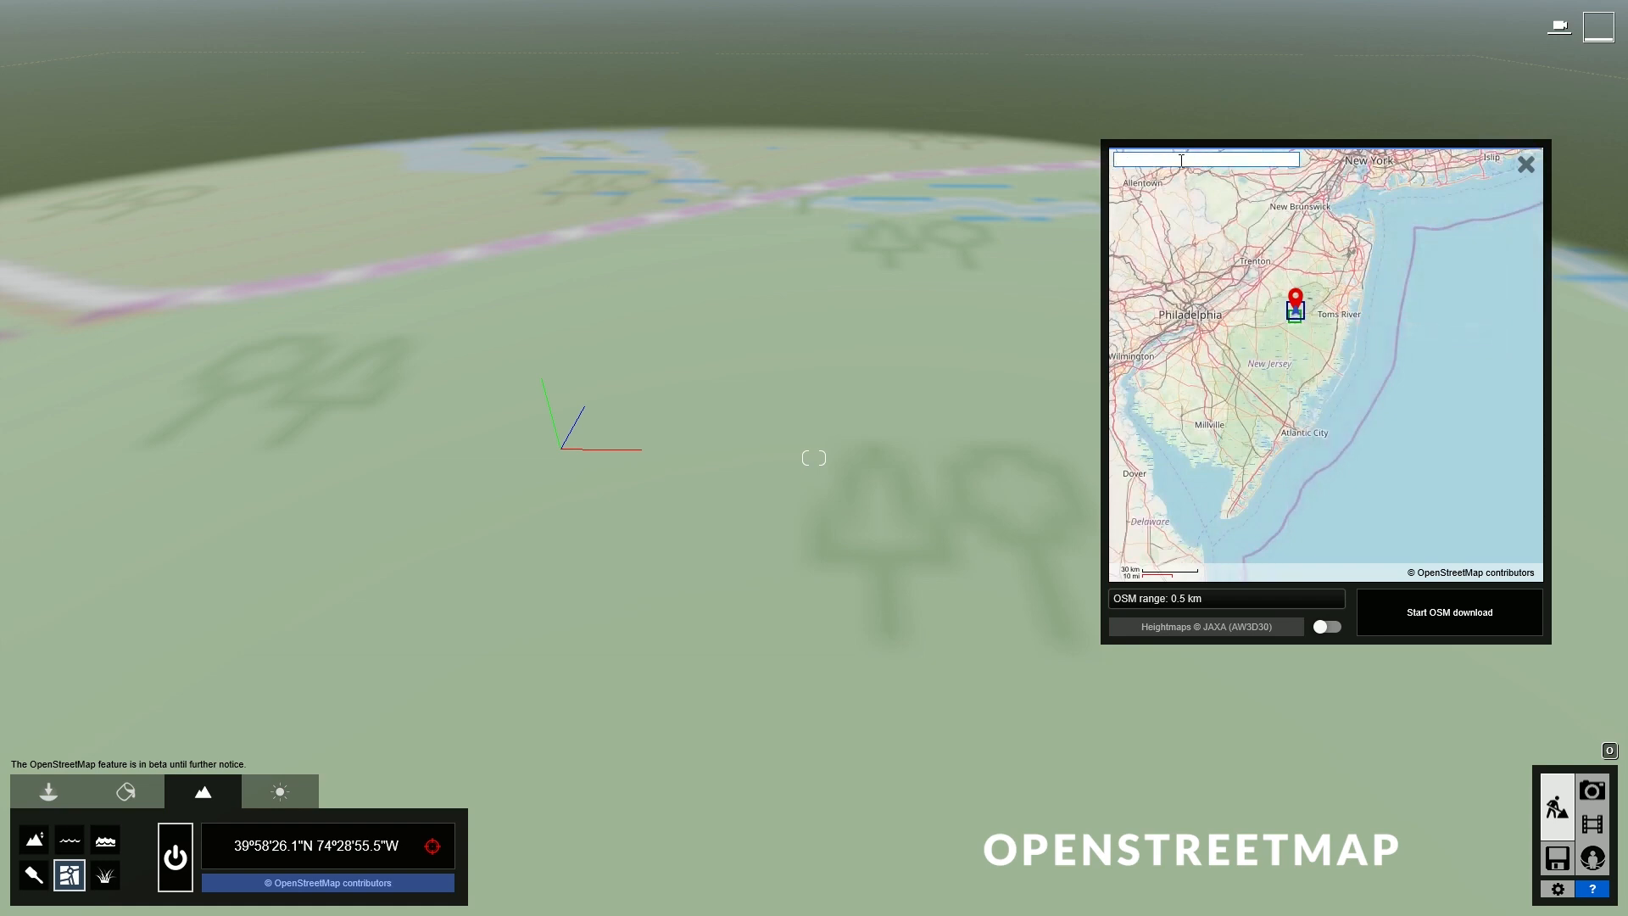
key("Return")
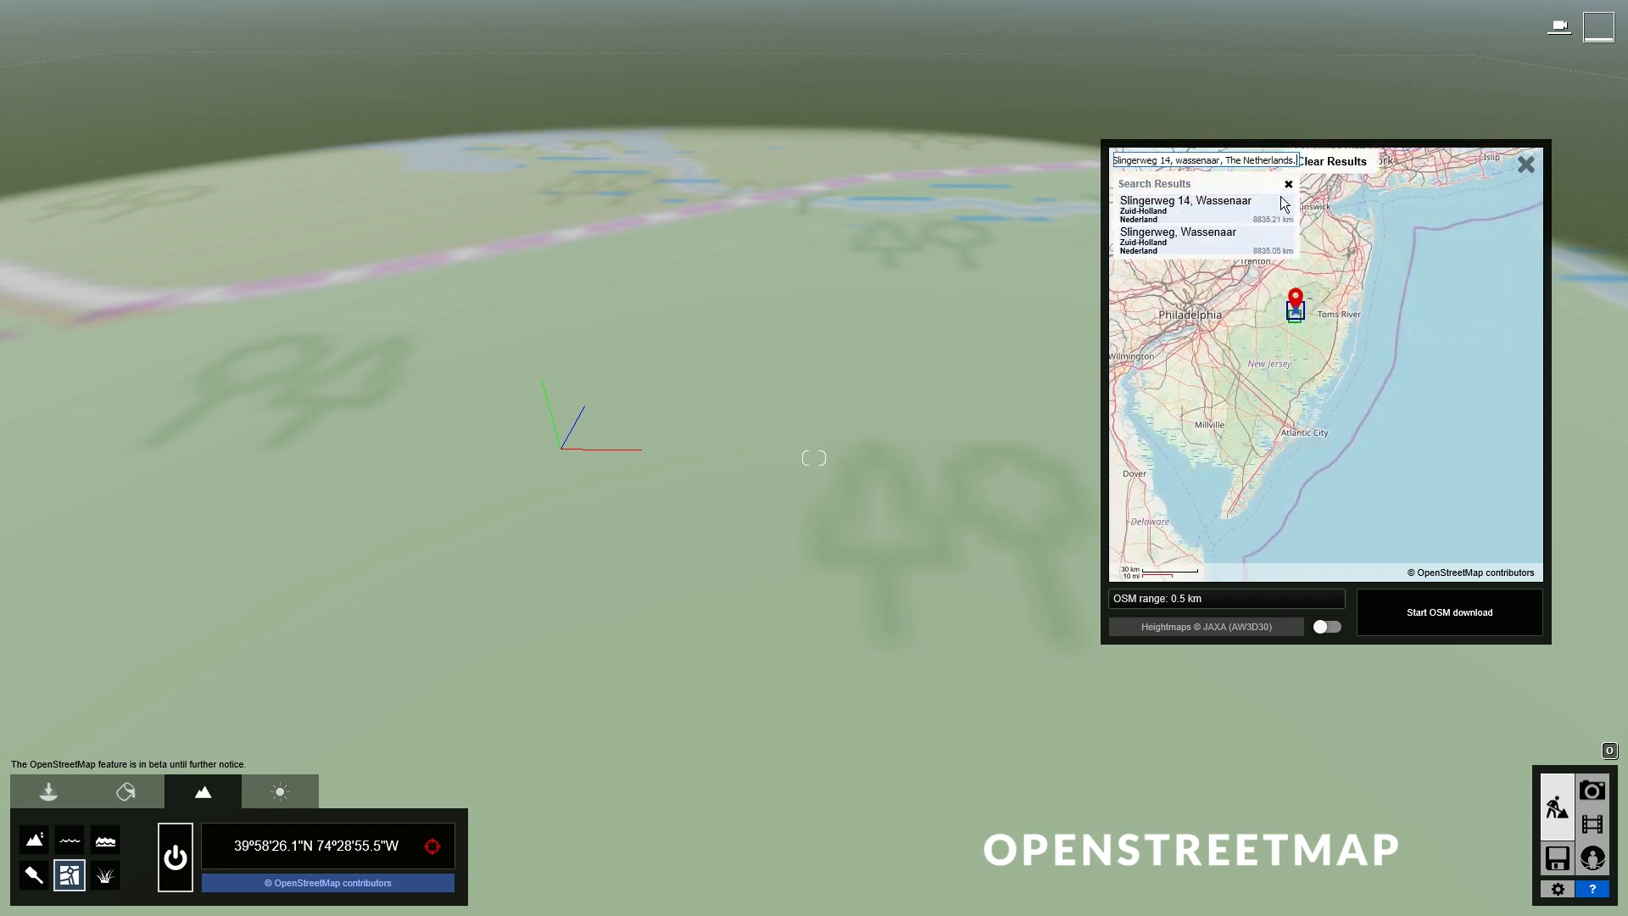
left_click(1257, 213)
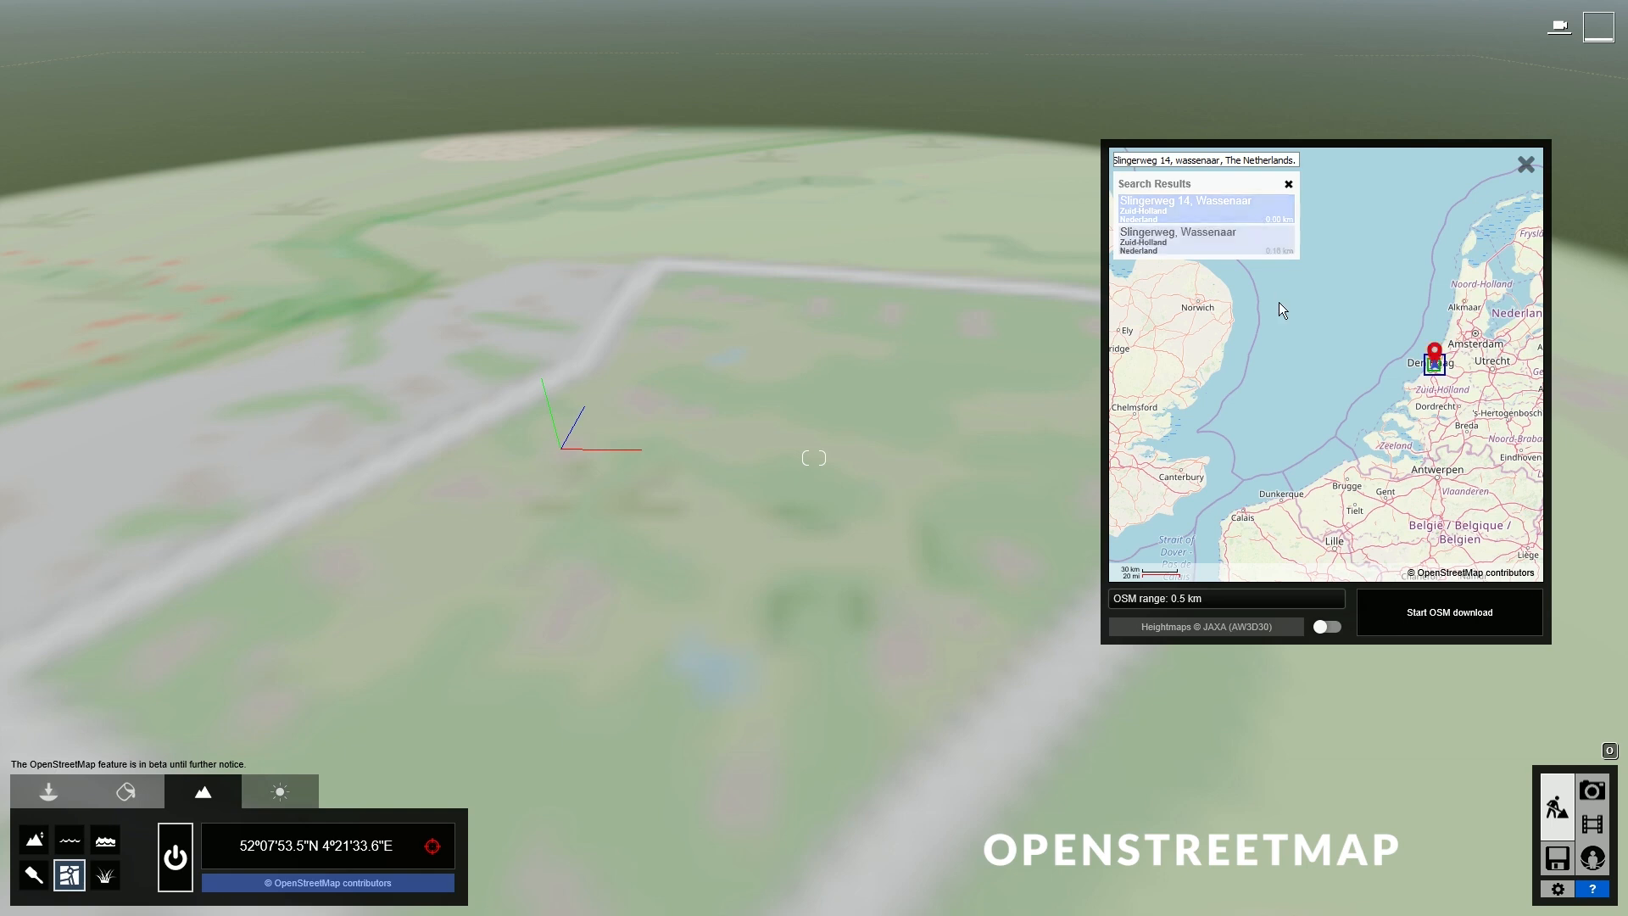
left_click_drag(1151, 602, 1102, 603)
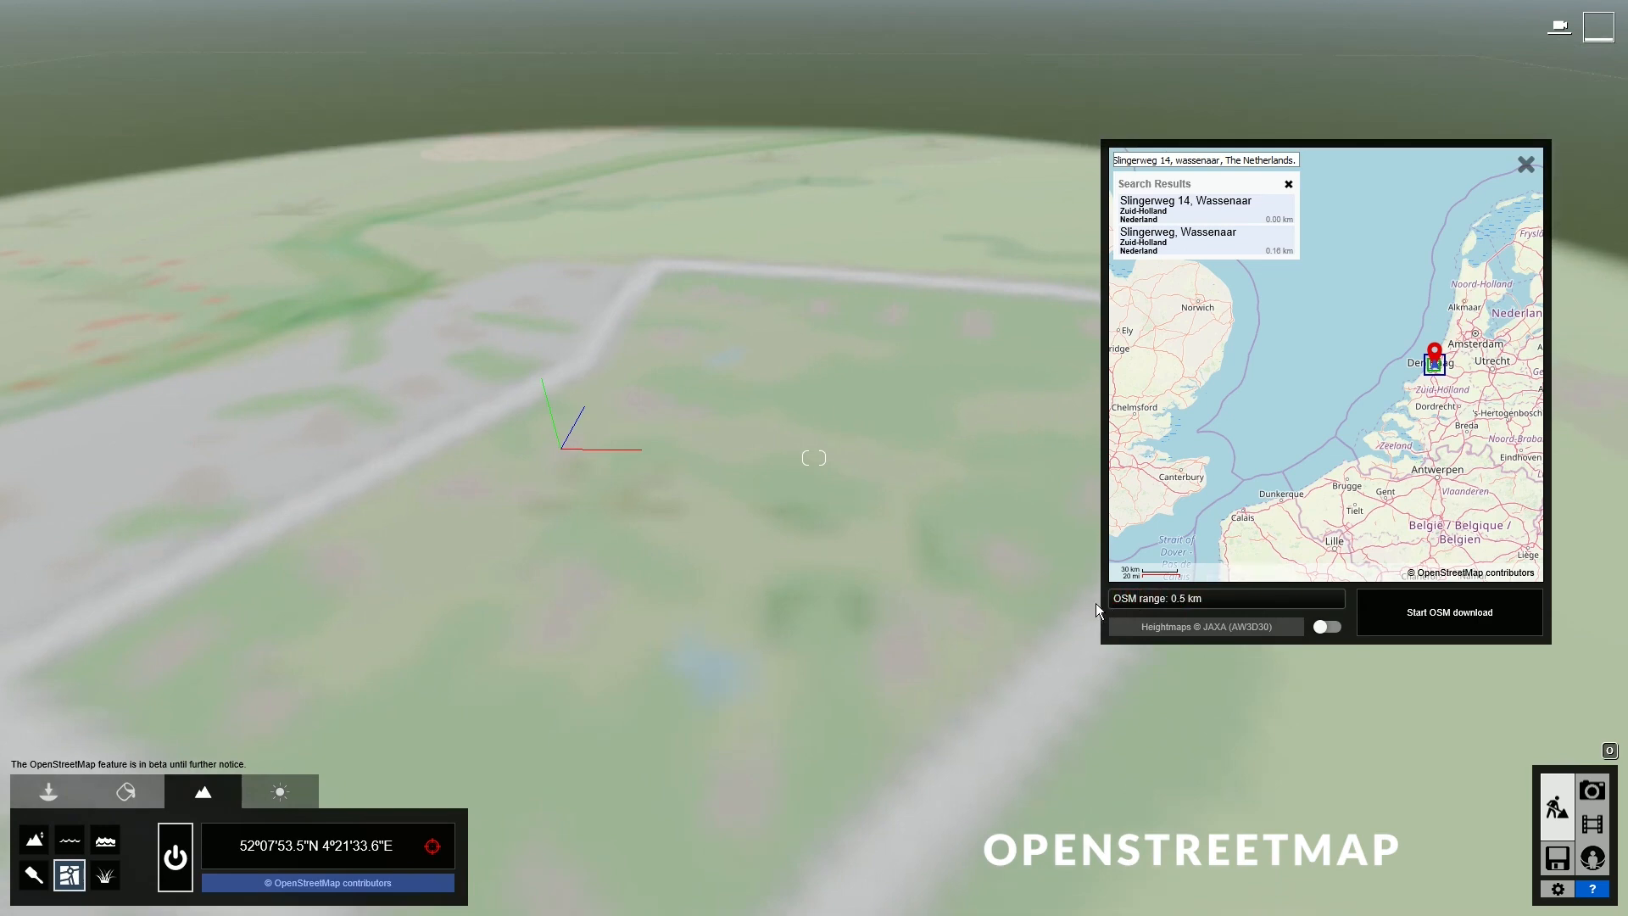
left_click(1326, 628)
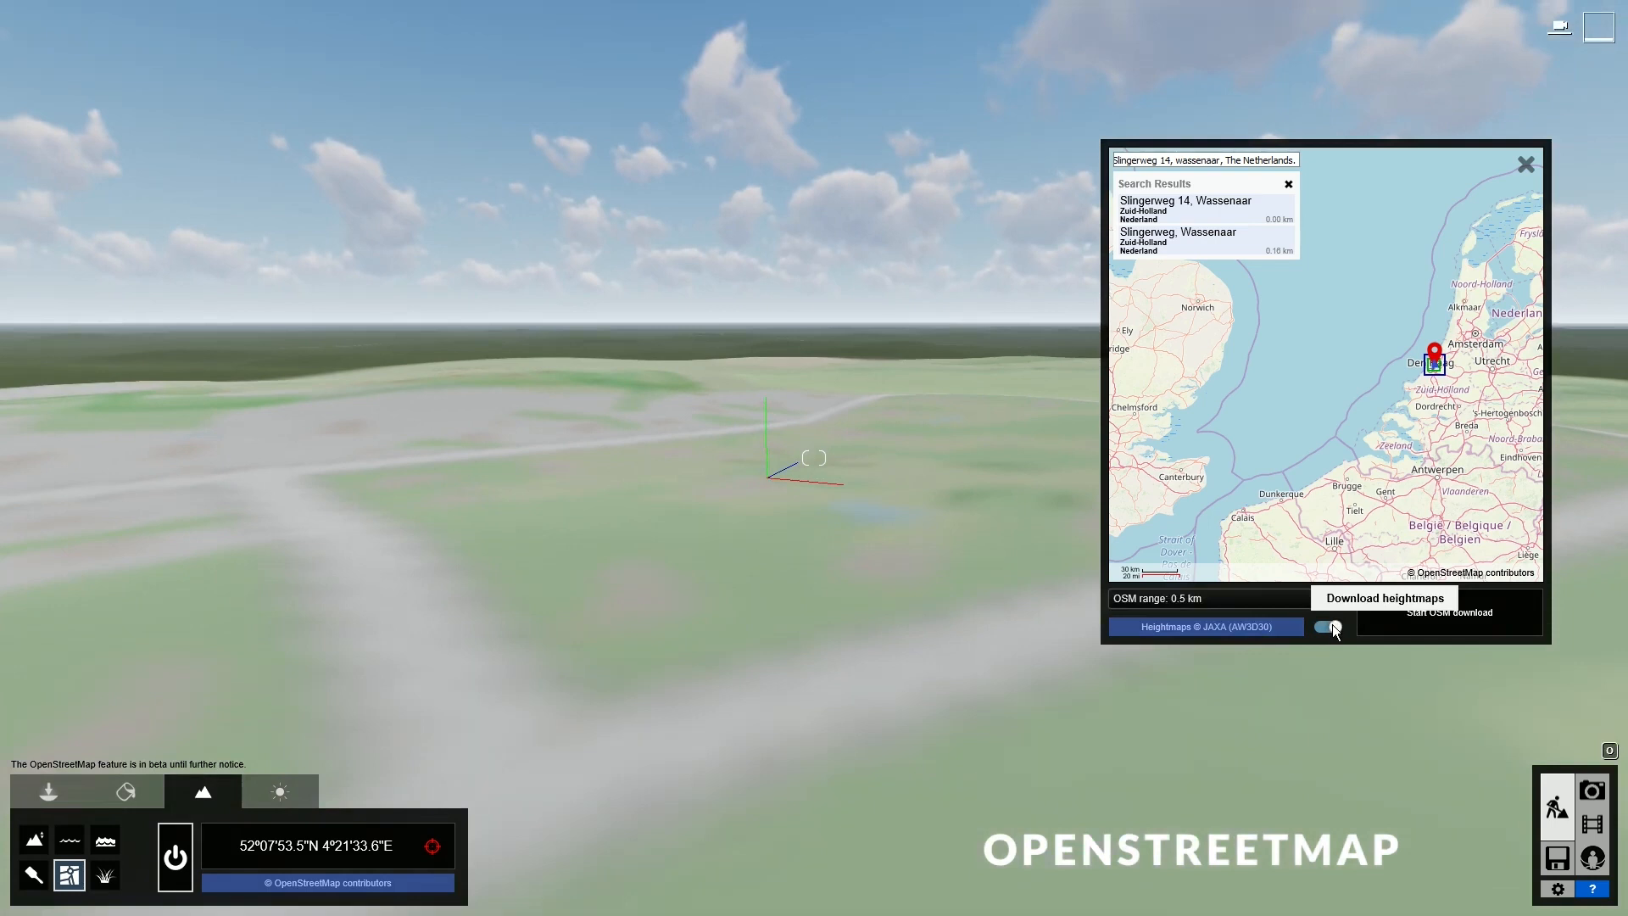
- Start the OpenStreetMap download with heightmaps enabled
left_click(1333, 629)
left_click(1332, 628)
left_click(1471, 622)
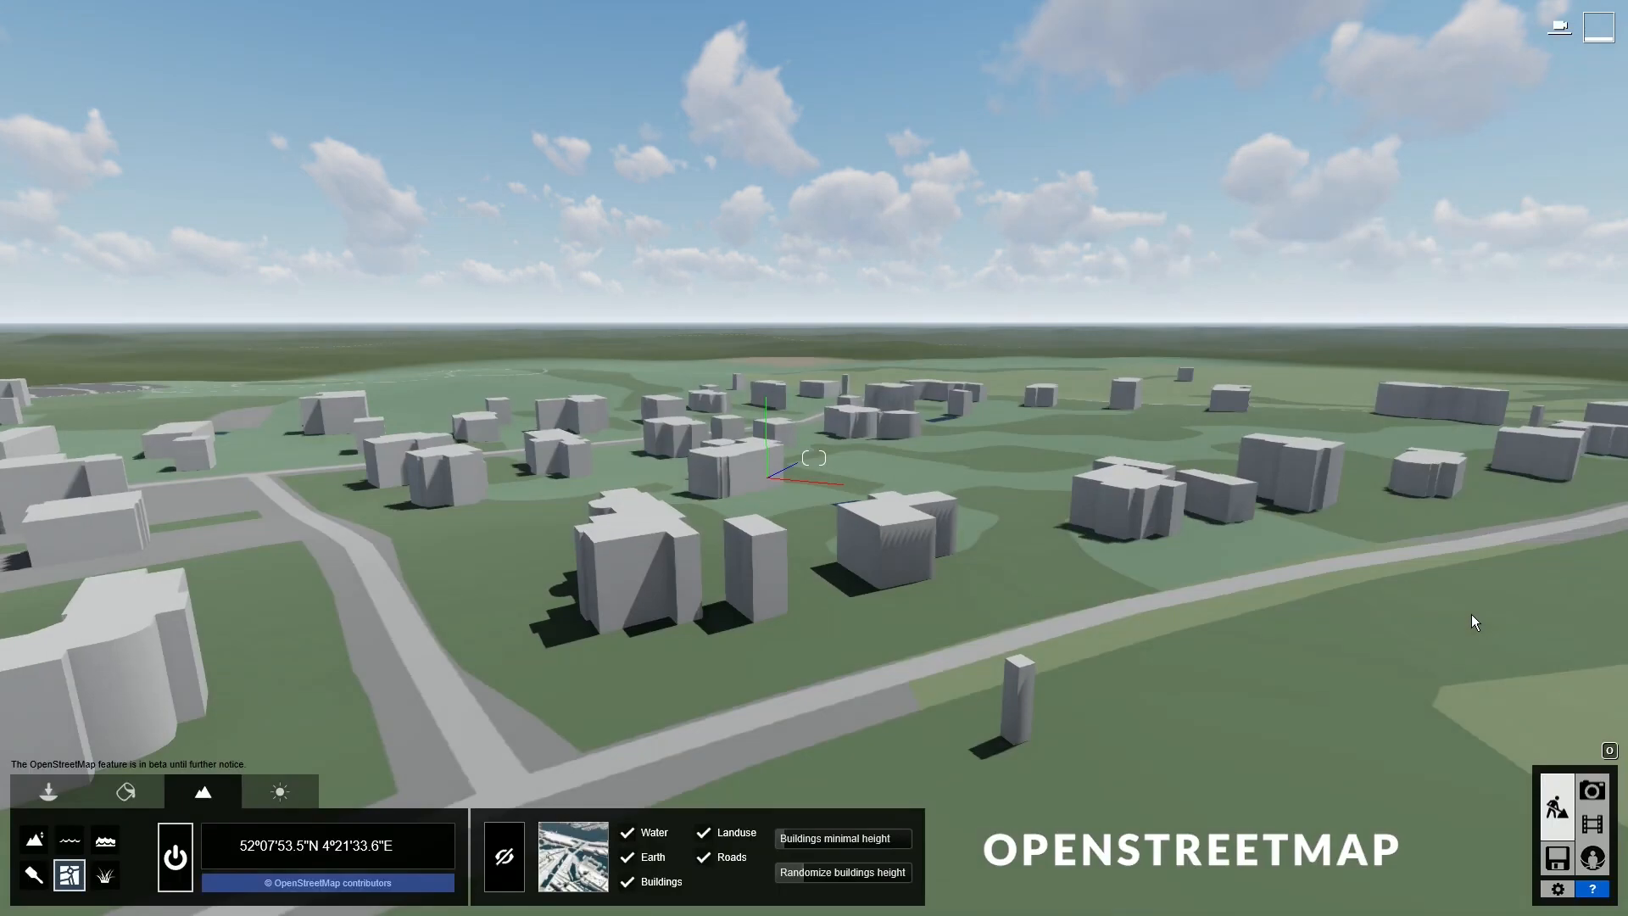
- Fly the camera over the downloaded Wassenaar buildings, roads and water
right_click_drag(1211, 527, 882, 597)
key("w")
key("q")
key("d")
right_click_drag(1361, 598, 1208, 481)
key("e")
key("e")
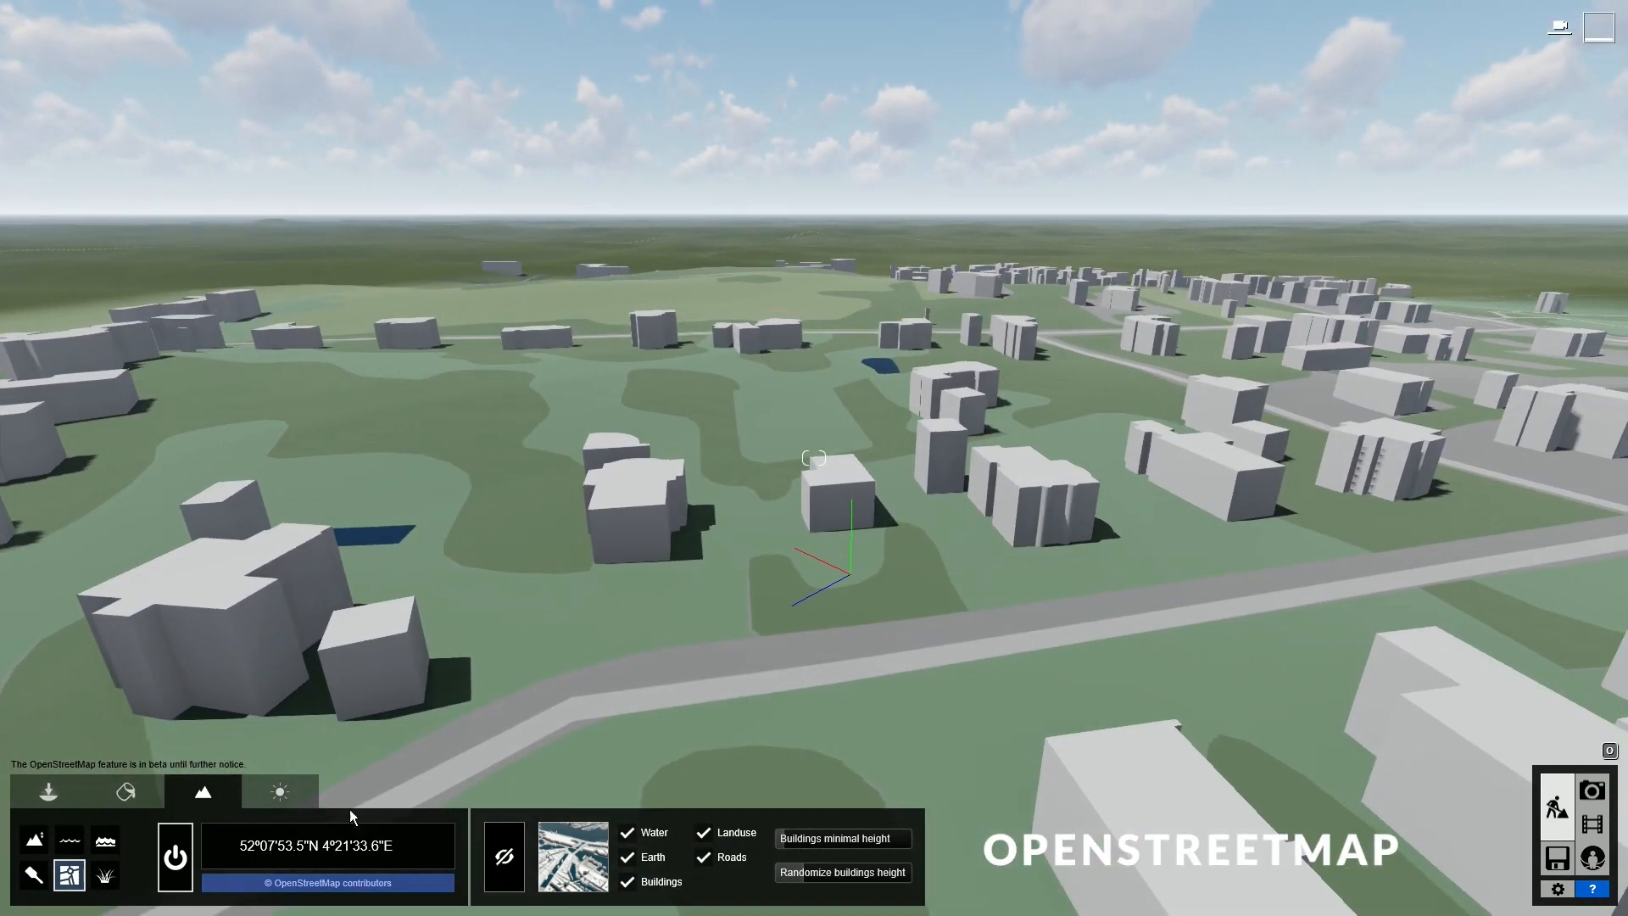
- Try the dark grey, yellow, brown and red map styles, then keep light grey
left_click(575, 872)
left_click(605, 787)
left_click(665, 771)
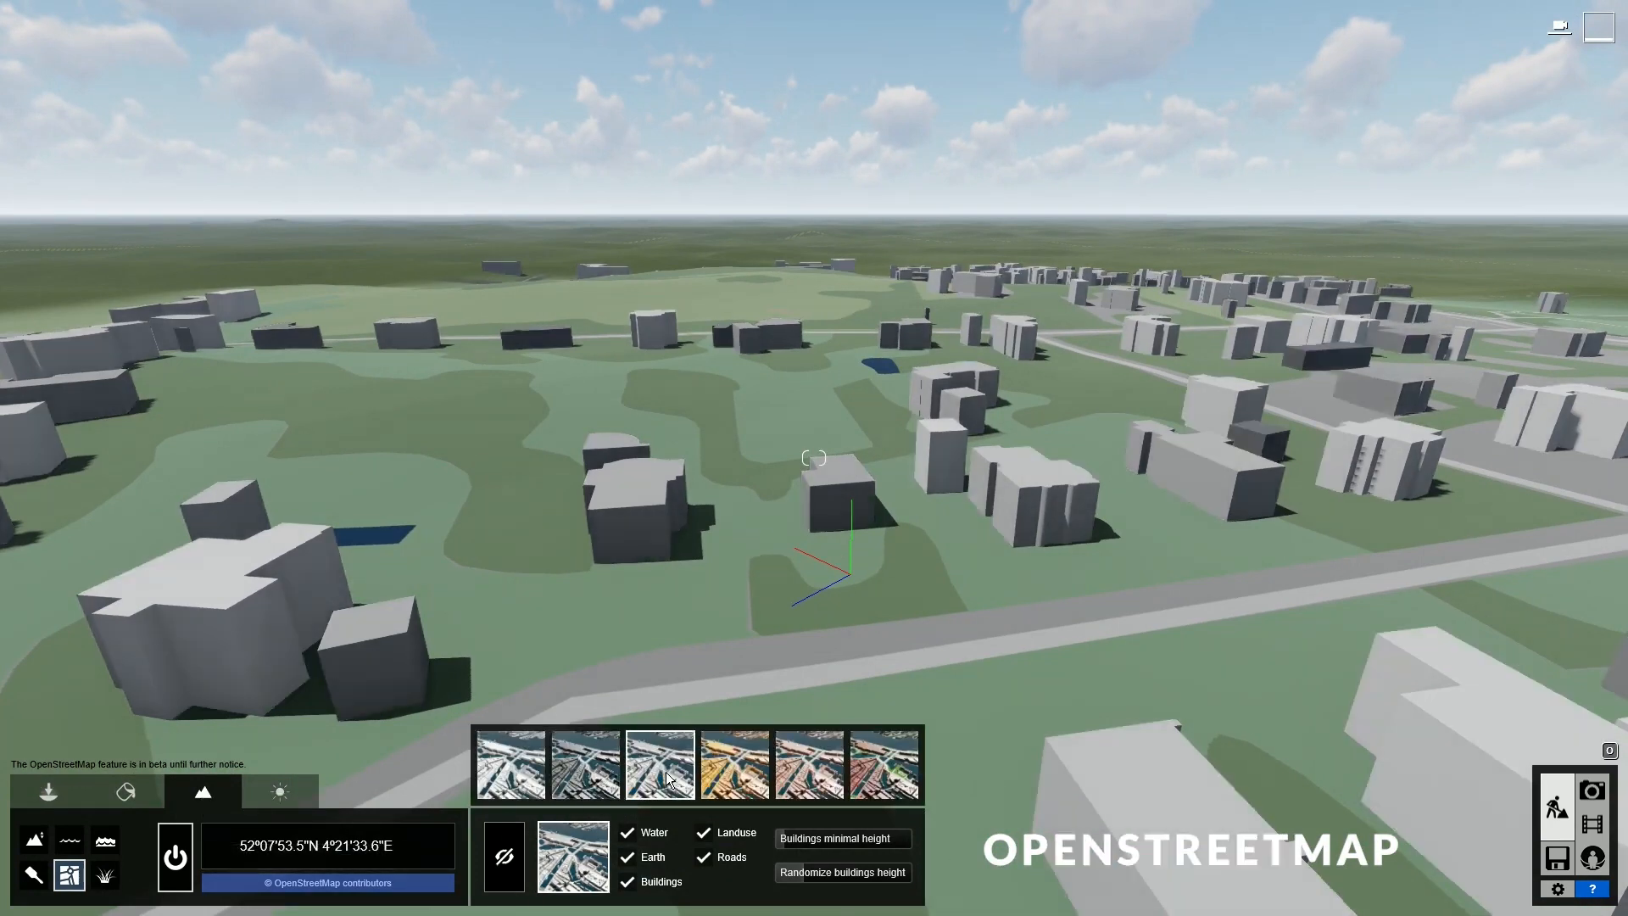
left_click(743, 780)
left_click(816, 767)
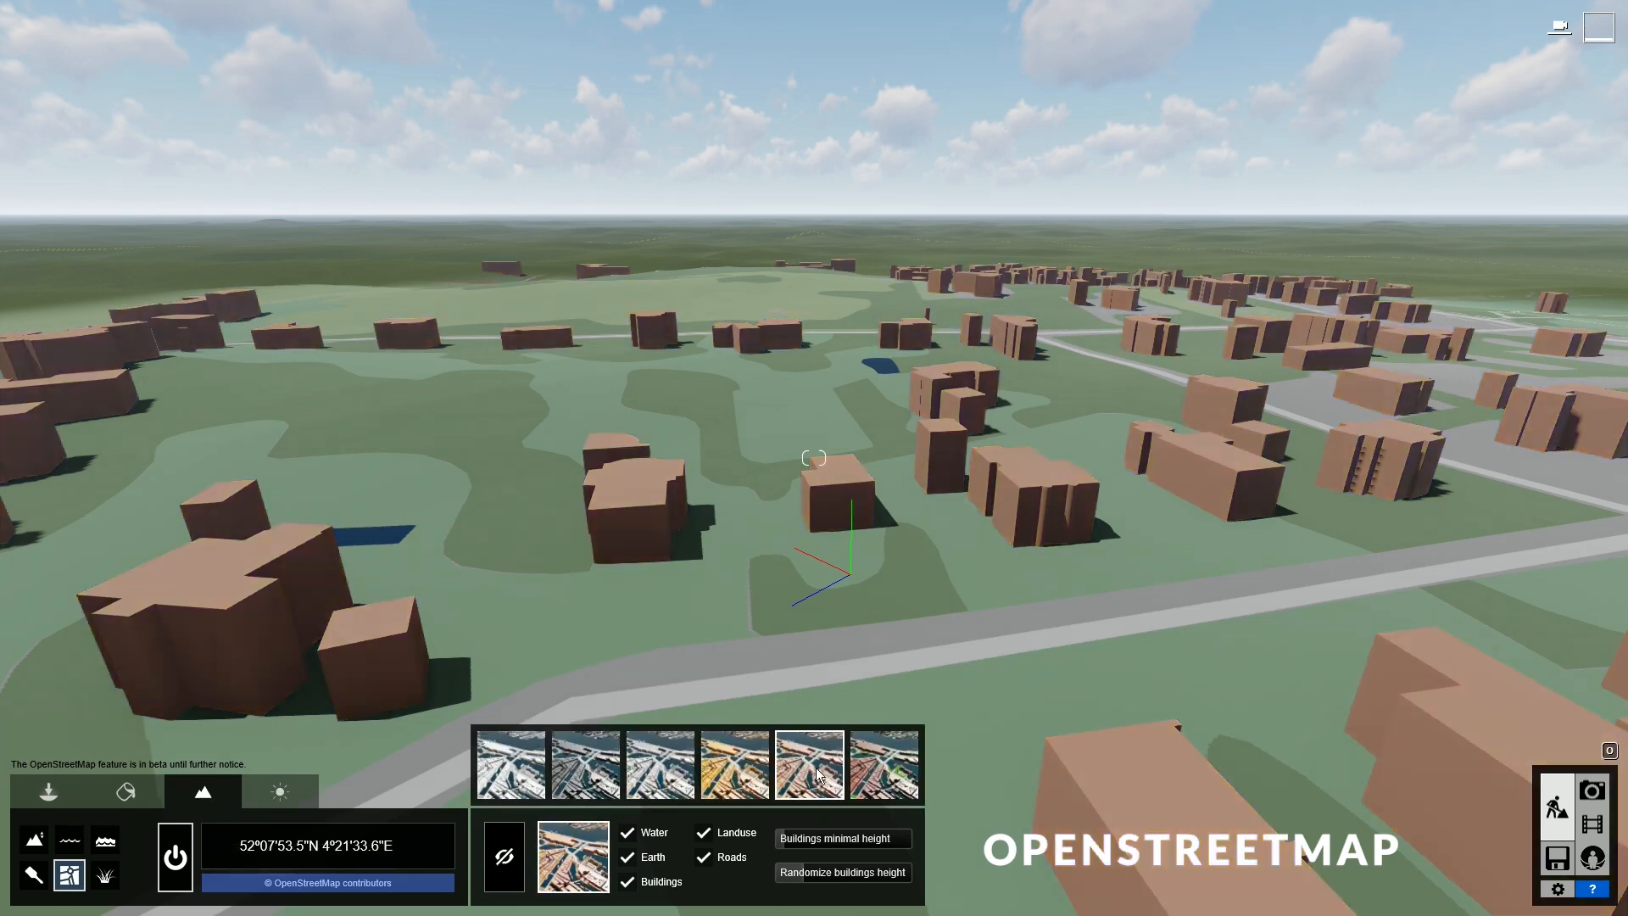
left_click(884, 760)
left_click(521, 776)
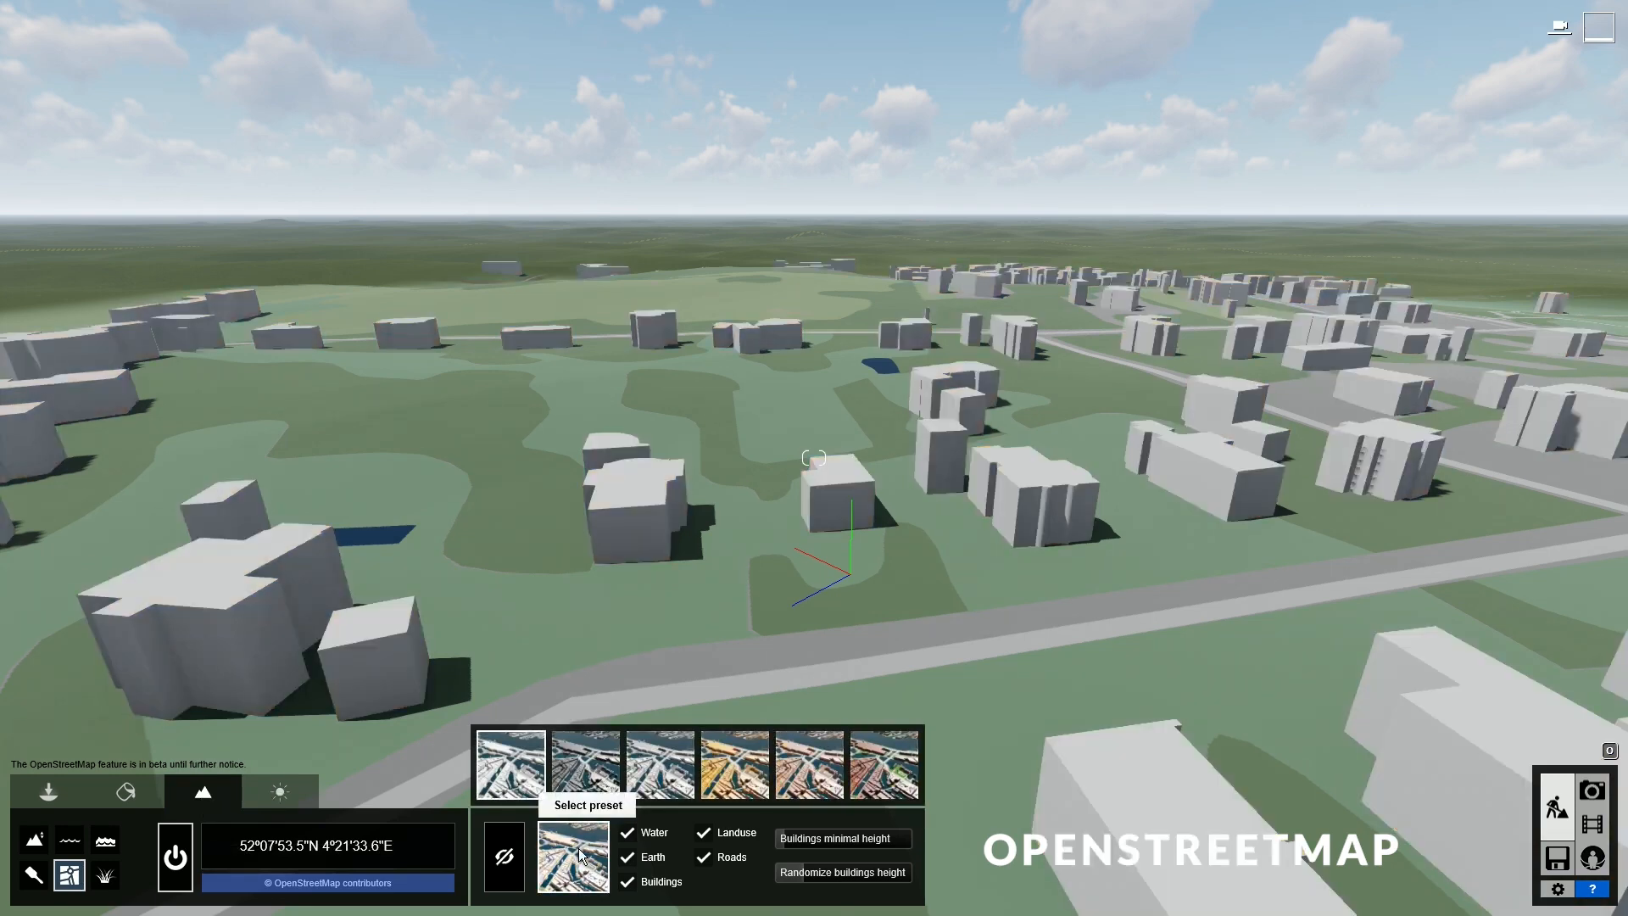
- Hide the Water, Earth, Buildings, Landuse and Roads layers, then show them all again
left_click(628, 833)
left_click(628, 857)
left_click(629, 880)
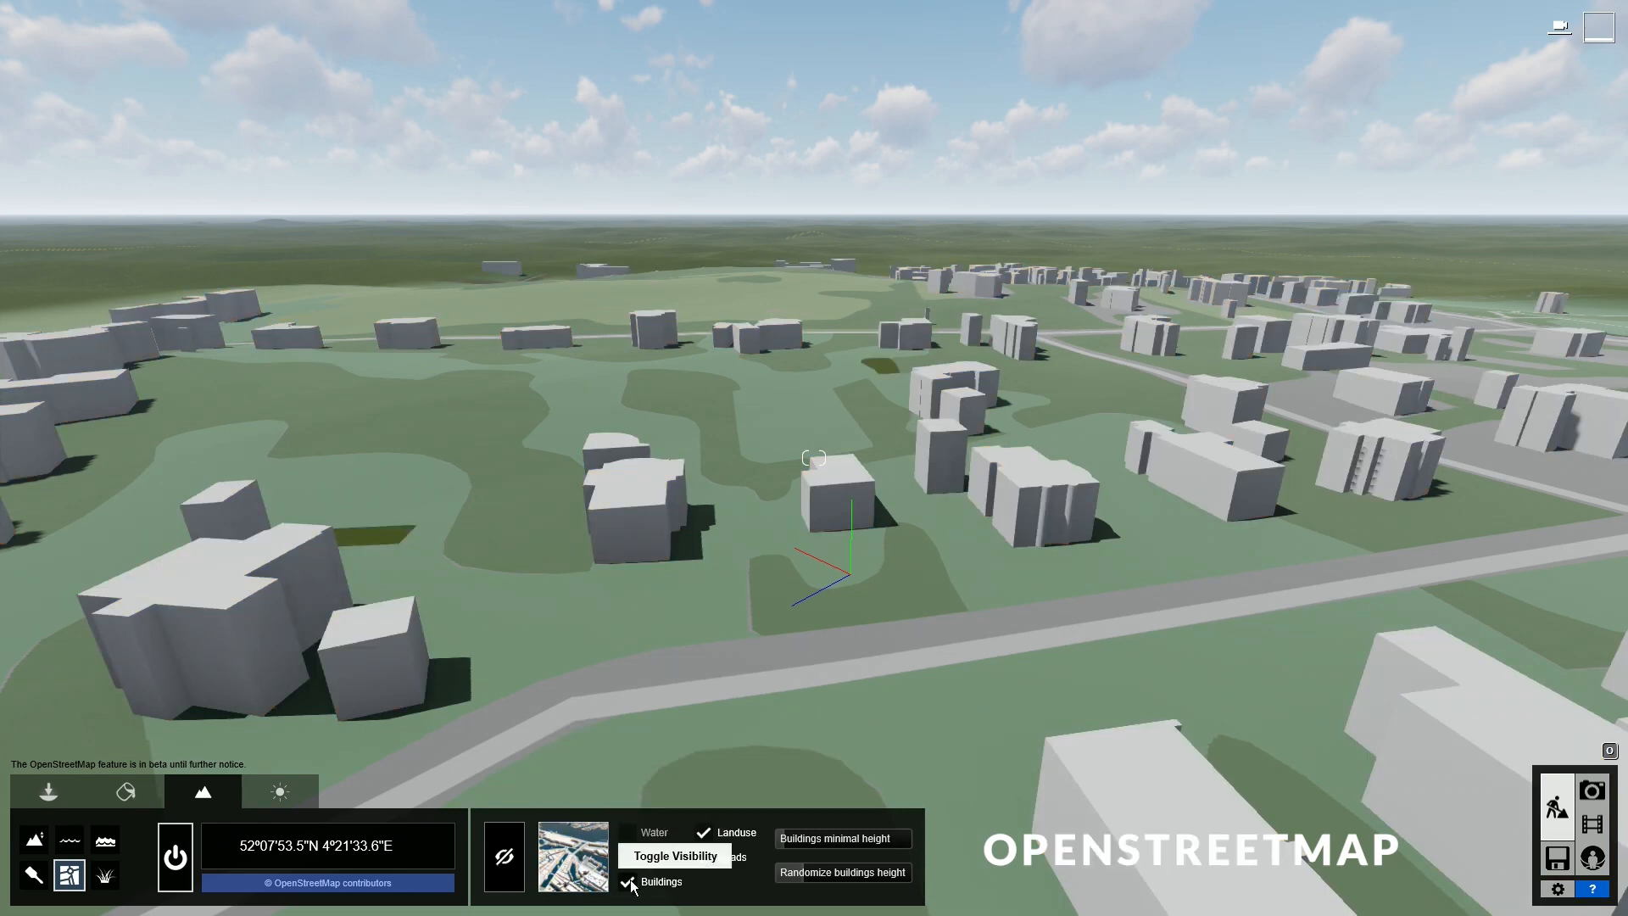
left_click(707, 832)
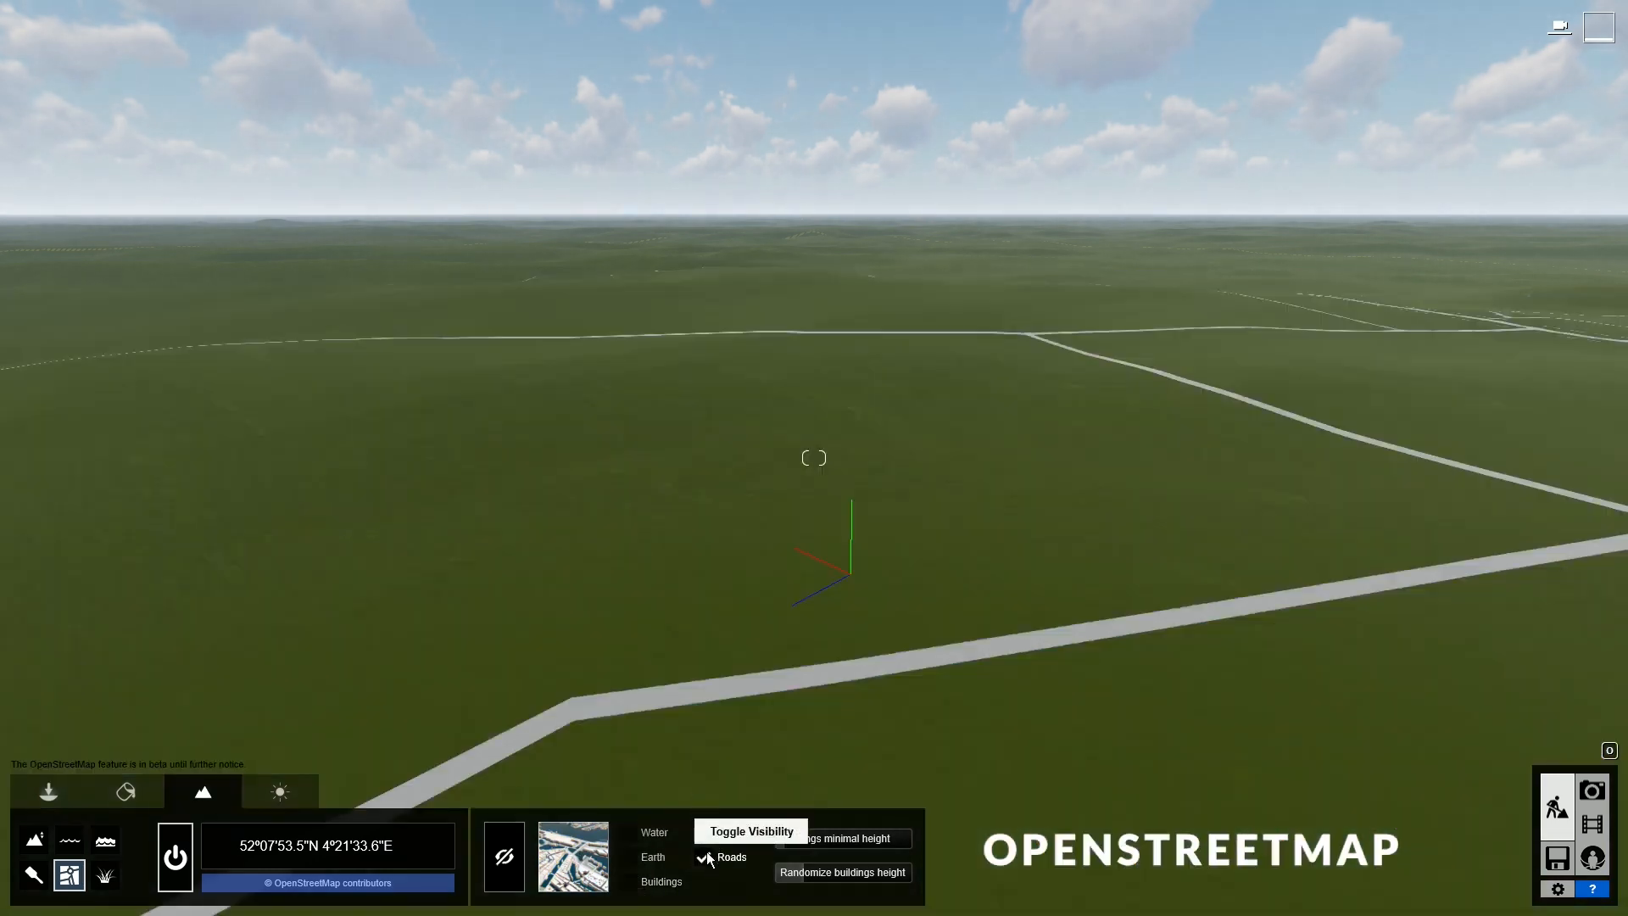
left_click(706, 857)
left_click(705, 857)
left_click(704, 832)
left_click(649, 883)
left_click(643, 860)
left_click(637, 836)
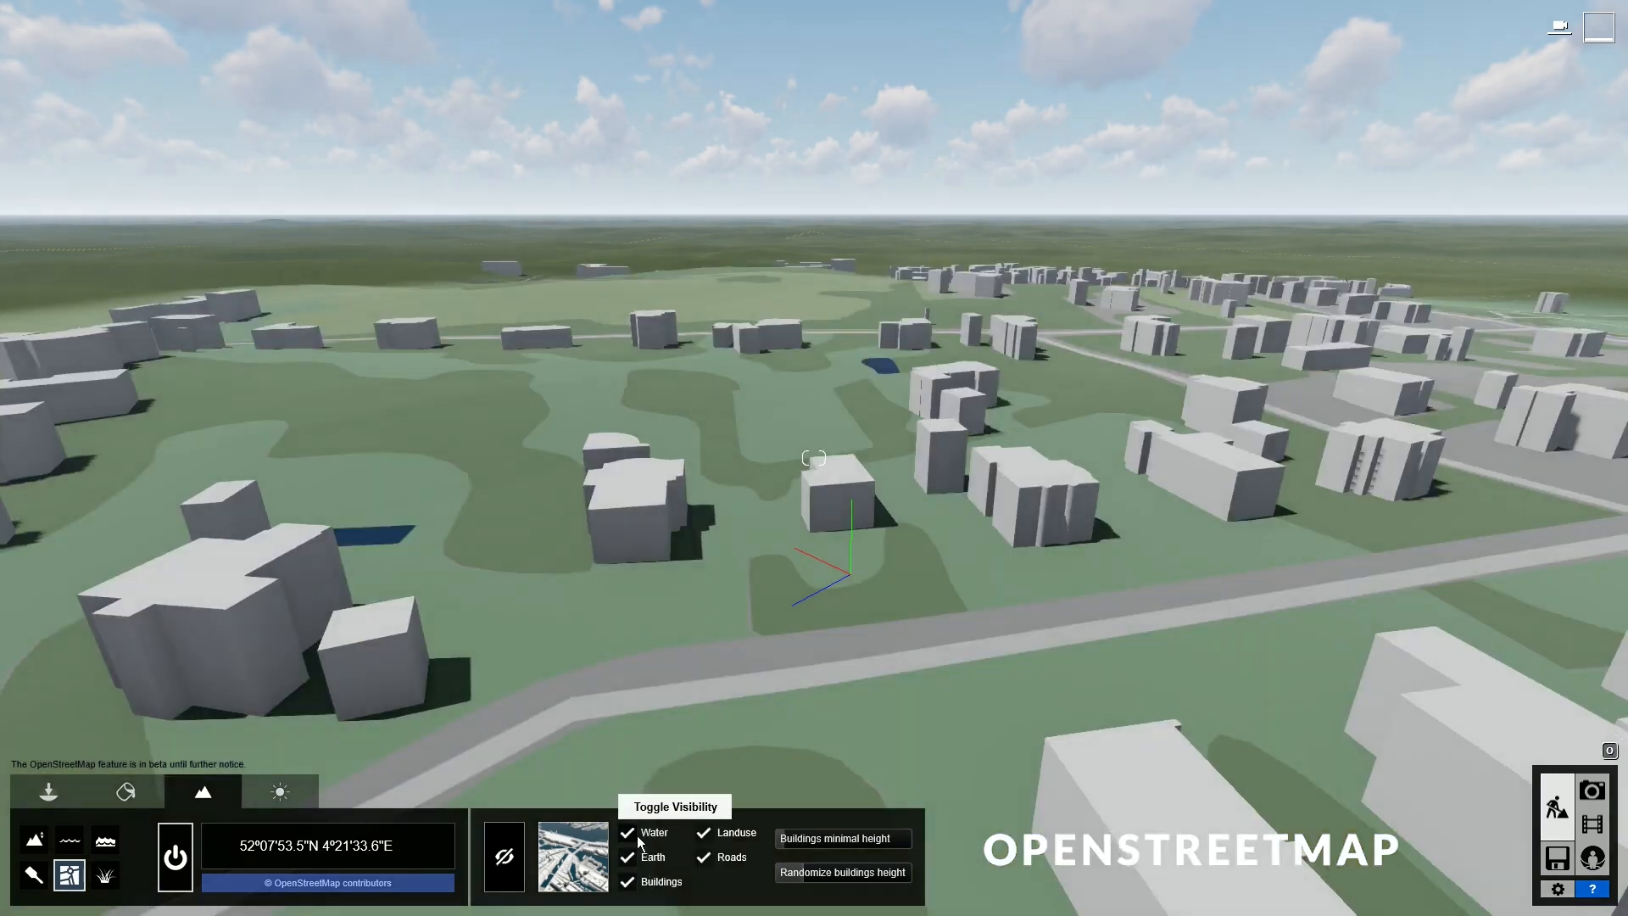
- Lower the Buildings minimal height slider while viewing the buildings from above
right_click_drag(653, 763, 525, 693)
right_click_drag(513, 530, 562, 602)
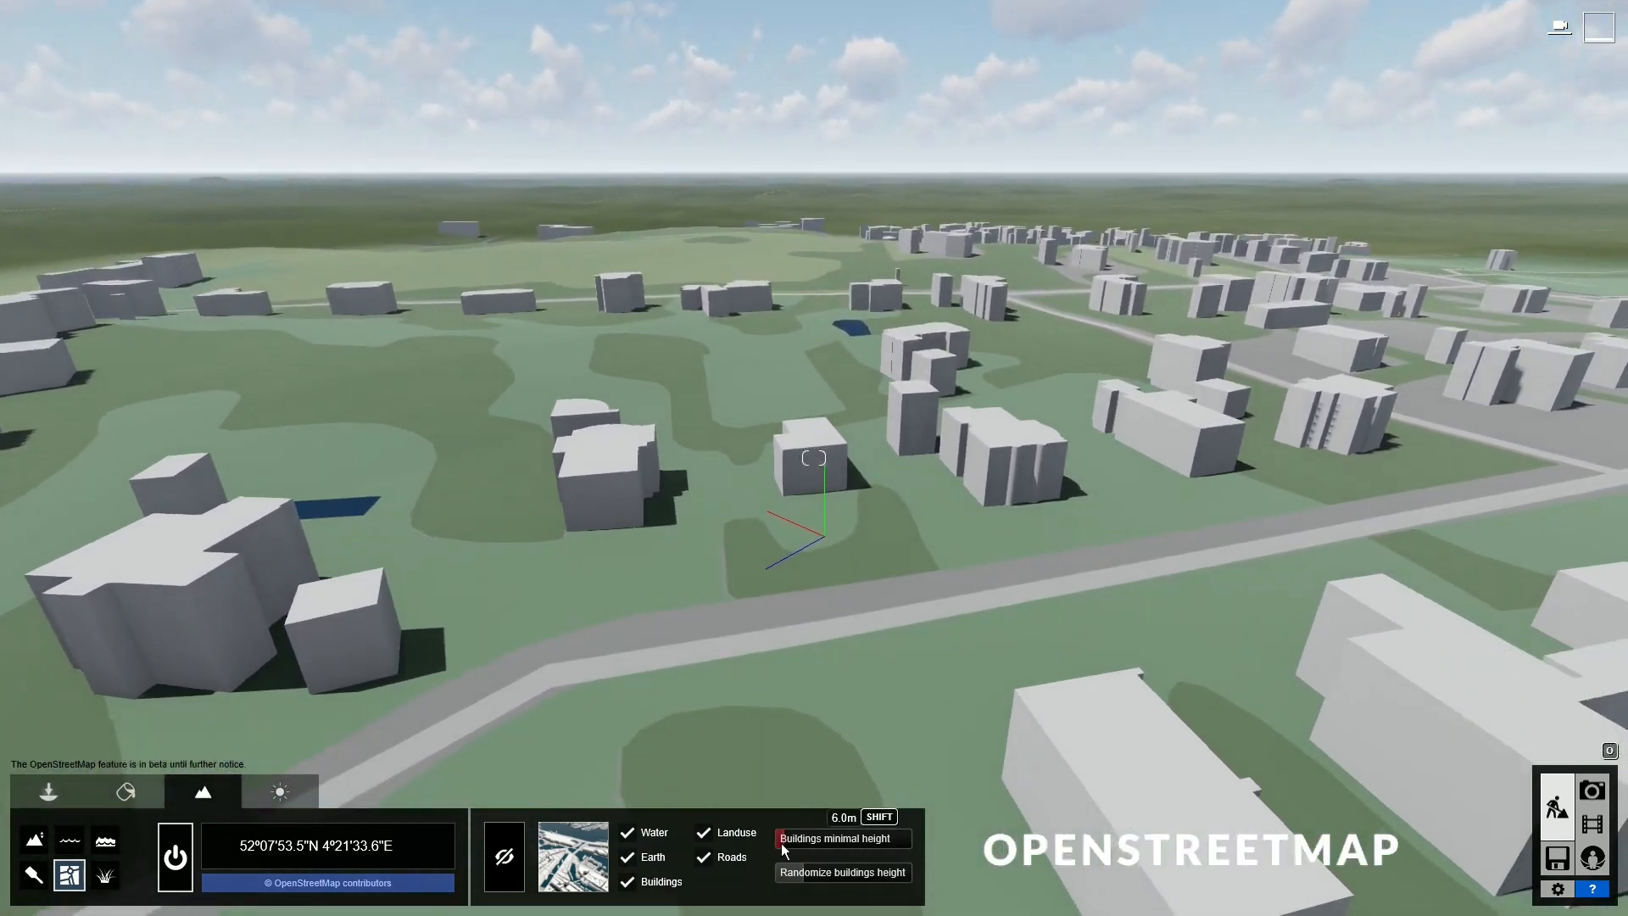
left_click_drag(781, 843, 807, 867)
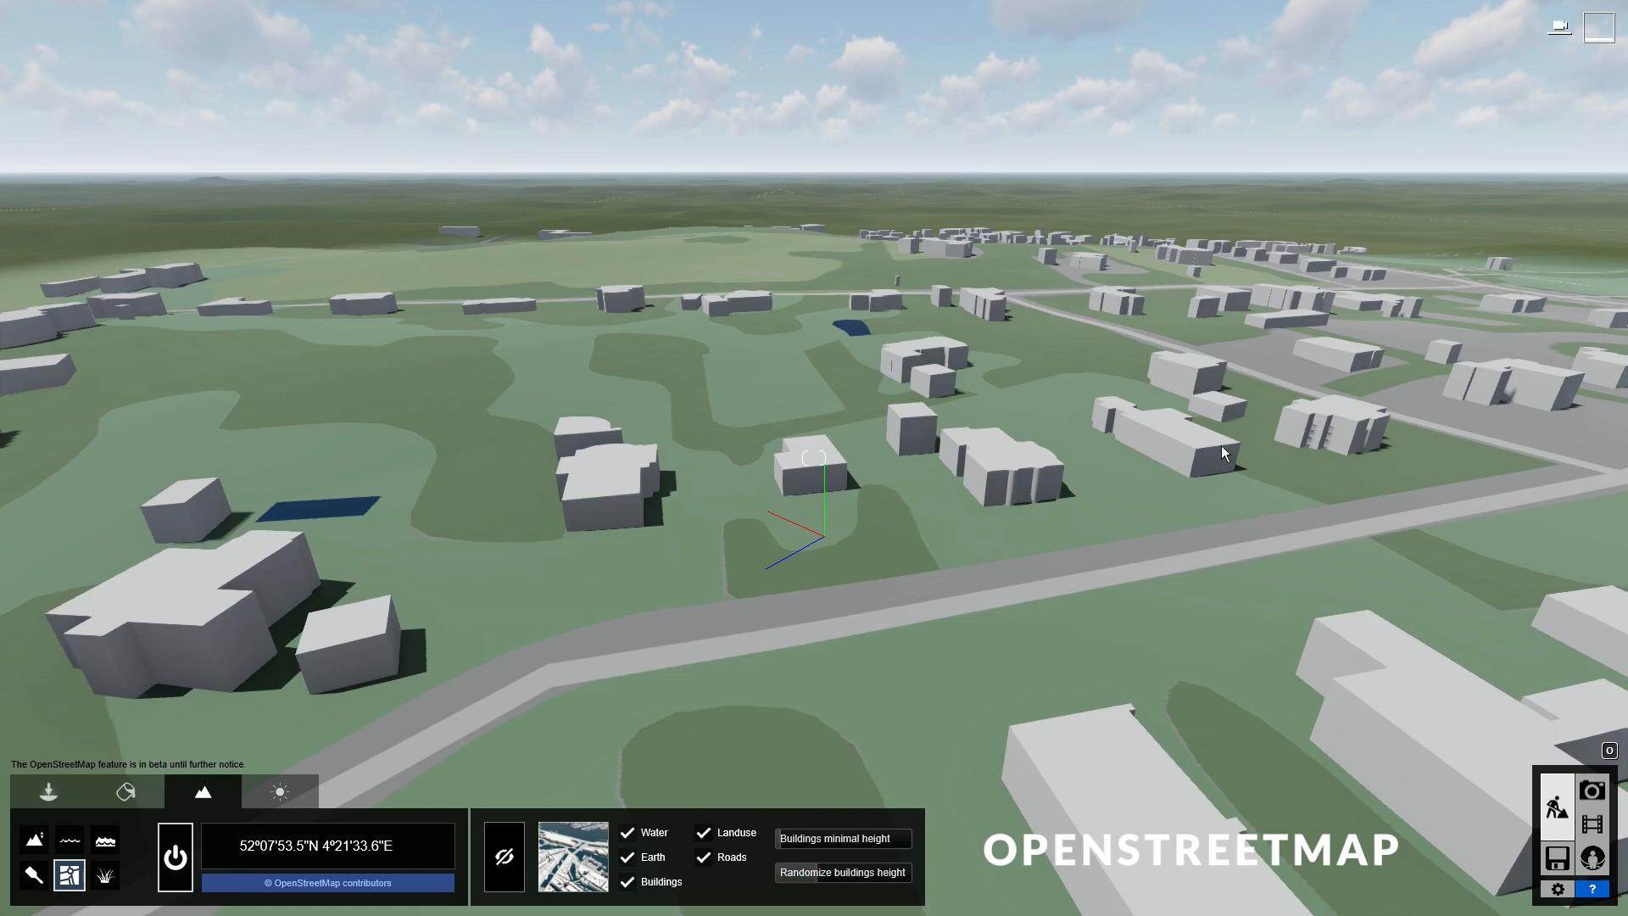
- Hide the OpenStreetMap building standing on the central villa plot and confirm
left_click(505, 857)
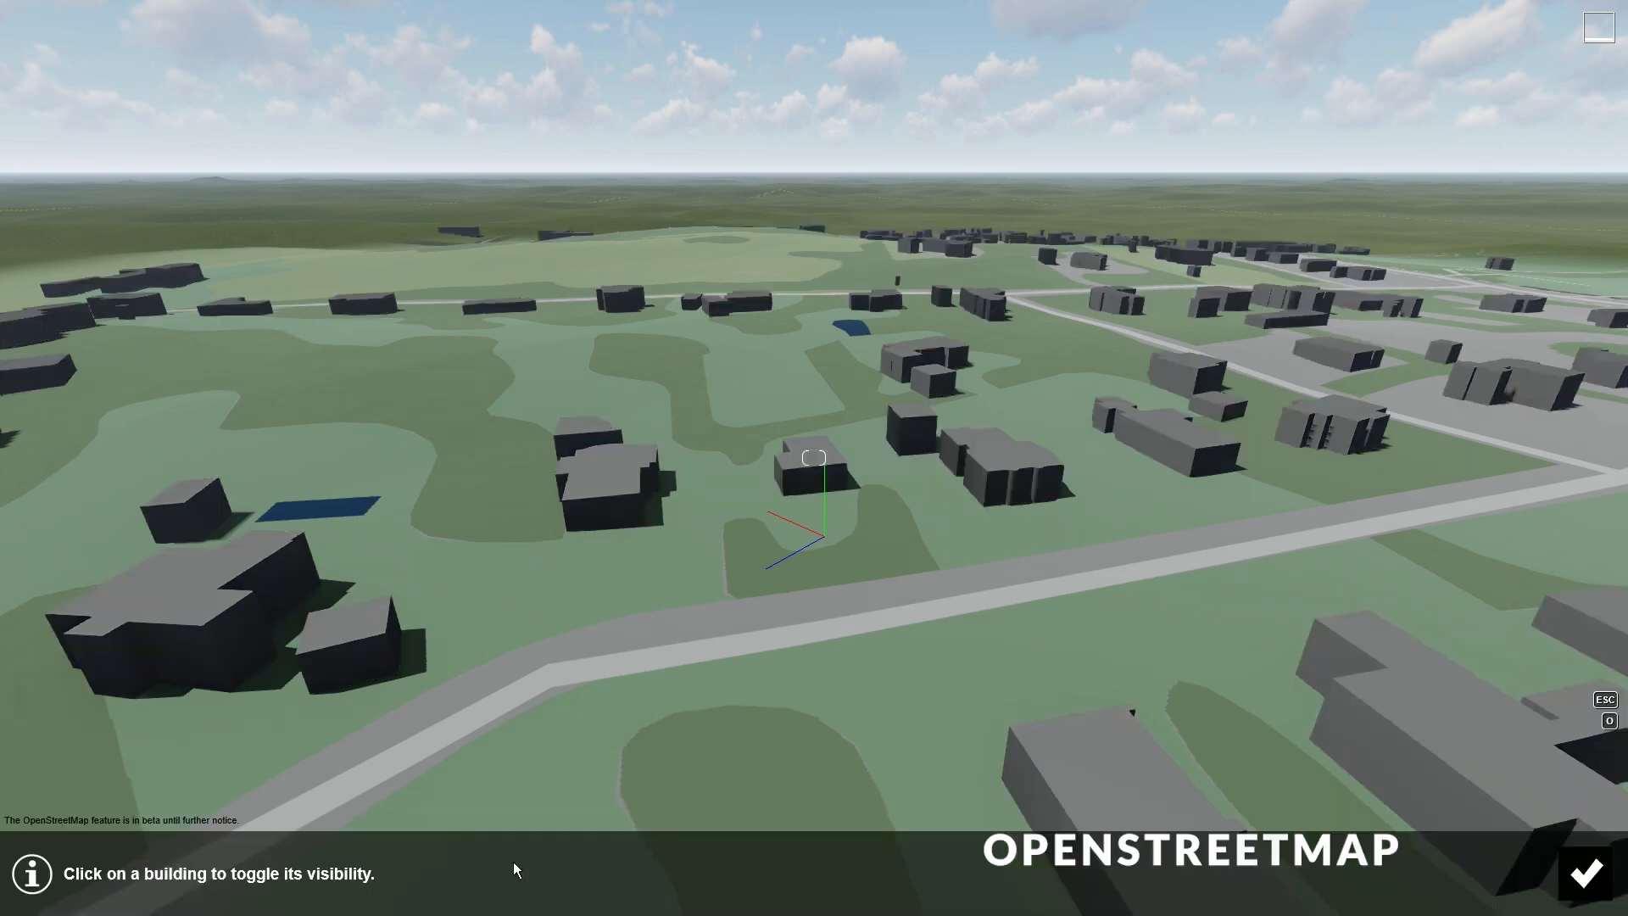
left_click(814, 488)
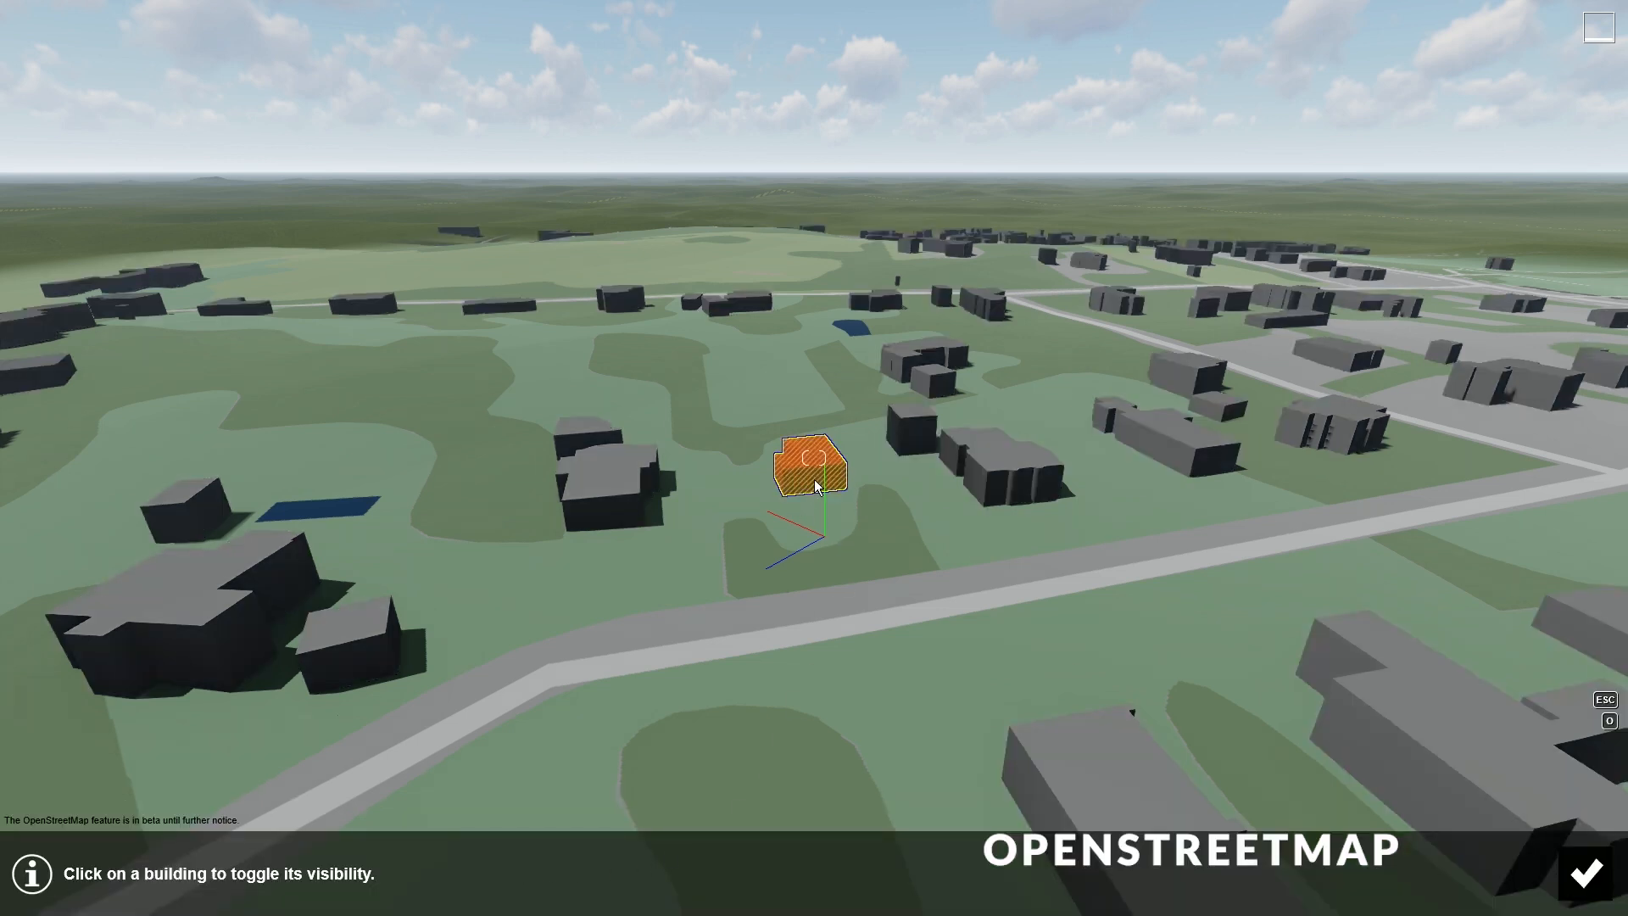
left_click(1582, 876)
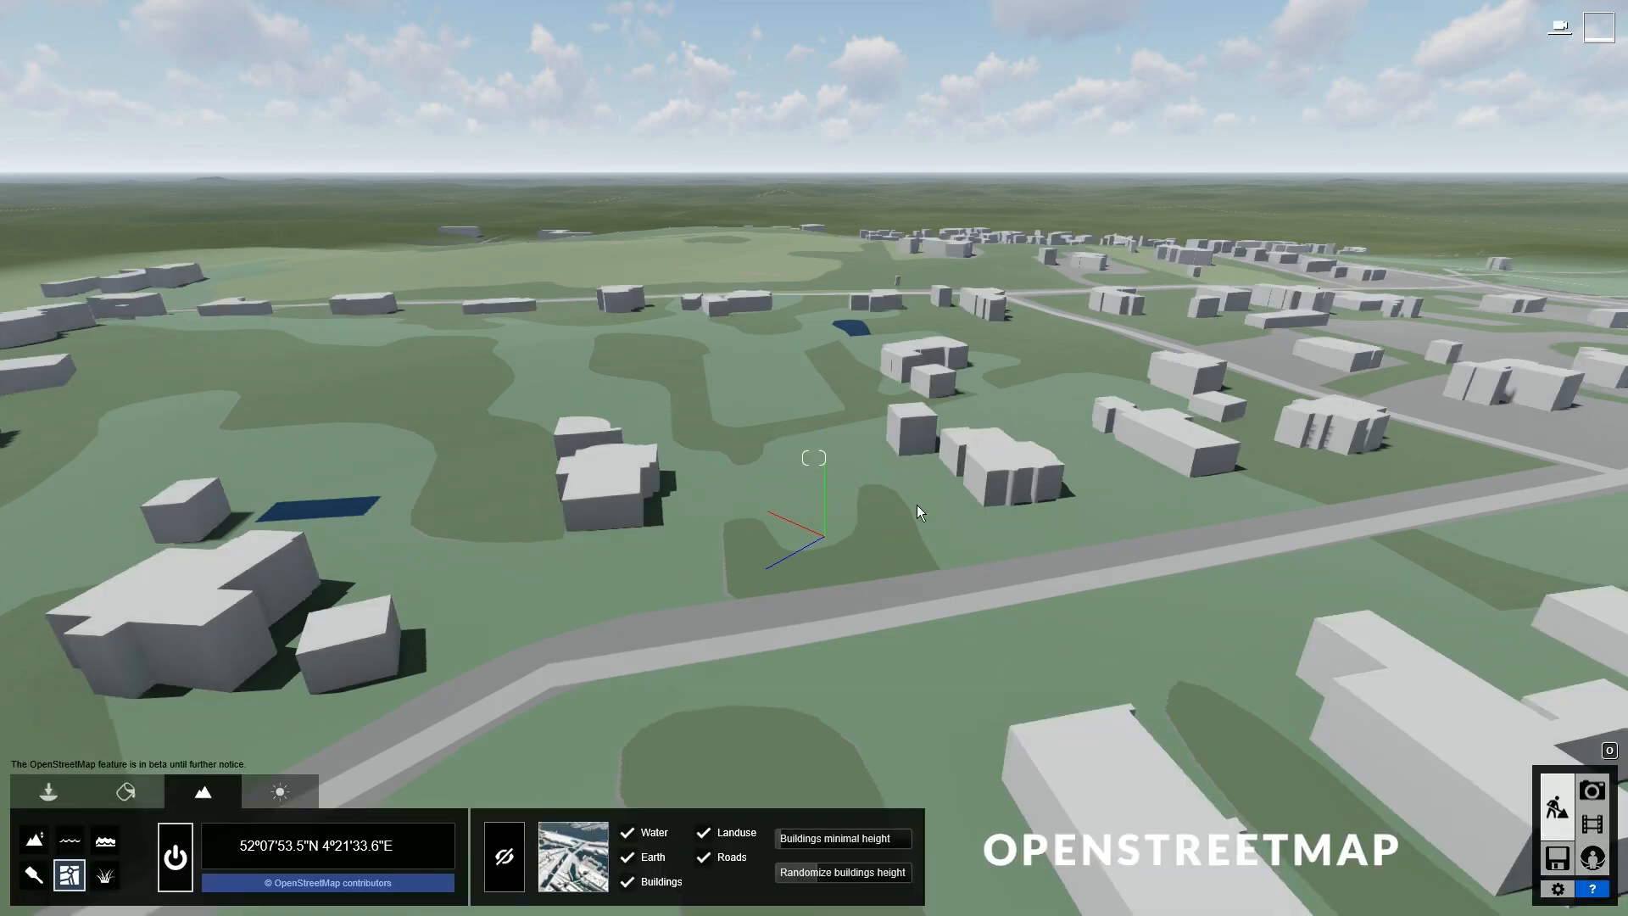
scroll(819, 507, "up", 6)
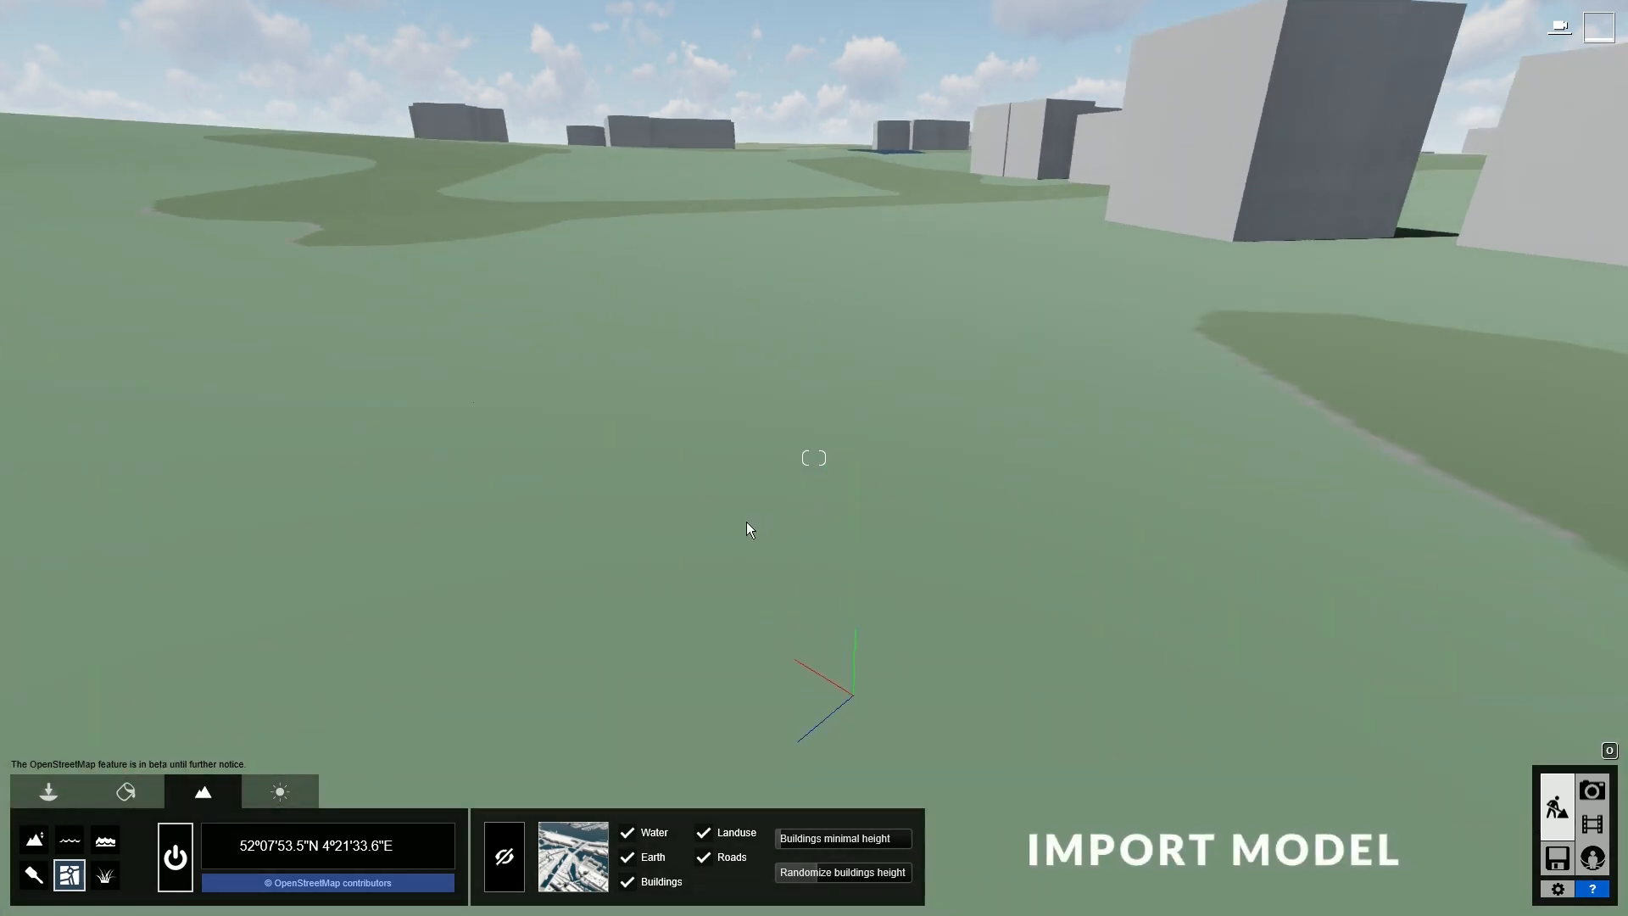
- Pick the villa from the Imported Models library and rotate it with R
key("s")
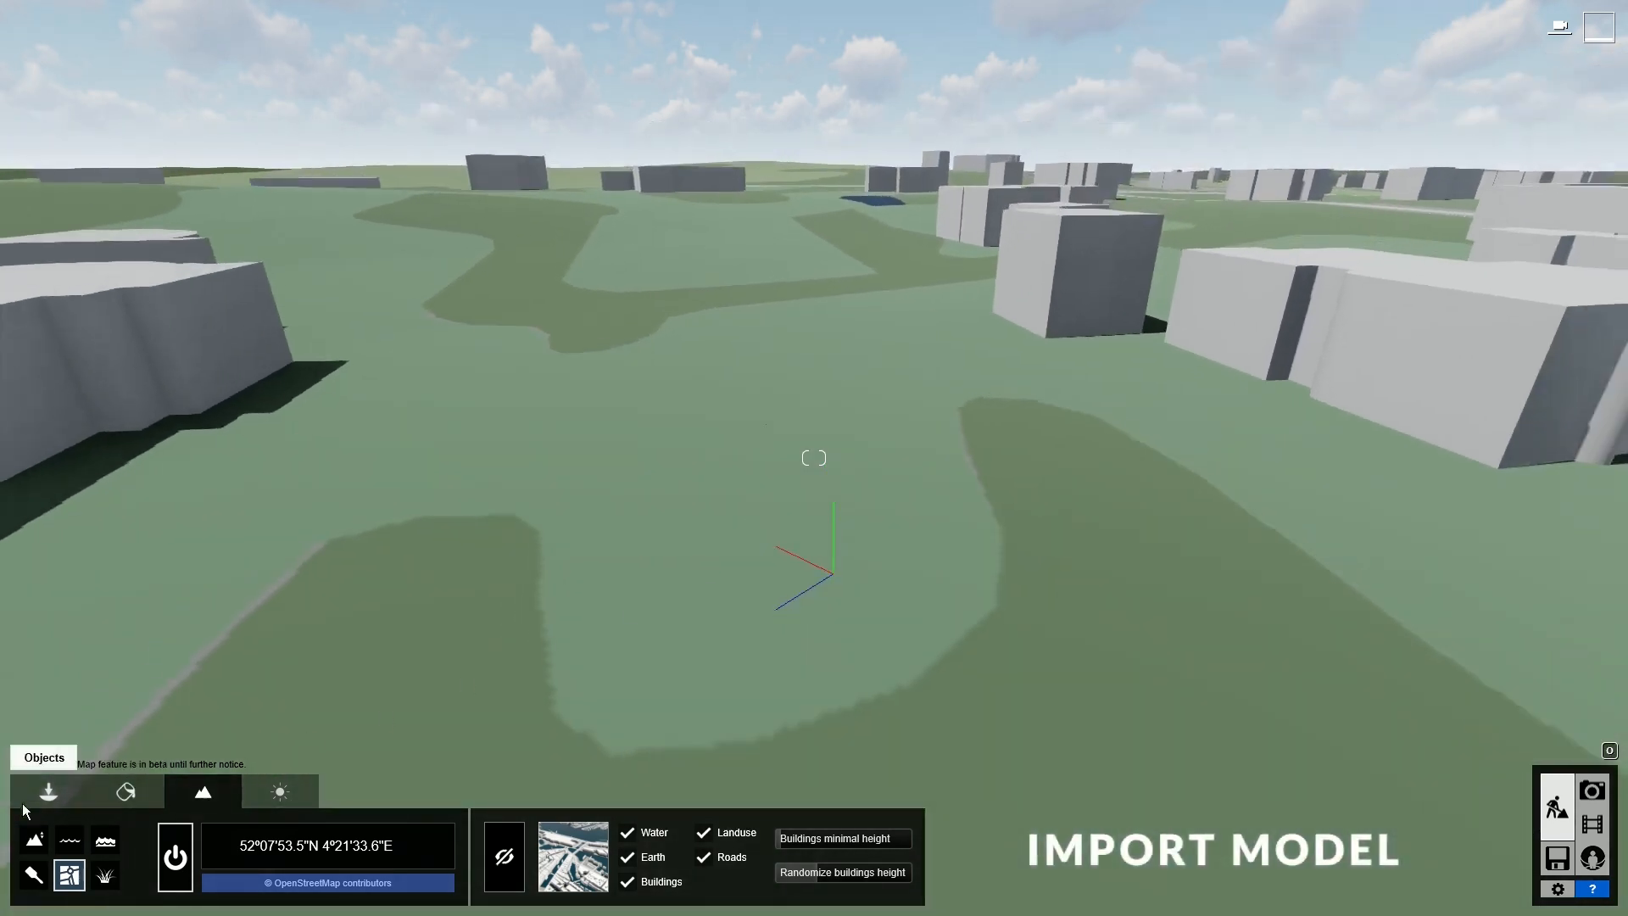
left_click(64, 792)
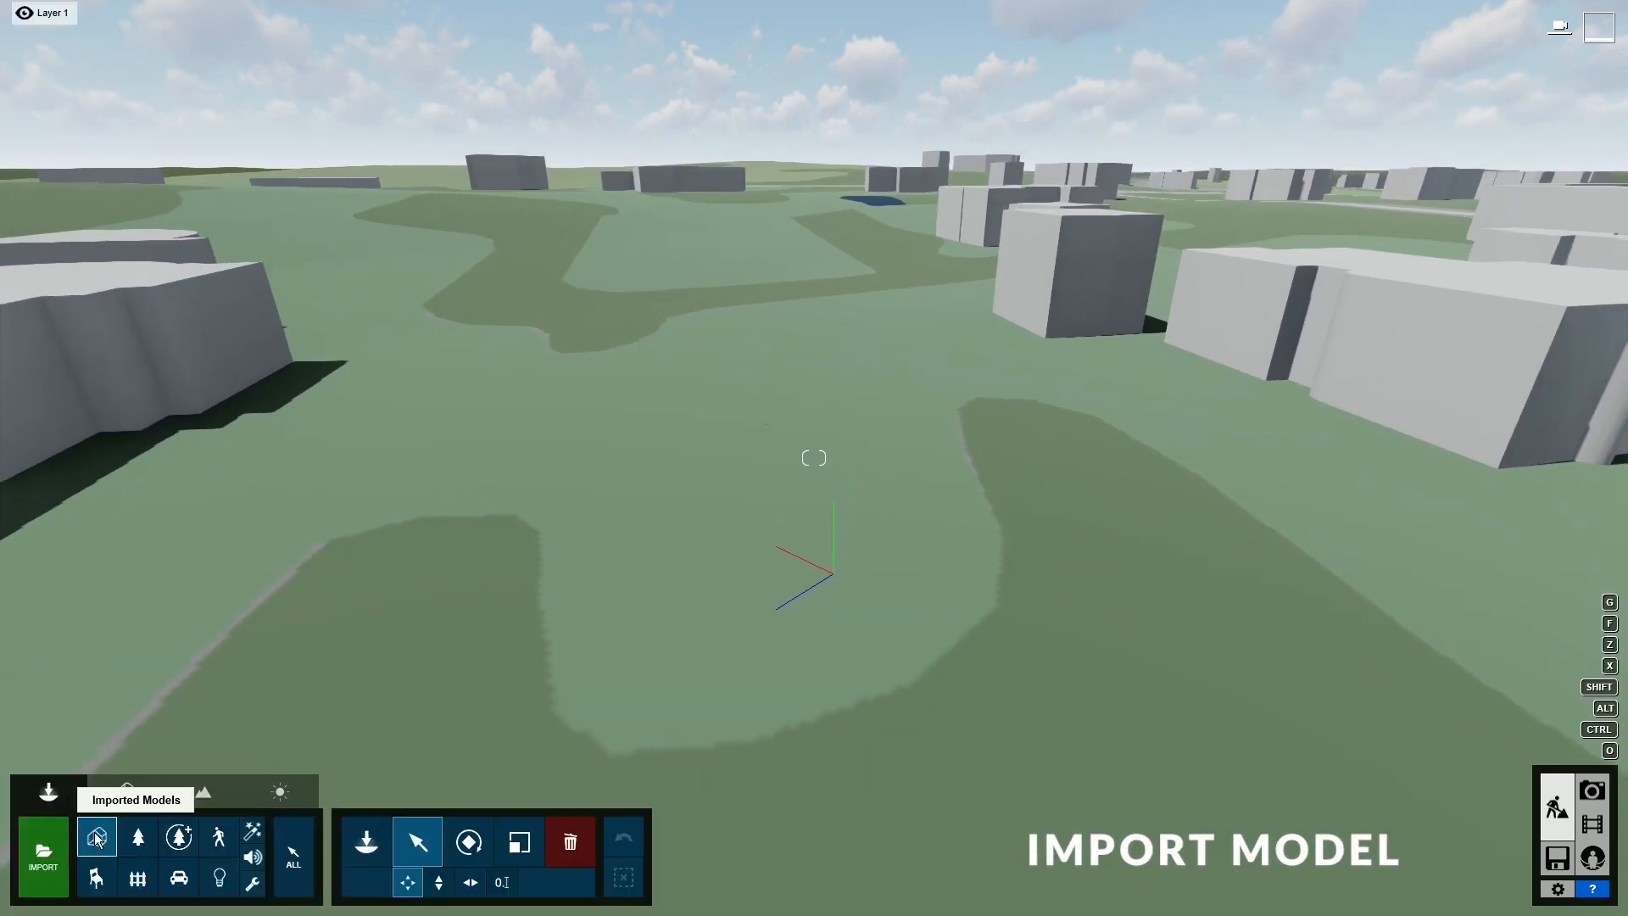
left_click(371, 843)
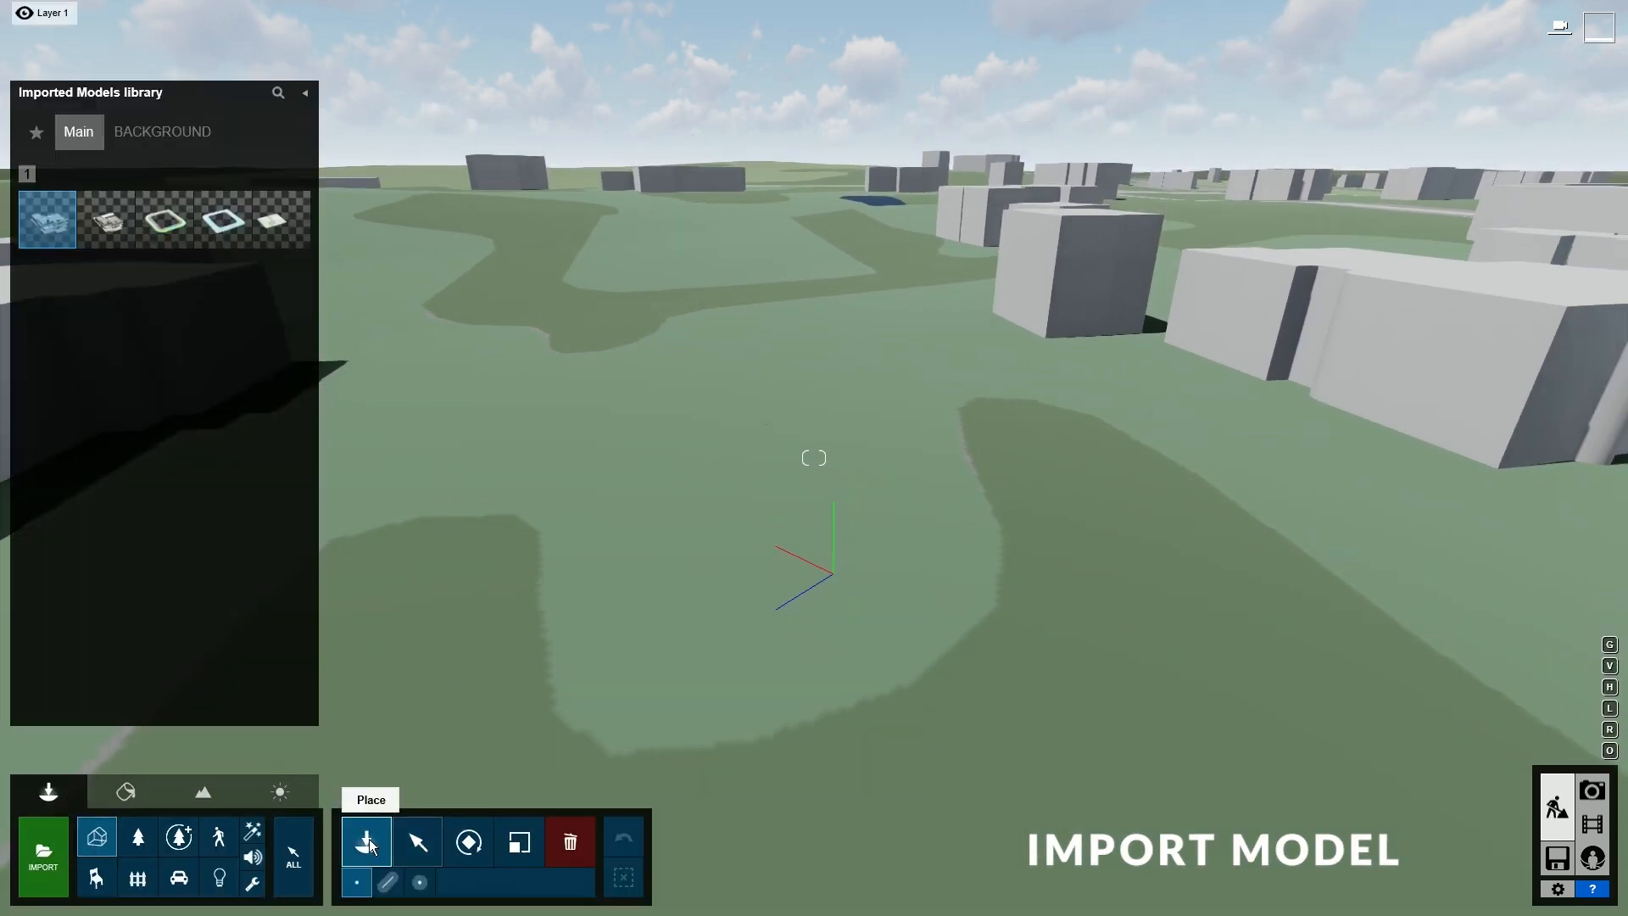
left_click(107, 225)
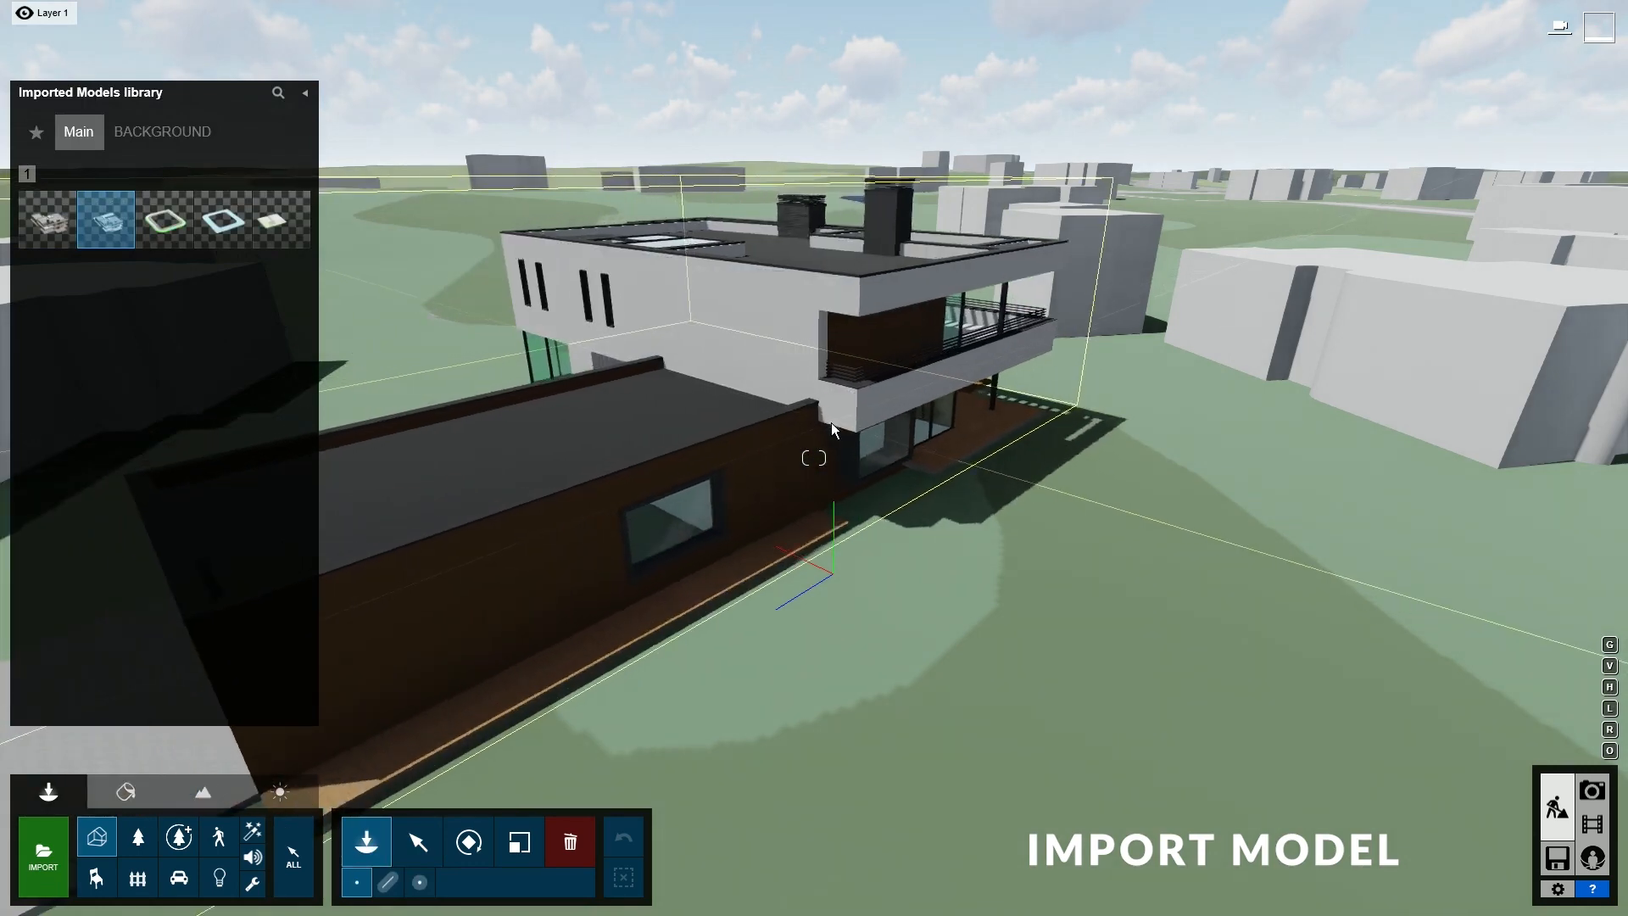
key("r")
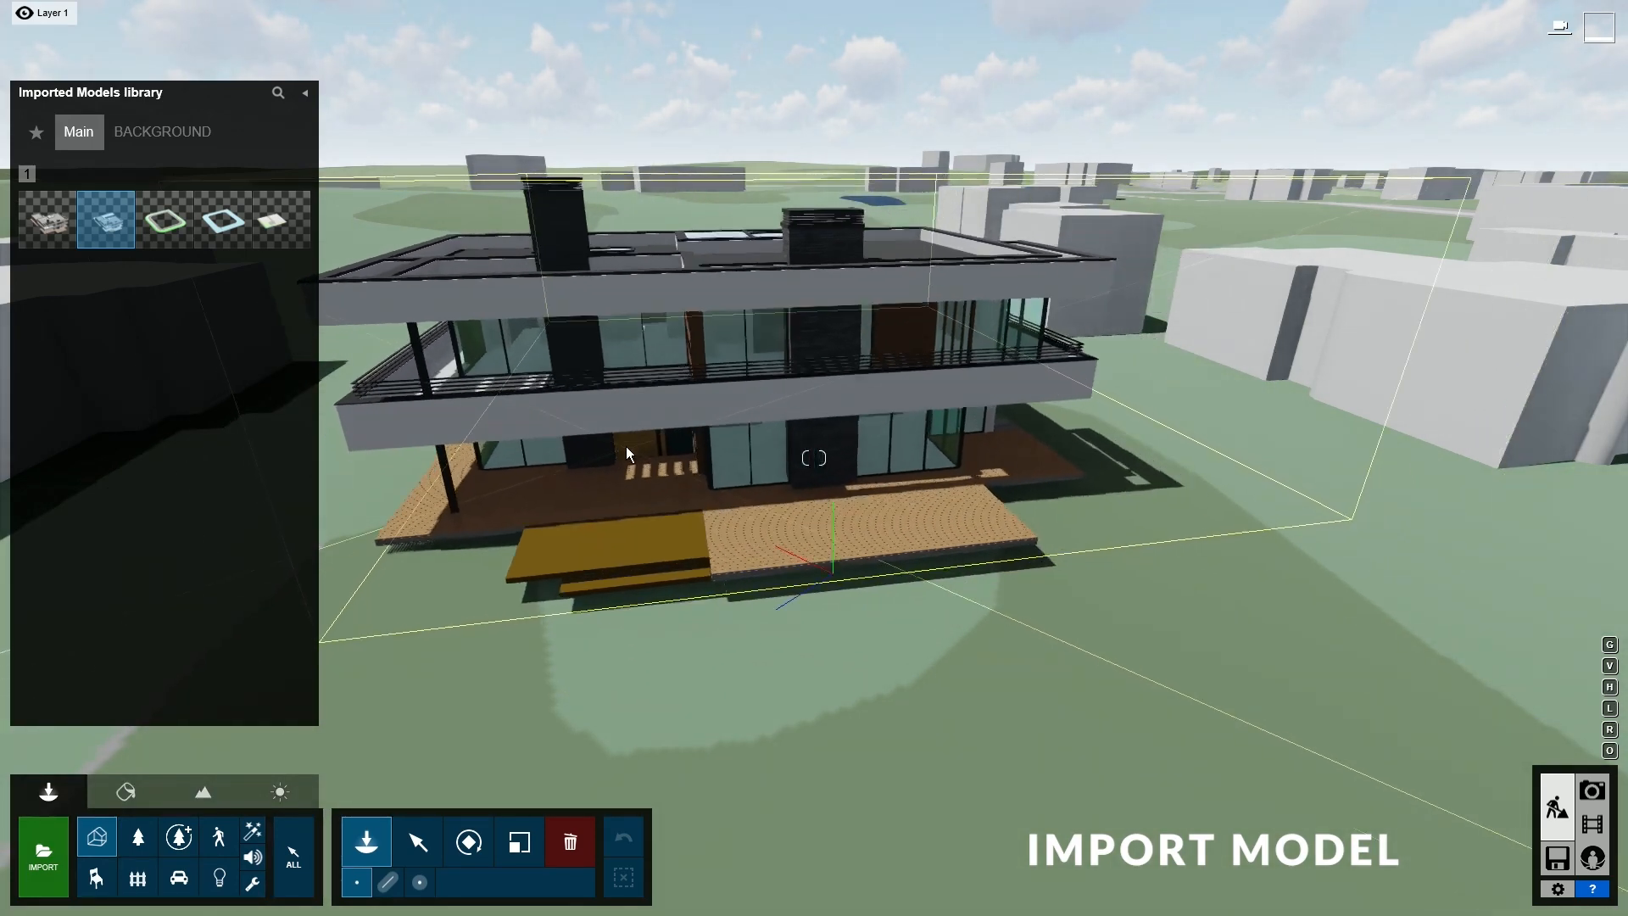
- Place the villa on the cleared plot and nudge it into position
left_click(626, 405)
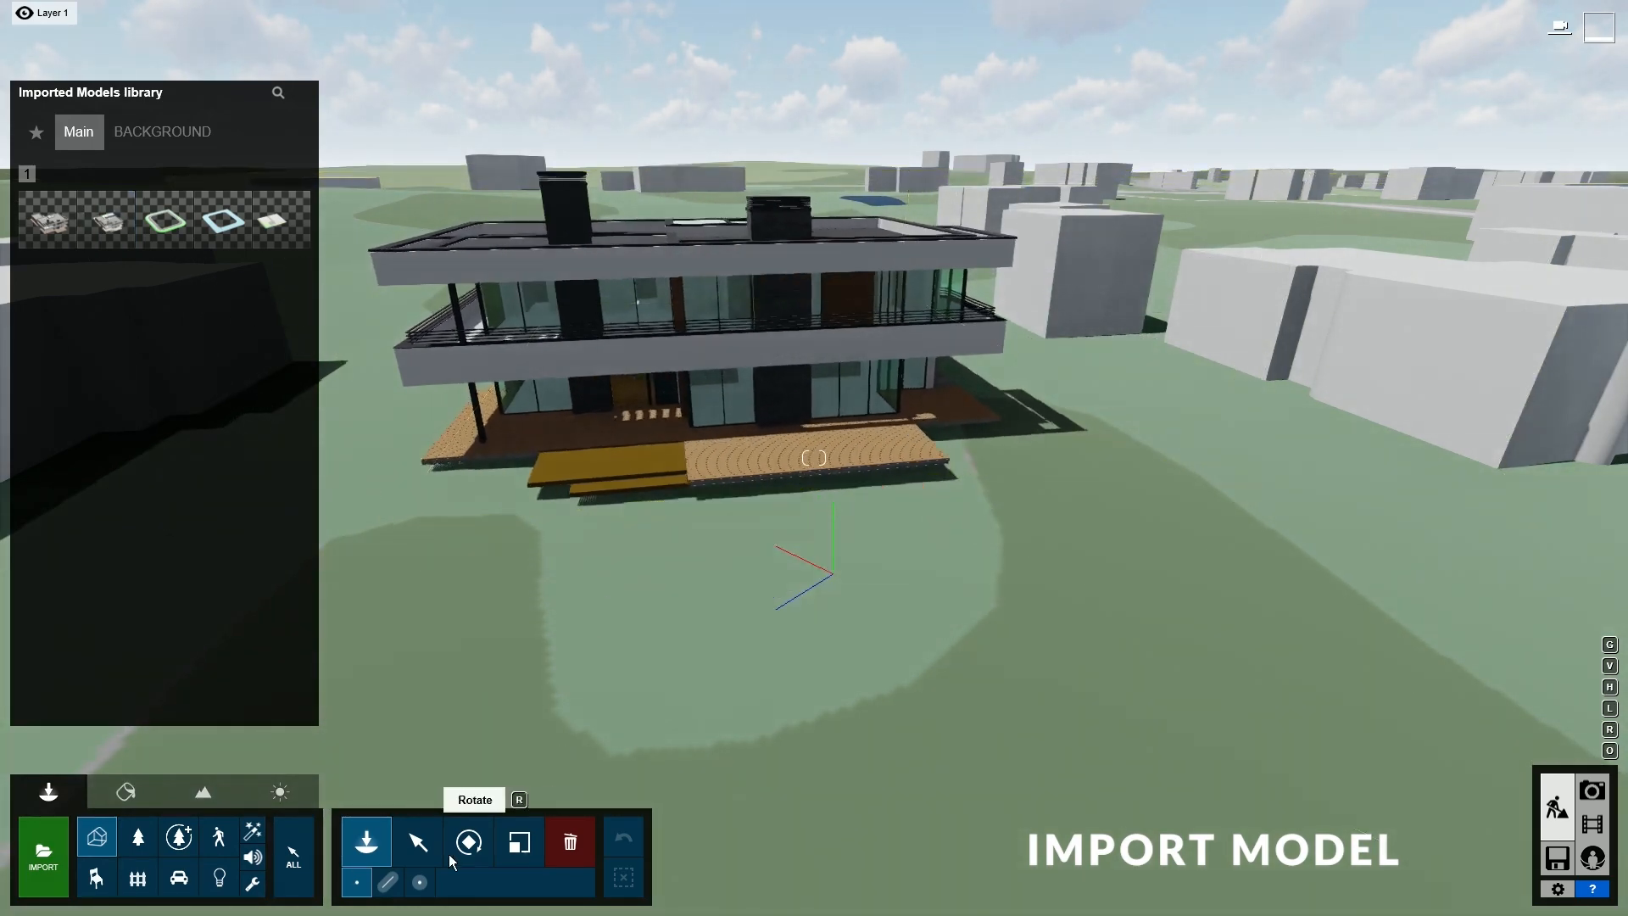
left_click(421, 861)
mouse_move(626, 402)
left_mouse_down()
mouse_move(629, 424)
mouse_move(708, 374)
mouse_move(627, 392)
left_mouse_up()
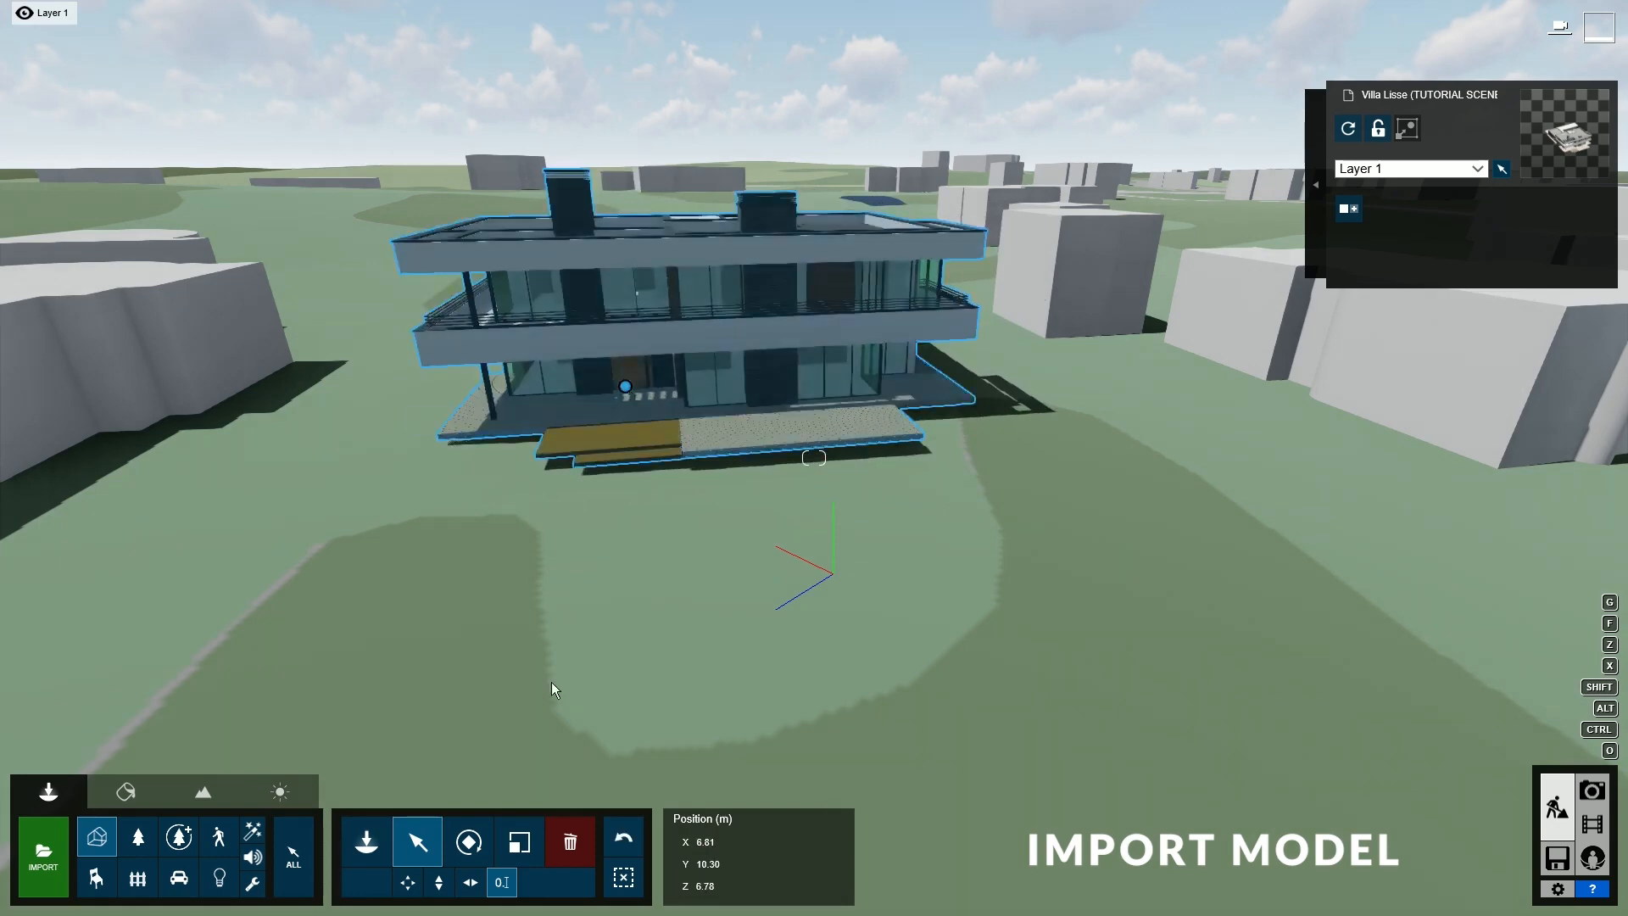
- Rotate the villa to a heading of -123°
left_click(469, 841)
left_click_drag(716, 849, 709, 847)
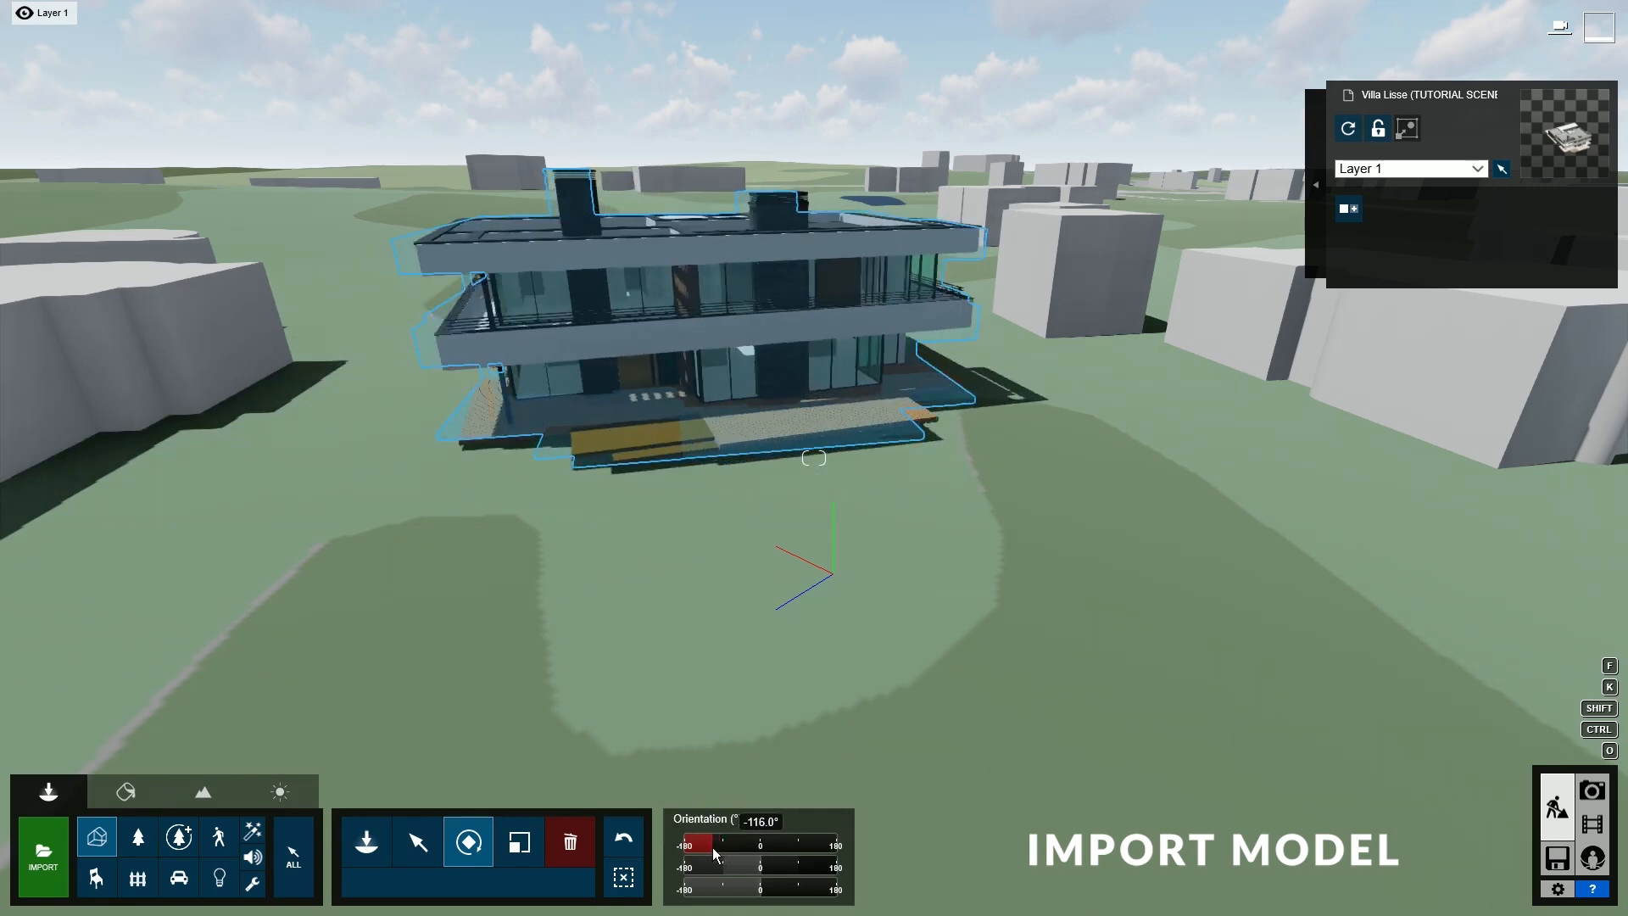
type("-123")
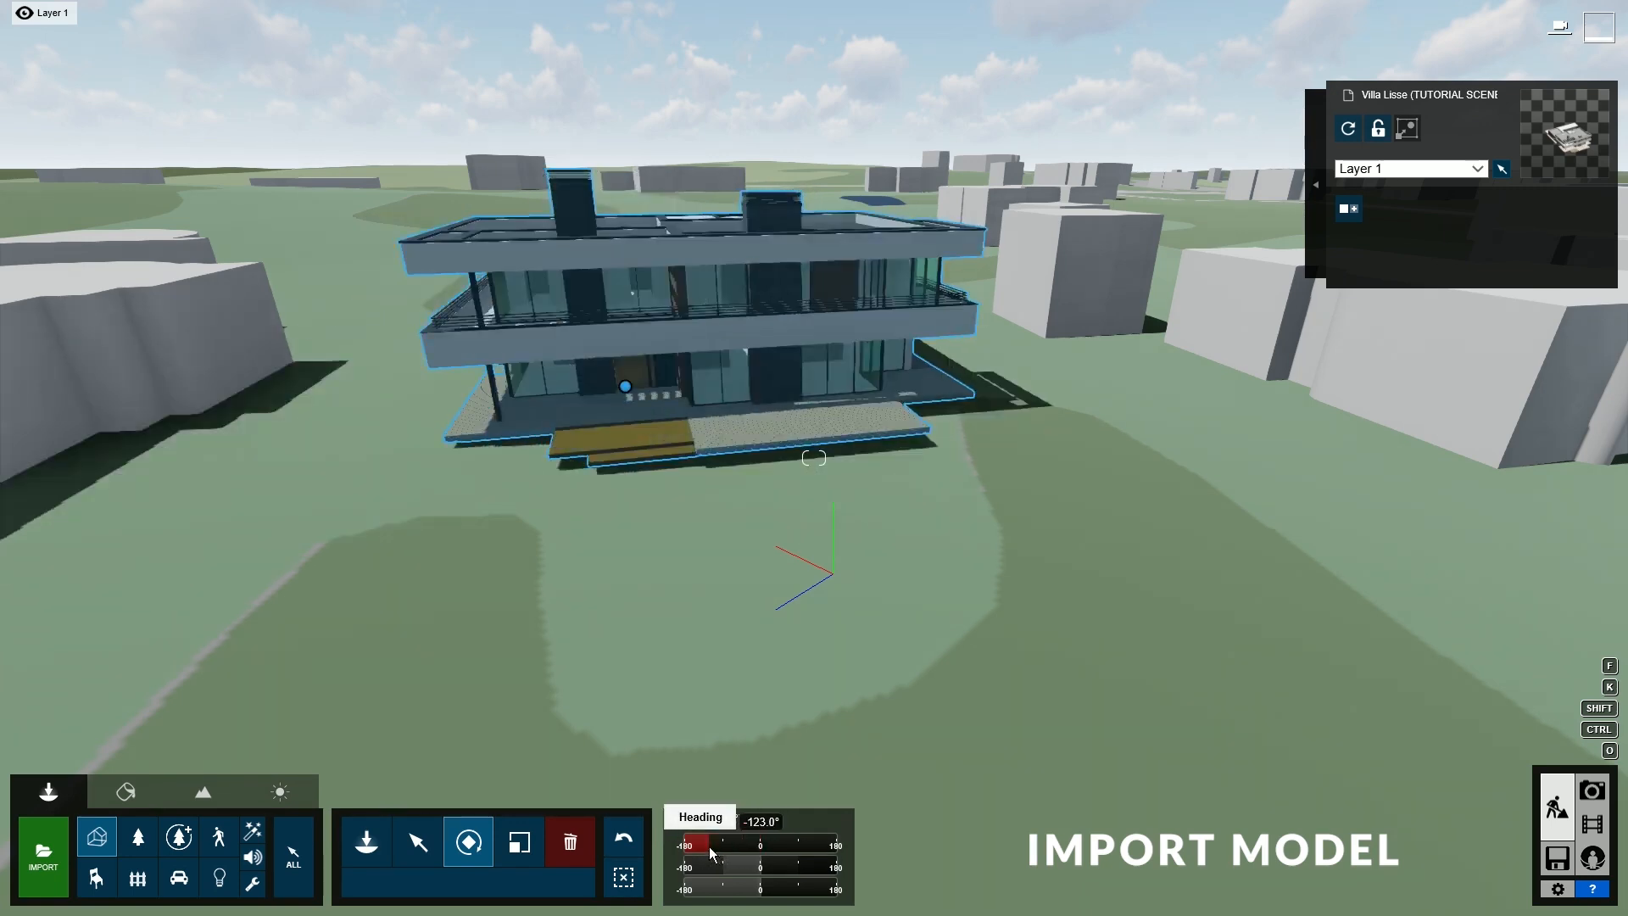
left_click(418, 843)
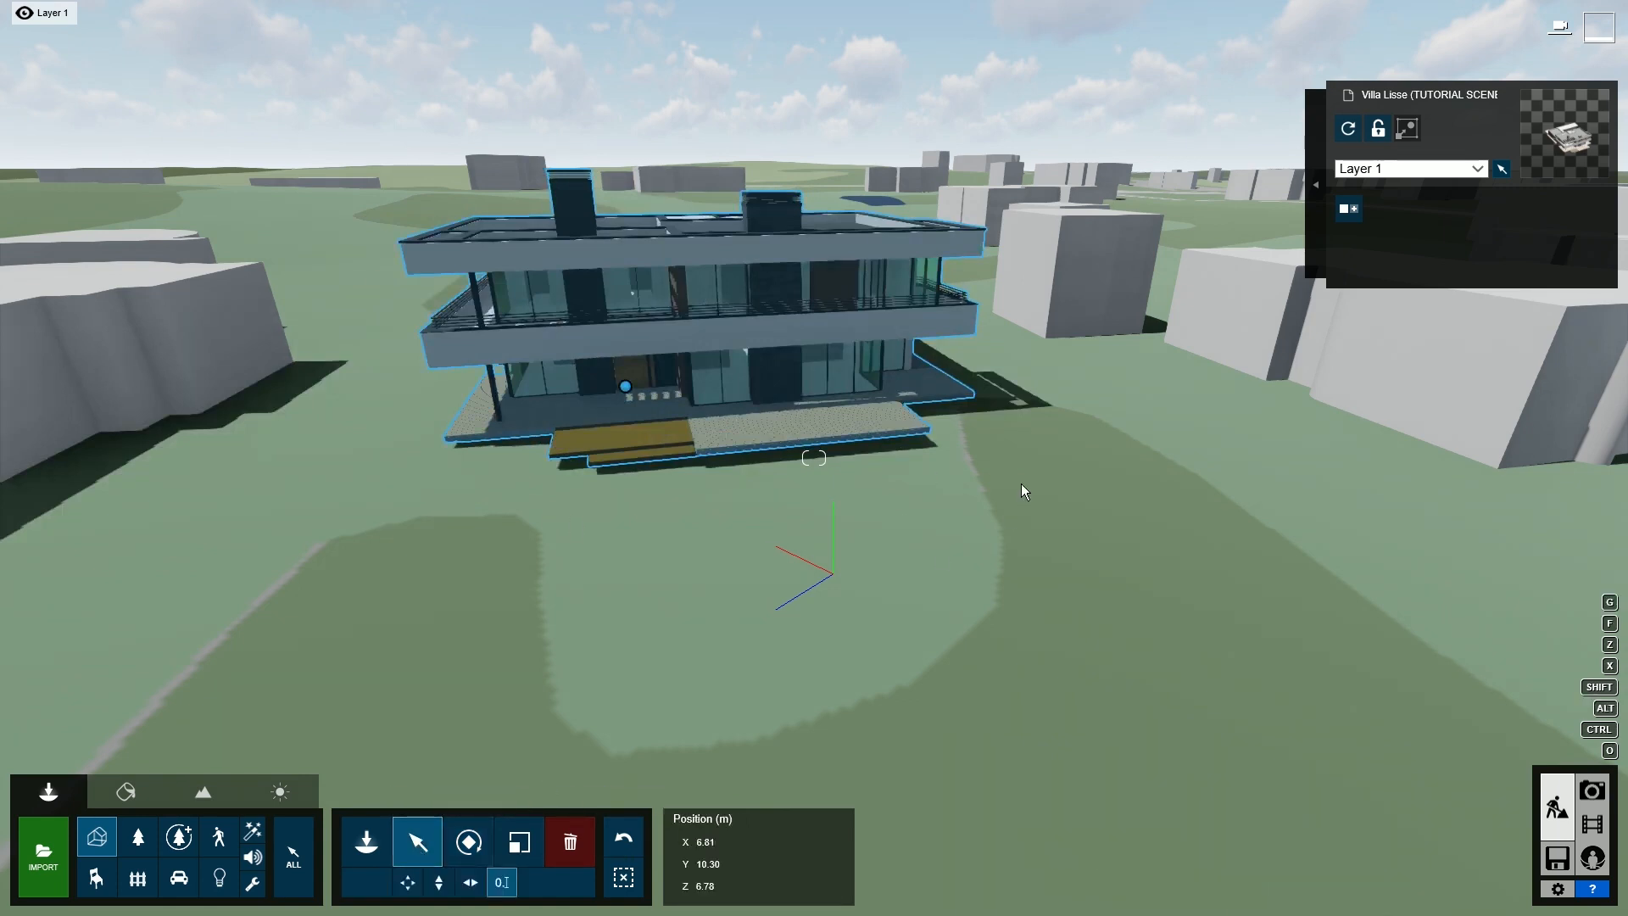
- Select the villa's wooden deck and replace its material with a Standard material
left_click(126, 793)
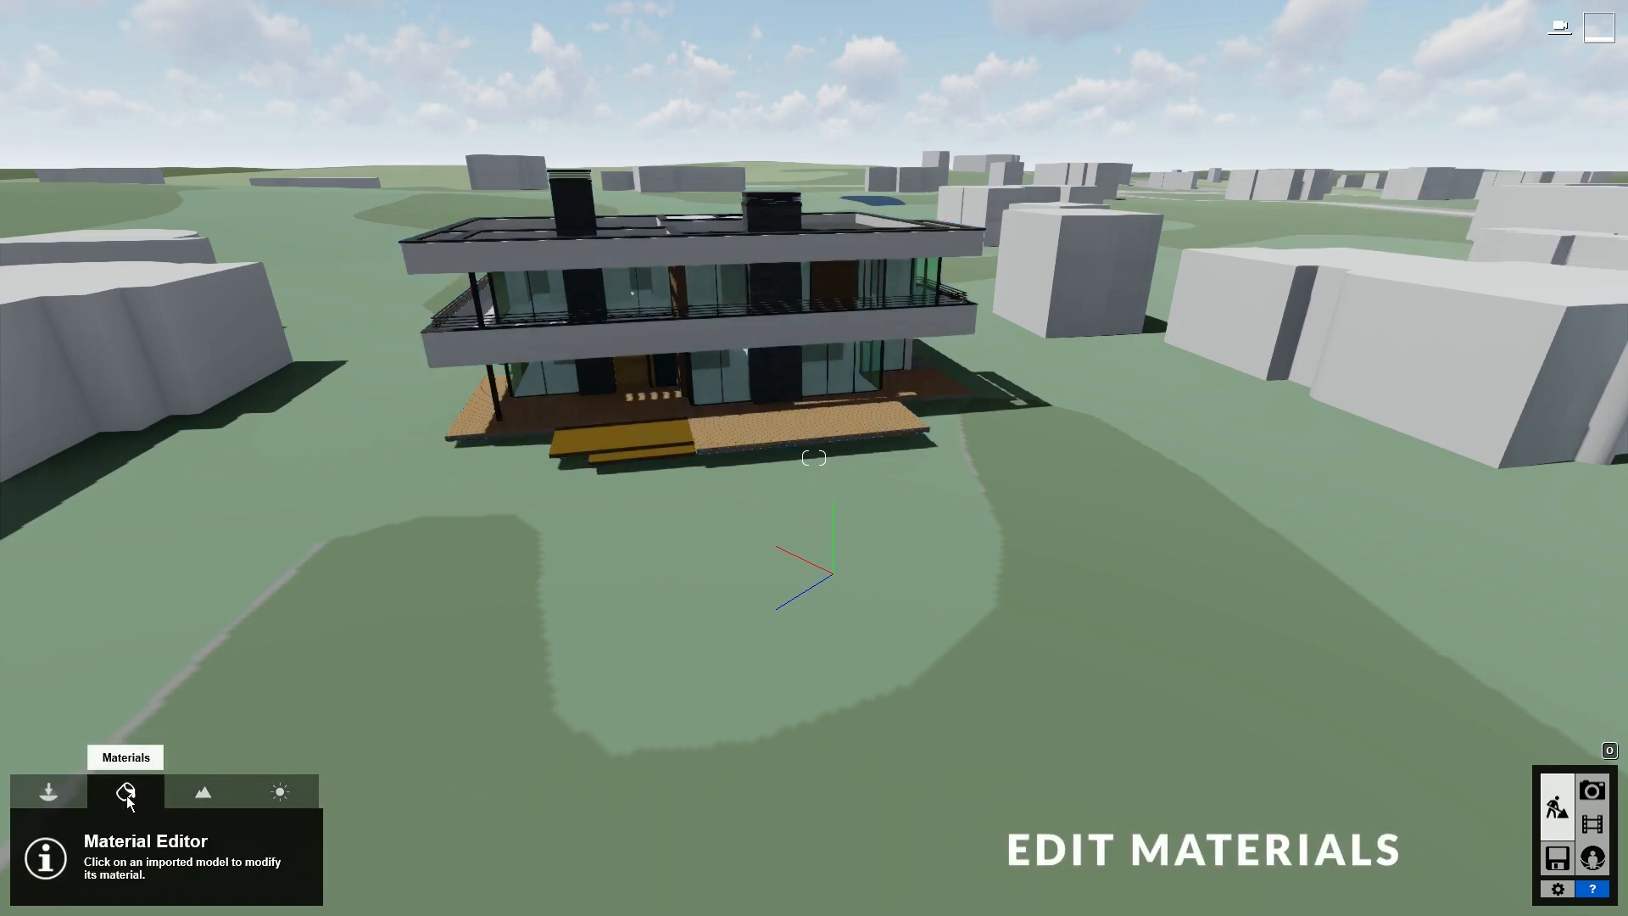
key("w")
right_click_drag(876, 420, 831, 483)
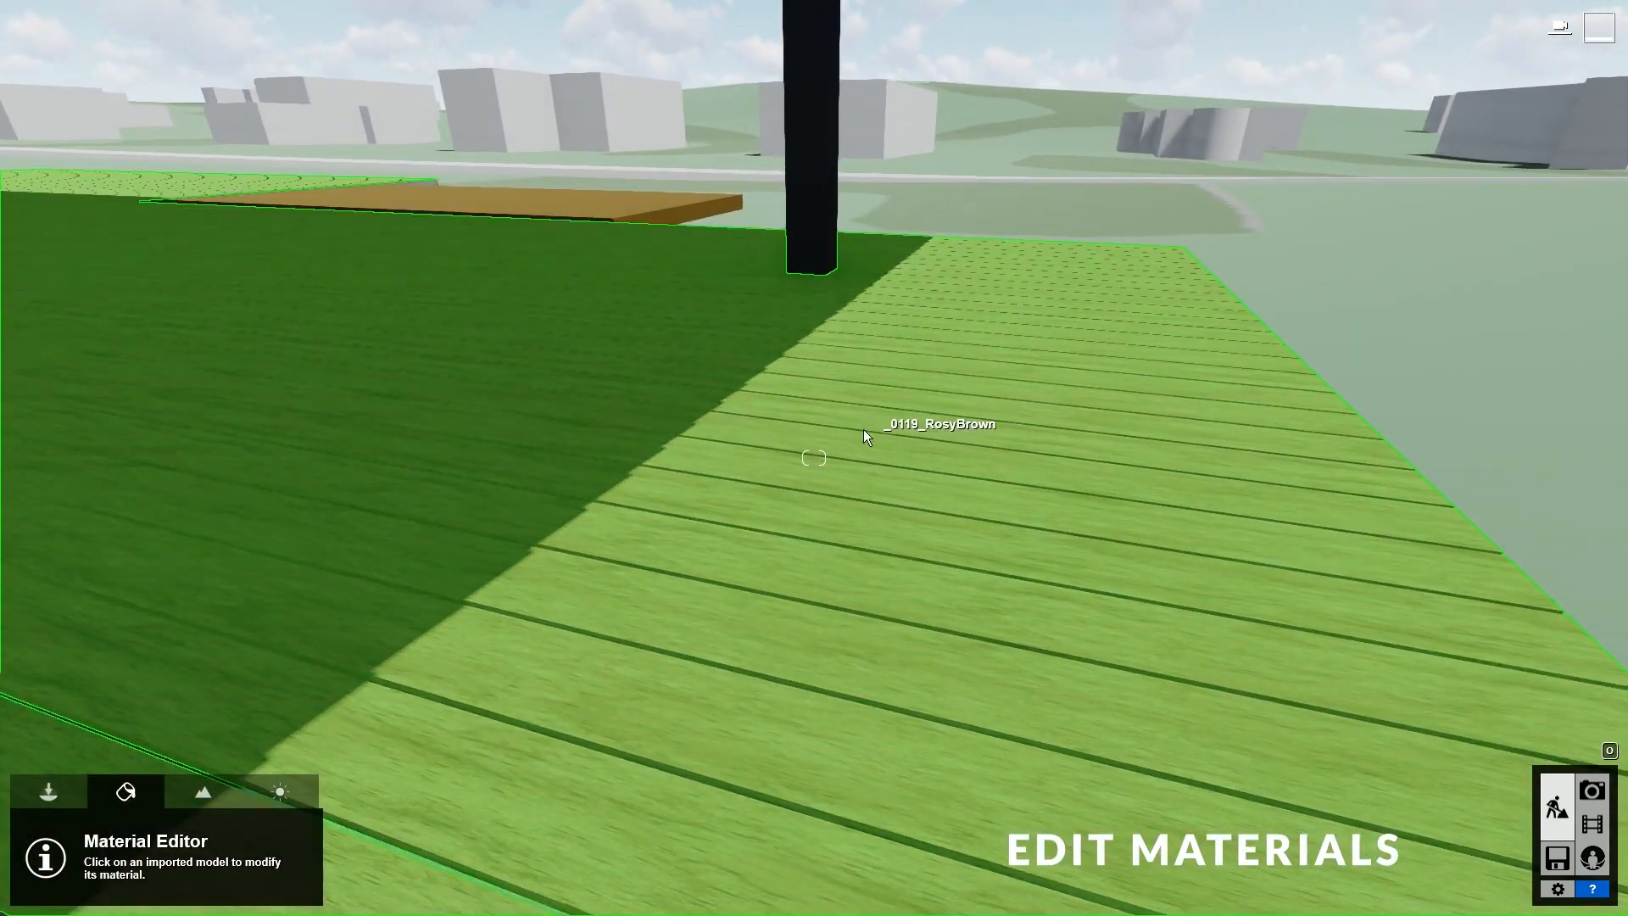
left_click(684, 650)
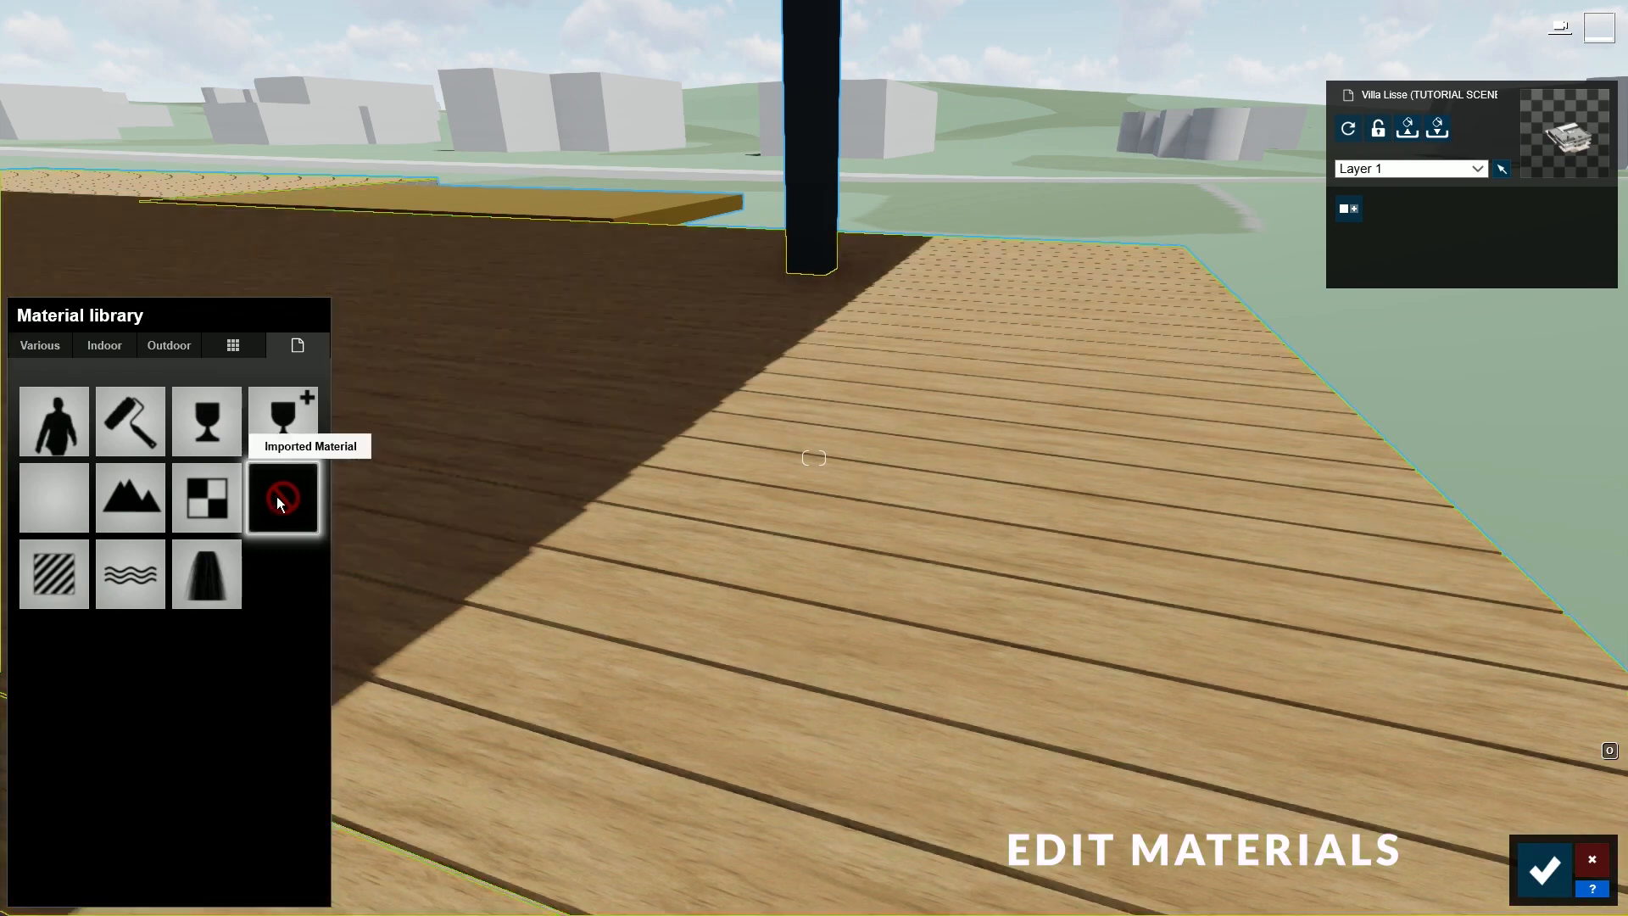
left_click(48, 576)
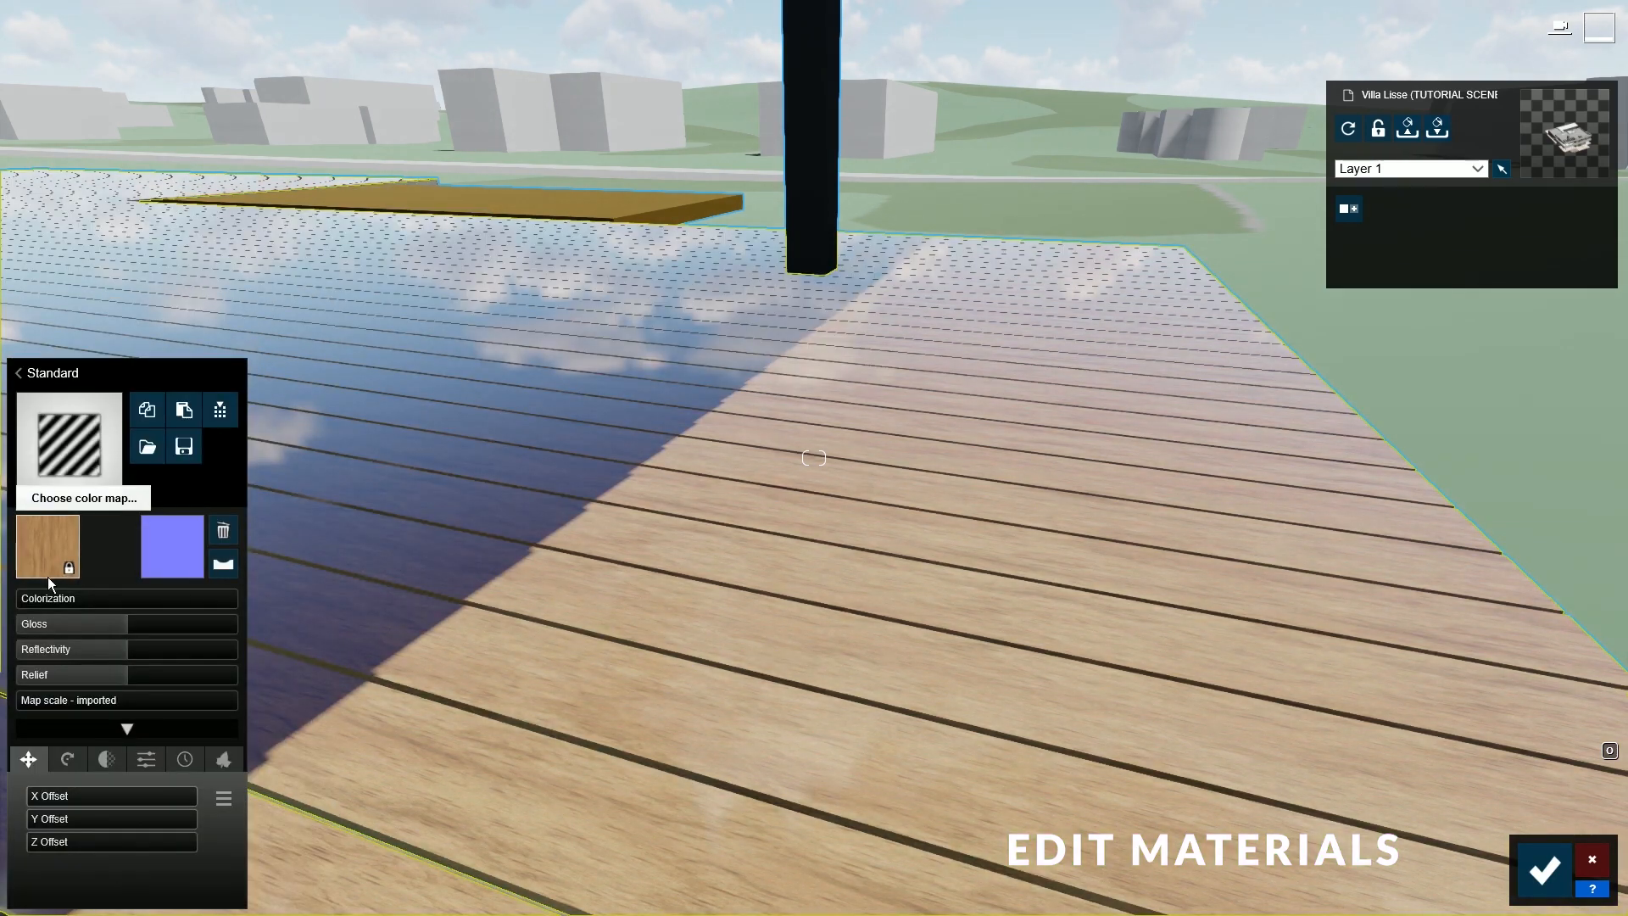
- Zero the deck's gloss, reflectivity and relief, flip its normal map, then increase relief
left_click_drag(125, 626, 12, 649)
left_click_drag(121, 677, 11, 681)
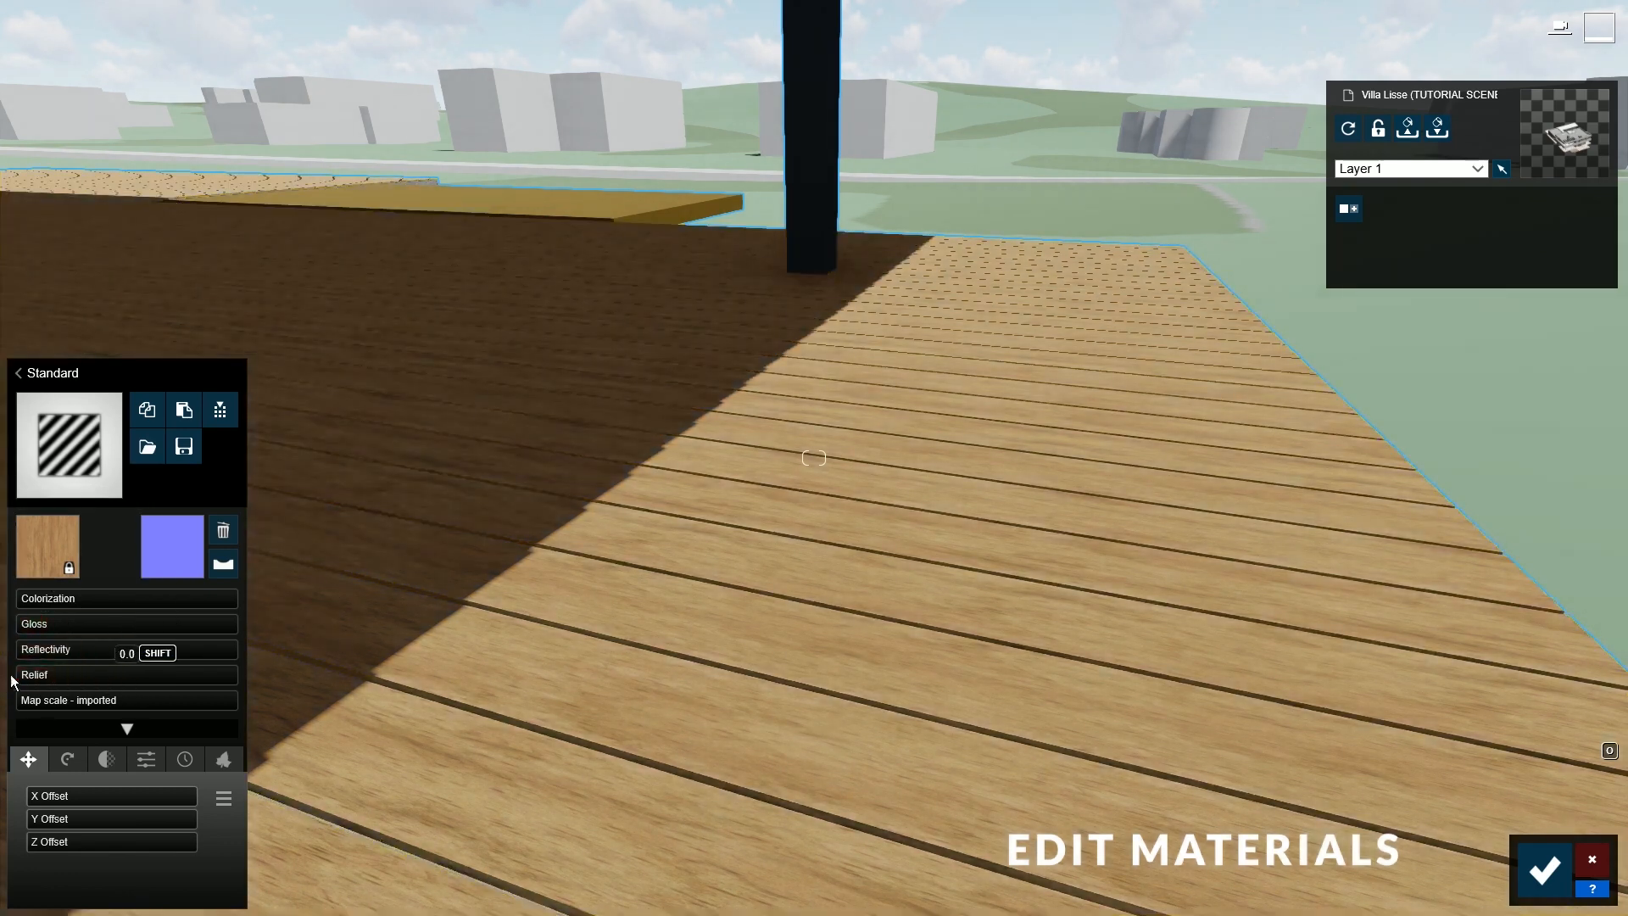
left_click(222, 565)
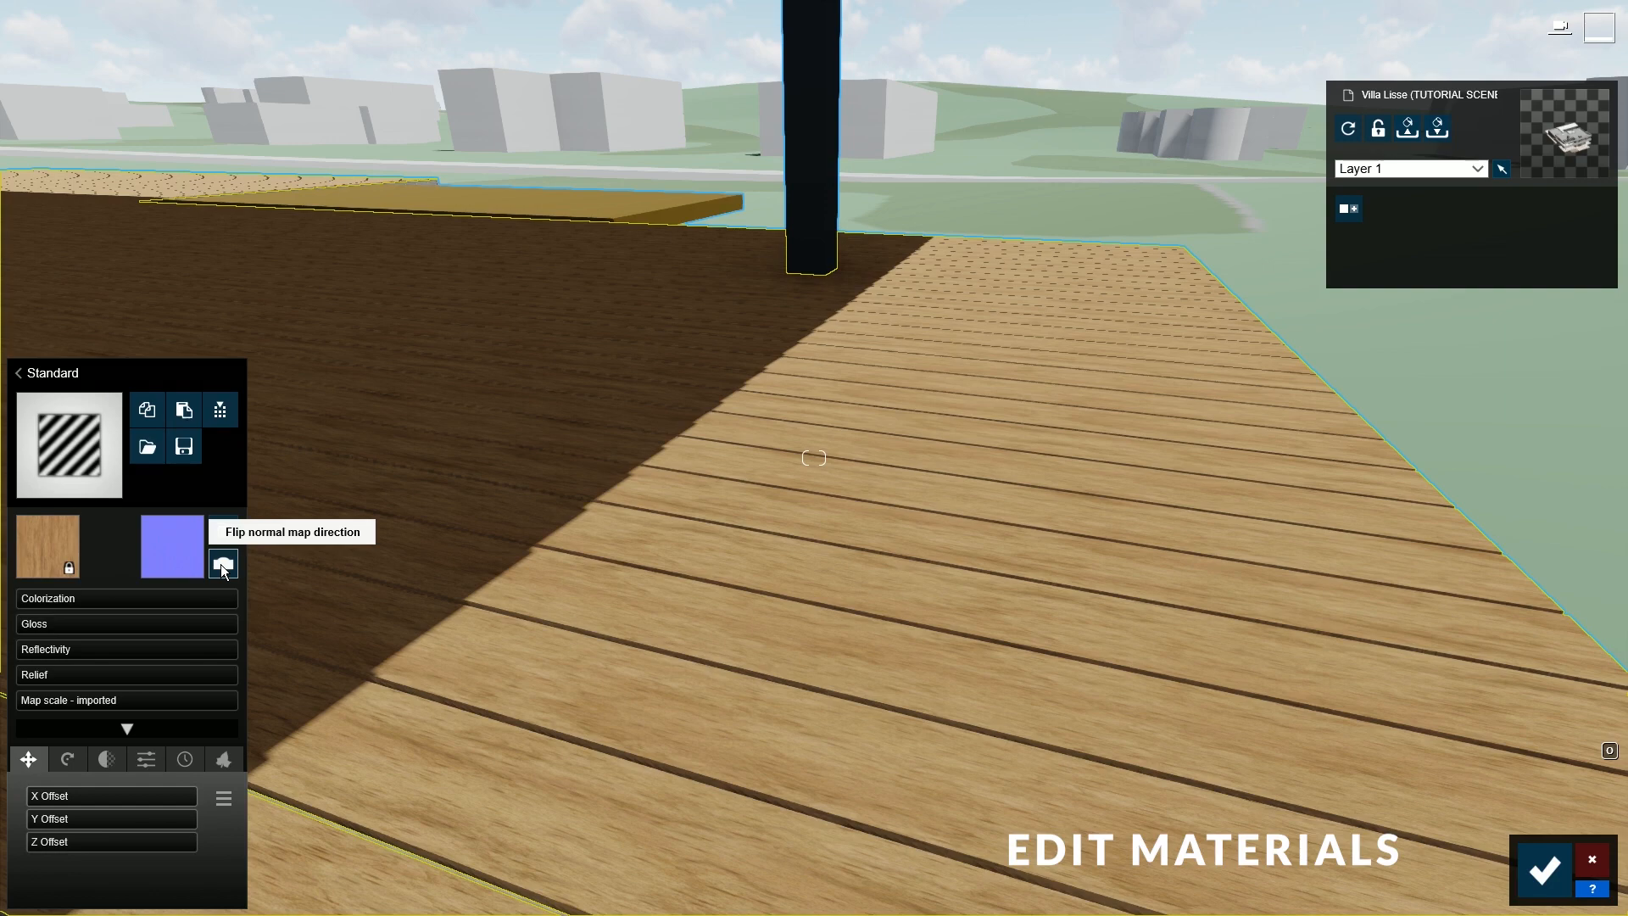
left_click(221, 563)
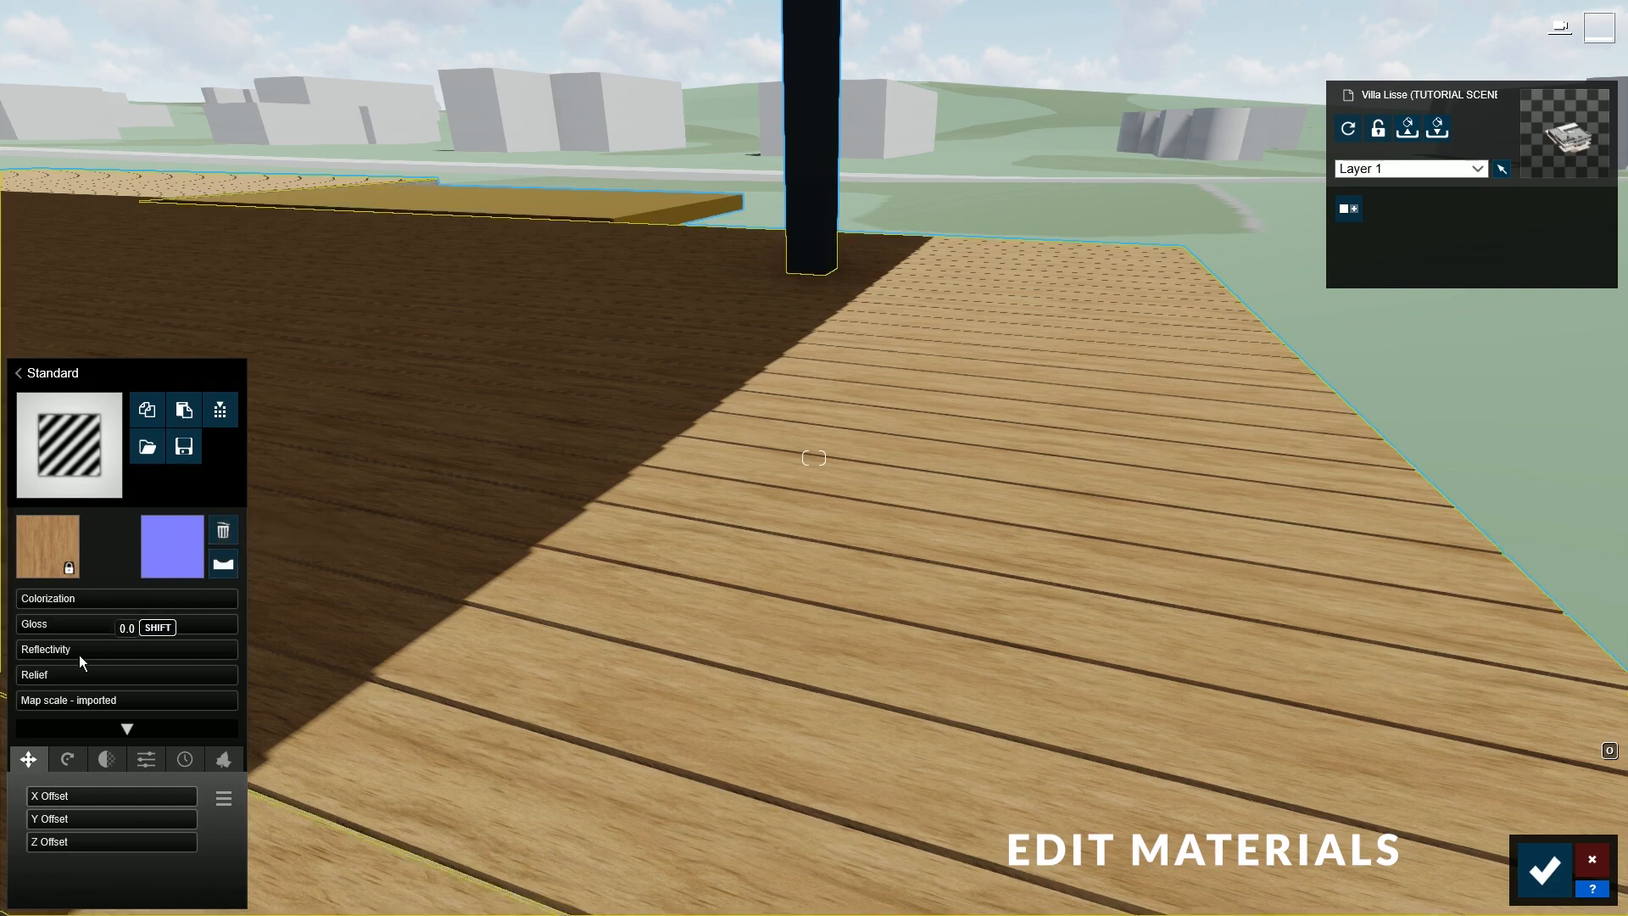
left_click_drag(52, 675, 302, 688)
- Try a grey colorization on the planks, raise relief to full, then remove the colorization
key("e")
right_click_drag(575, 651, 598, 720)
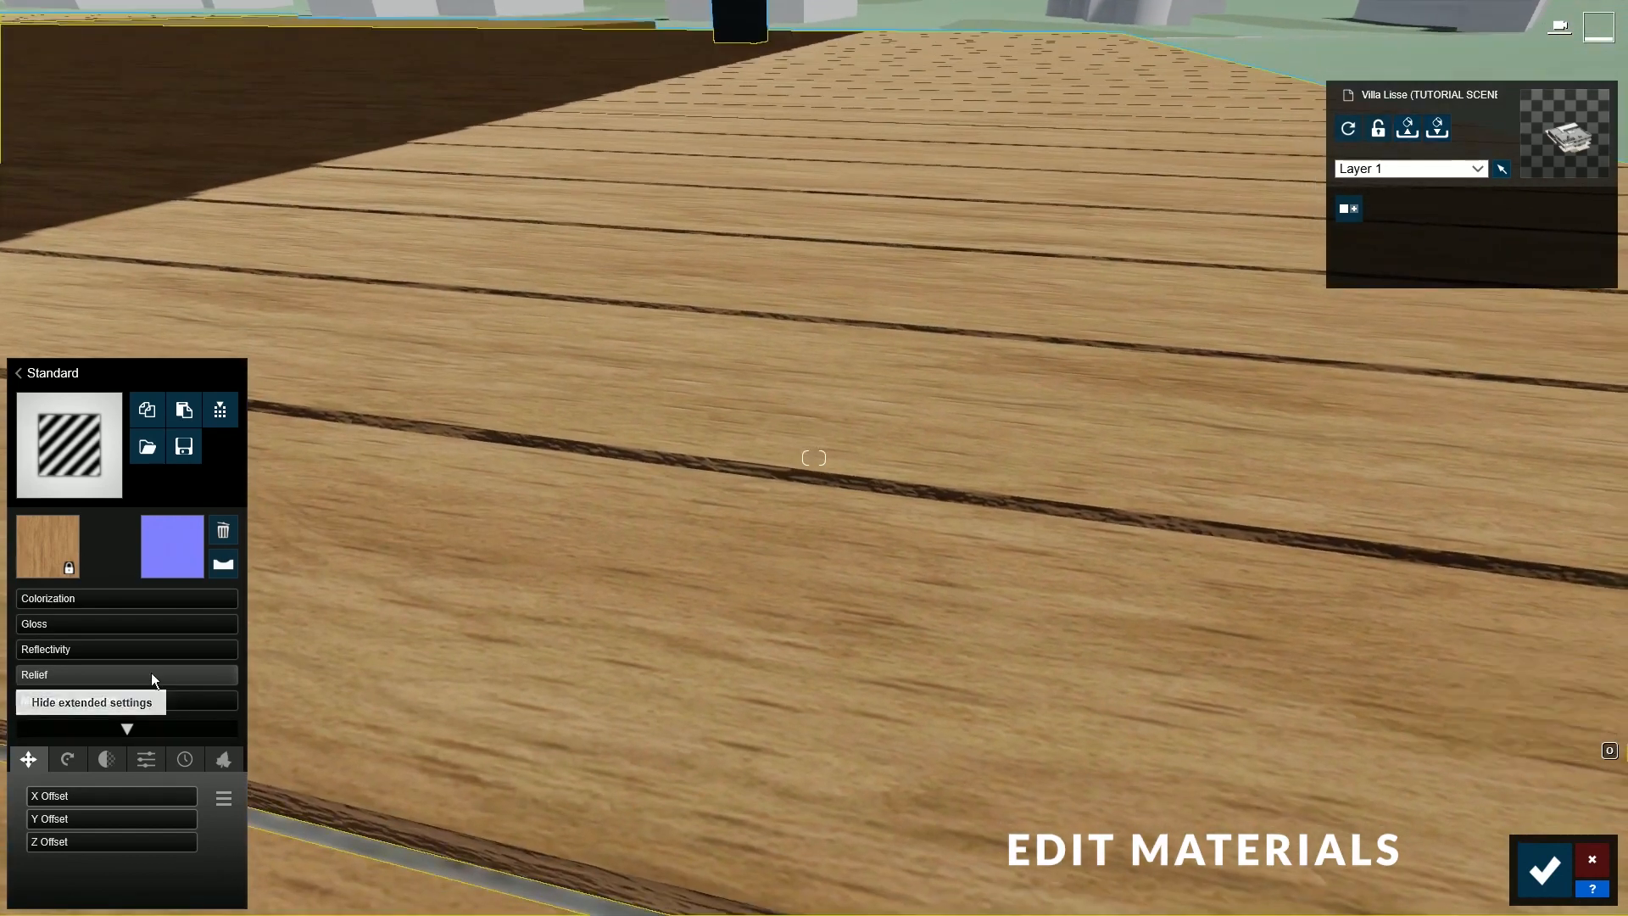
left_click(89, 602)
left_click(378, 650)
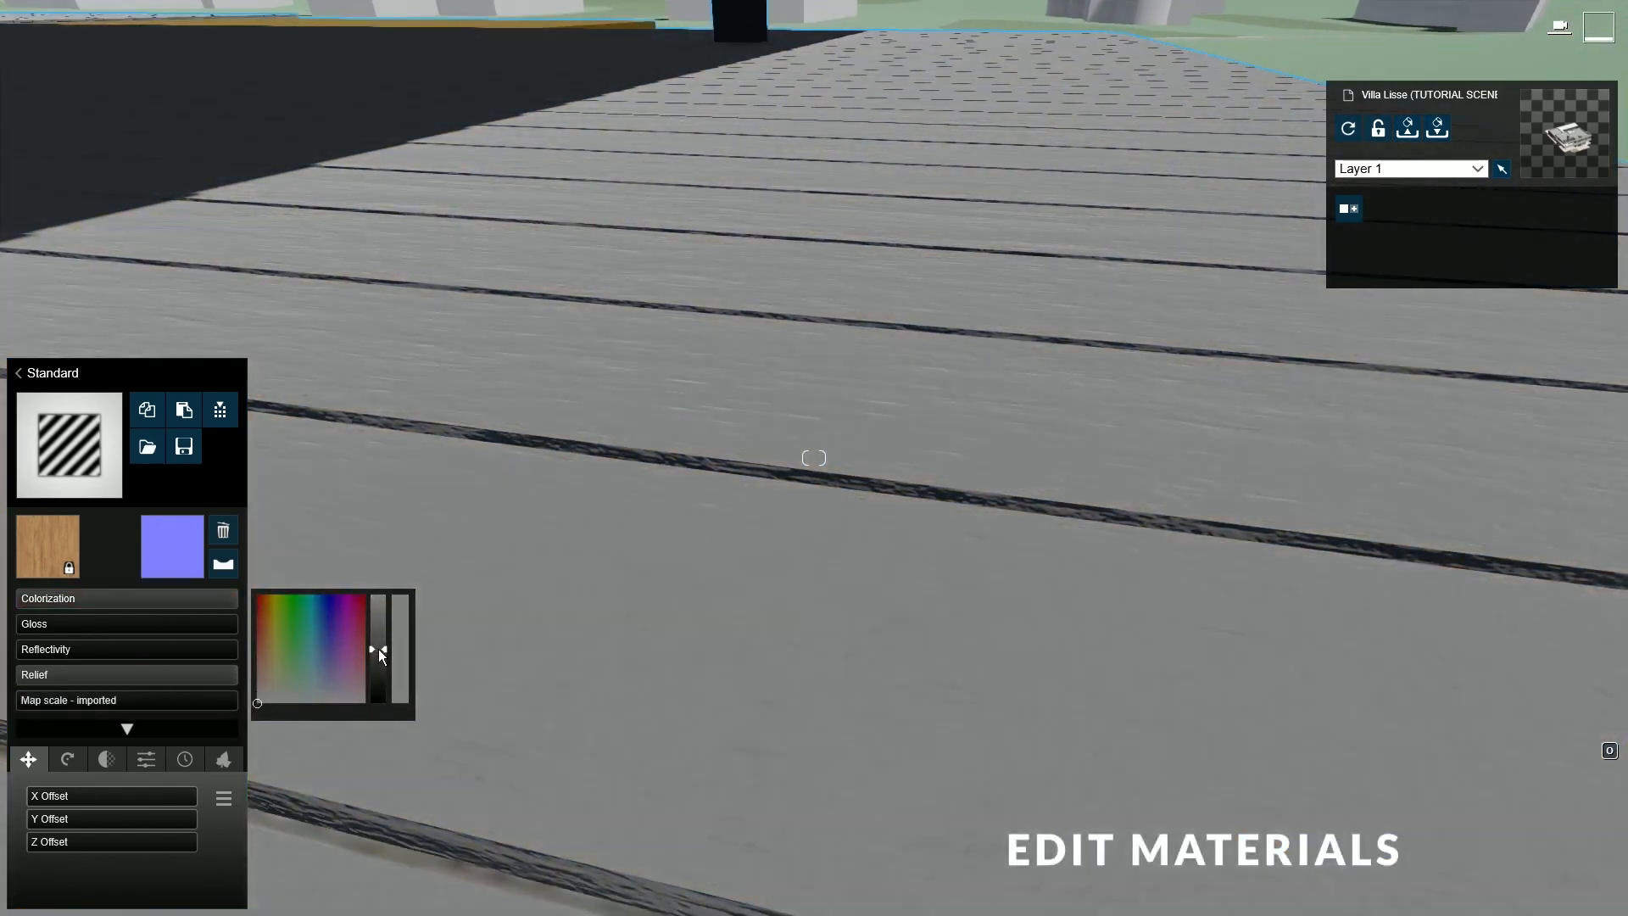
mouse_move(134, 680)
left_mouse_down()
mouse_move(115, 683)
mouse_move(263, 690)
left_mouse_up()
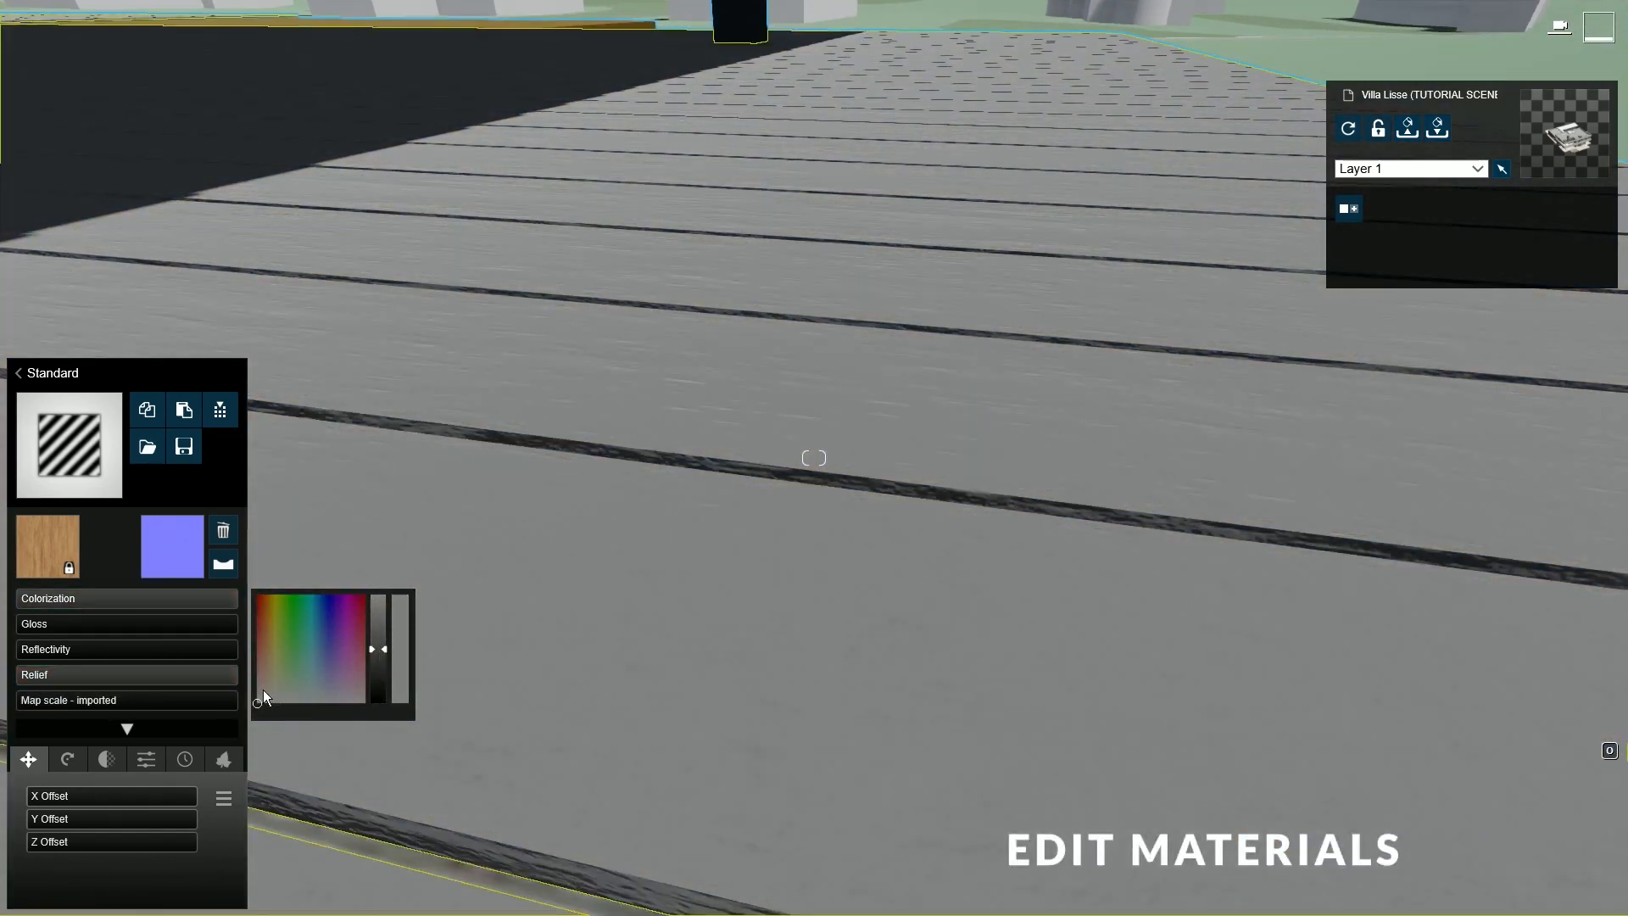
left_click_drag(215, 597, 15, 605)
- Raise the deck's gloss, set reflectivity to 0.9 and give the planks a custom map scale
left_click(114, 628)
left_click(149, 651)
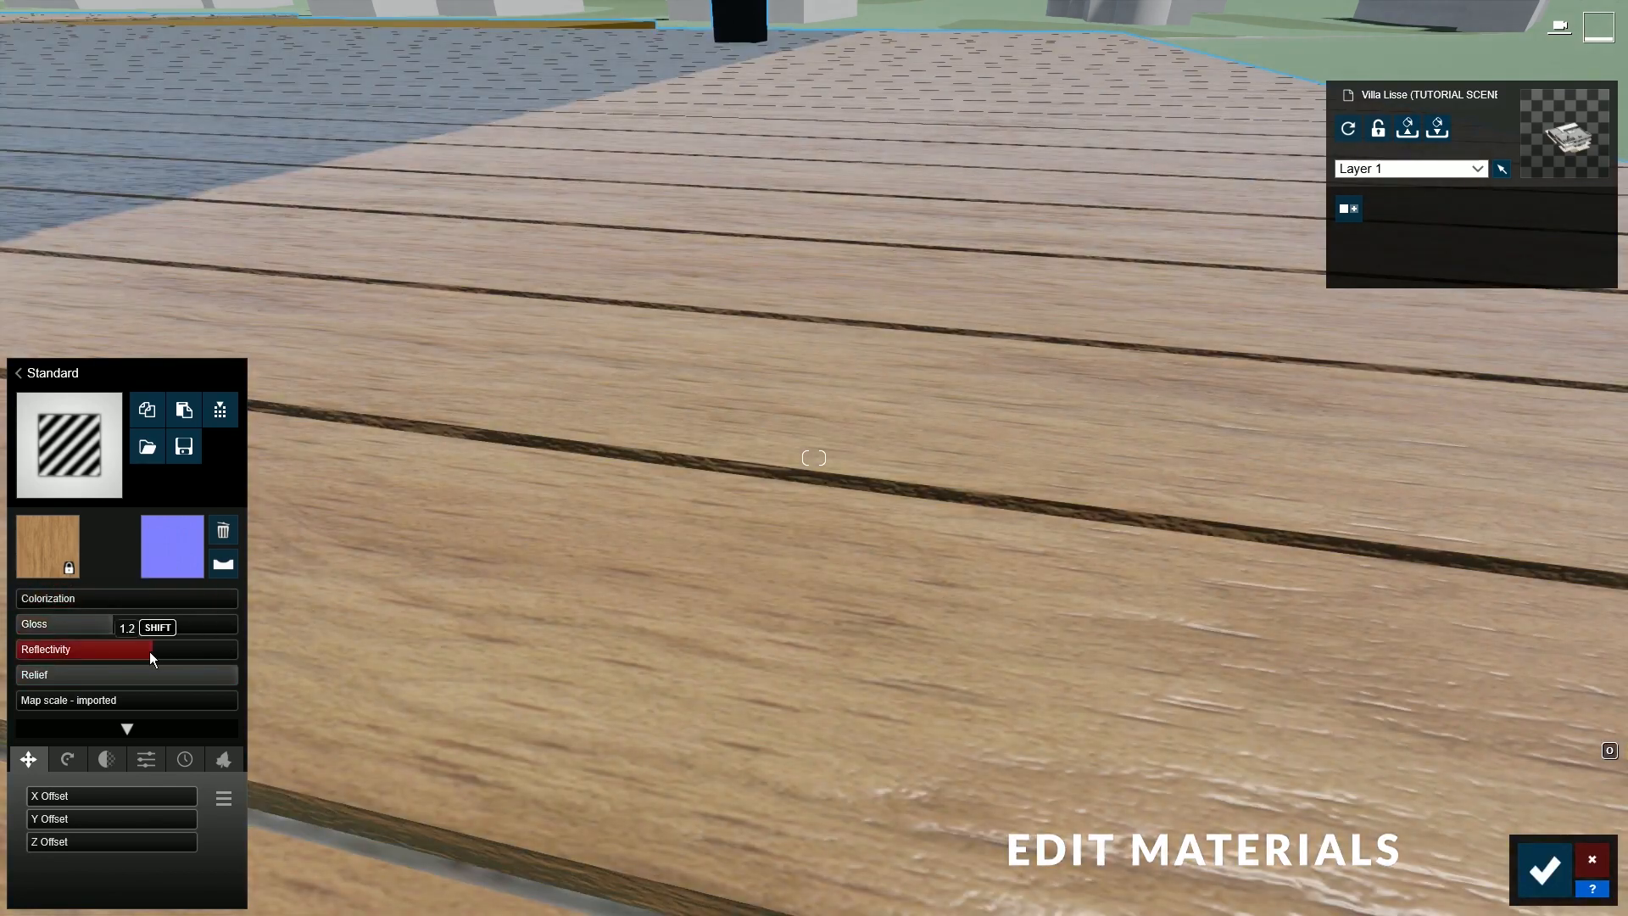
right_click_drag(263, 564, 331, 519)
left_click_drag(100, 626, 92, 627)
left_click_drag(127, 651, 119, 652)
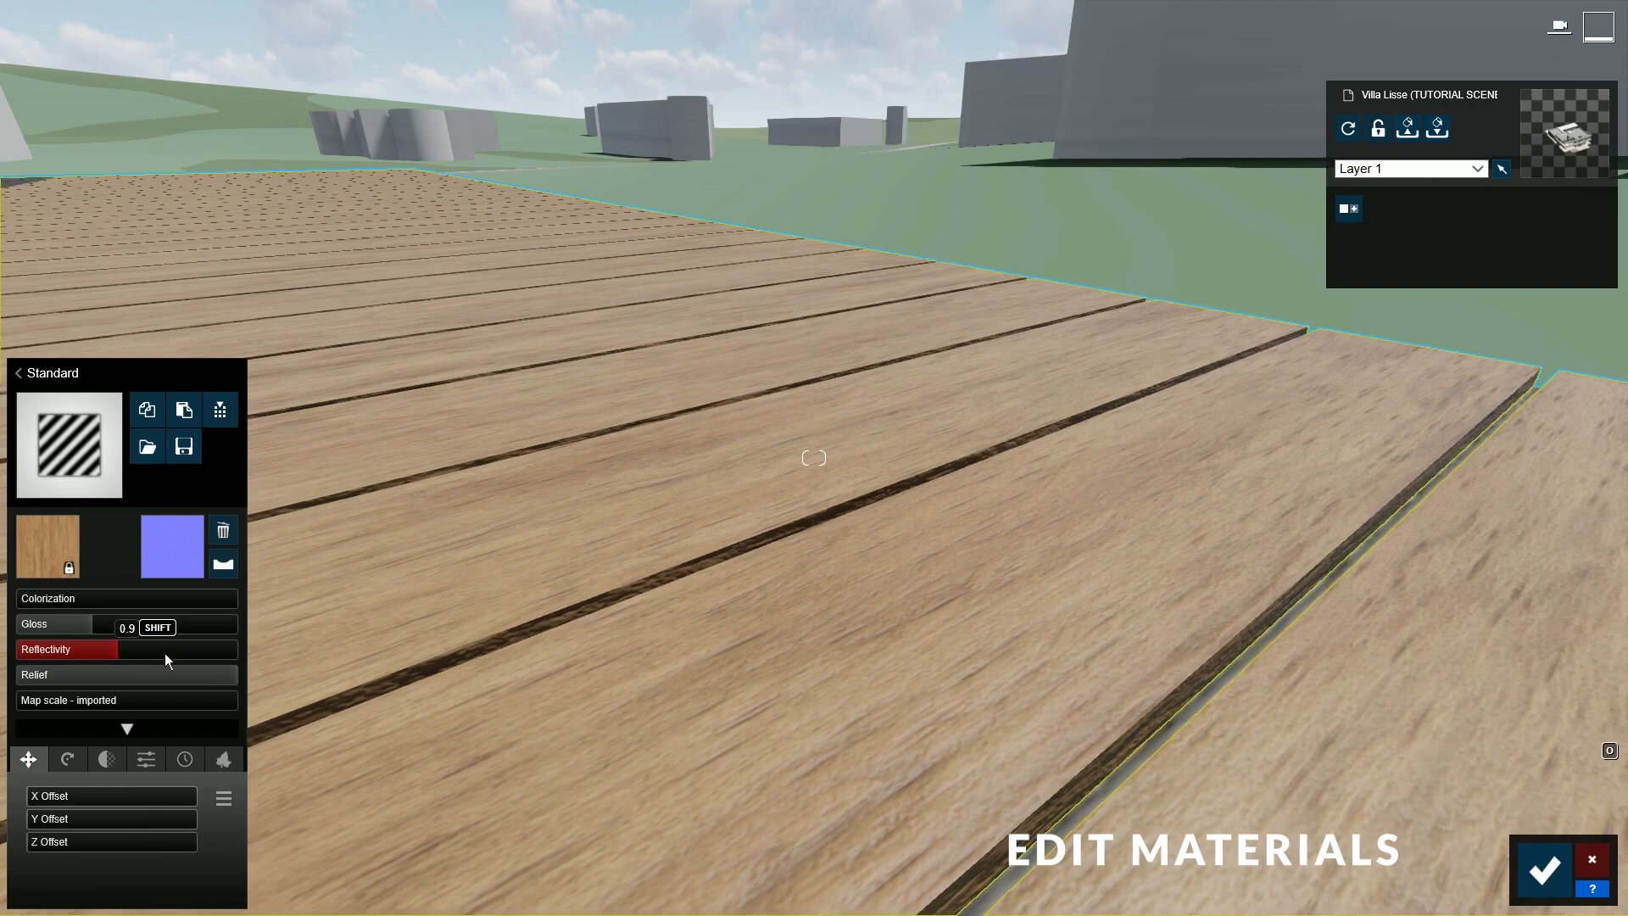
right_click_drag(551, 441, 492, 532)
key("s")
left_click_drag(150, 703, 23, 693)
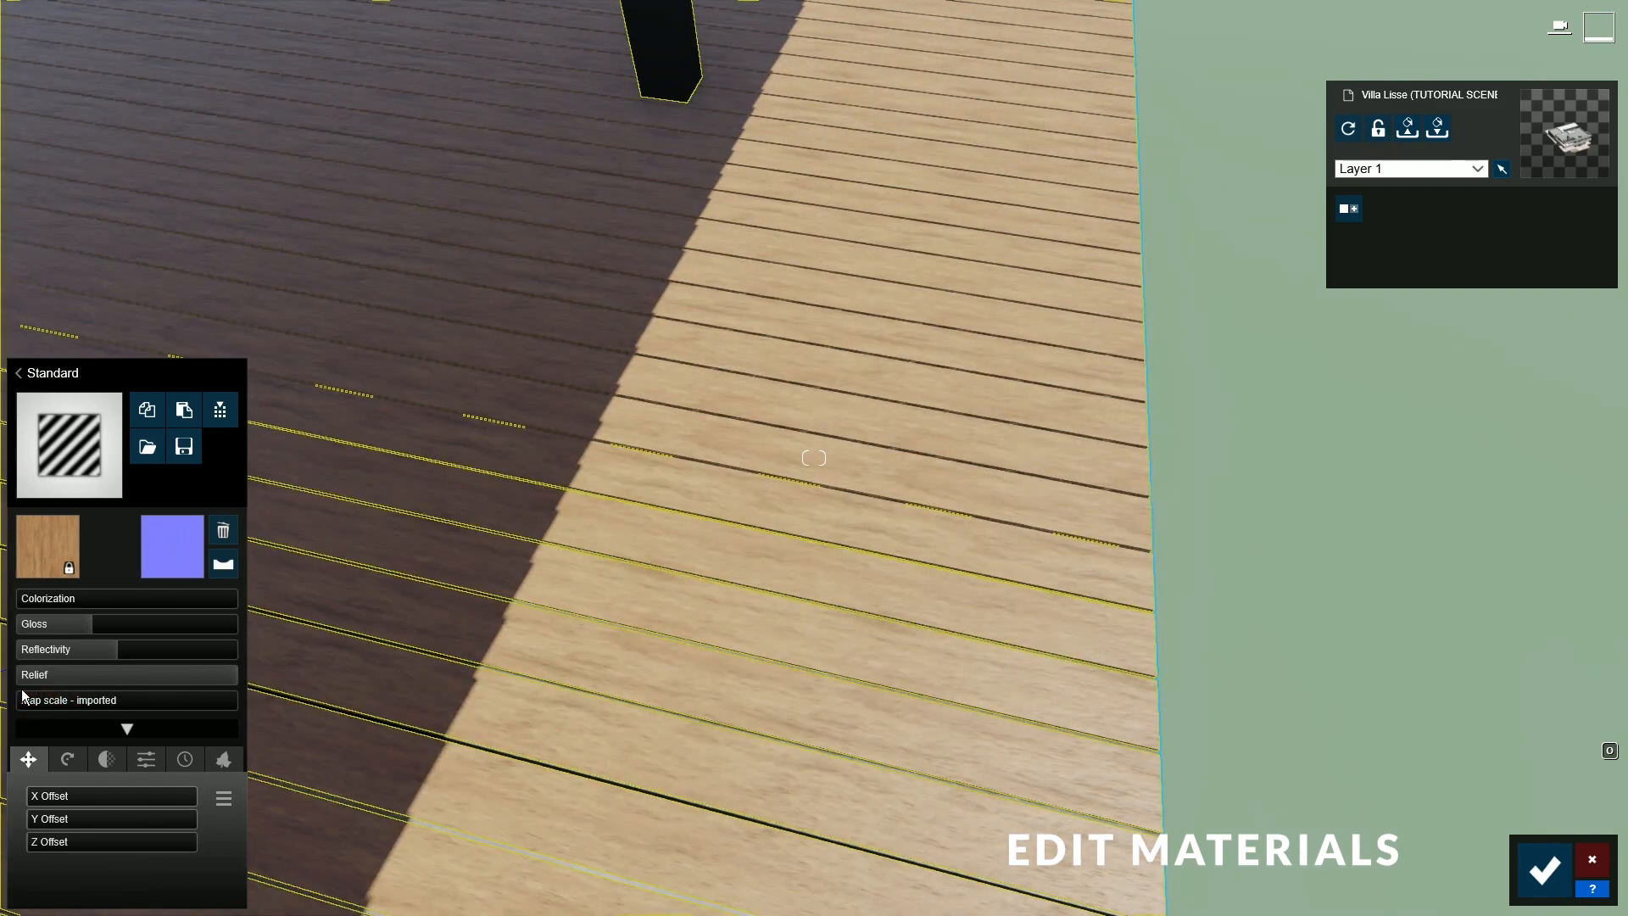
- Apply a wood material from the library's Indoor > Wood category to the deck
left_click(82, 441)
left_click(110, 344)
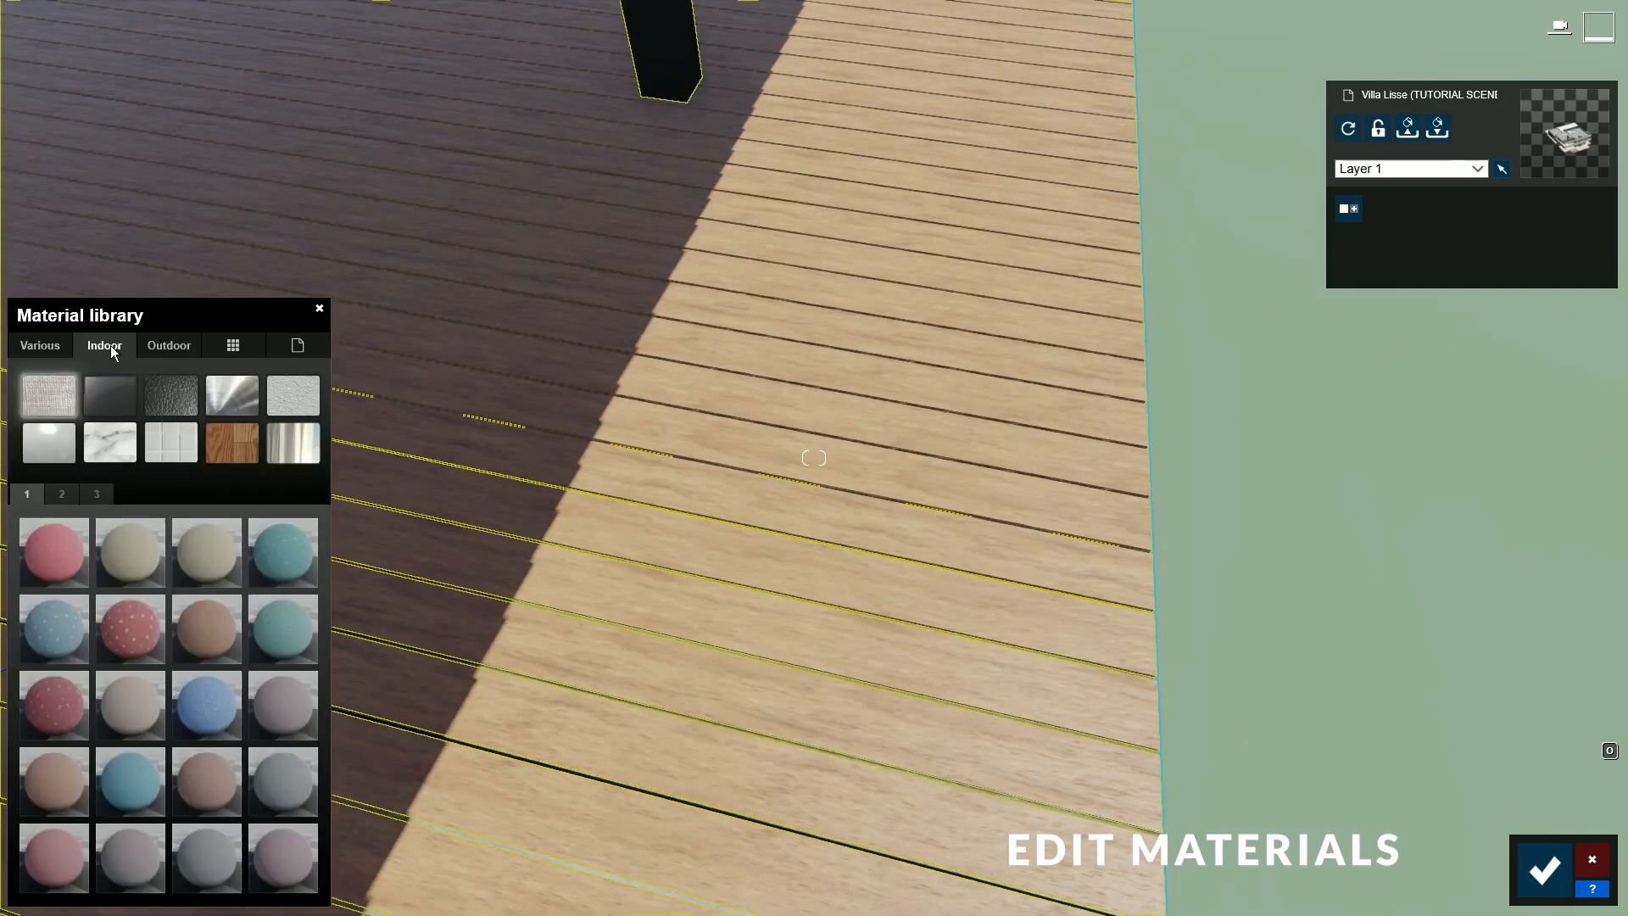
left_click(237, 444)
left_click(134, 556)
- Select the window glass and reopen the material library for it
right_click_drag(814, 594, 929, 896)
left_click(812, 612)
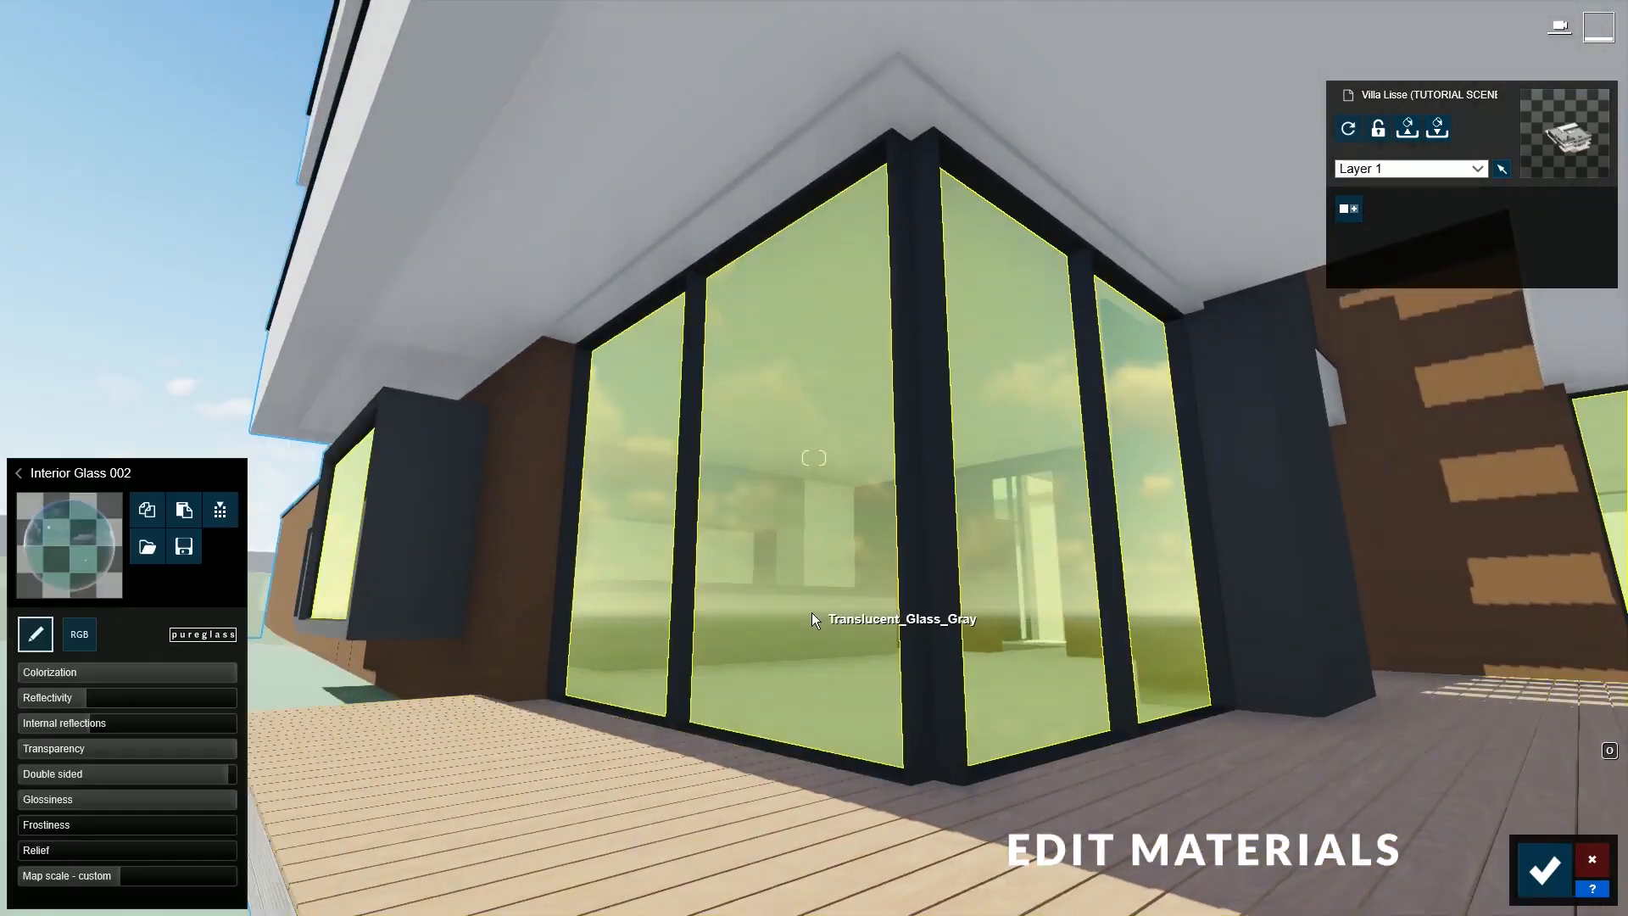
left_click(207, 553)
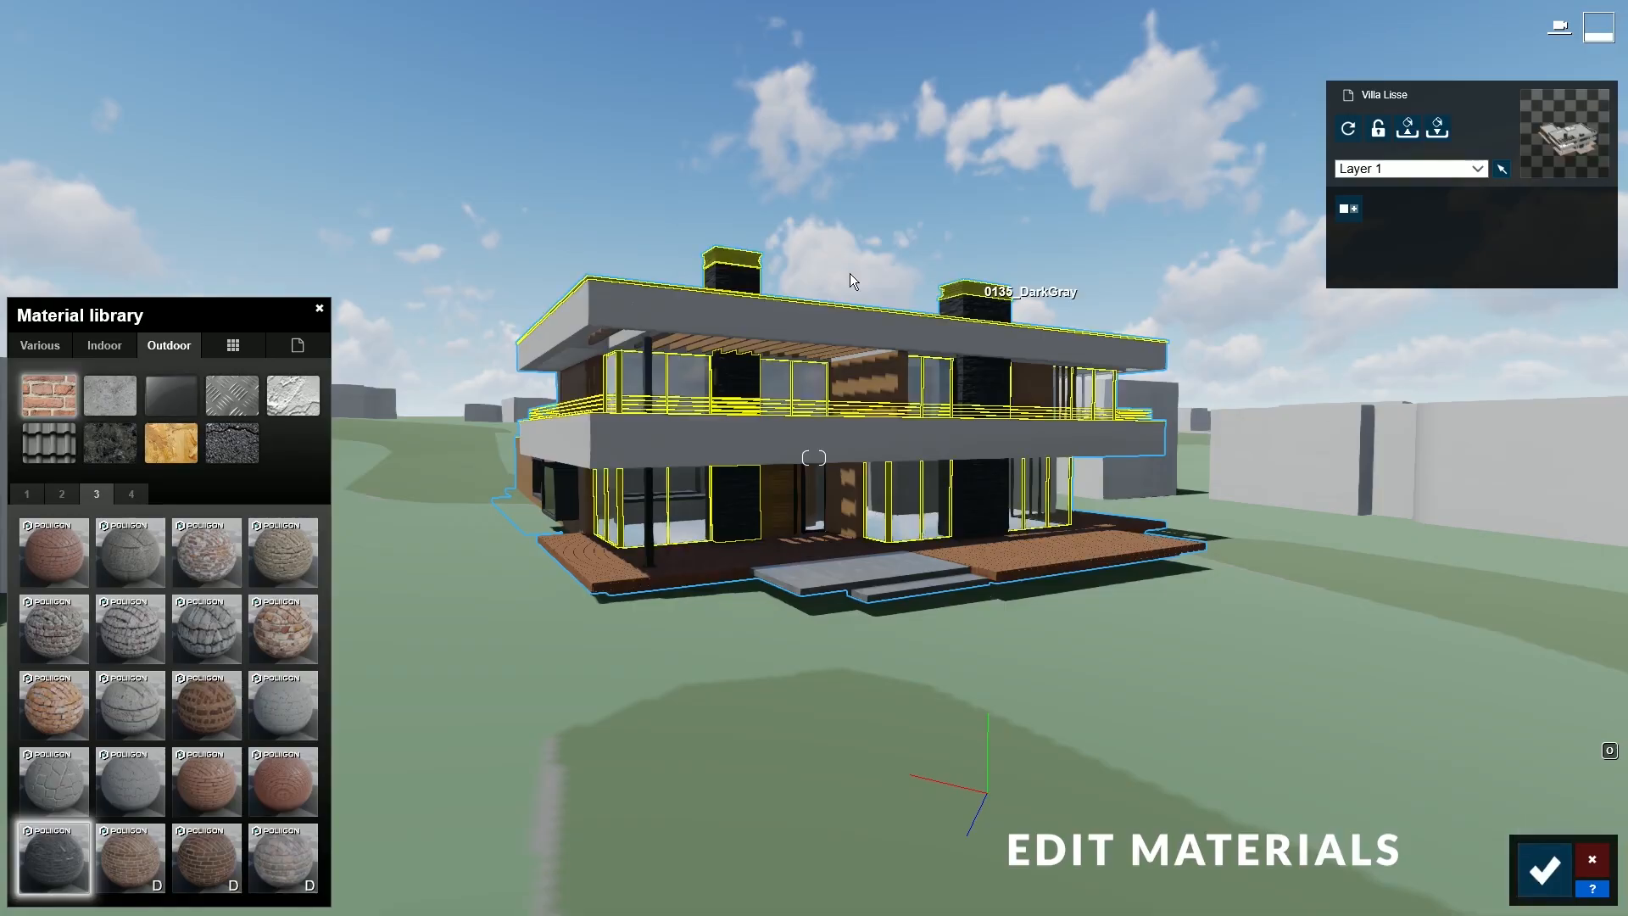
key("d")
right_click_drag(1240, 469, 1406, 691)
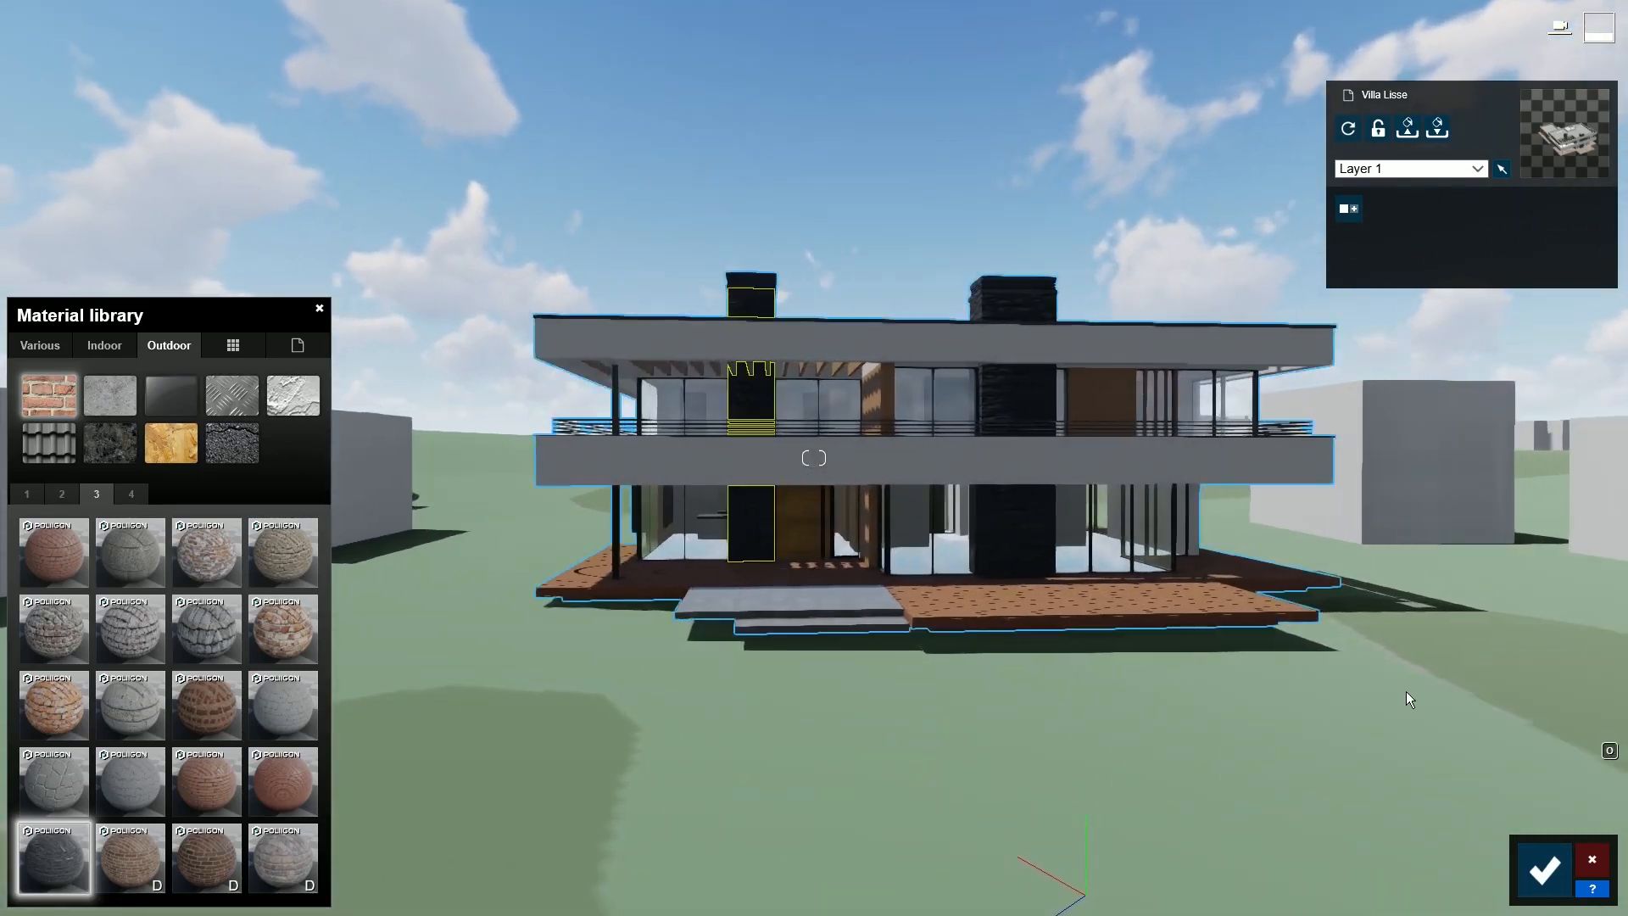
- Save the material changes and place four favourite nature trees of two species beside the house
left_click(1541, 865)
left_click(66, 797)
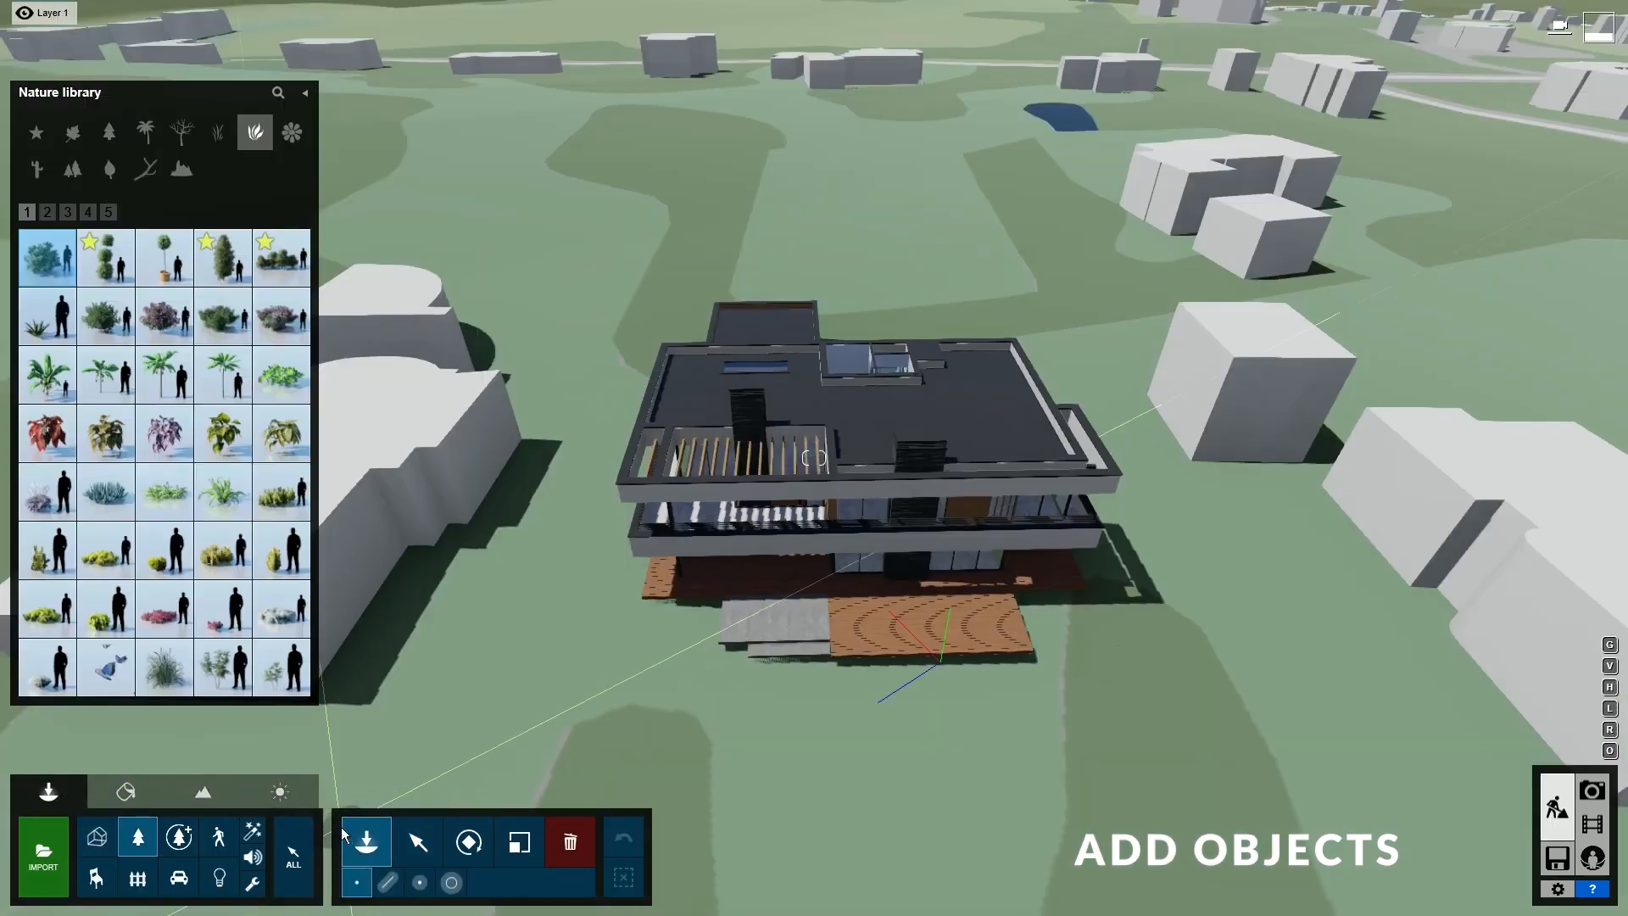
left_click(44, 134)
left_click(165, 317)
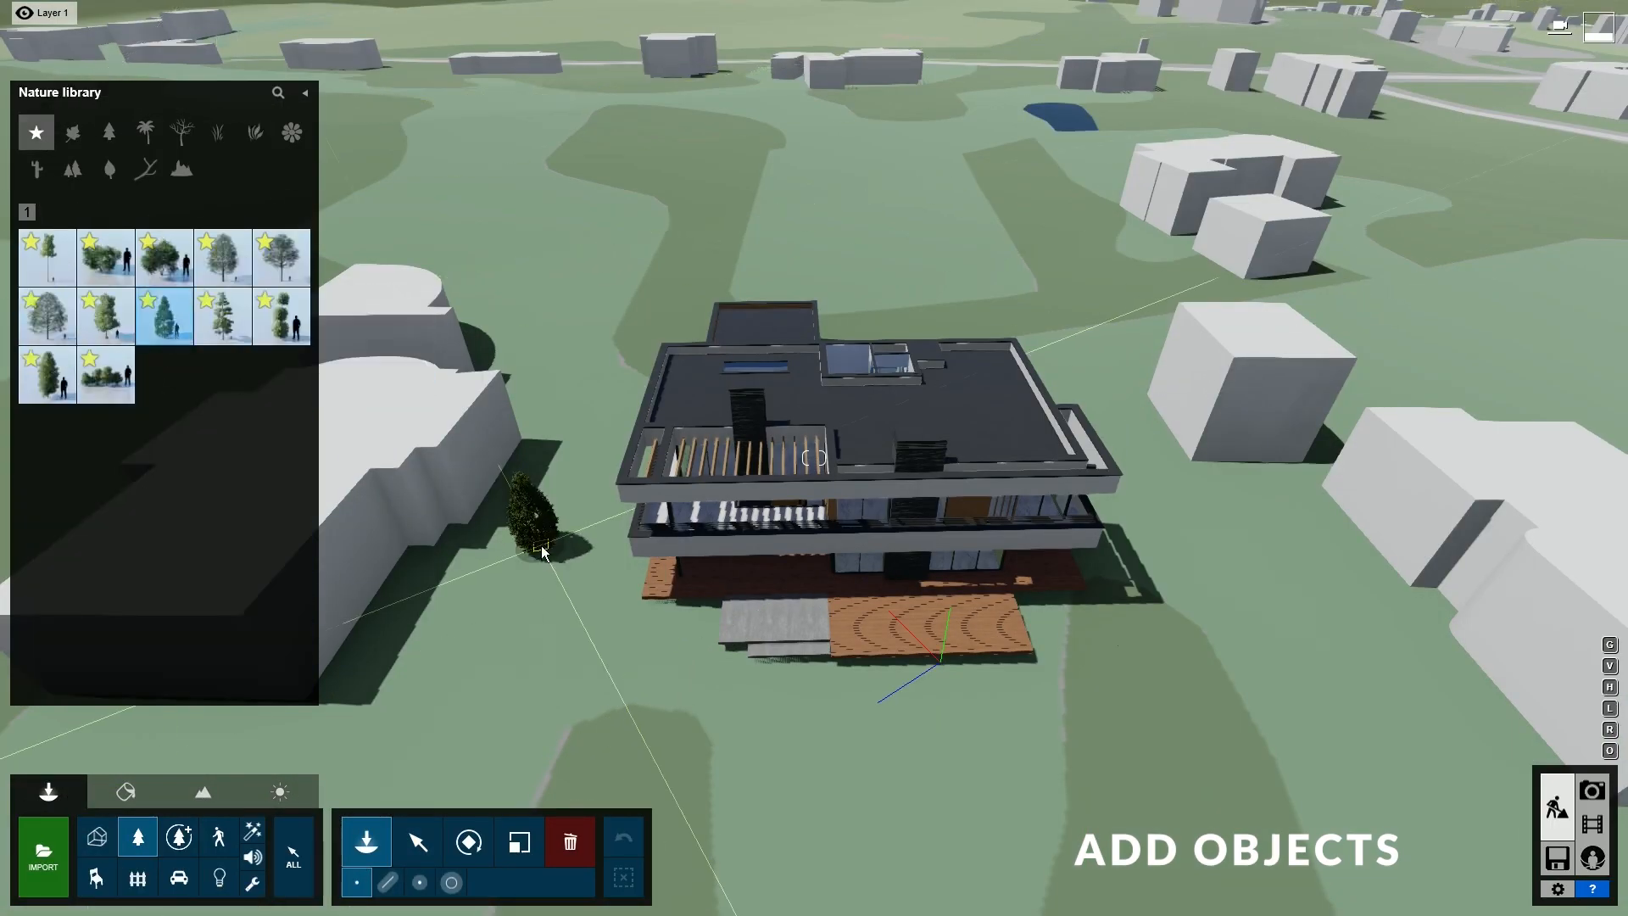
right_click_drag(539, 547, 475, 551)
left_click(720, 483)
left_click(731, 513)
left_click(742, 545)
left_click(106, 316)
left_click(686, 547)
- Place five trees of two more species behind the house
right_click_drag(638, 542, 739, 496)
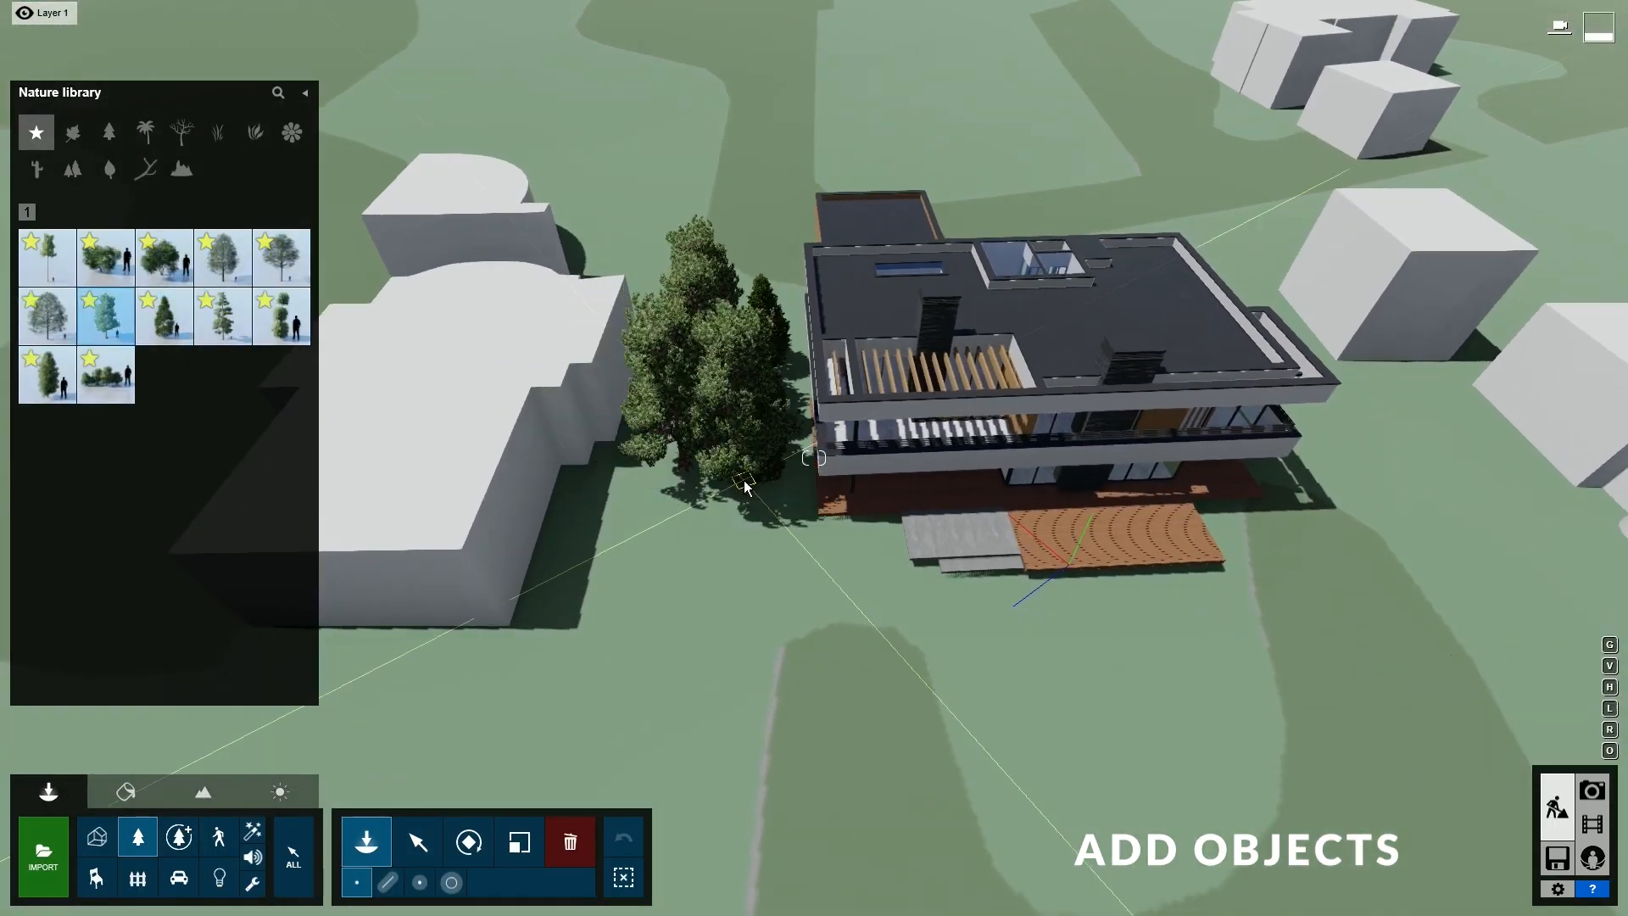
left_click(281, 257)
left_click(731, 258)
left_click(793, 203)
left_click(1041, 207)
left_click(222, 257)
left_click(966, 212)
left_click(1217, 229)
- Place two of the first favourite trees left of the house
left_click(48, 256)
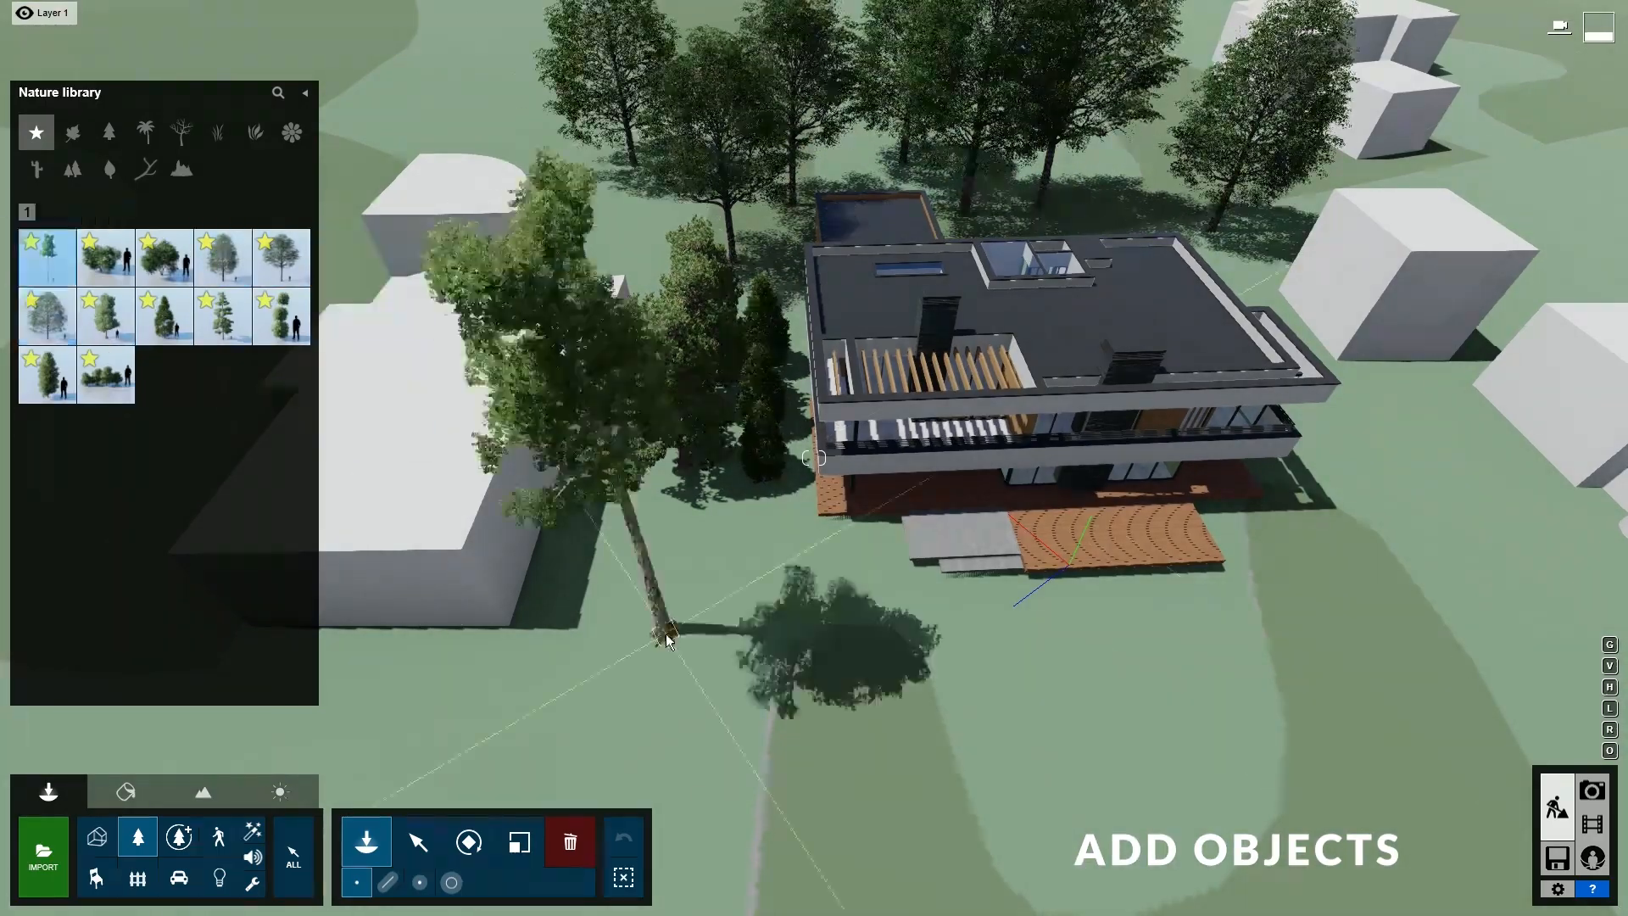
left_click(665, 636)
left_click(632, 746)
right_click_drag(632, 746, 746, 789)
- Place a pine, another tree and a small conifer right of the house
left_click(222, 315)
left_click(924, 318)
right_click_drag(975, 382, 954, 356)
left_click(48, 317)
left_click(988, 518)
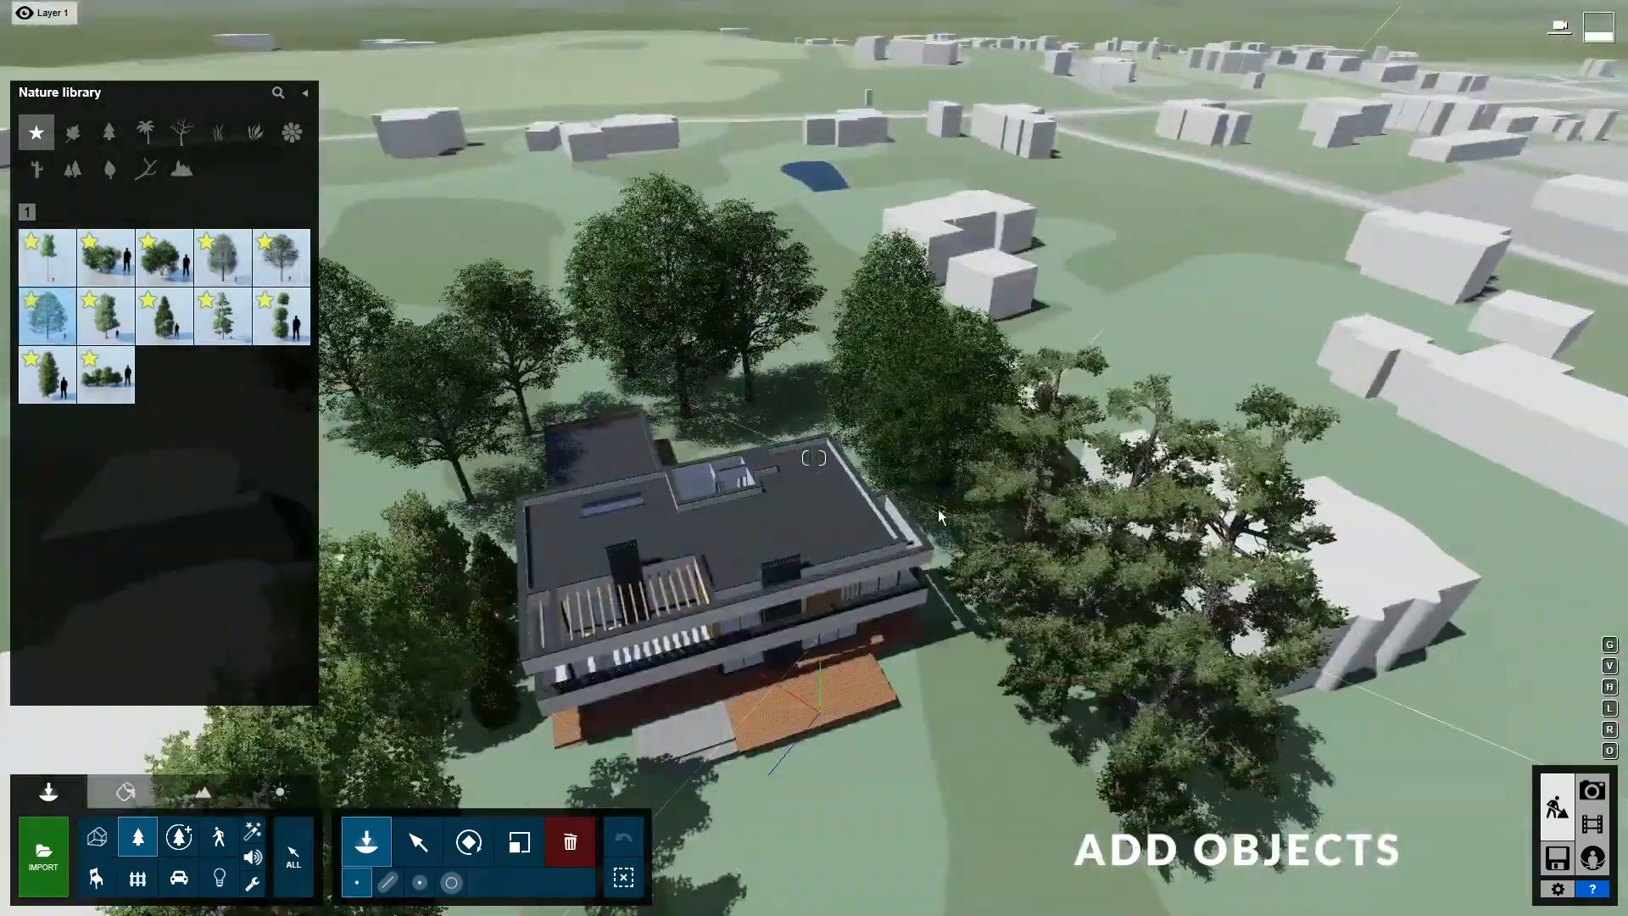
right_click_drag(988, 517, 924, 508)
left_click(165, 316)
left_click(1014, 581)
right_click_drag(1013, 580, 1013, 729)
- Mass-place low hedge, column shrub and topiary along a four-point path around the house, increasing their number
left_click(390, 884)
left_click(106, 373)
right_click_drag(653, 662, 650, 526)
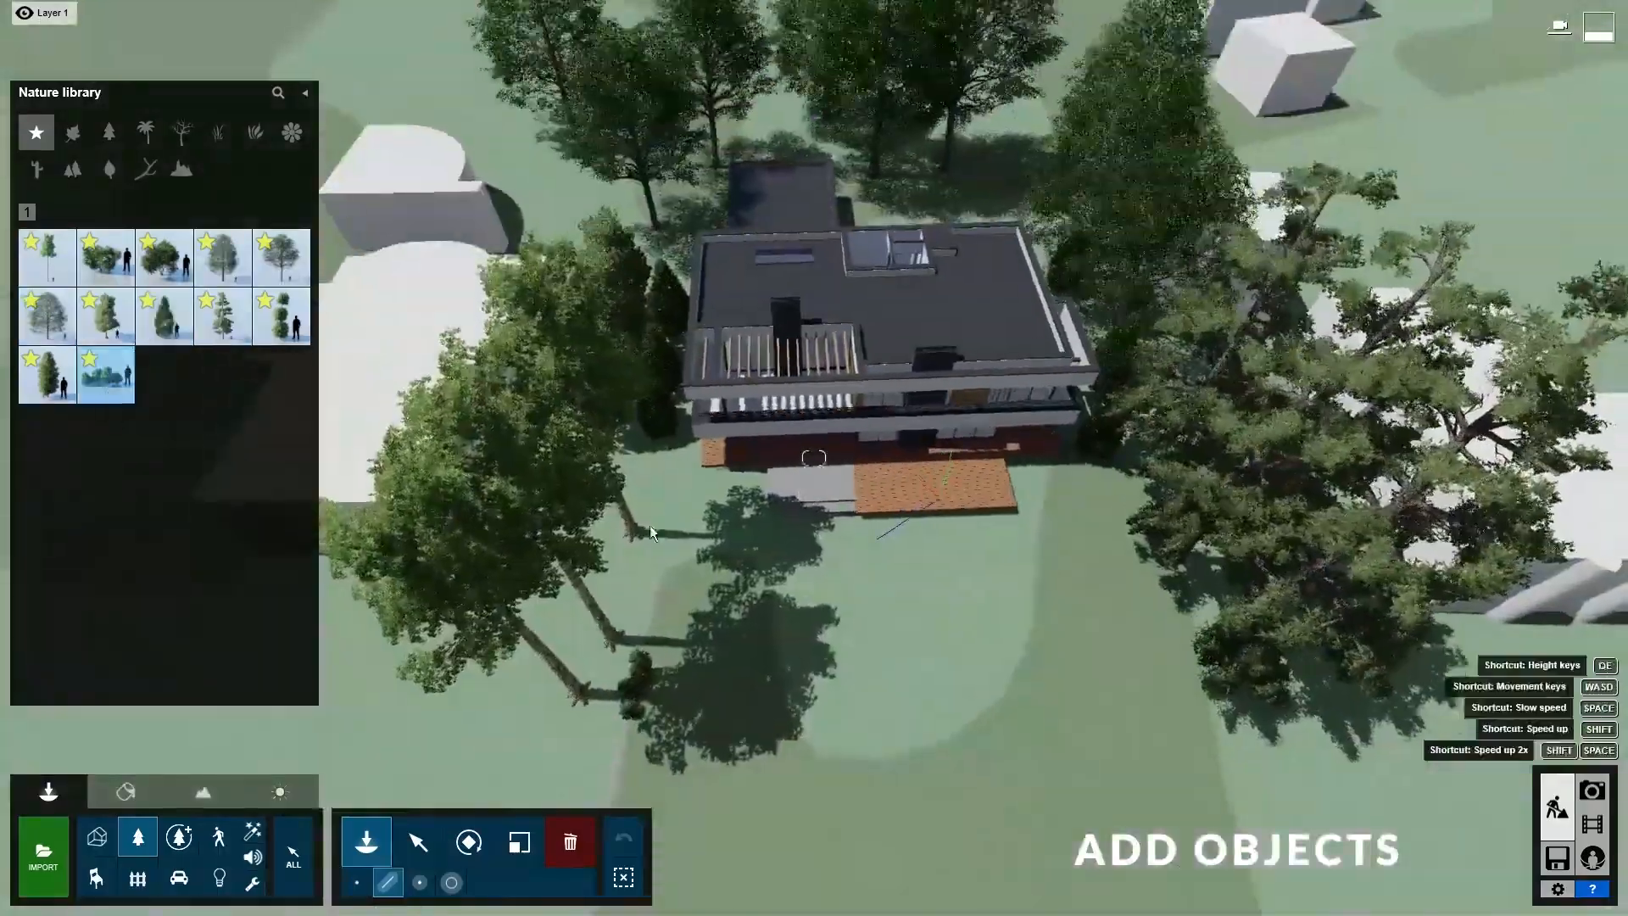
left_click(591, 746)
left_click(687, 191)
left_click(1005, 175, "ctrl")
left_click(1257, 797, "ctrl")
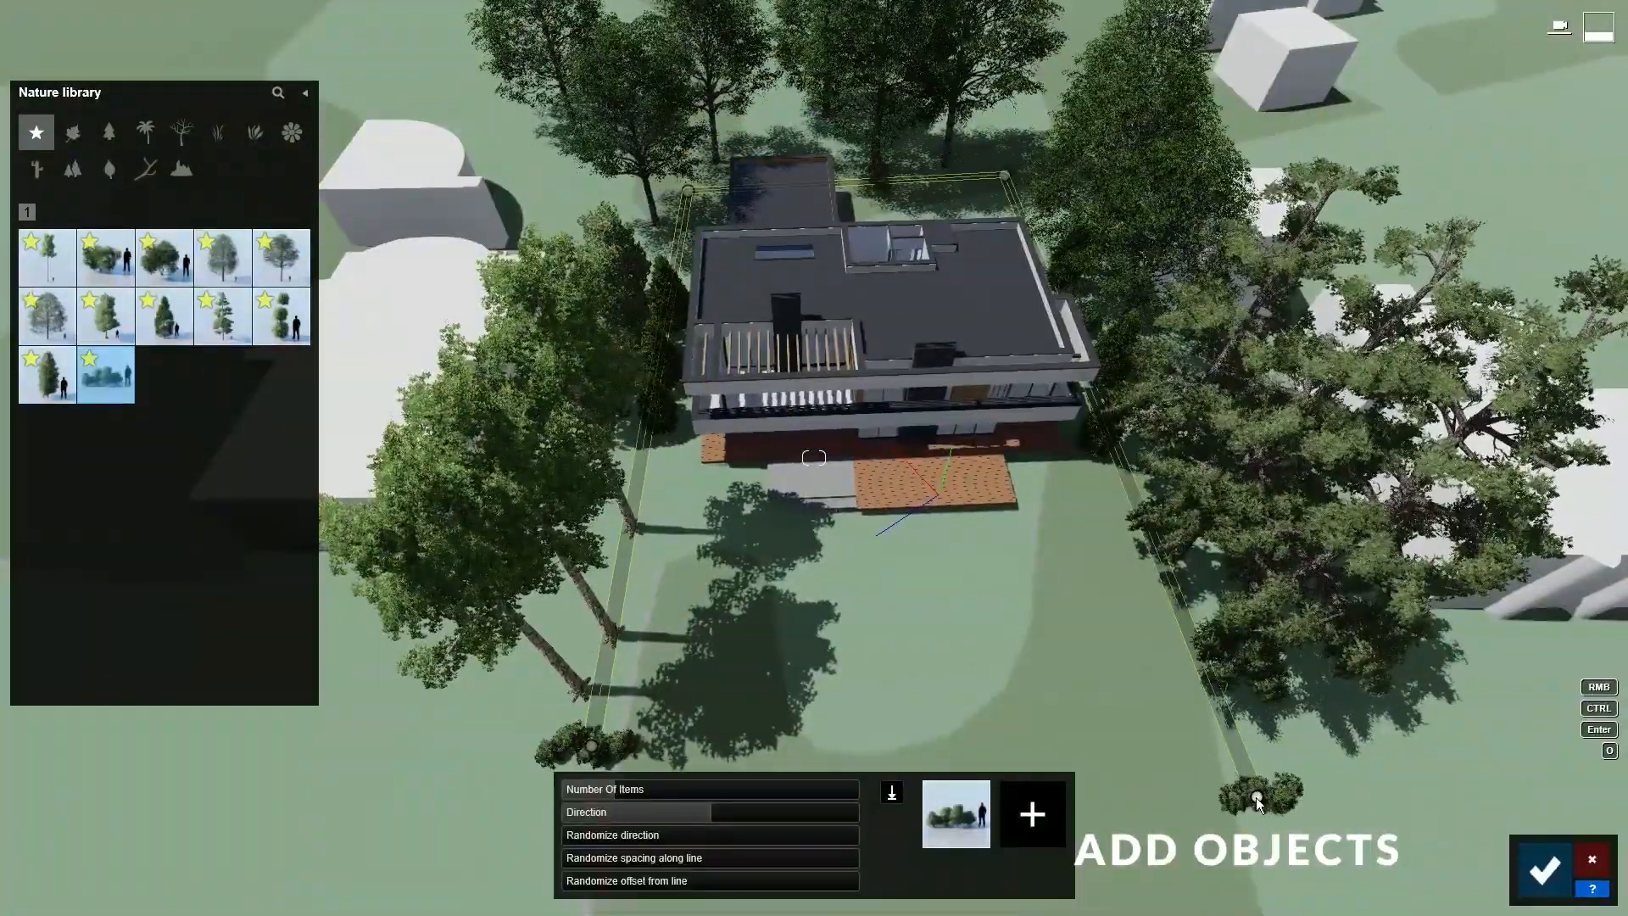
left_click(48, 374)
left_click(280, 315)
left_click_drag(608, 795, 754, 790)
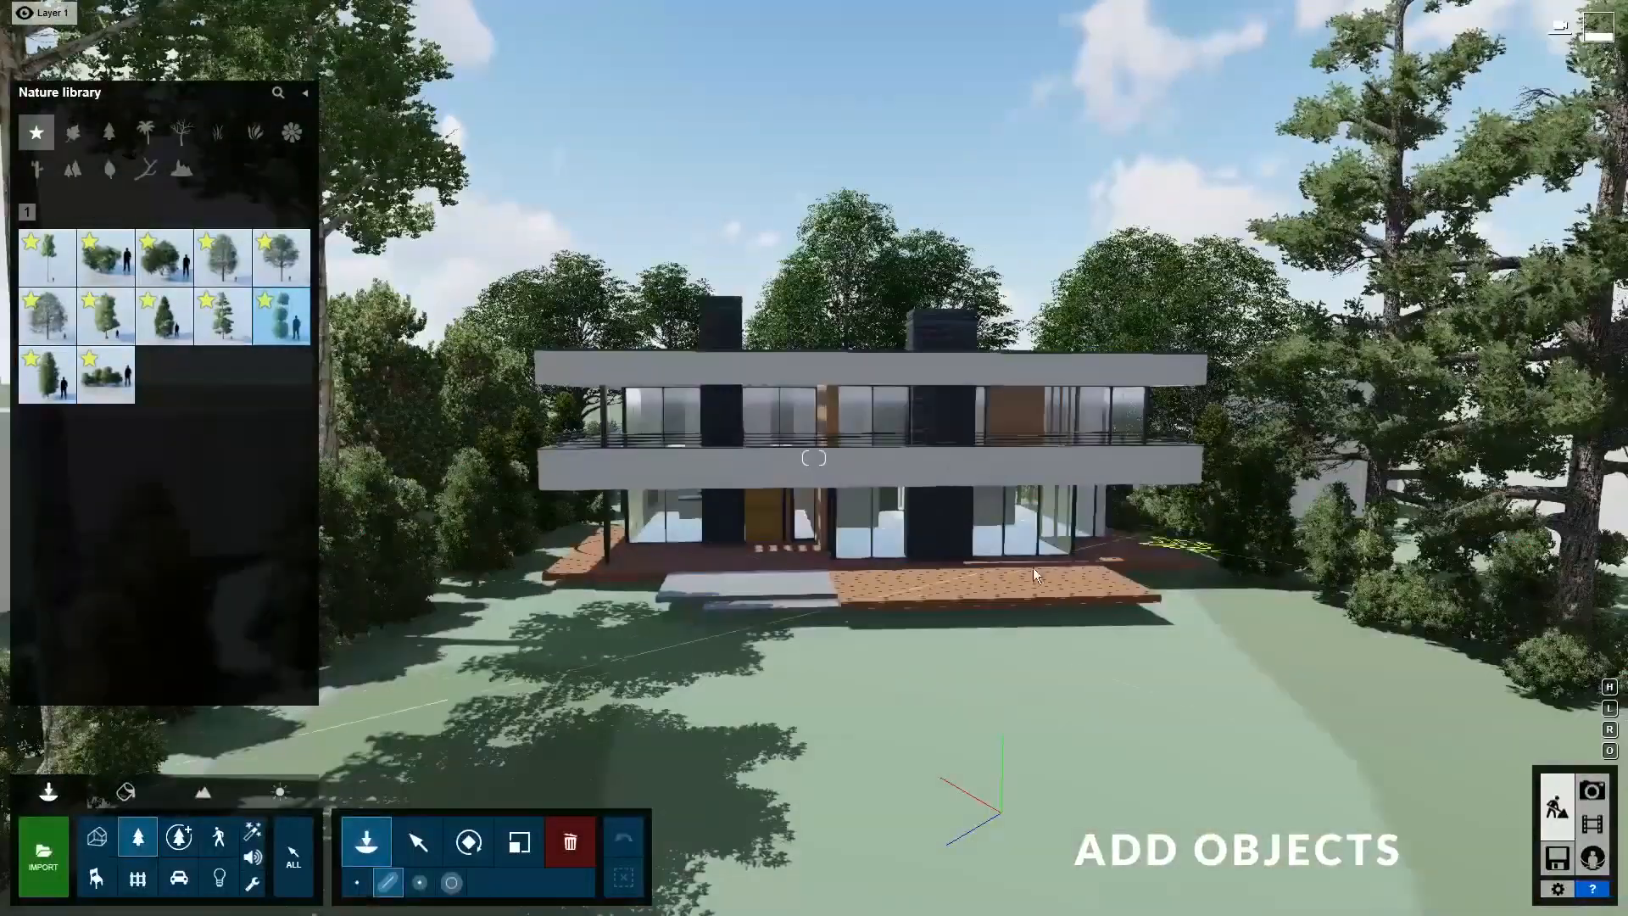
- Place a large fine-detail tree at the left of the lawn
left_click(179, 836)
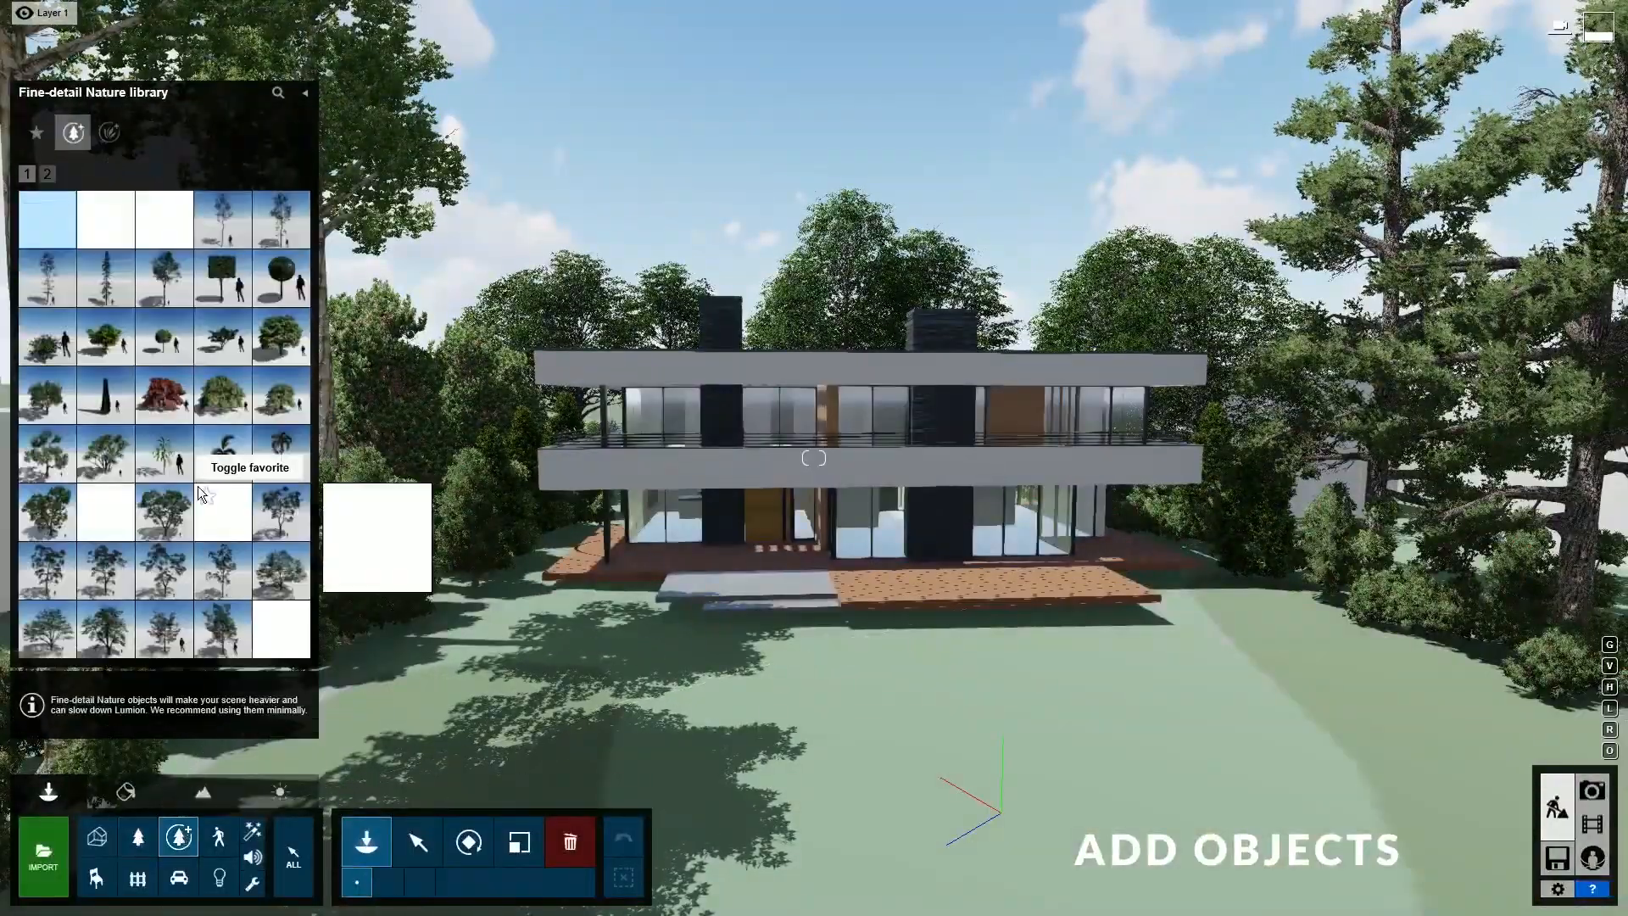
left_click(164, 511)
left_click(454, 688)
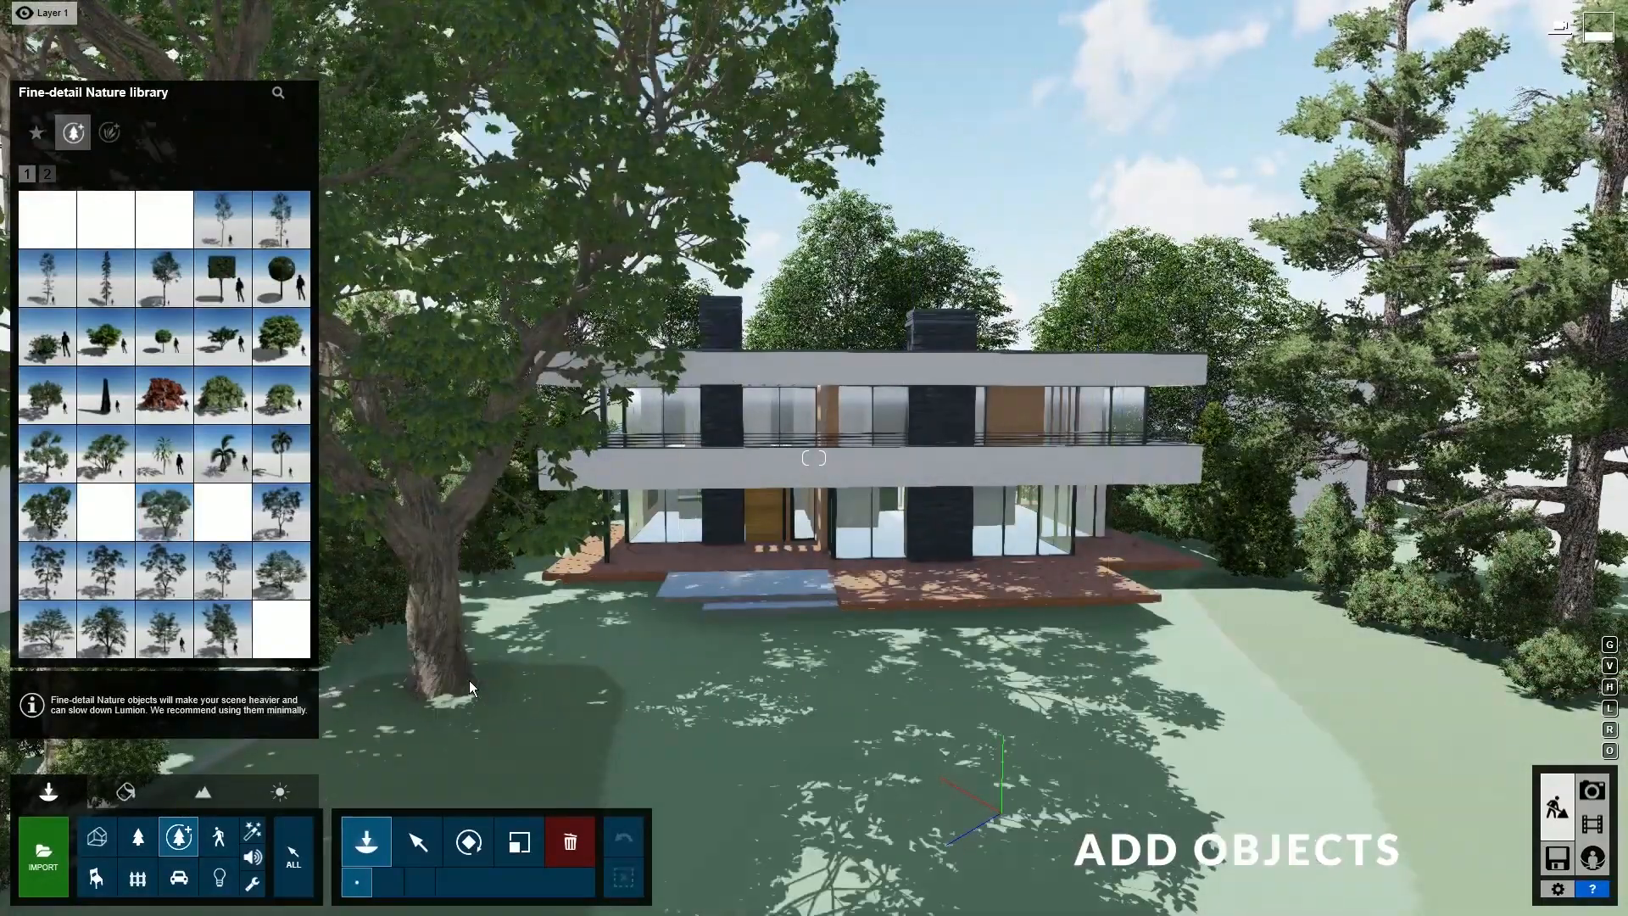
- Choose the starred man on the phone from page 4 of the people library
left_click(218, 837)
left_click(88, 212)
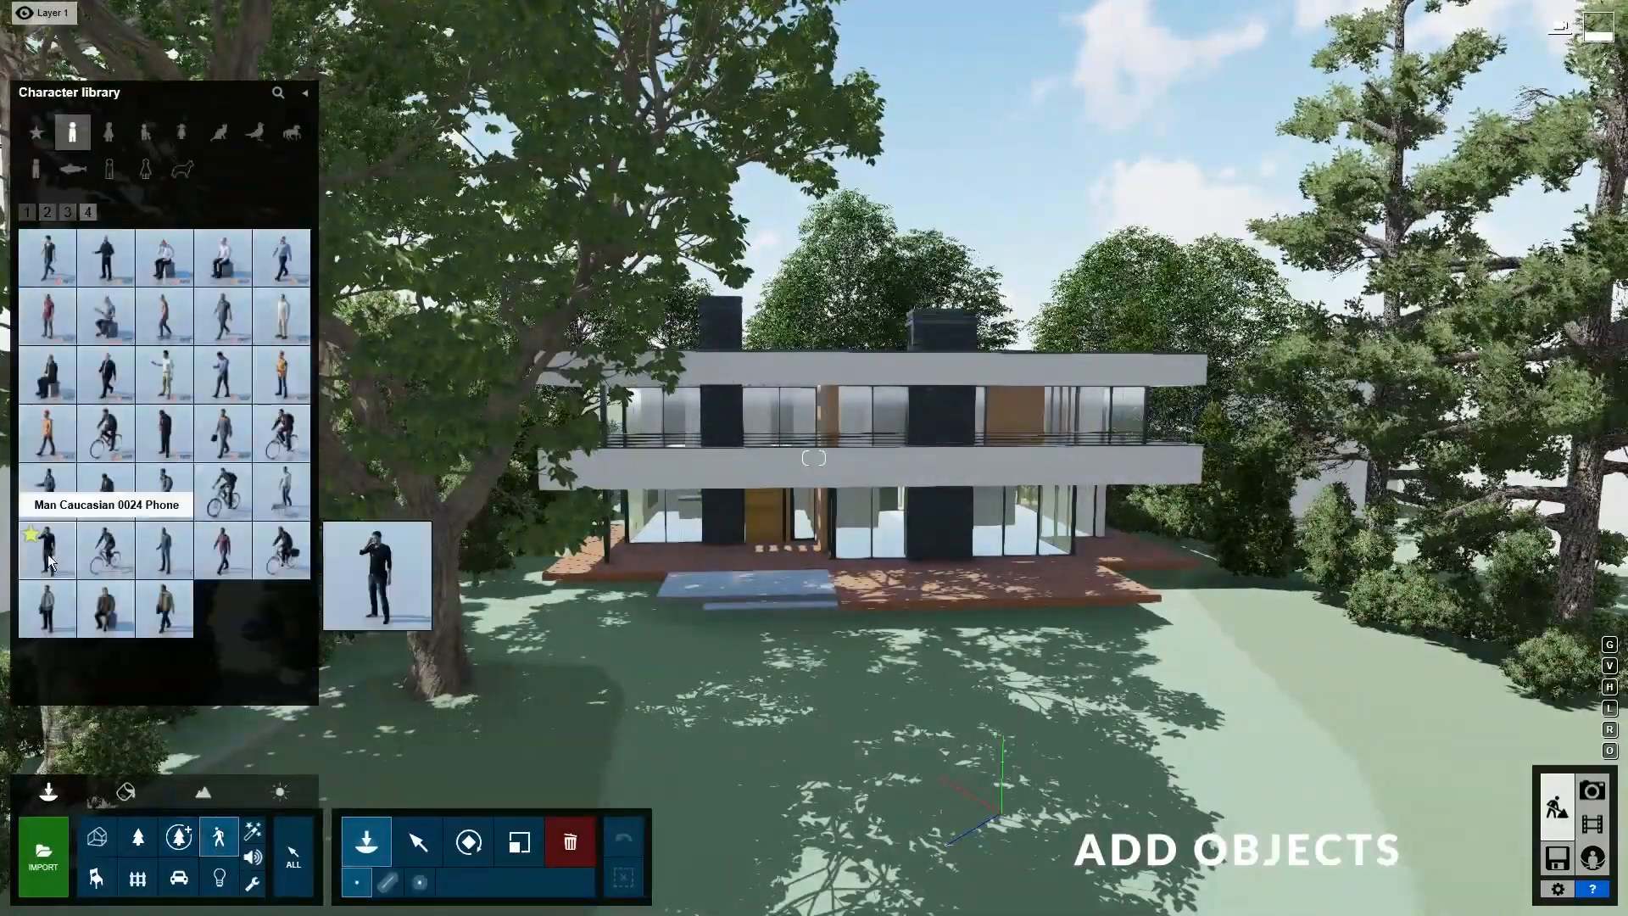
left_click(47, 550)
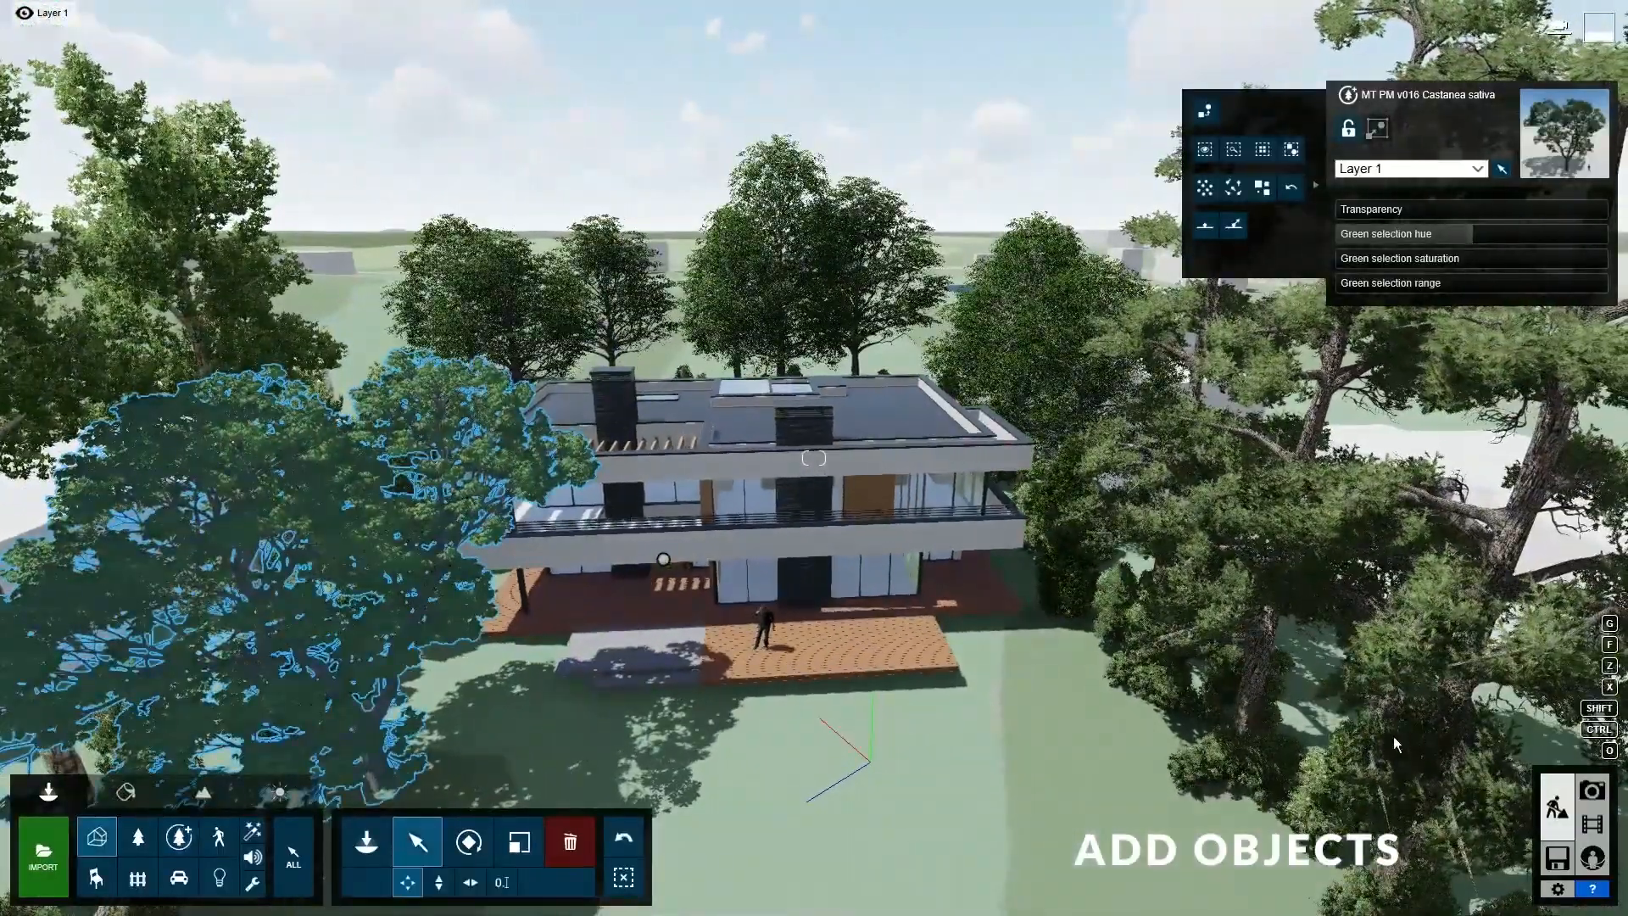
- Enter Photo mode and bring the camera down toward the villa from above
left_click(1593, 790)
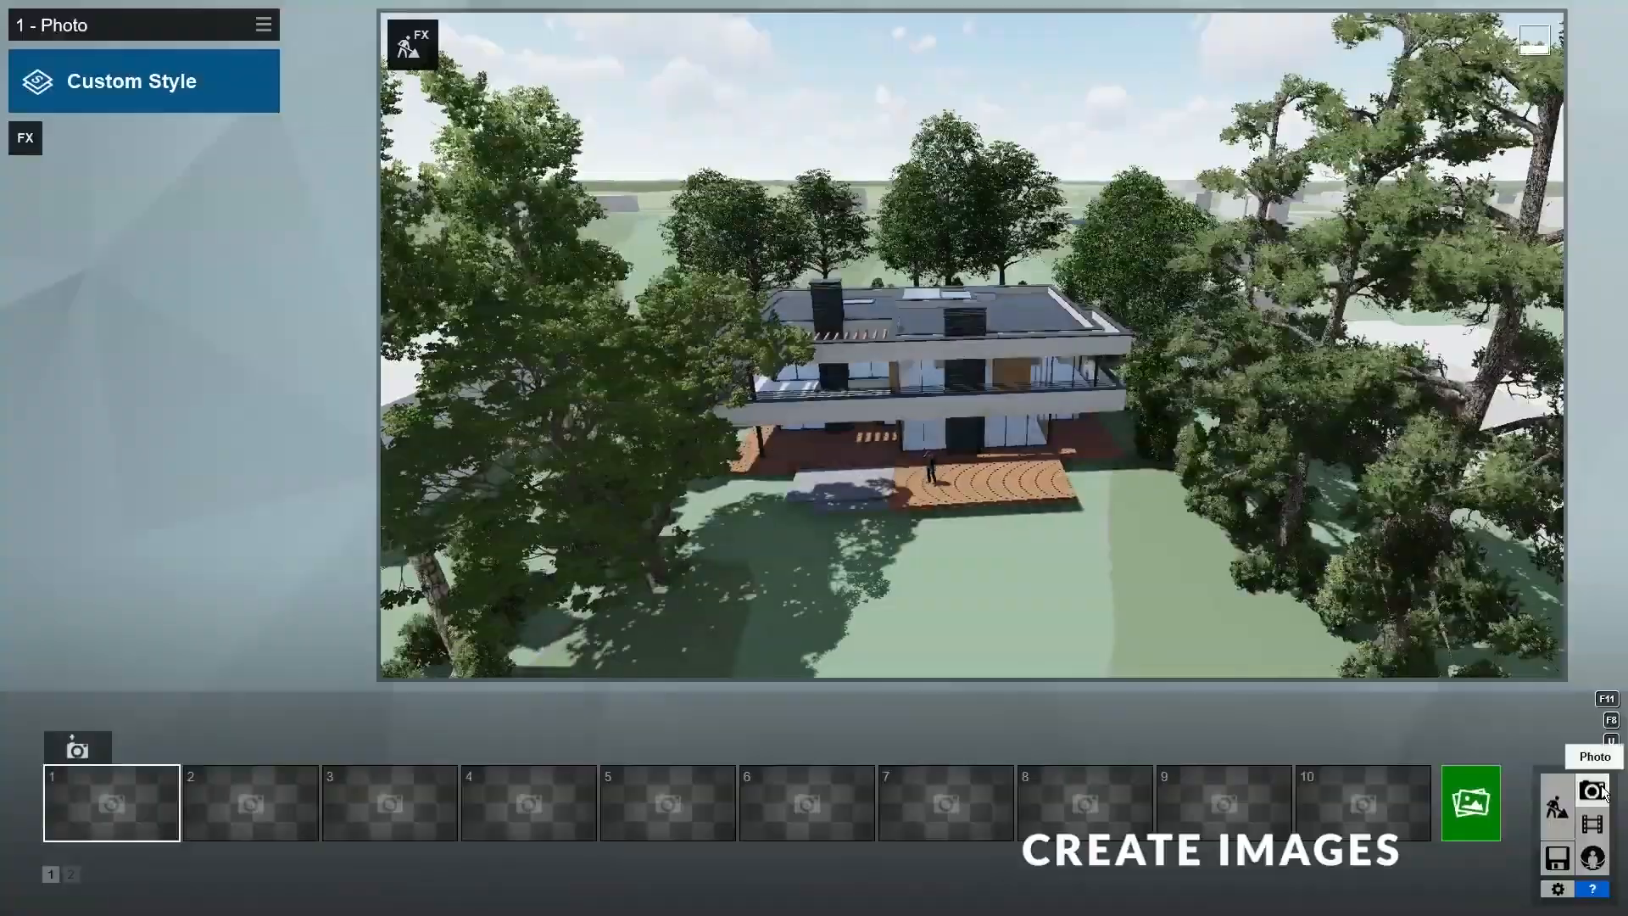
key("q")
right_click_drag(1175, 540, 1175, 645)
key("w")
key("e")
right_click_drag(1175, 585, 1166, 543)
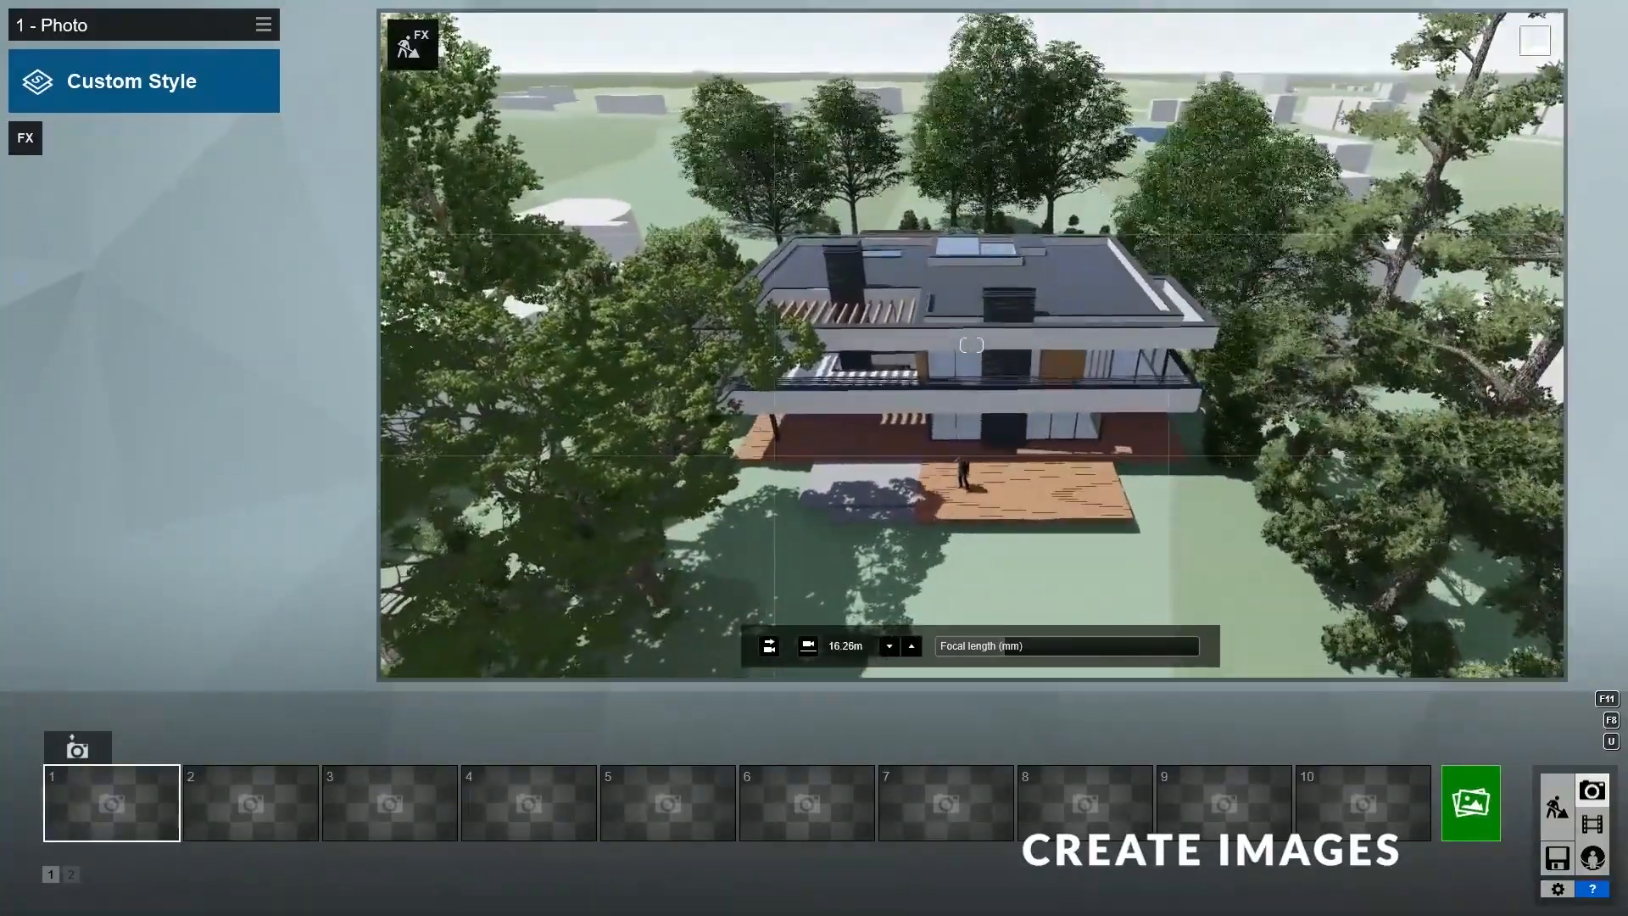
- Set the lens focal length to 20 mm
left_click_drag(1038, 646, 1015, 649)
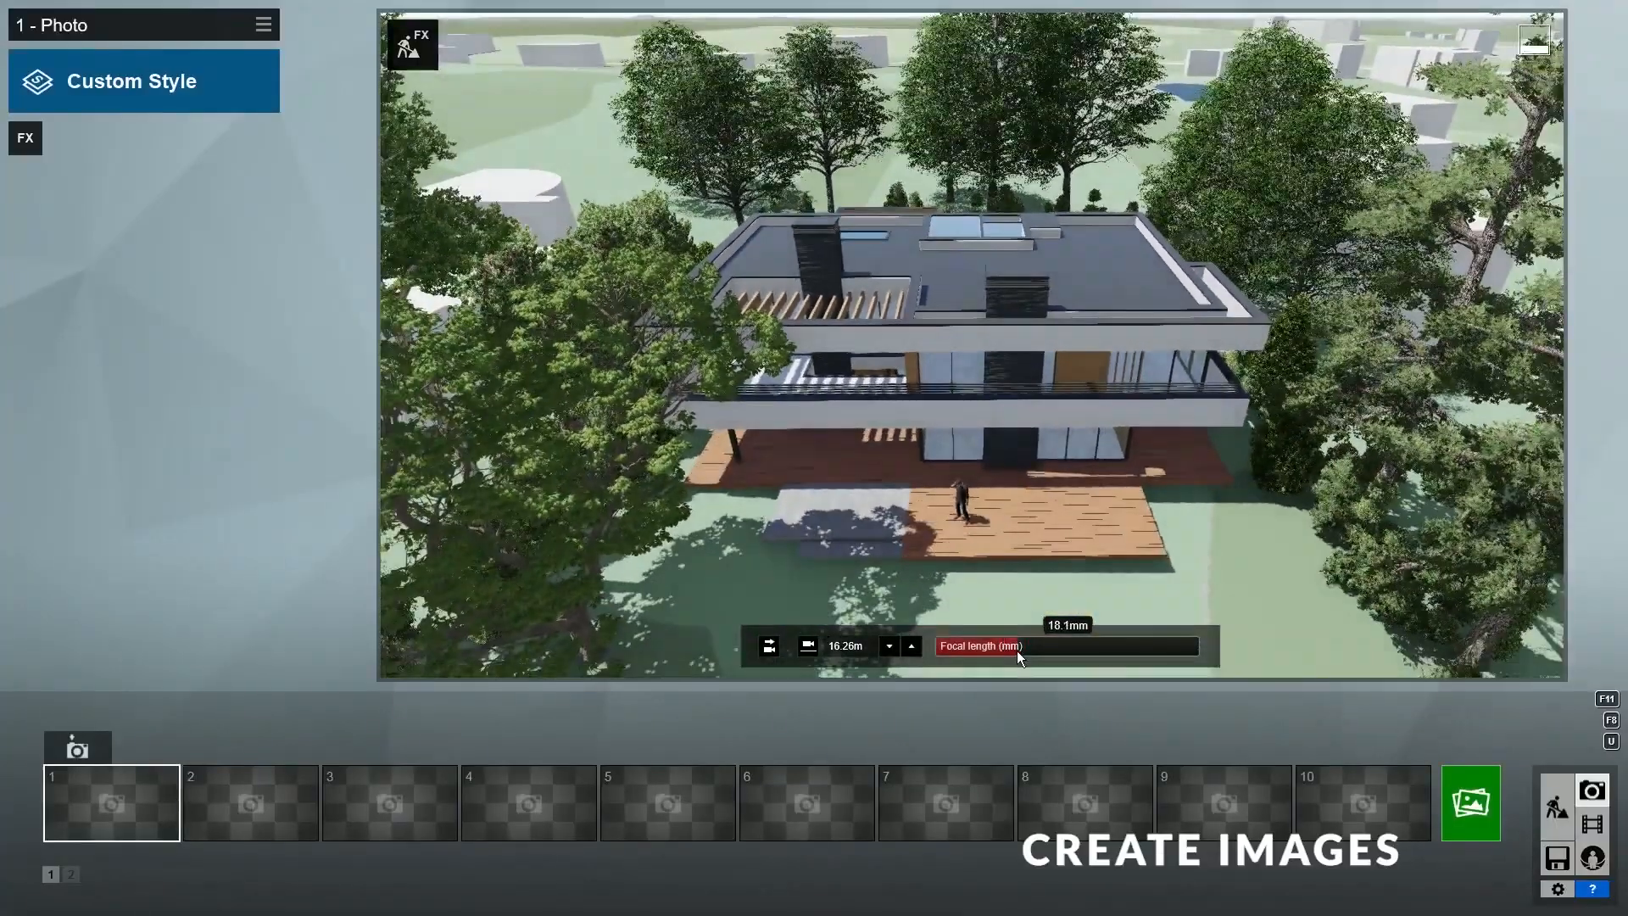
key("BackSpace")
key("BackSpace")
key("BackSpace")
key("BackSpace")
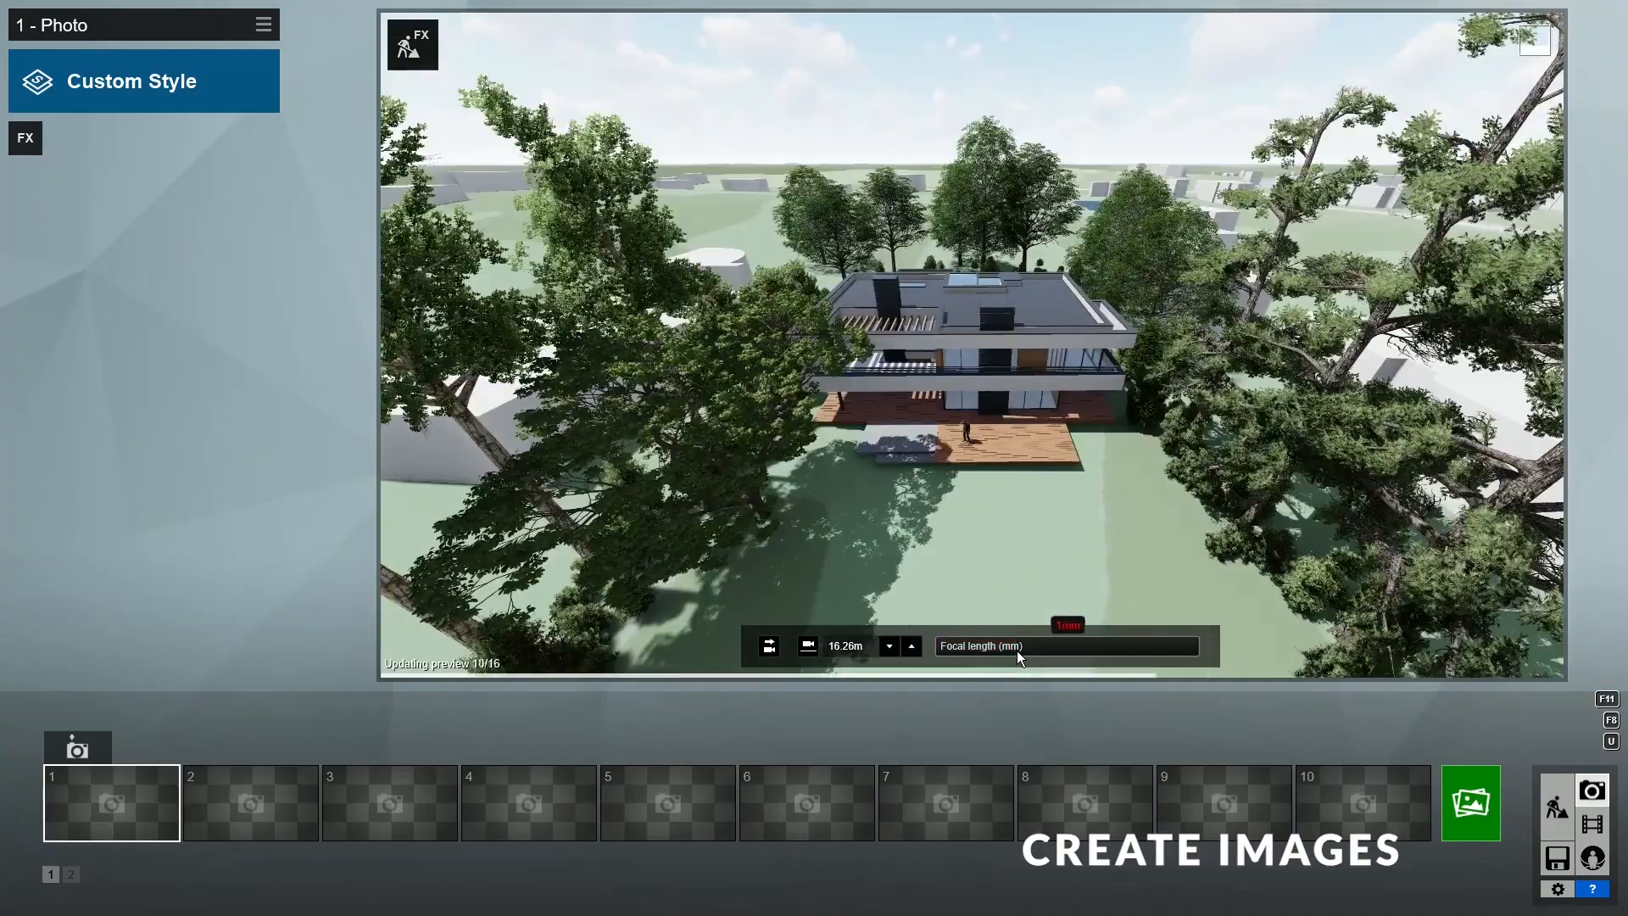
type("20")
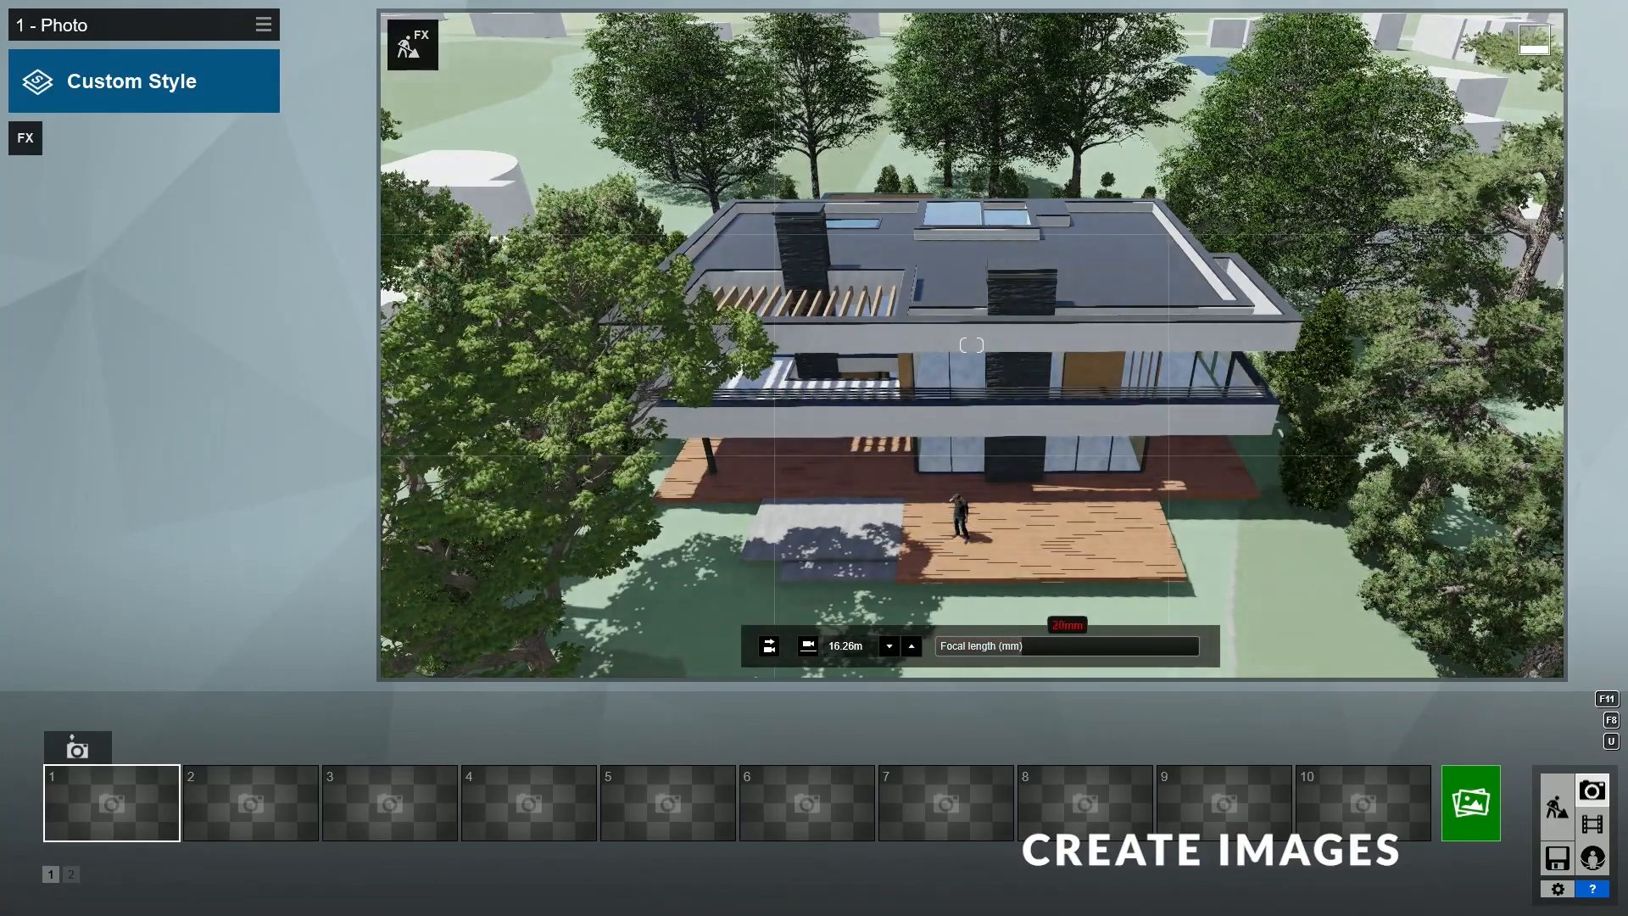
key("Return")
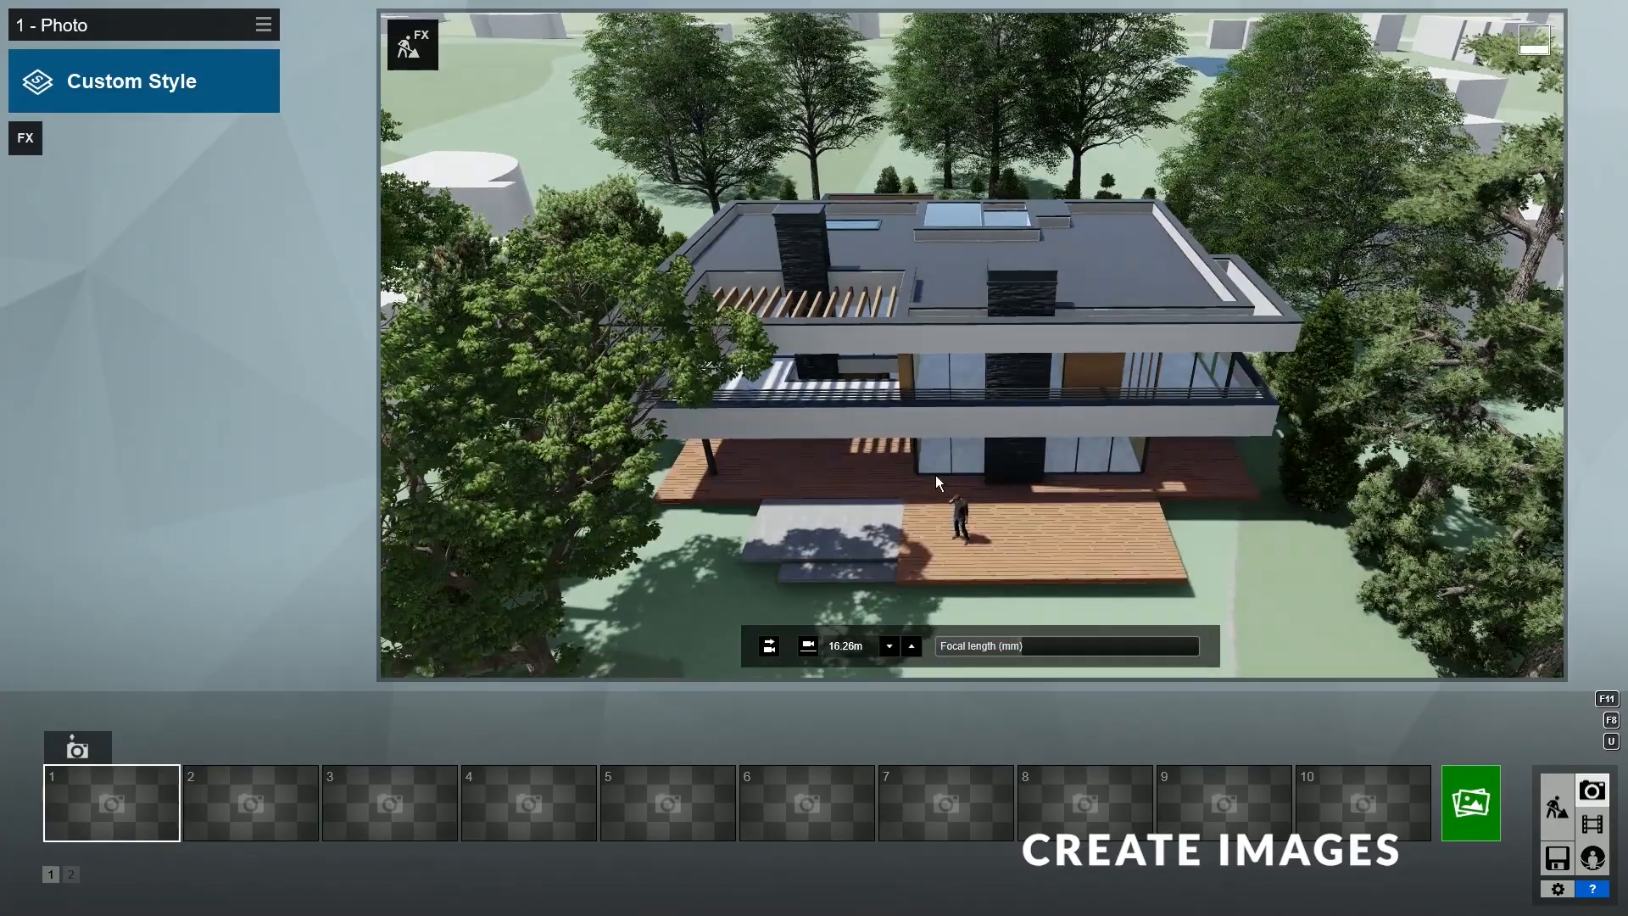
- Pull the camera back to frame the villa and store the view in photo slot 1
key("s")
key("a")
key("s")
key("d")
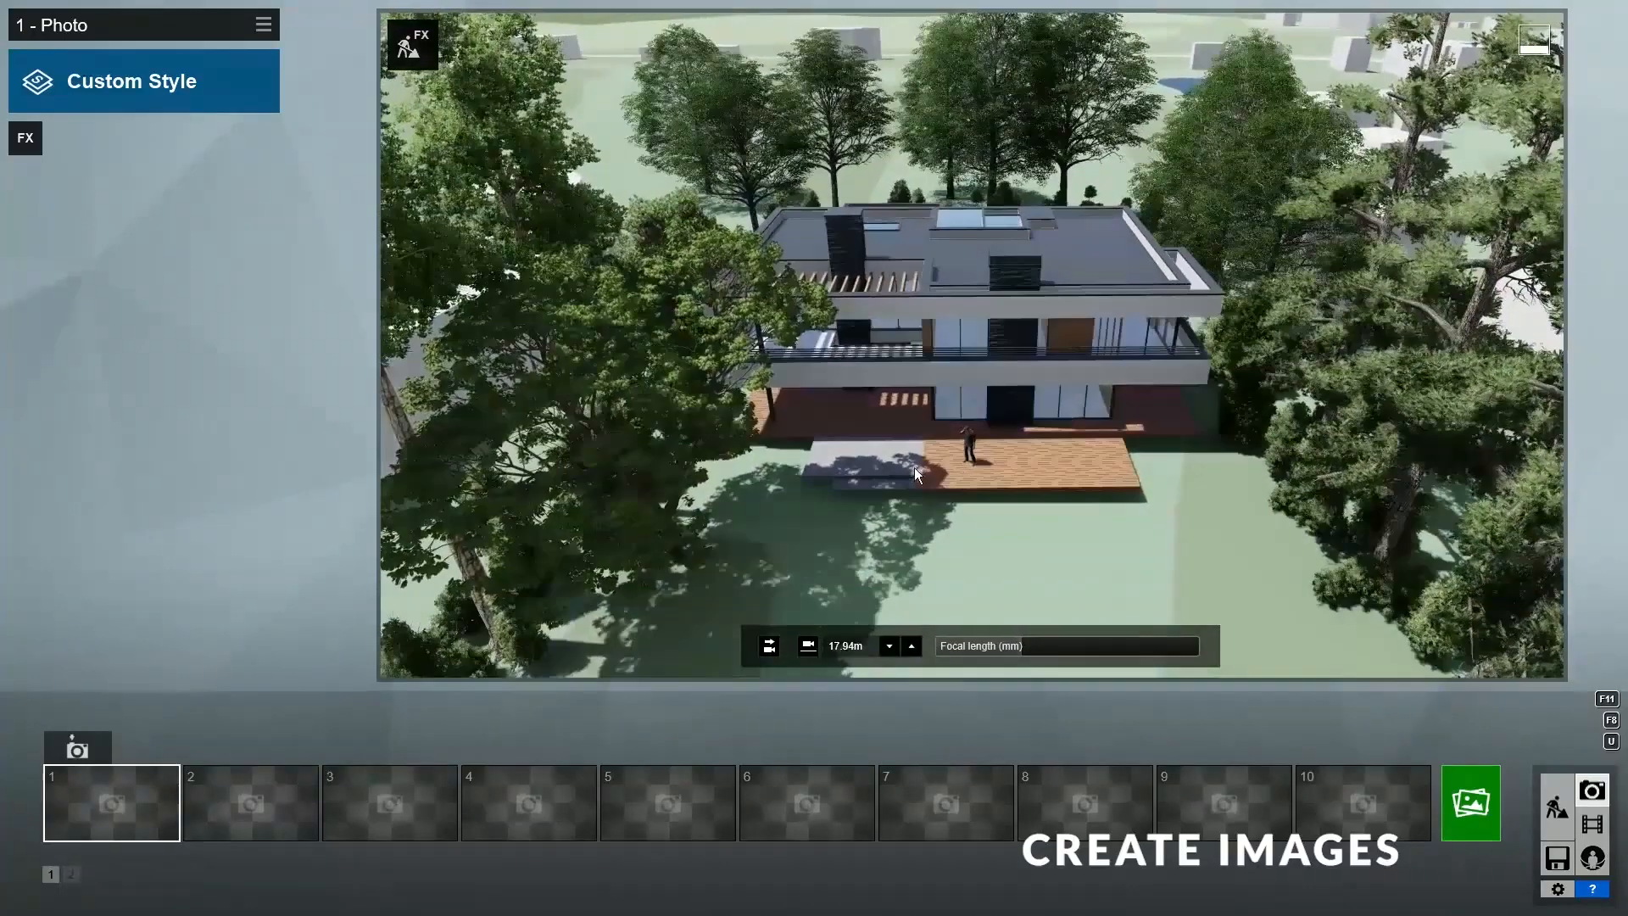
left_click(91, 753)
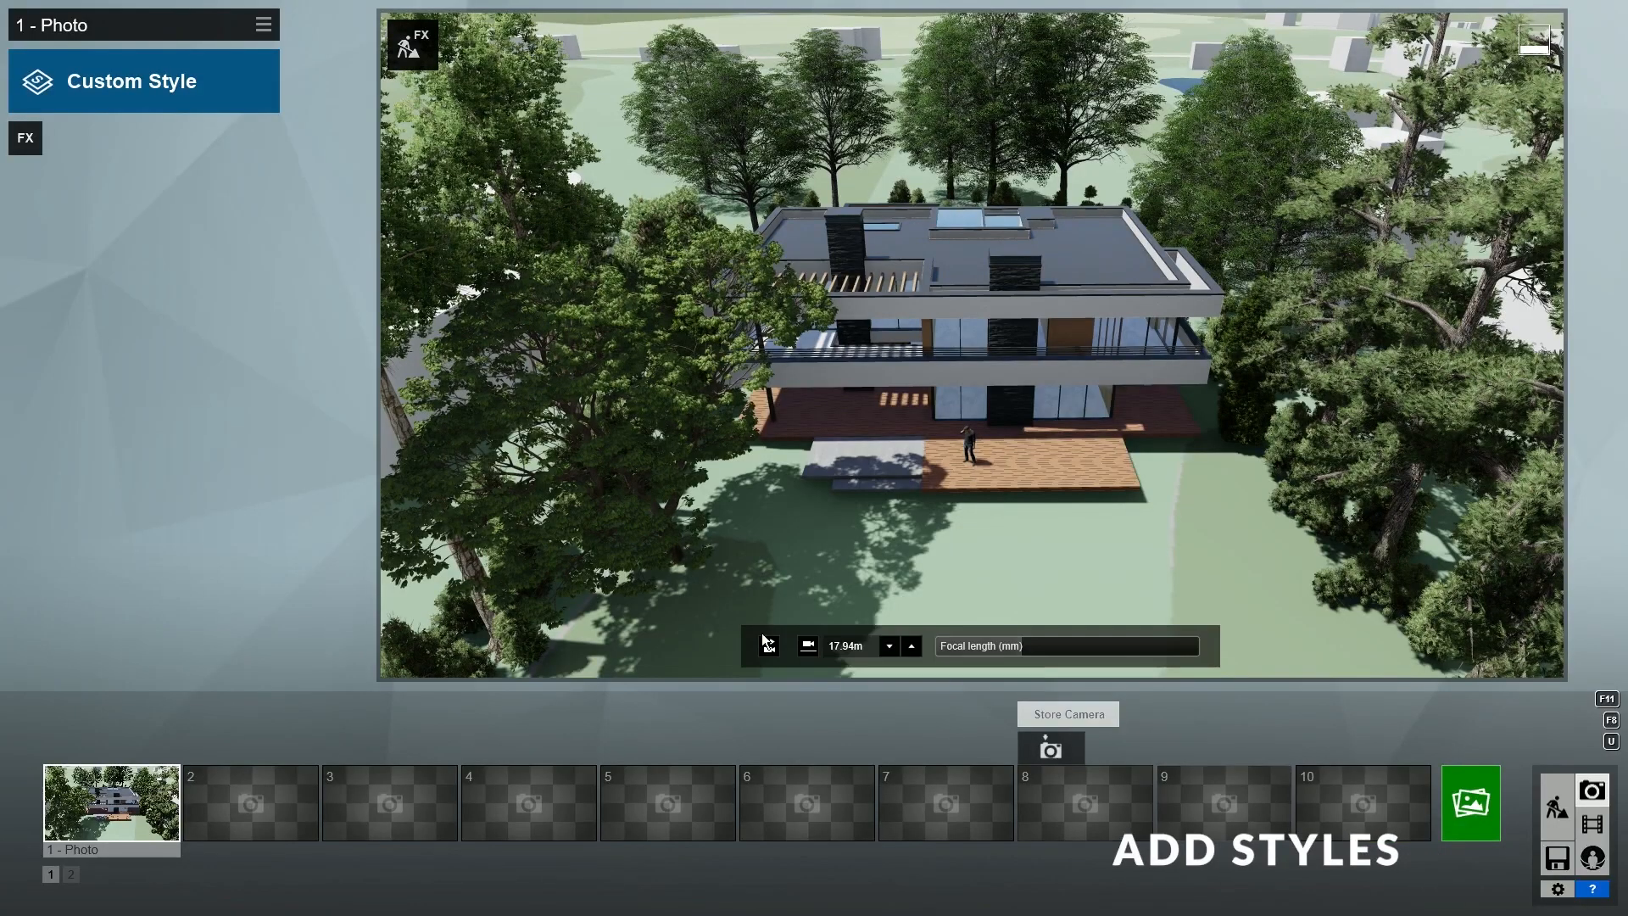
- Apply the Realistic style, compare Sharpen and Color Correction on and off, then show the Sky effects
left_click(179, 85)
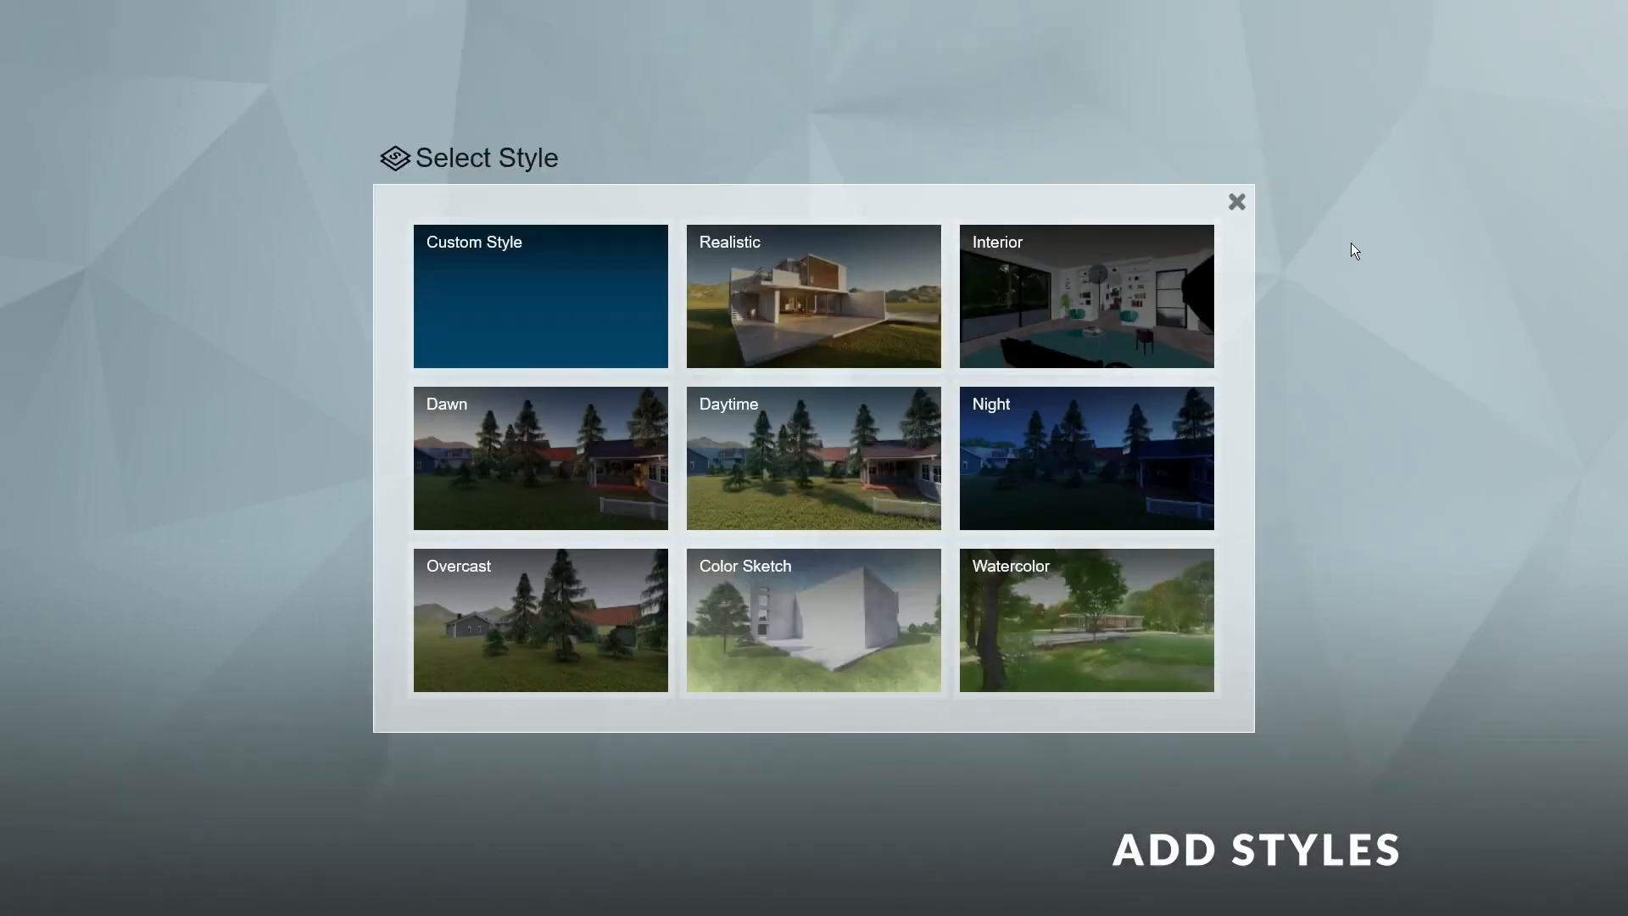
left_click(827, 319)
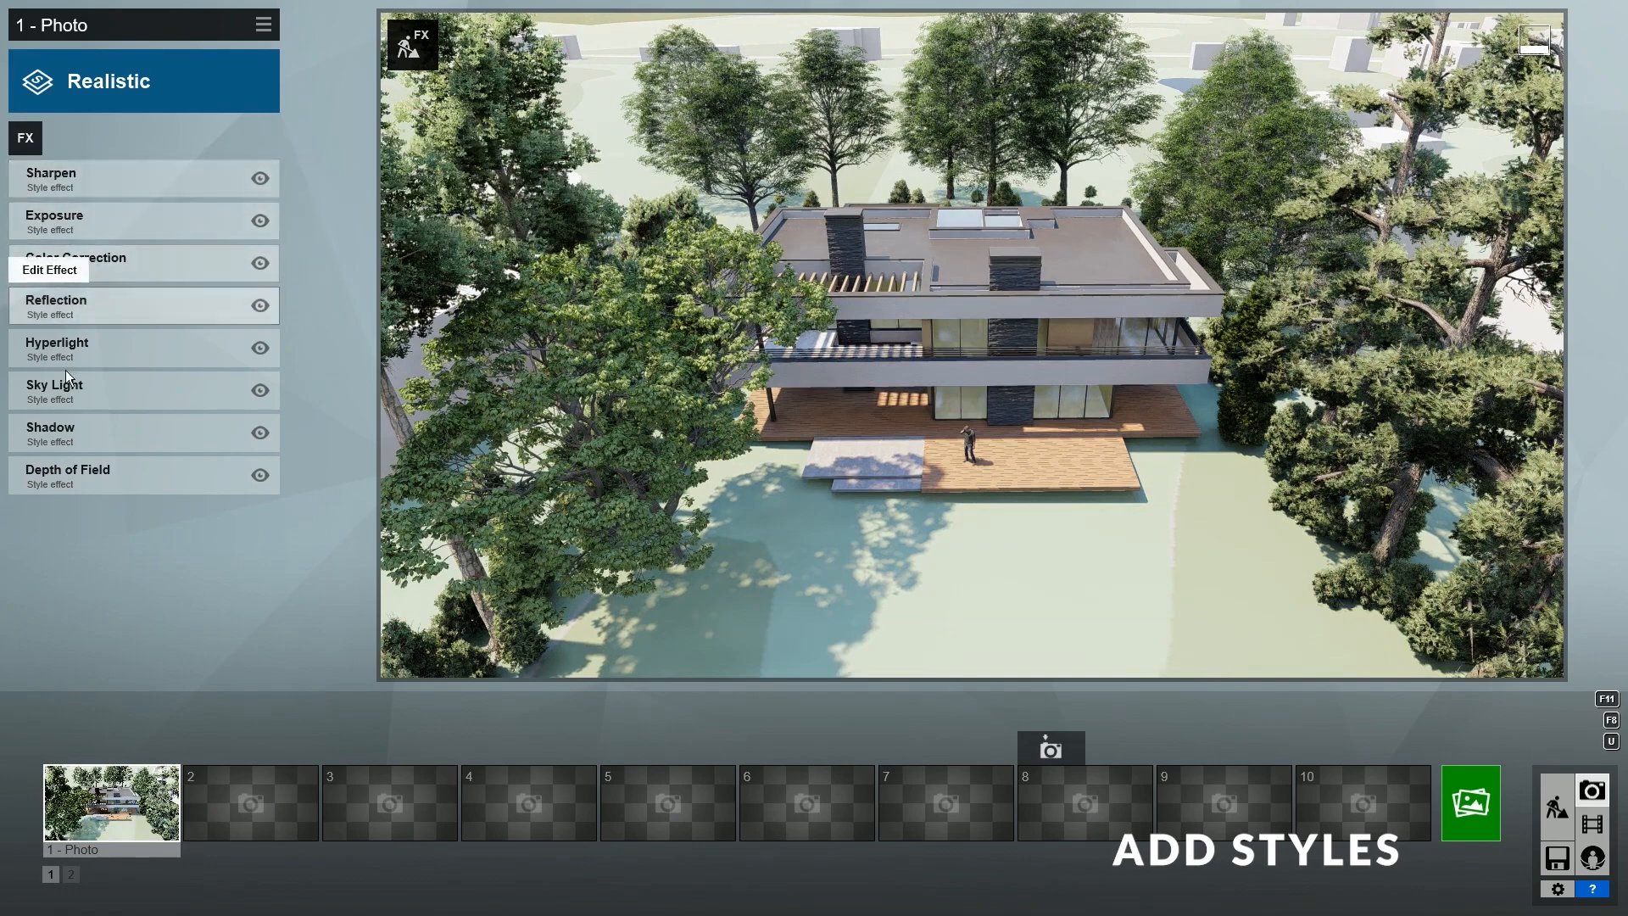
left_click(261, 179)
left_click(260, 179)
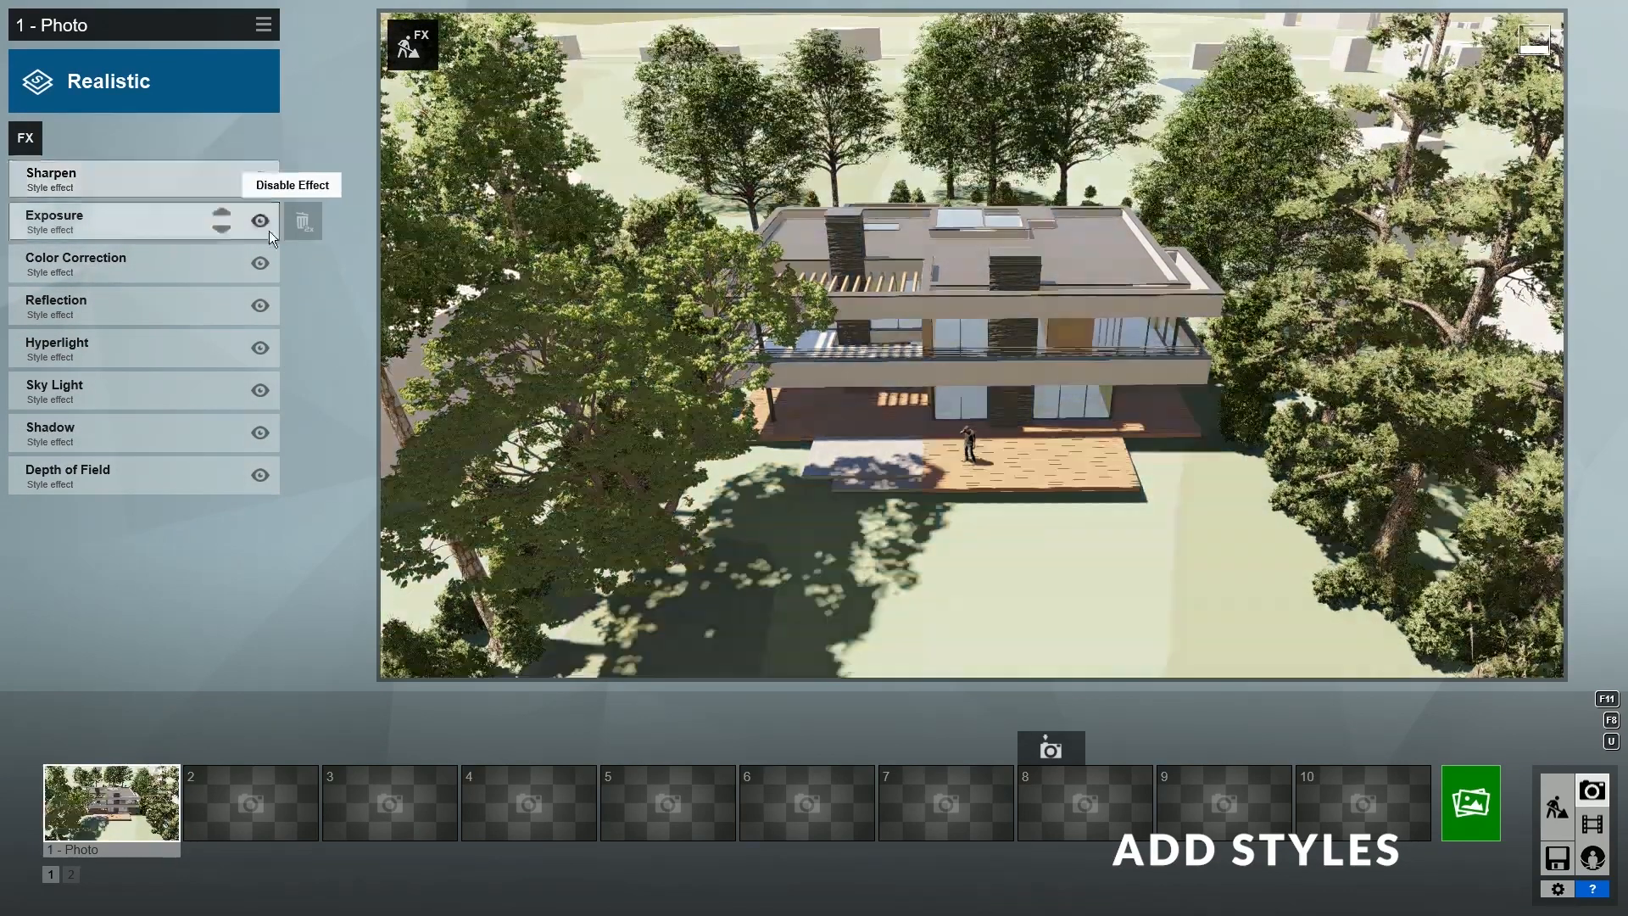
left_click(264, 261)
left_click(264, 260)
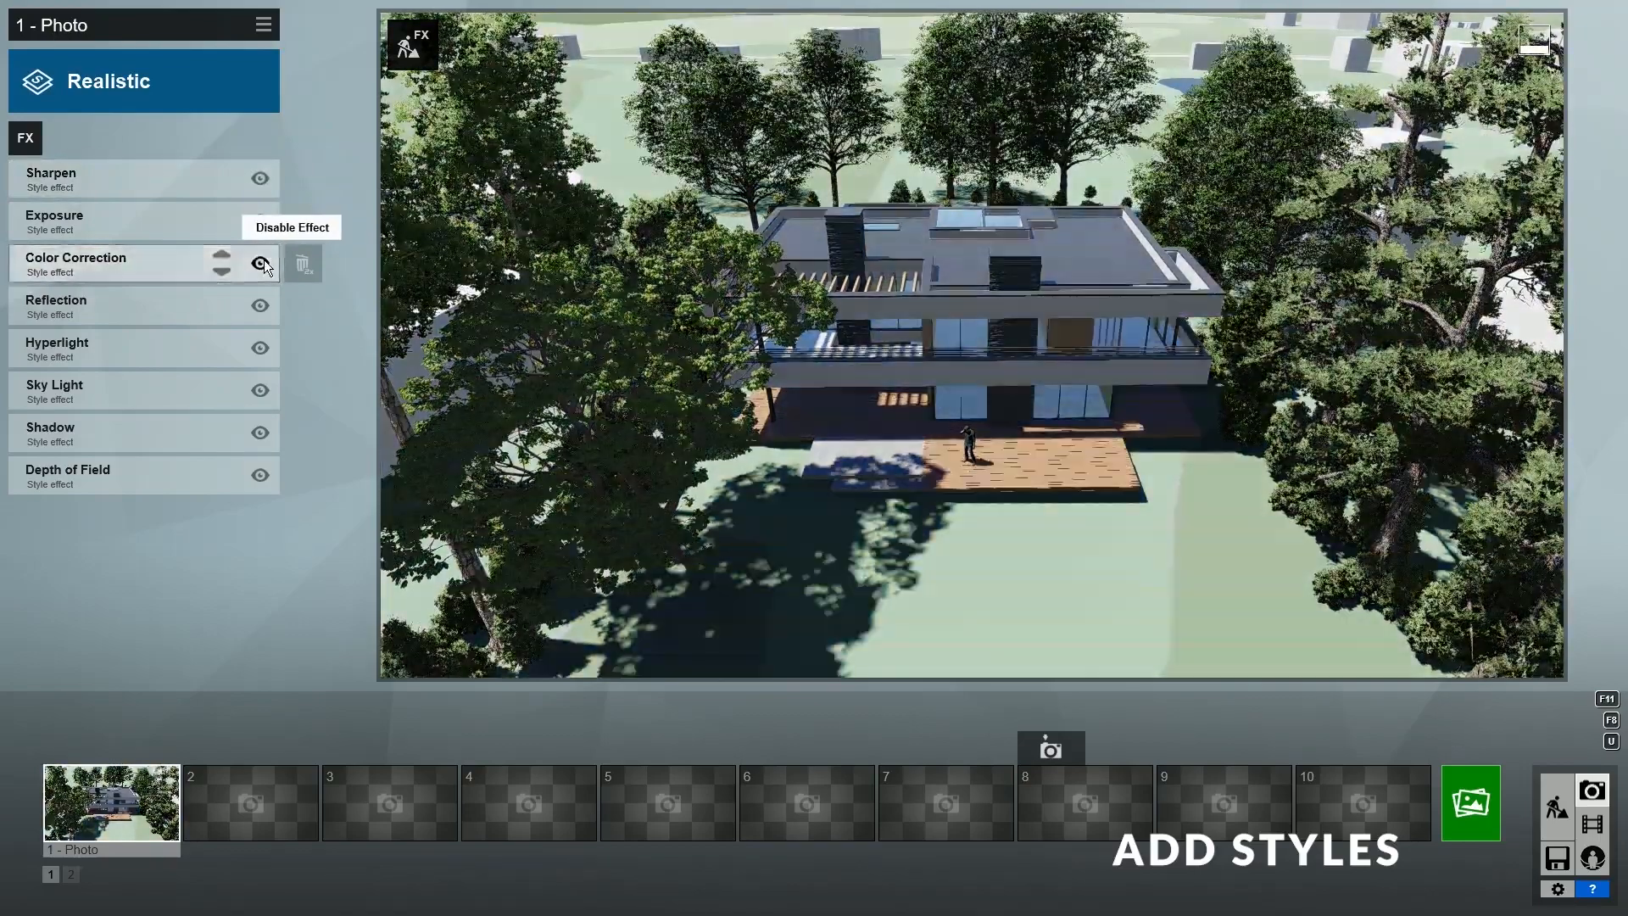
left_click(35, 143)
left_click(540, 302)
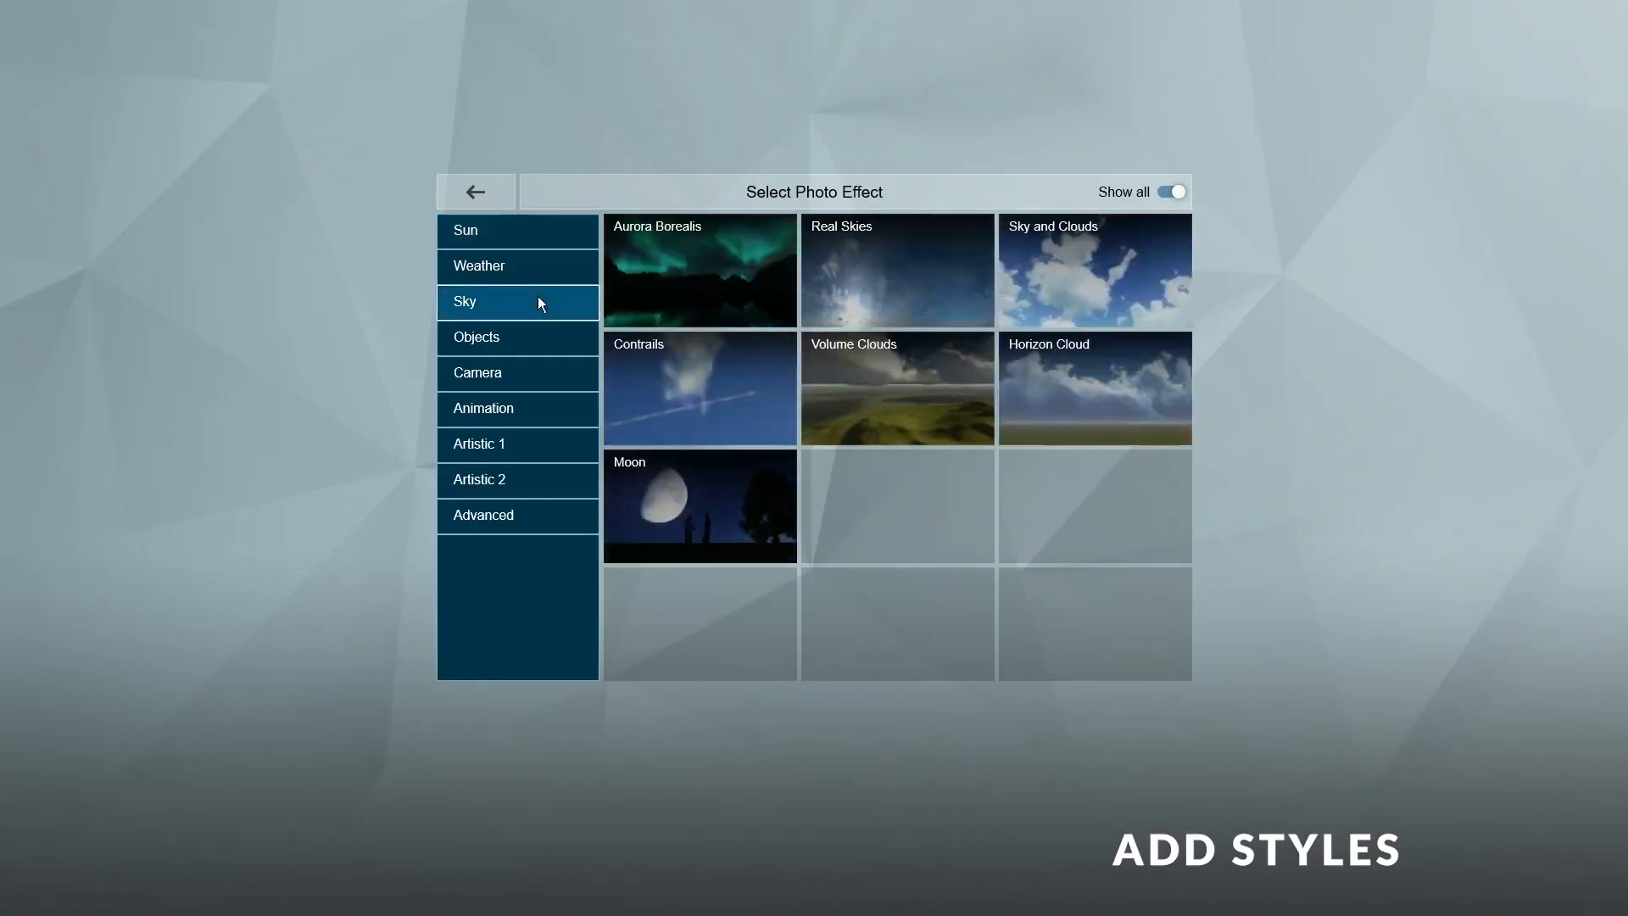
- Add Real Skies with a -16.4° heading and a Cloudy sky image
left_click(901, 270)
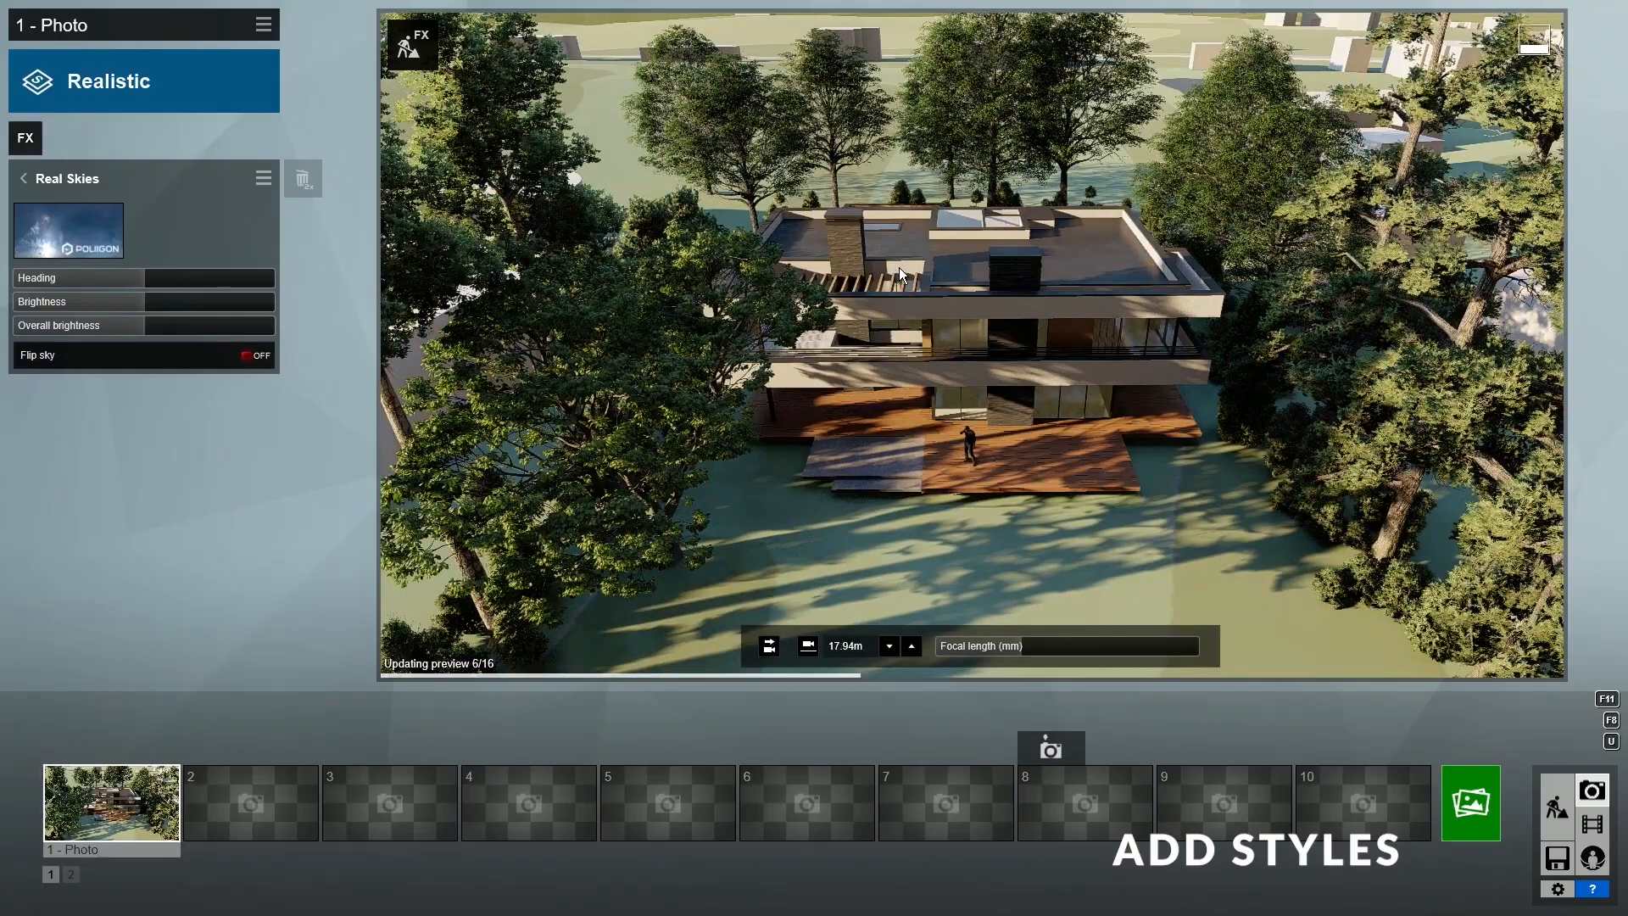
left_click_drag(214, 271, 131, 287)
left_click(104, 237)
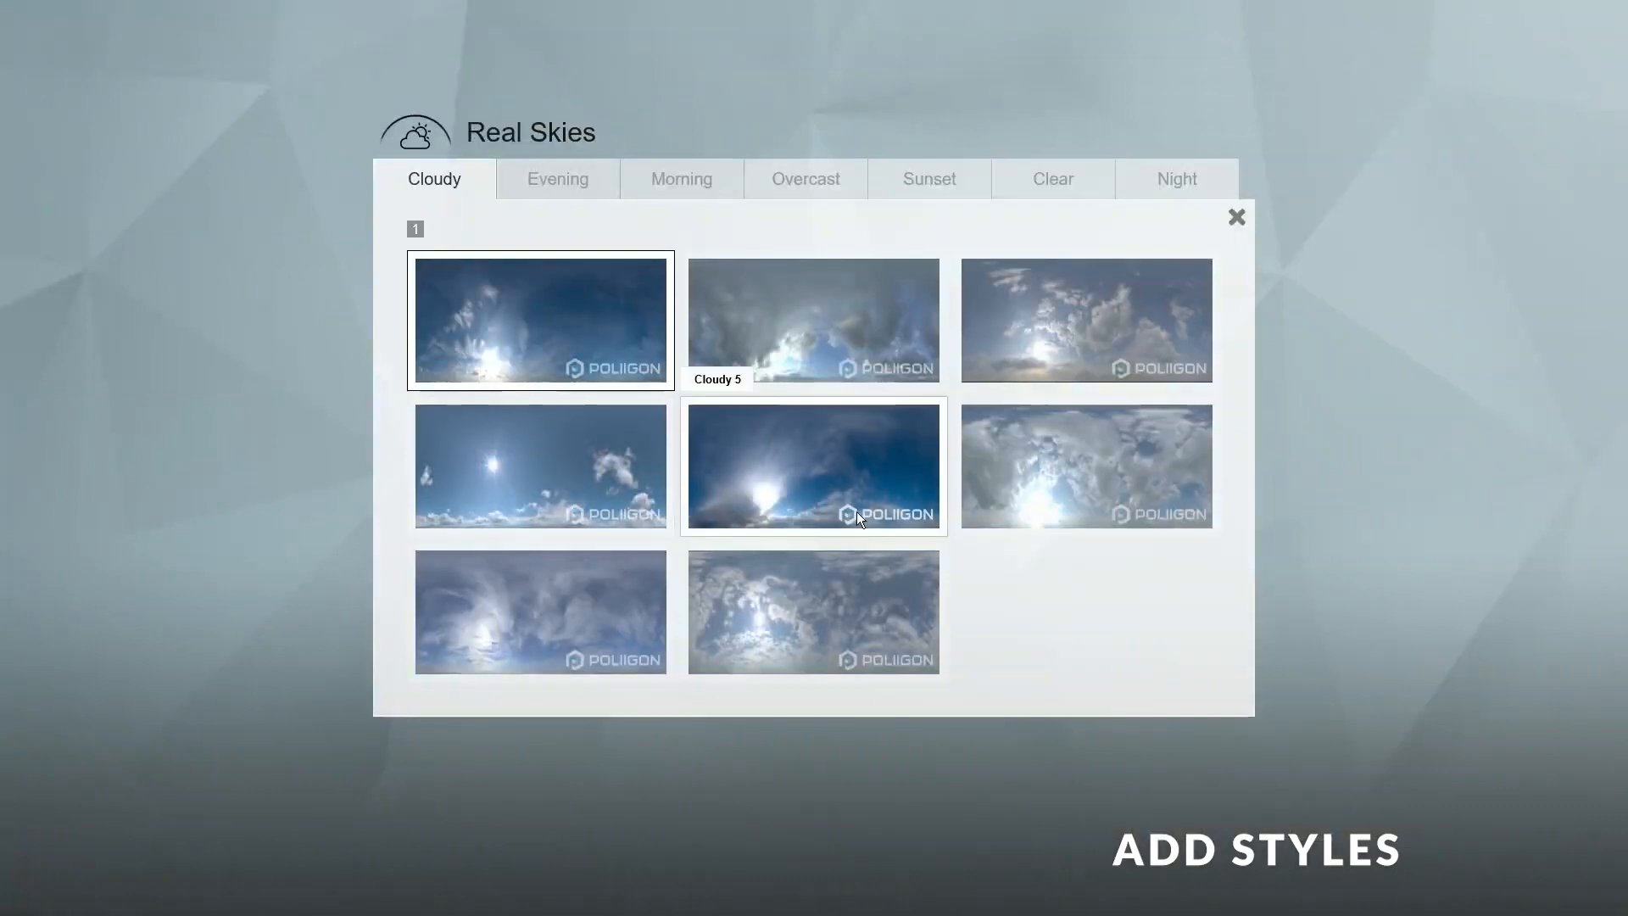
left_click(807, 622)
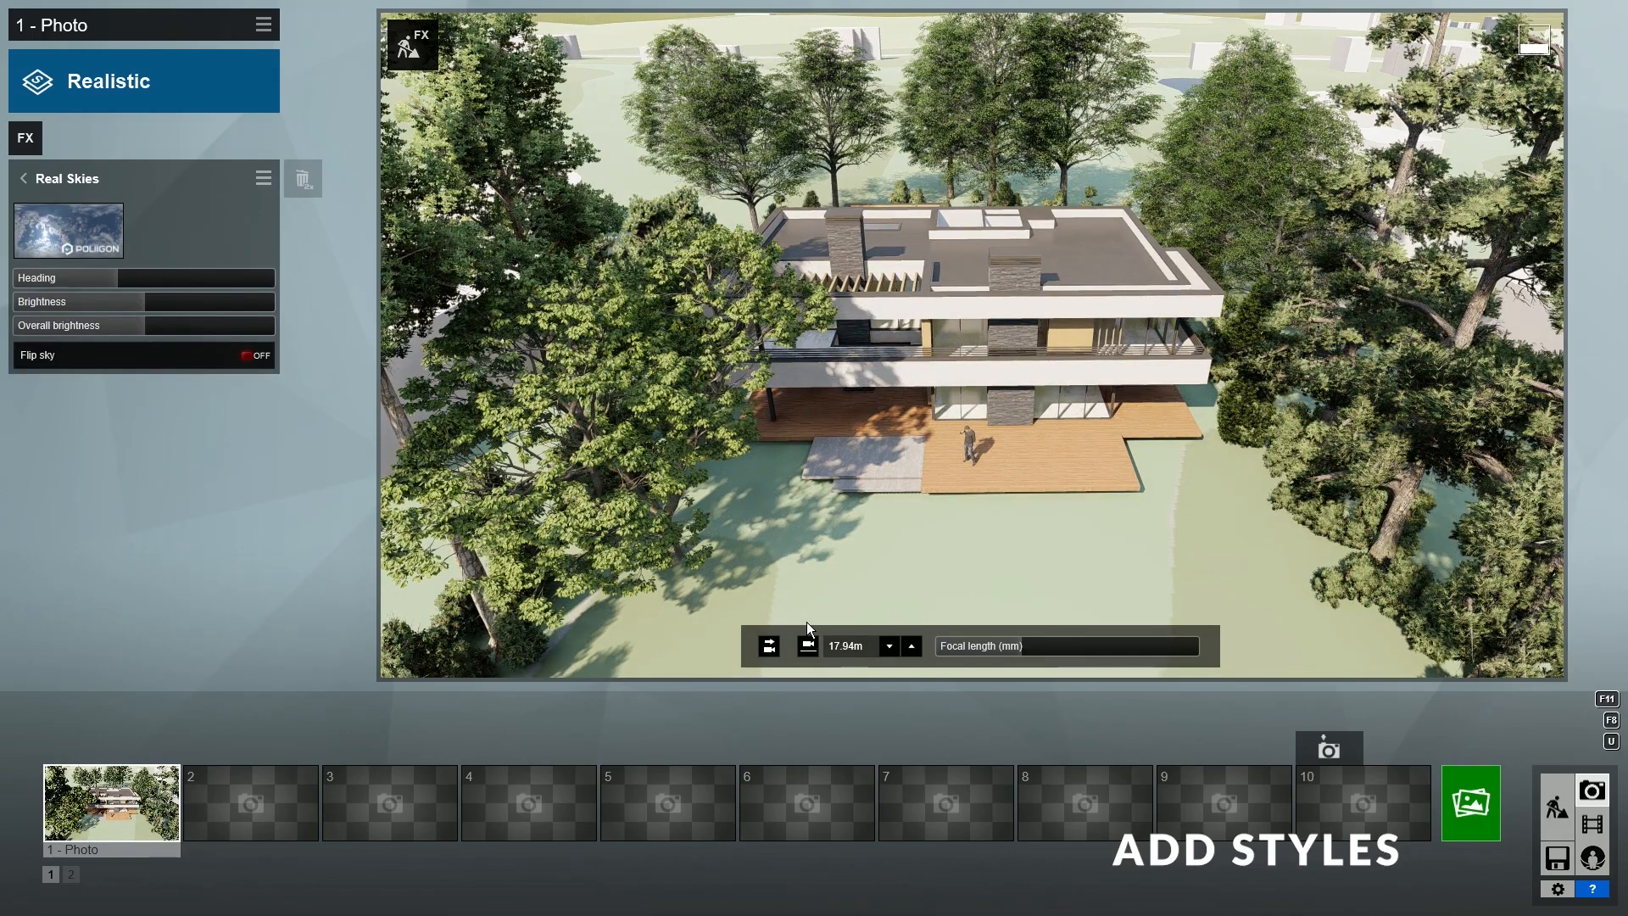
- Compare the photo with Real Skies and Color Correction toggled off and on, starting a higher-quality preview
left_click(26, 178)
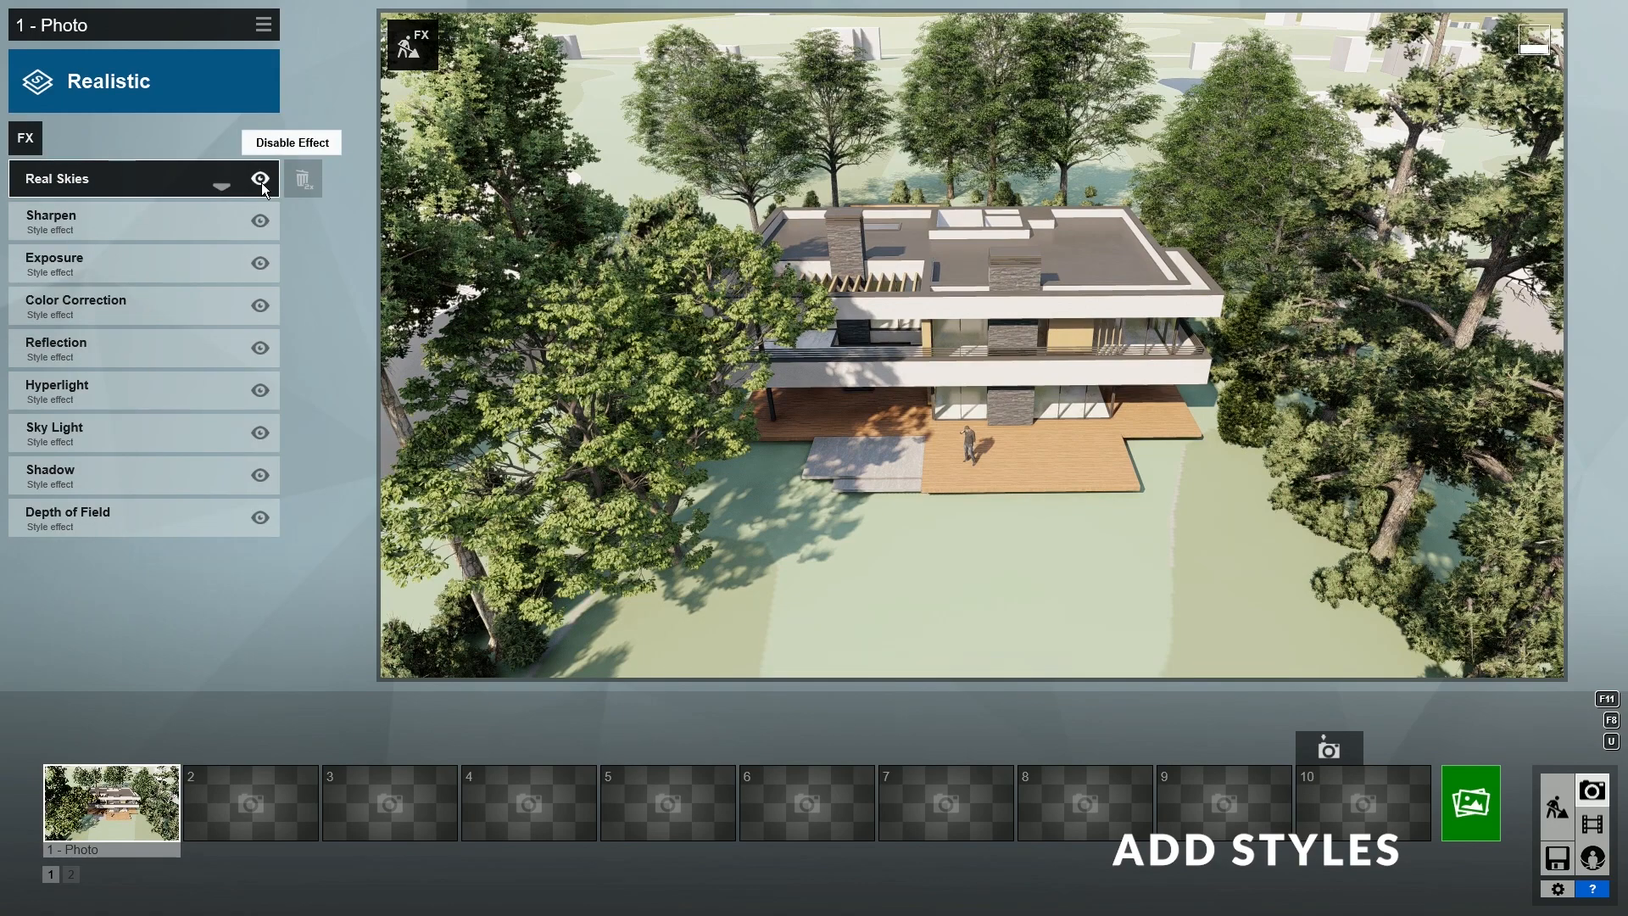
left_click(261, 181)
left_click(261, 181)
left_click(451, 668)
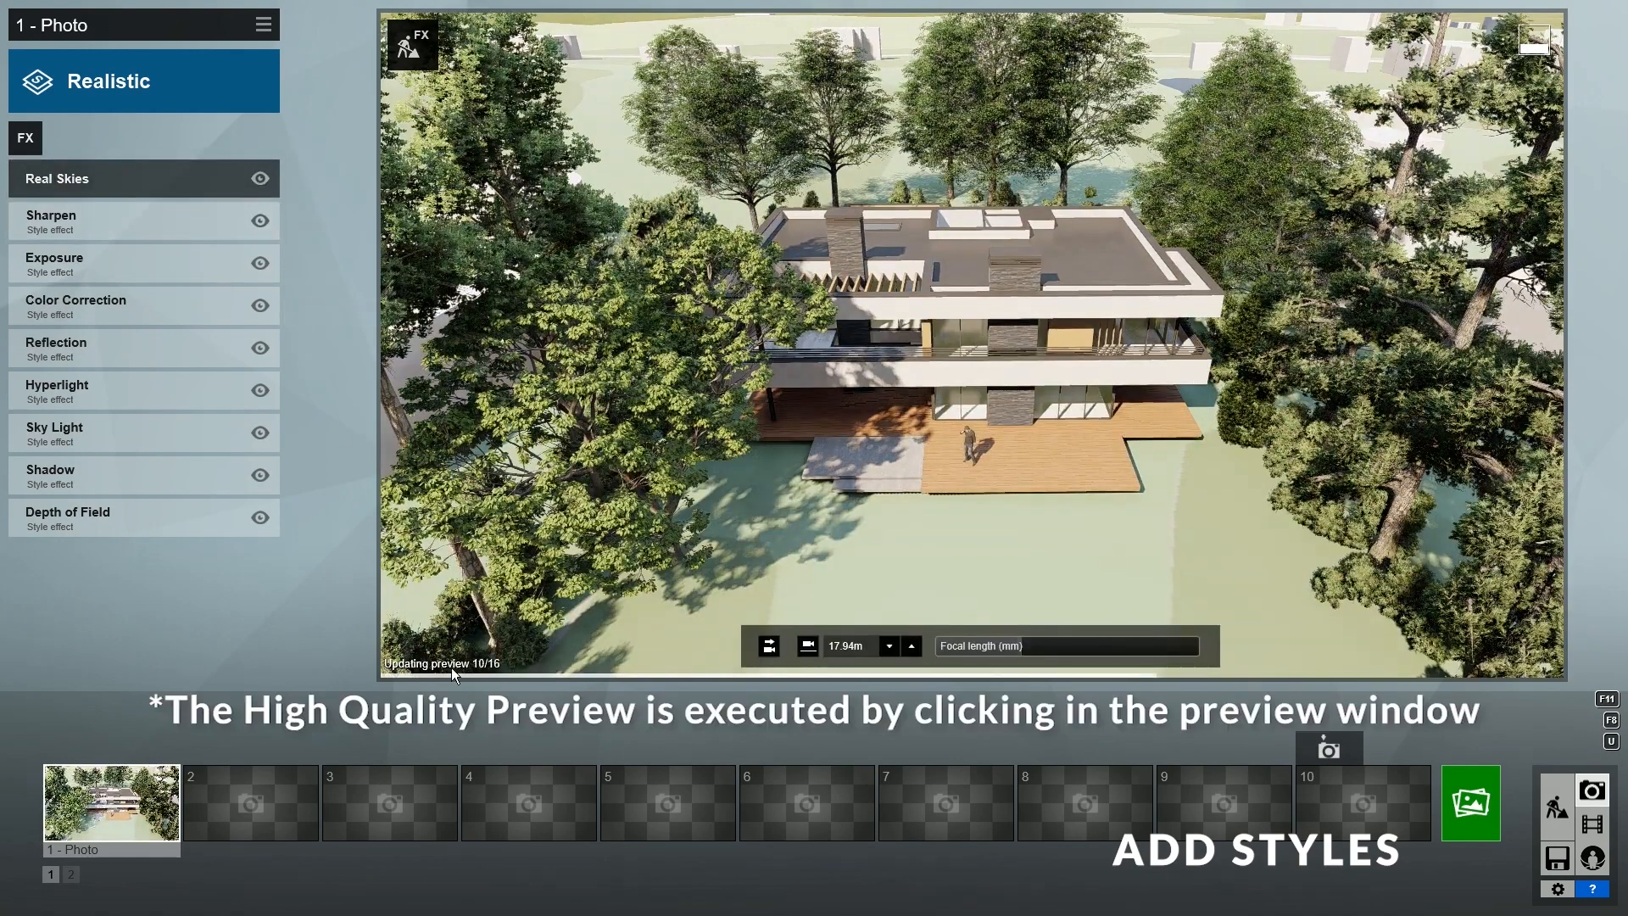
left_click(263, 305)
left_click(263, 304)
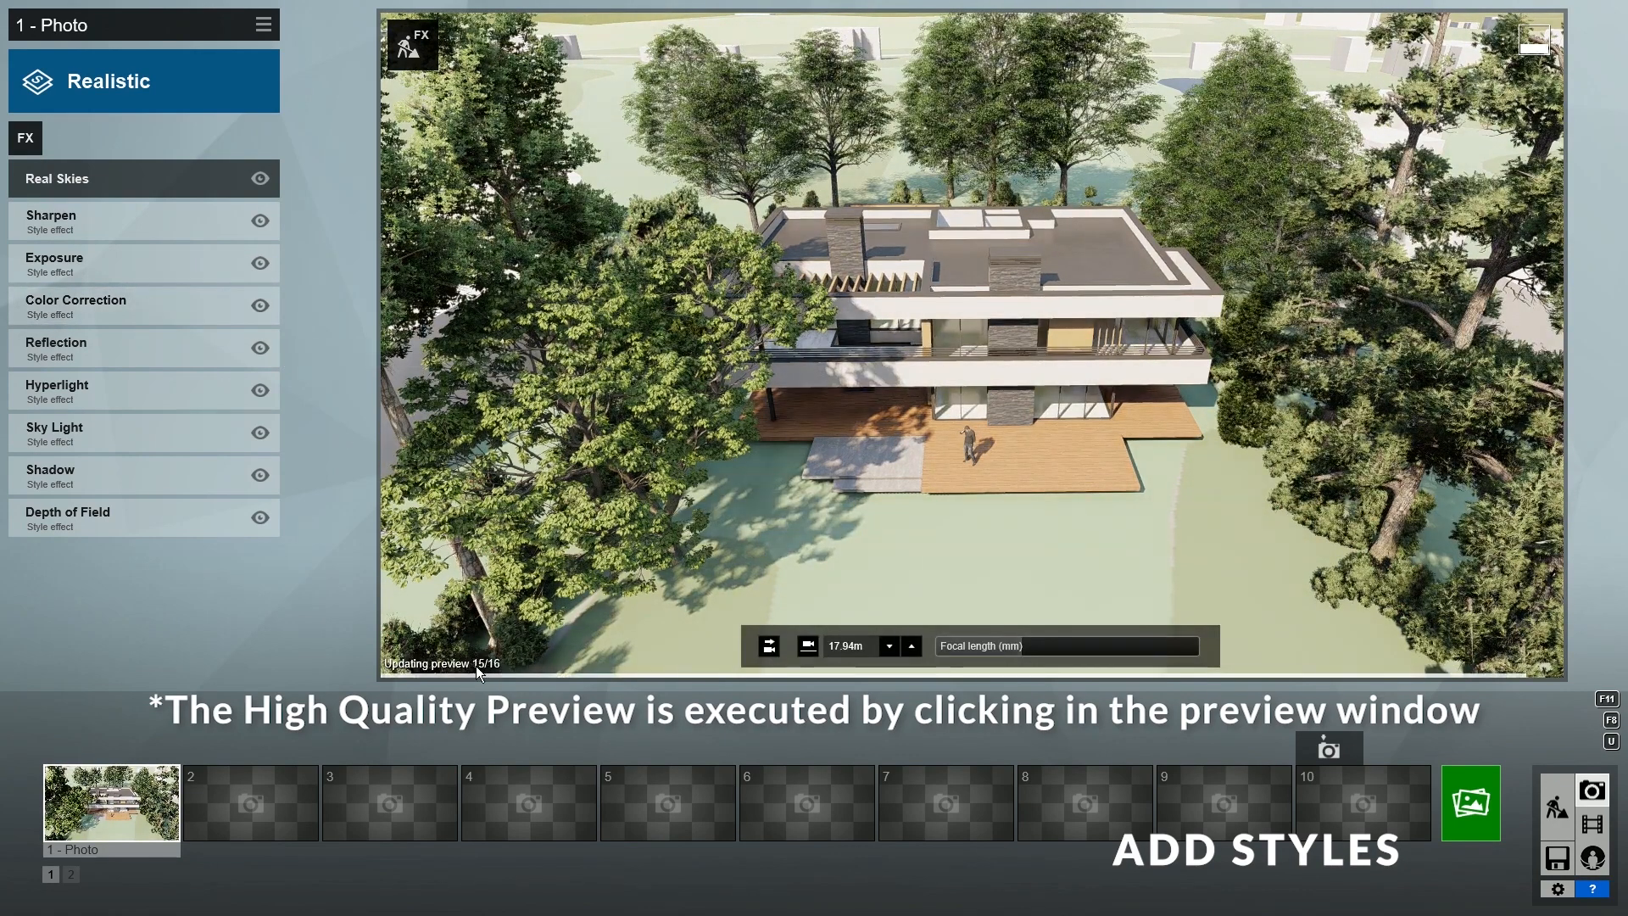
- Disable the high-quality preview option in Settings and go back to the first photo
left_click(1546, 888)
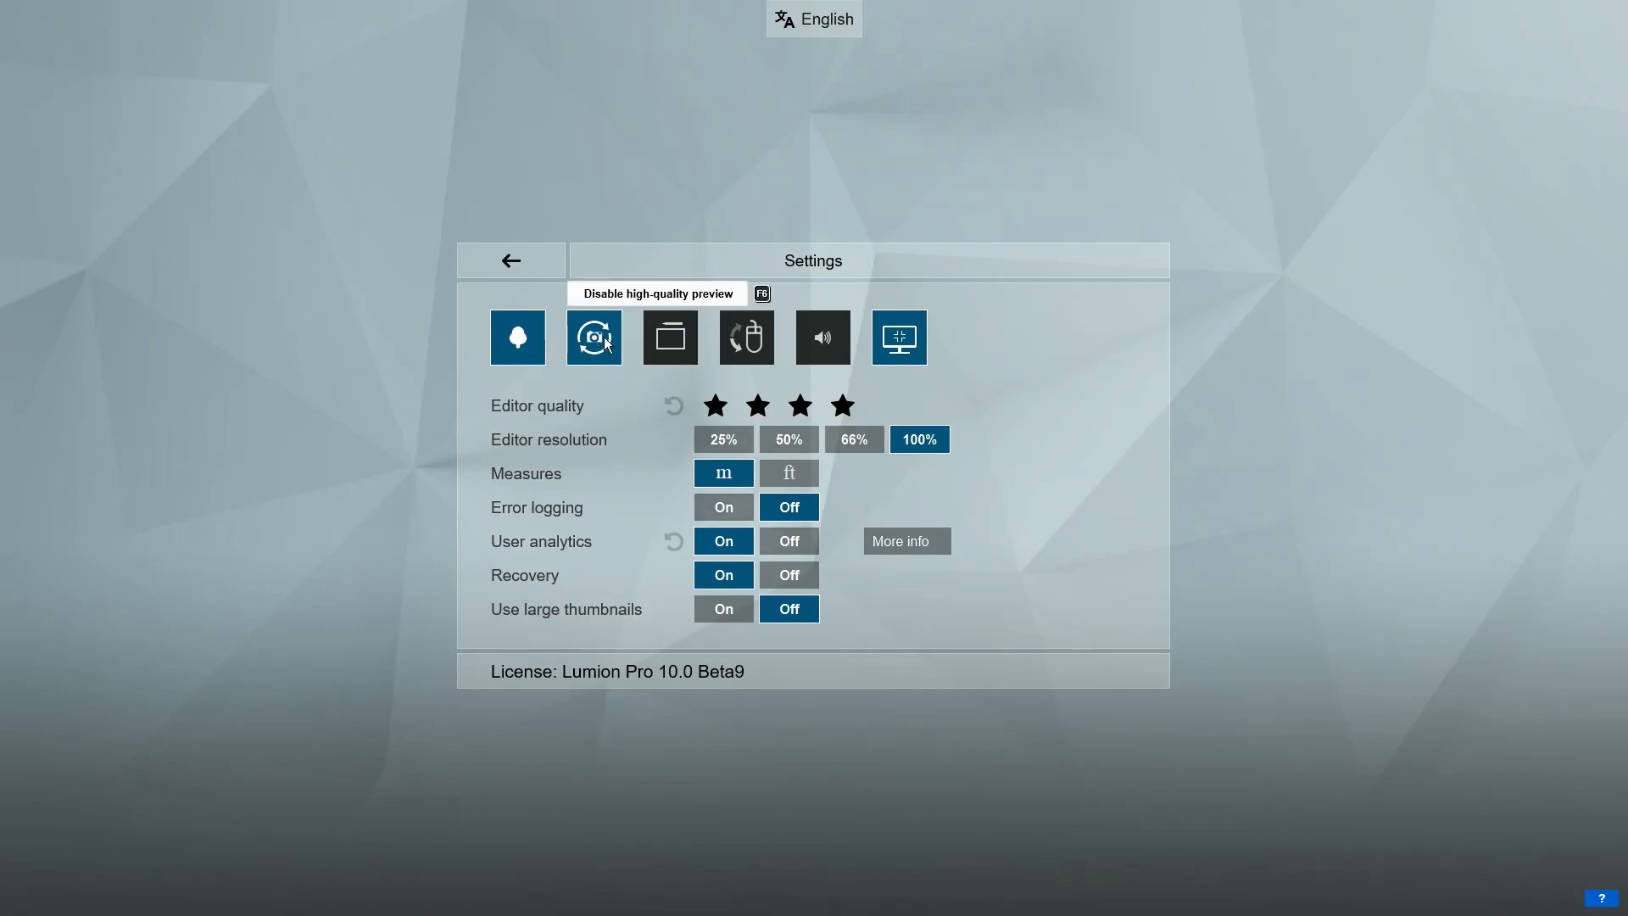
left_click(603, 338)
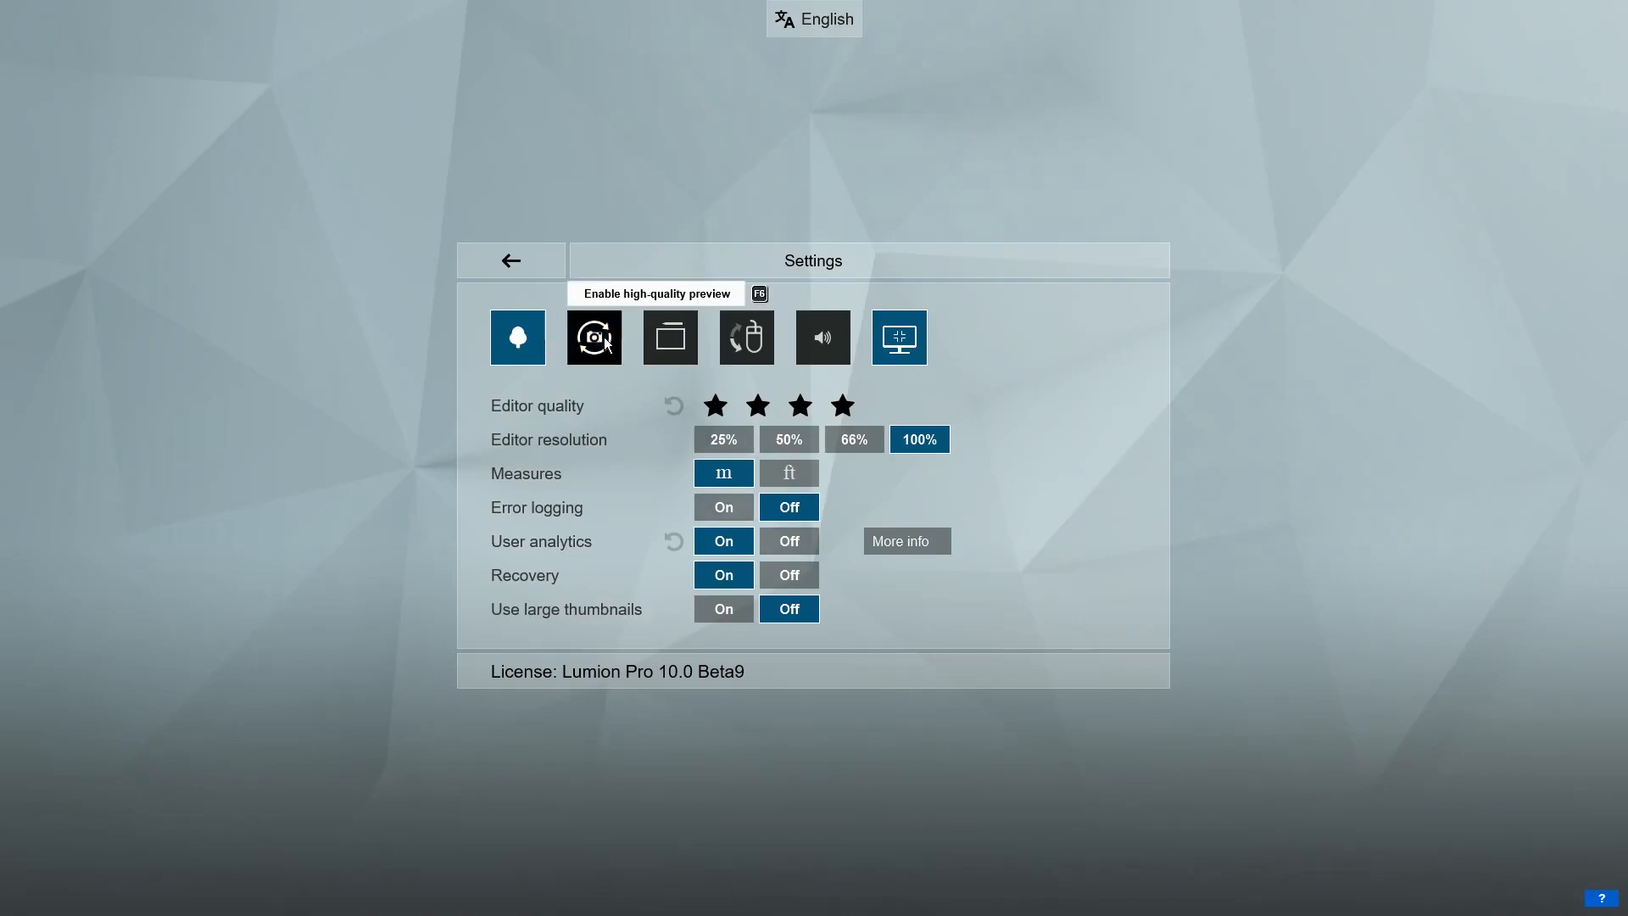
left_click(532, 263)
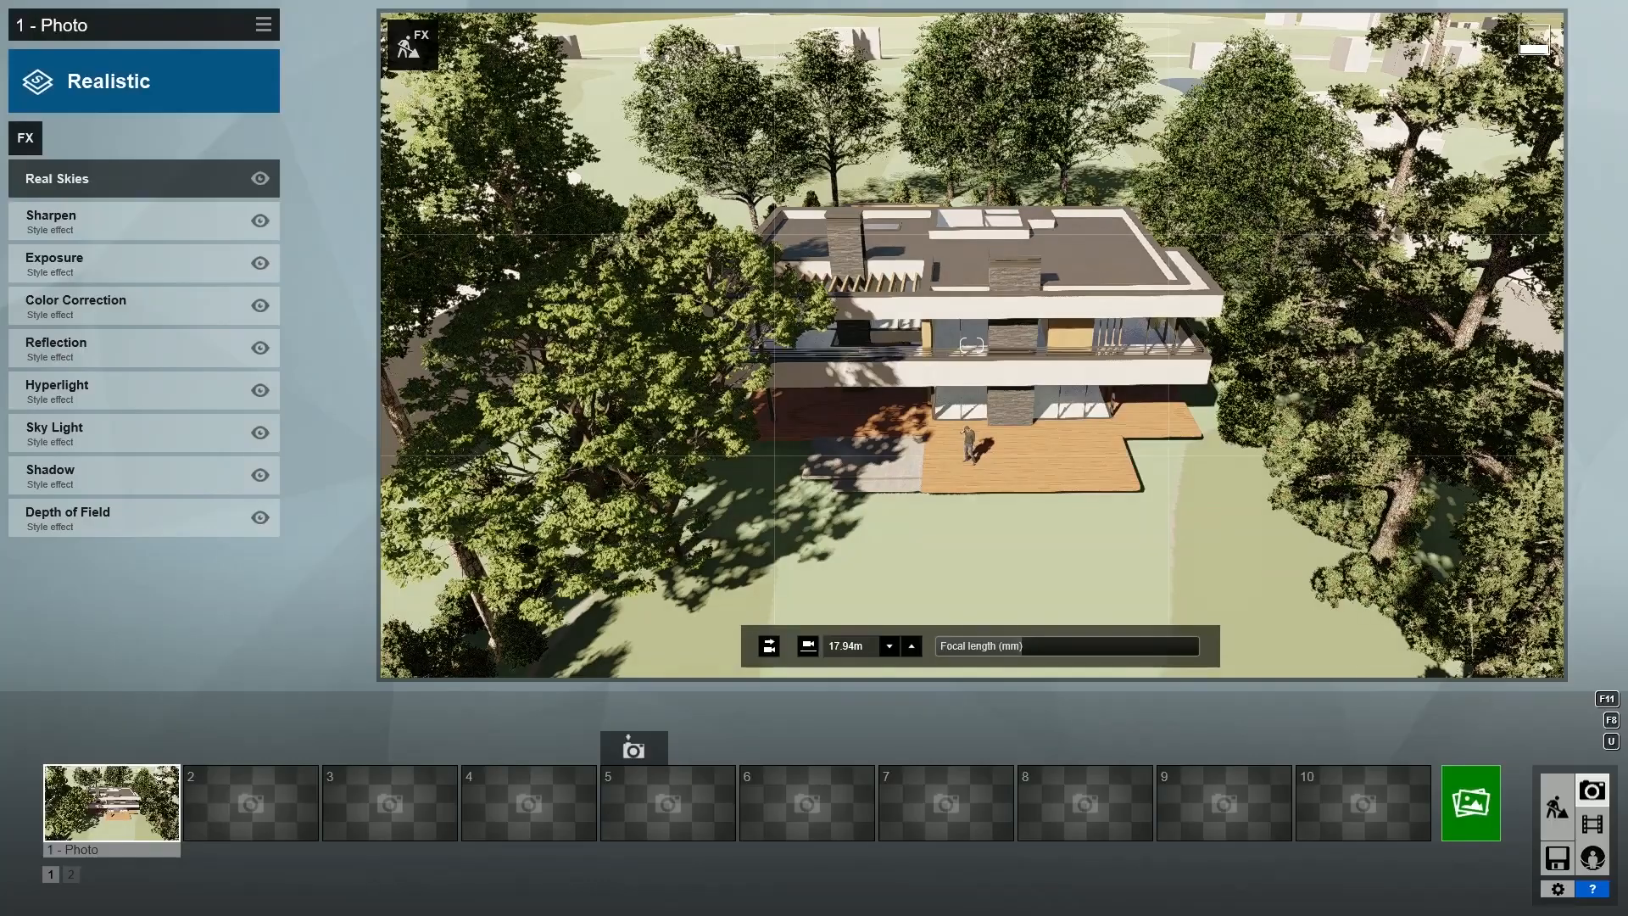
- Pull the camera back over the site and store the wide view in photo slot 2
key("s")
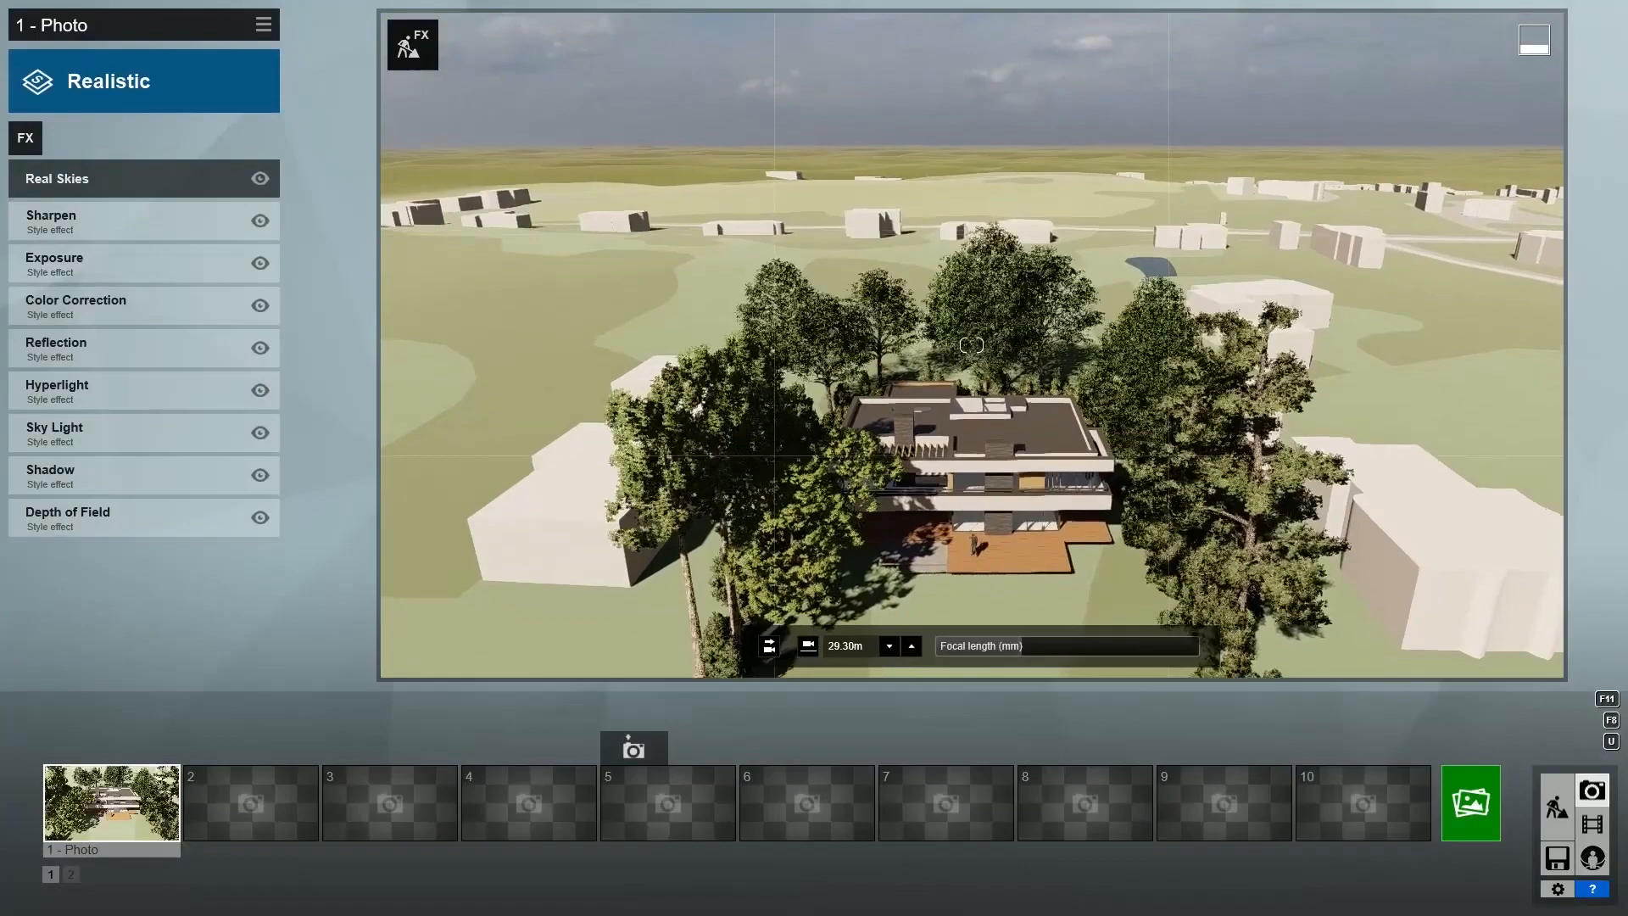
right_click_drag(972, 345, 968, 355)
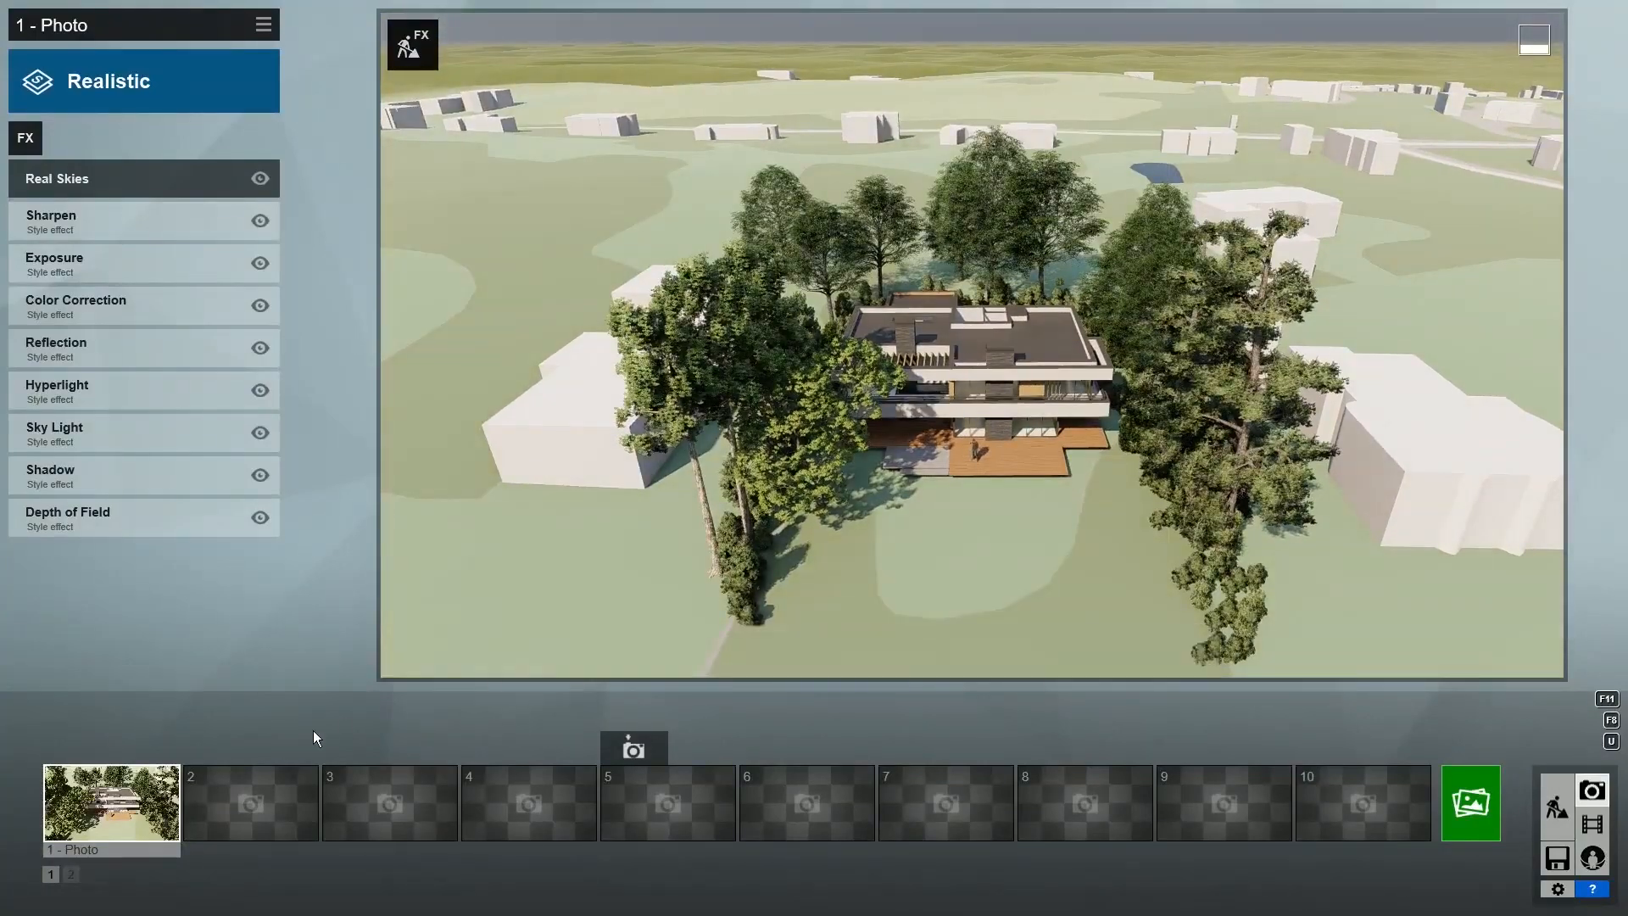
left_click(242, 753)
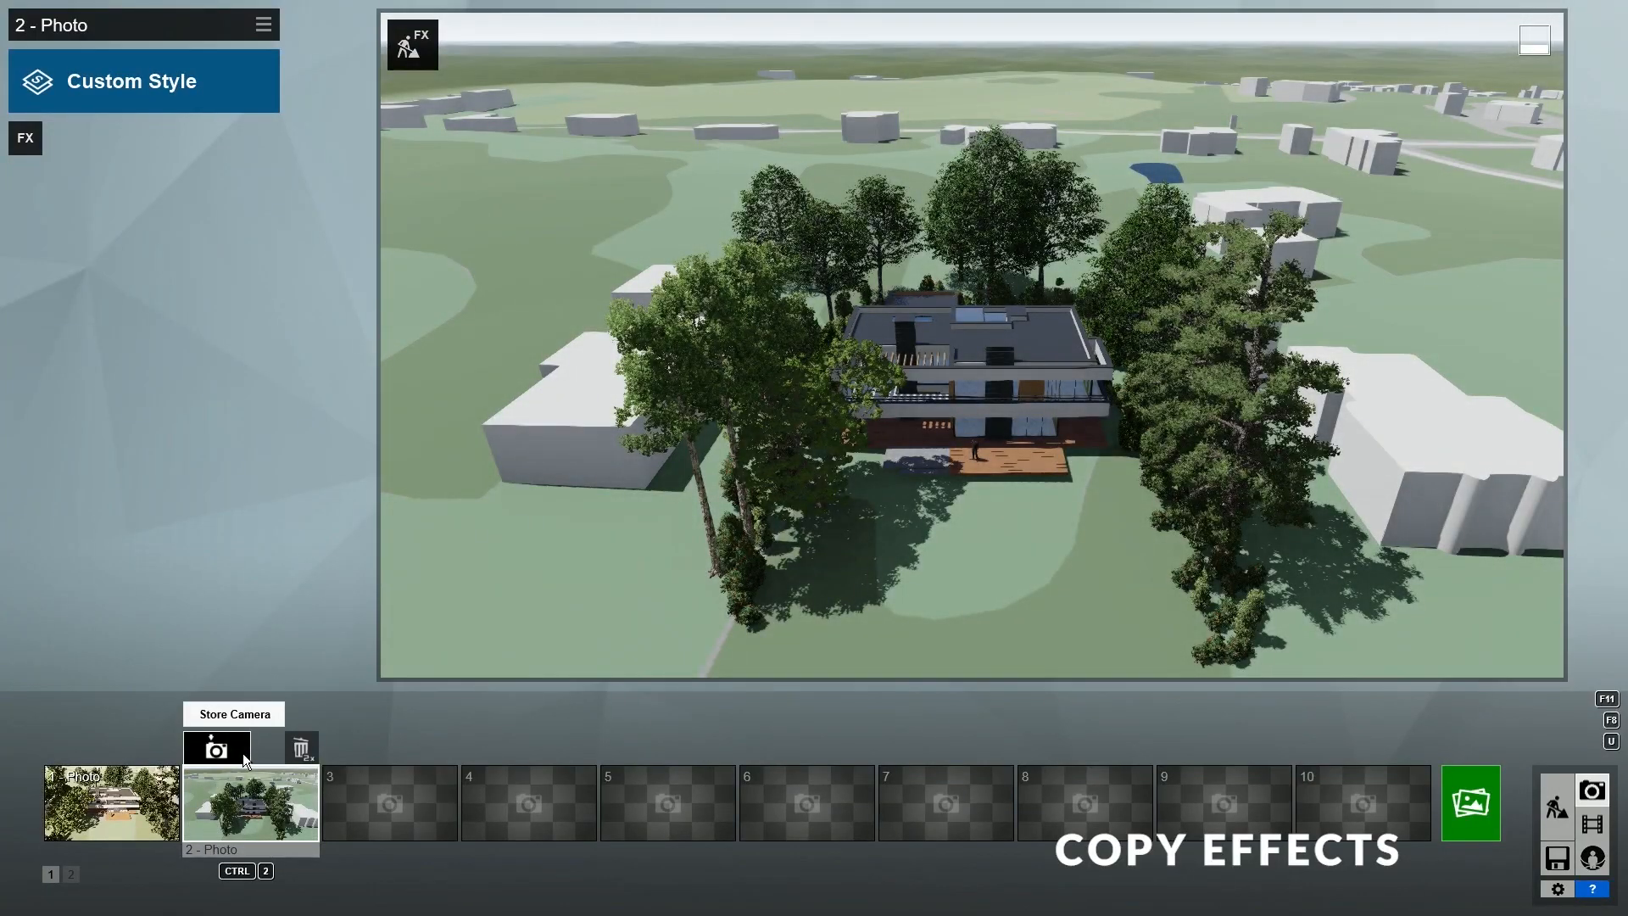
- Copy the first photo's effects and paste them into the second photo
left_click(169, 806)
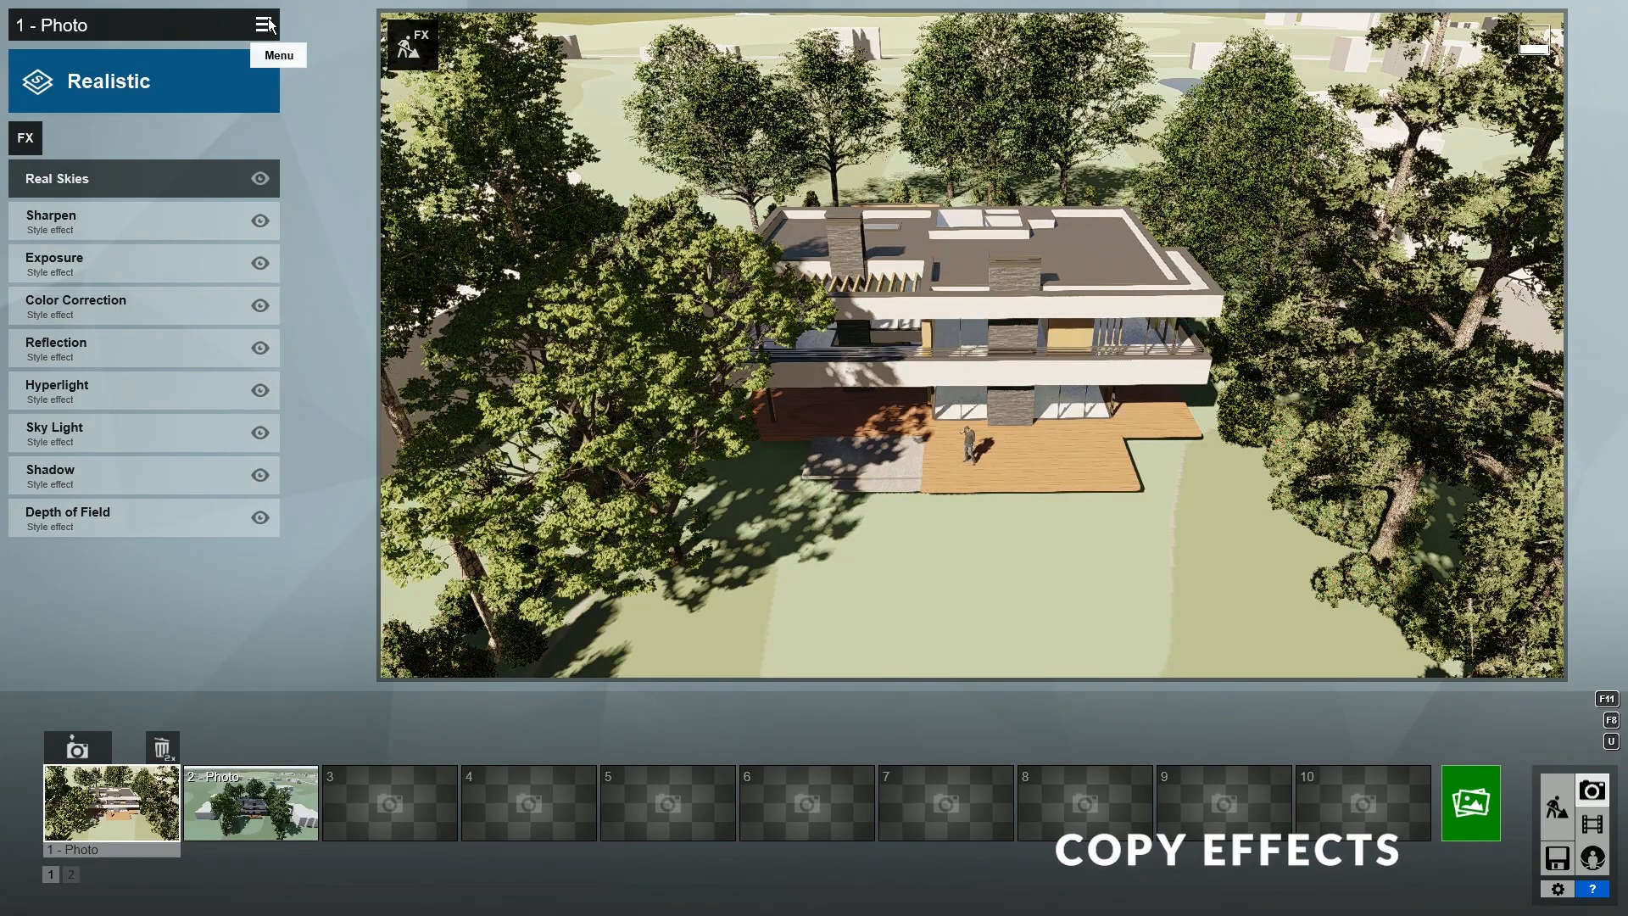
left_click(268, 25)
mouse_move(231, 38)
left_click(161, 39)
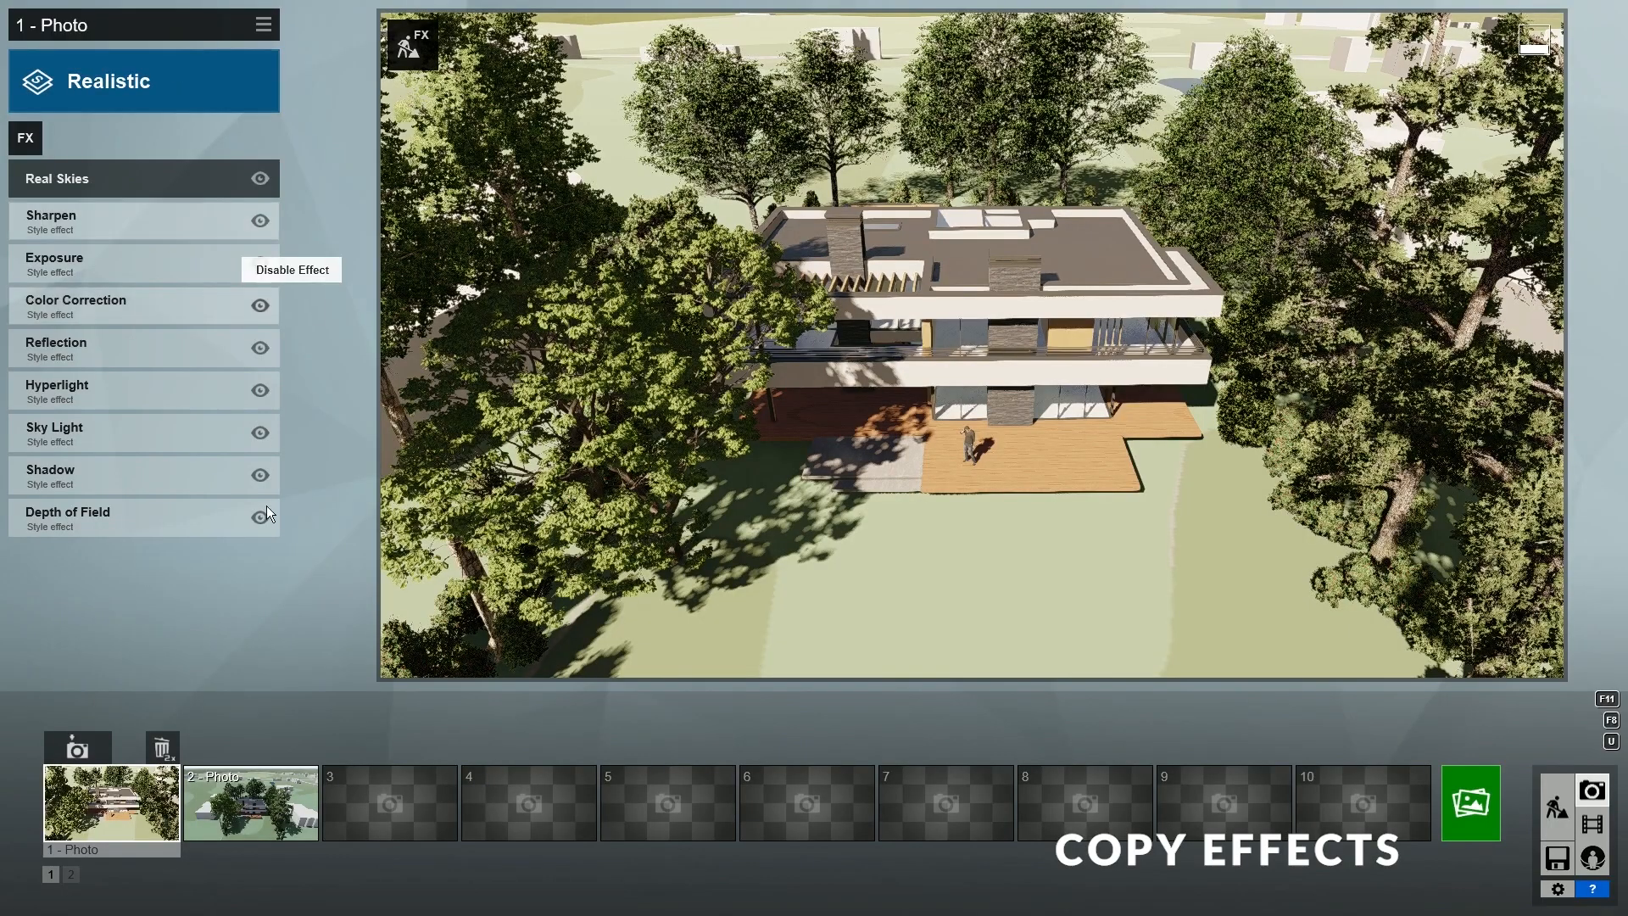
left_click(251, 802)
left_click(267, 26)
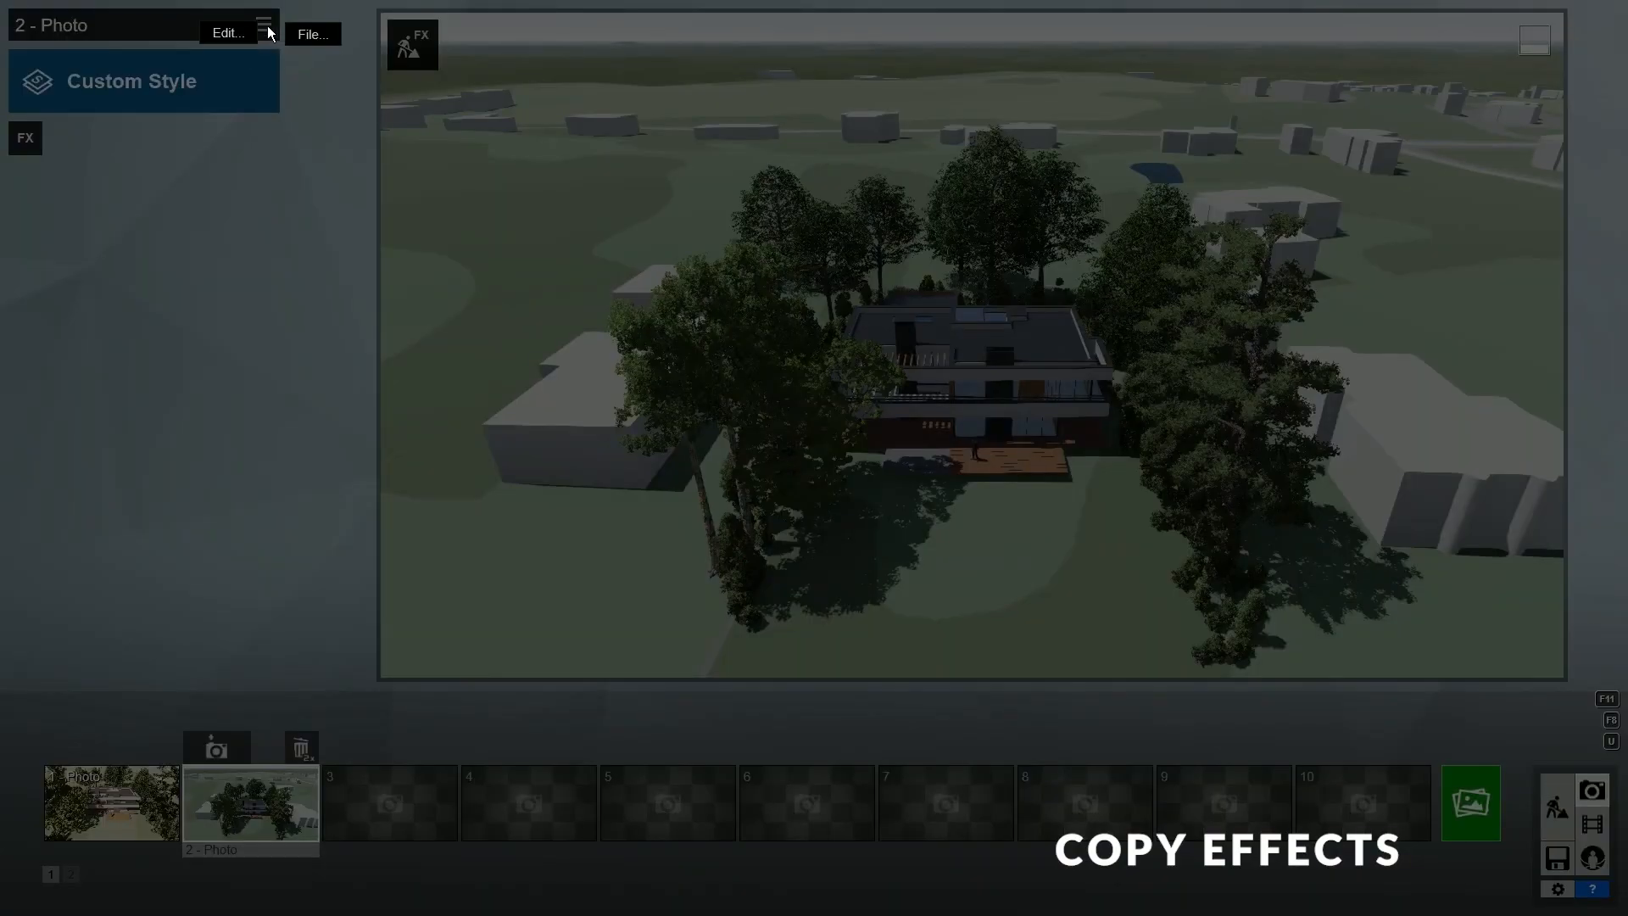
mouse_move(236, 33)
left_click(302, 33)
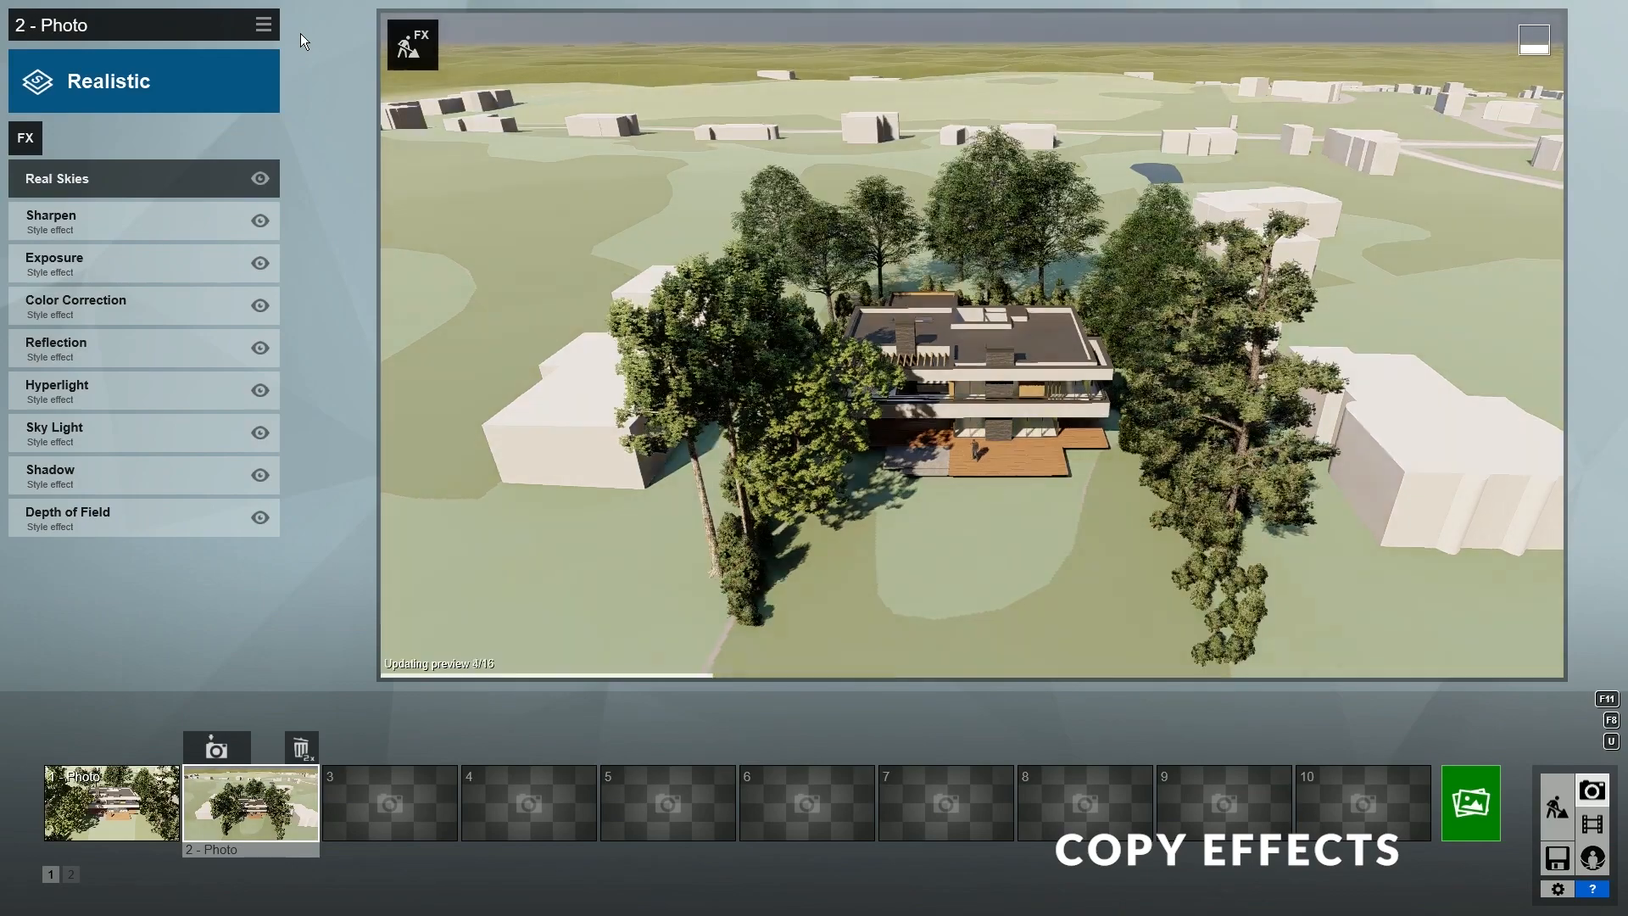
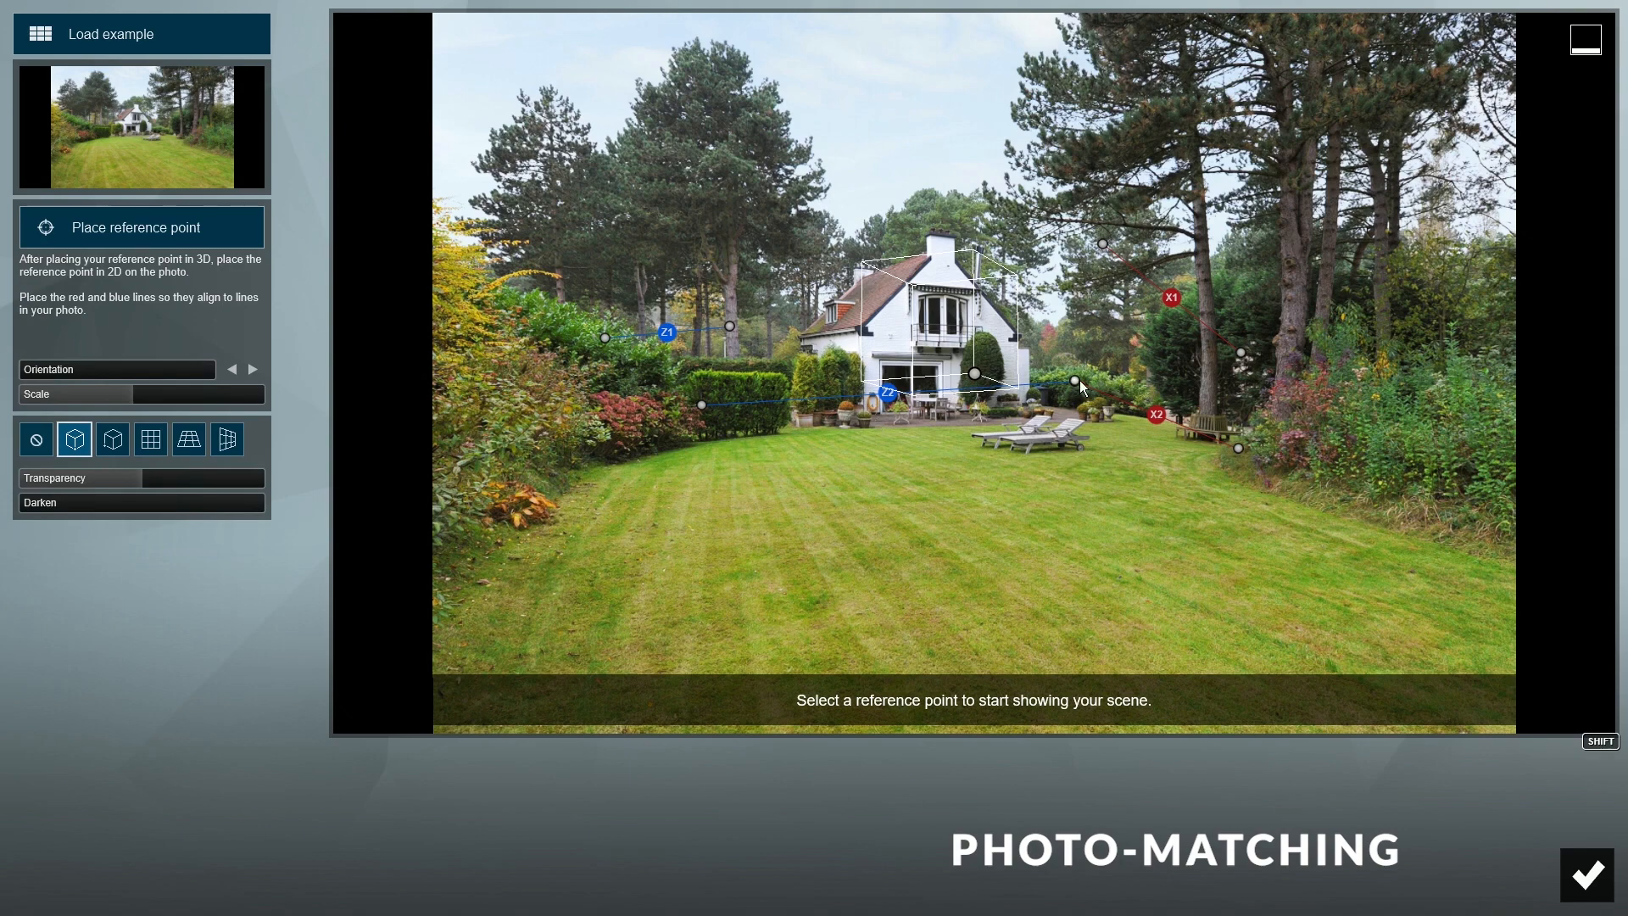
- Place the red X1/X2 and blue Z1/Z2 line ends on the house's roof and side edges
left_click_drag(1077, 381, 795, 336)
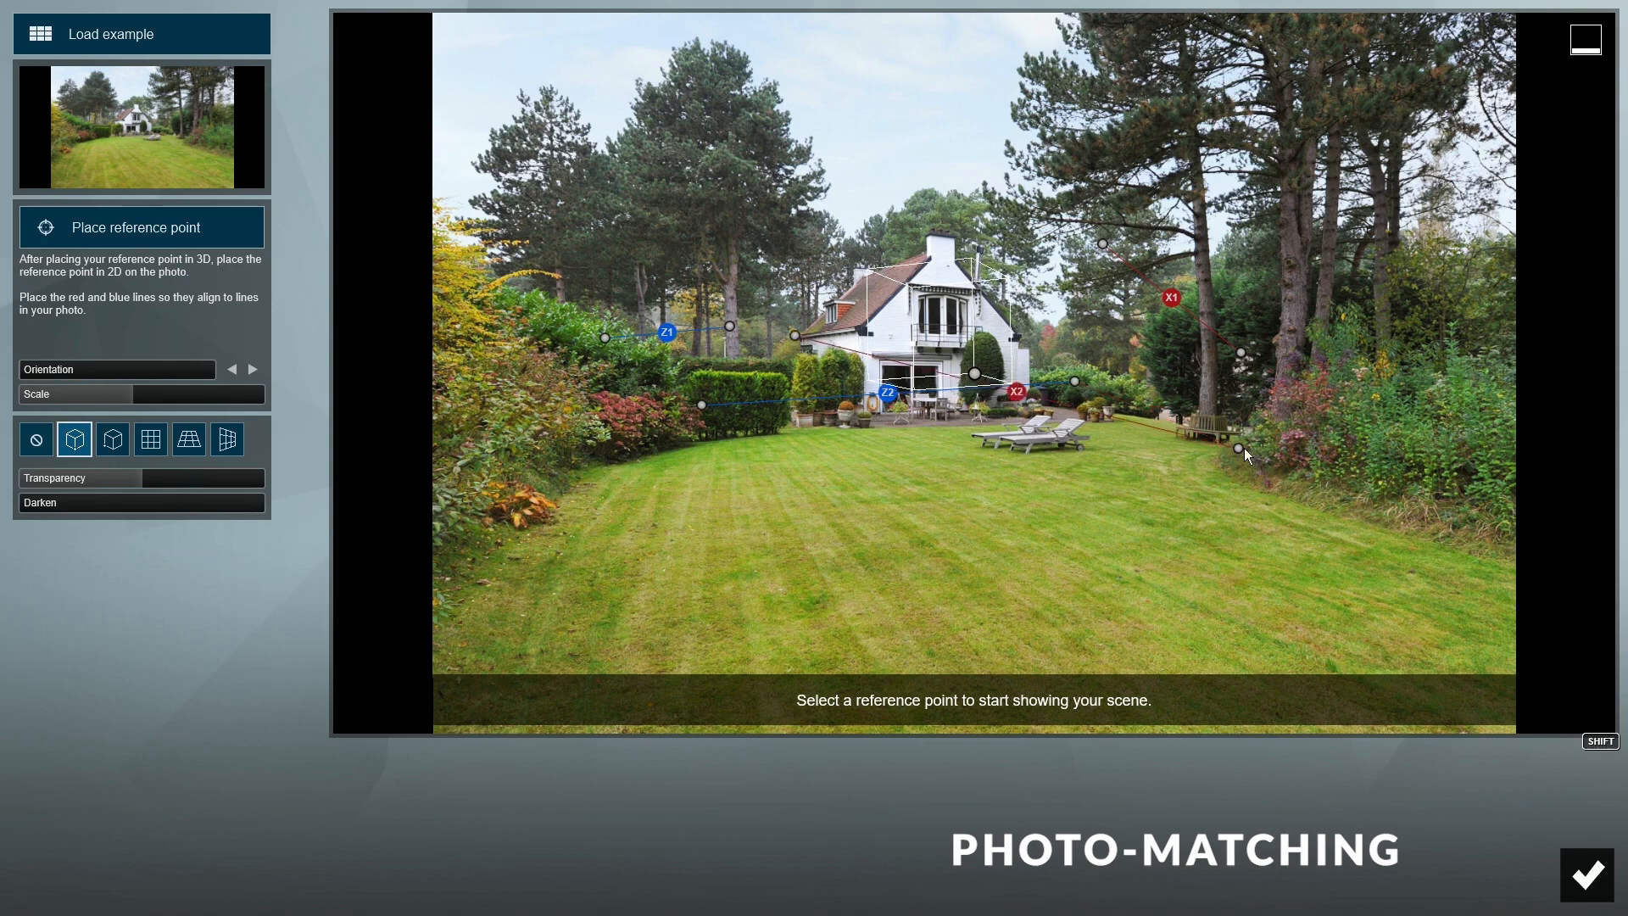
left_click_drag(1239, 449, 862, 326)
left_click_drag(1102, 244, 861, 273)
left_click_drag(1241, 352, 925, 252)
left_click_drag(702, 404, 873, 355)
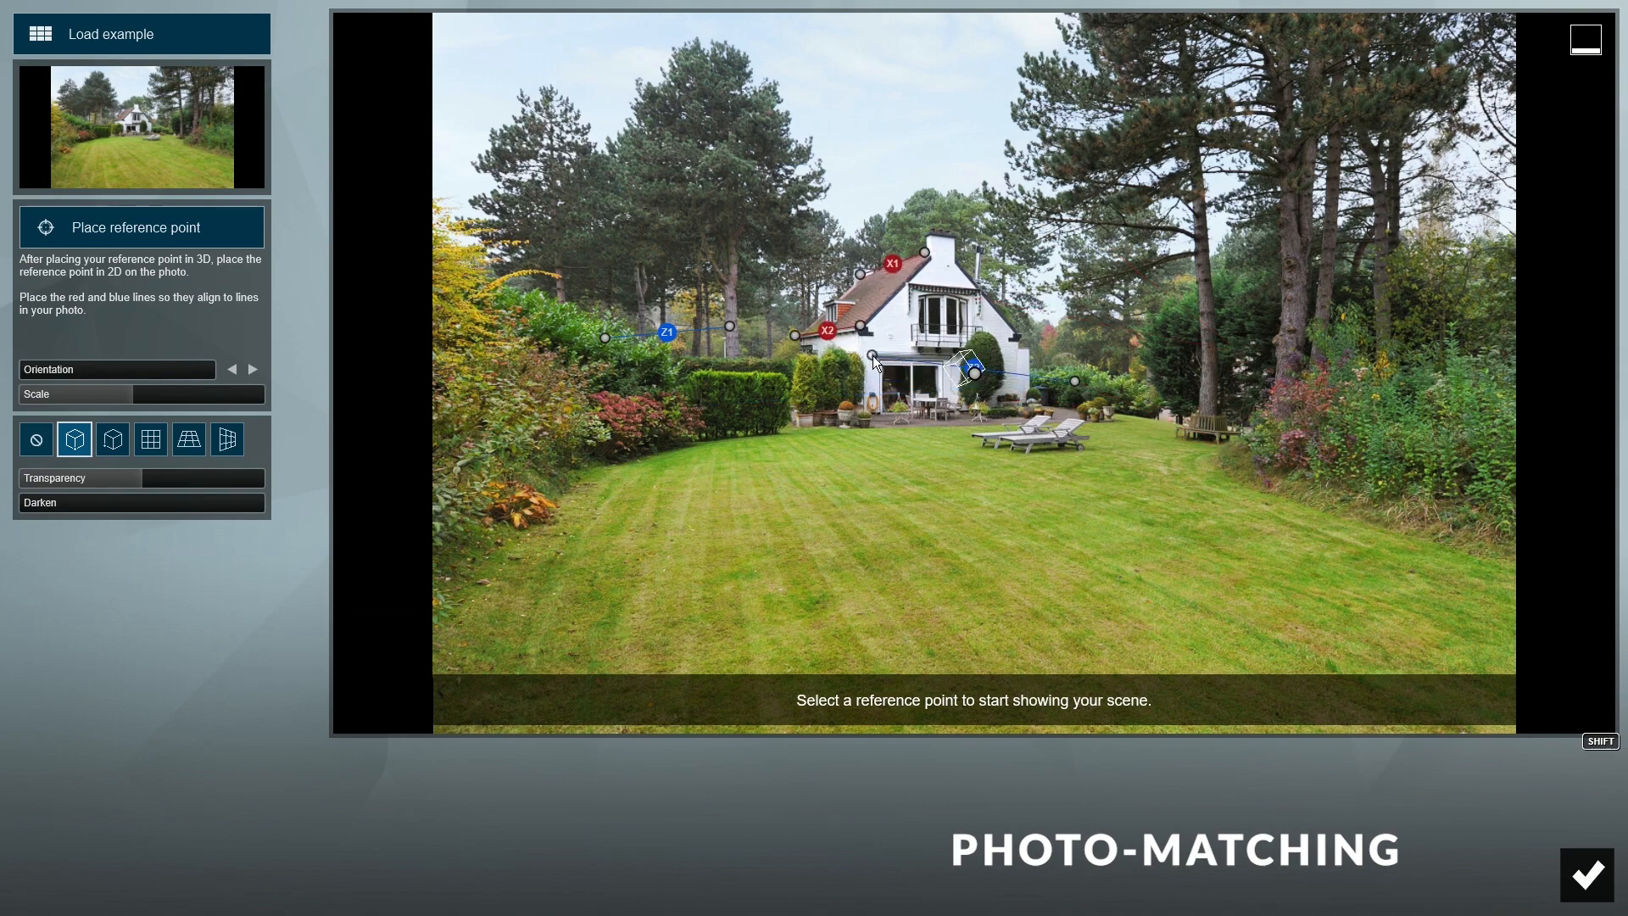
left_click_drag(1073, 380, 978, 289)
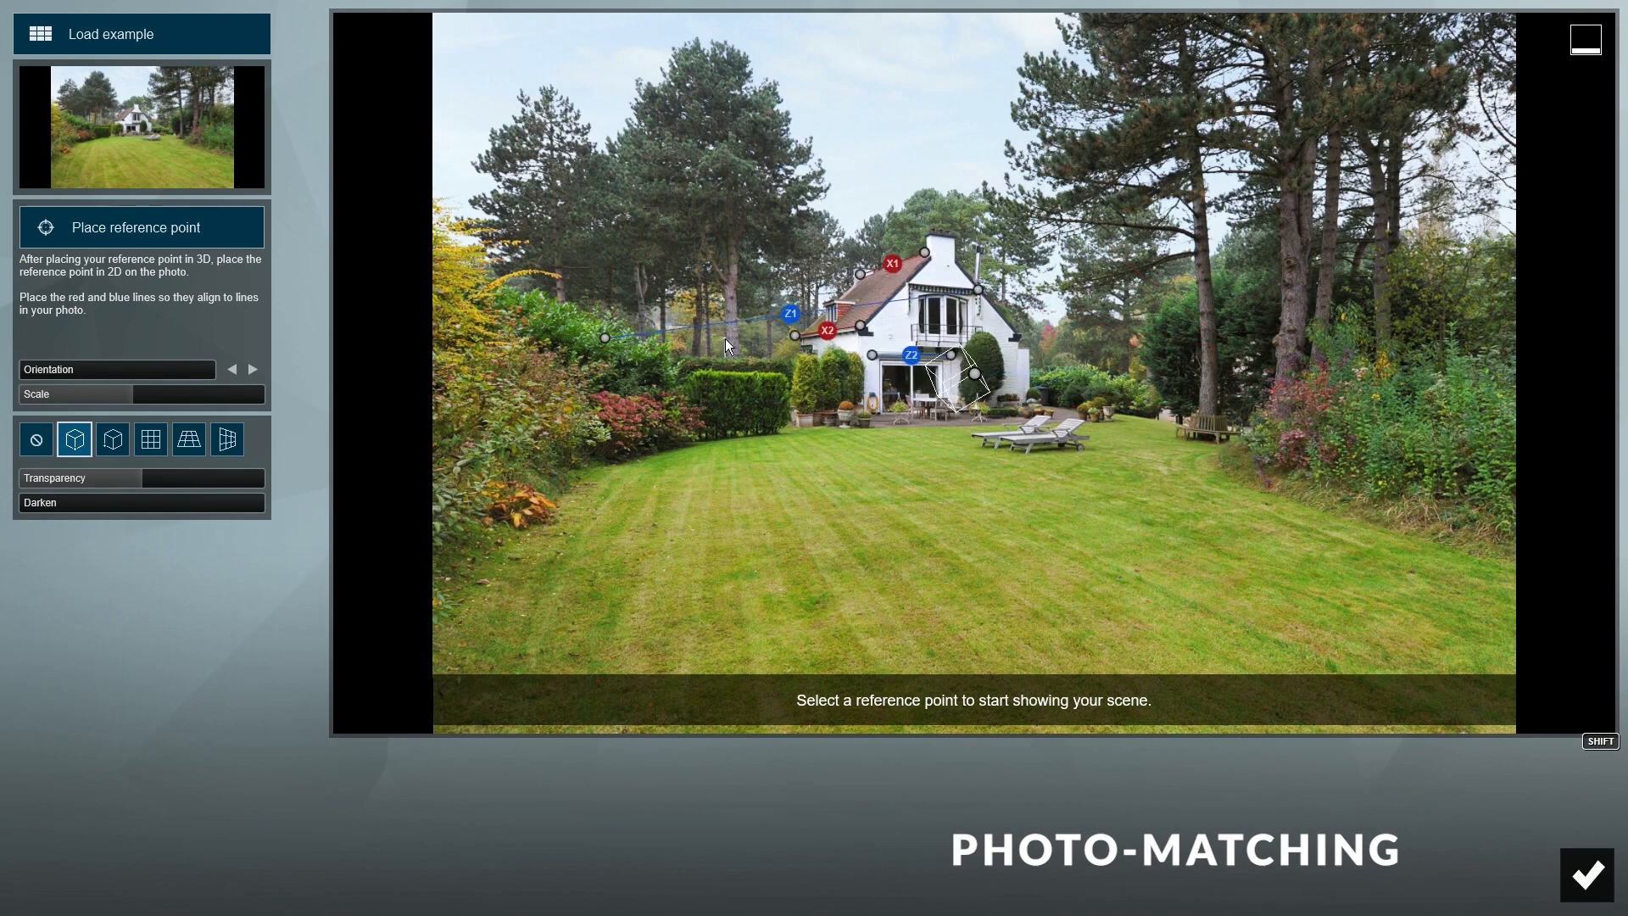
left_click_drag(605, 338, 971, 290)
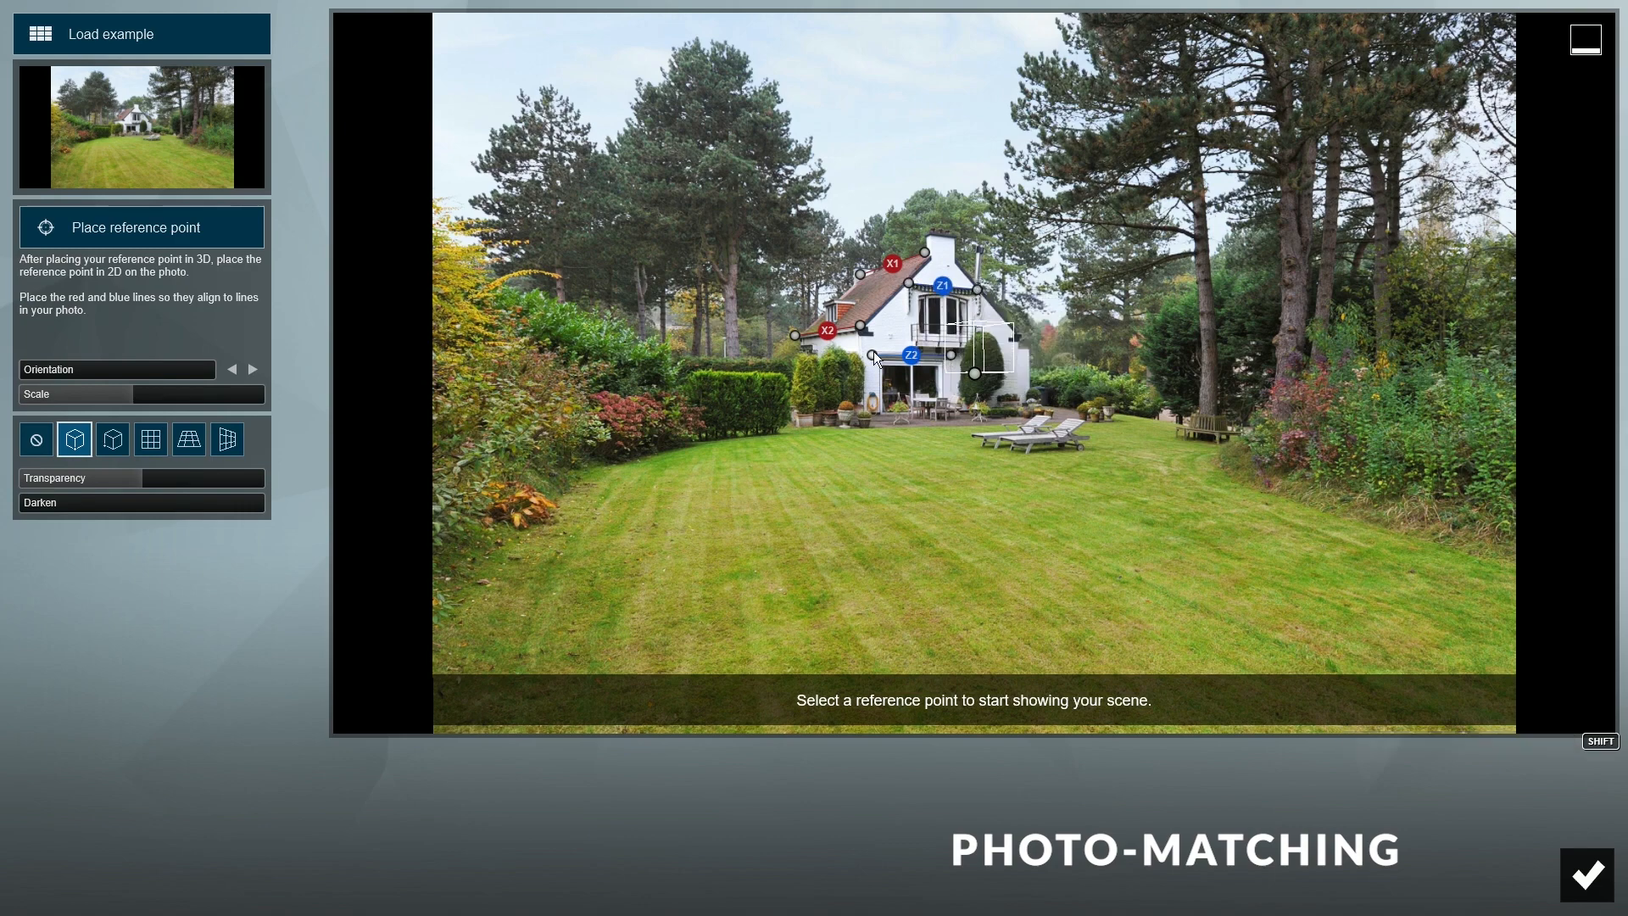
- Stretch the X and Z lines far left and right along the garden's perspective lines
left_click_drag(873, 351, 399, 397, "shift")
left_click_drag(861, 274, 431, 447)
left_click_drag(398, 398, 483, 380)
left_click_drag(860, 325, 861, 329)
left_click_drag(431, 447, 439, 447)
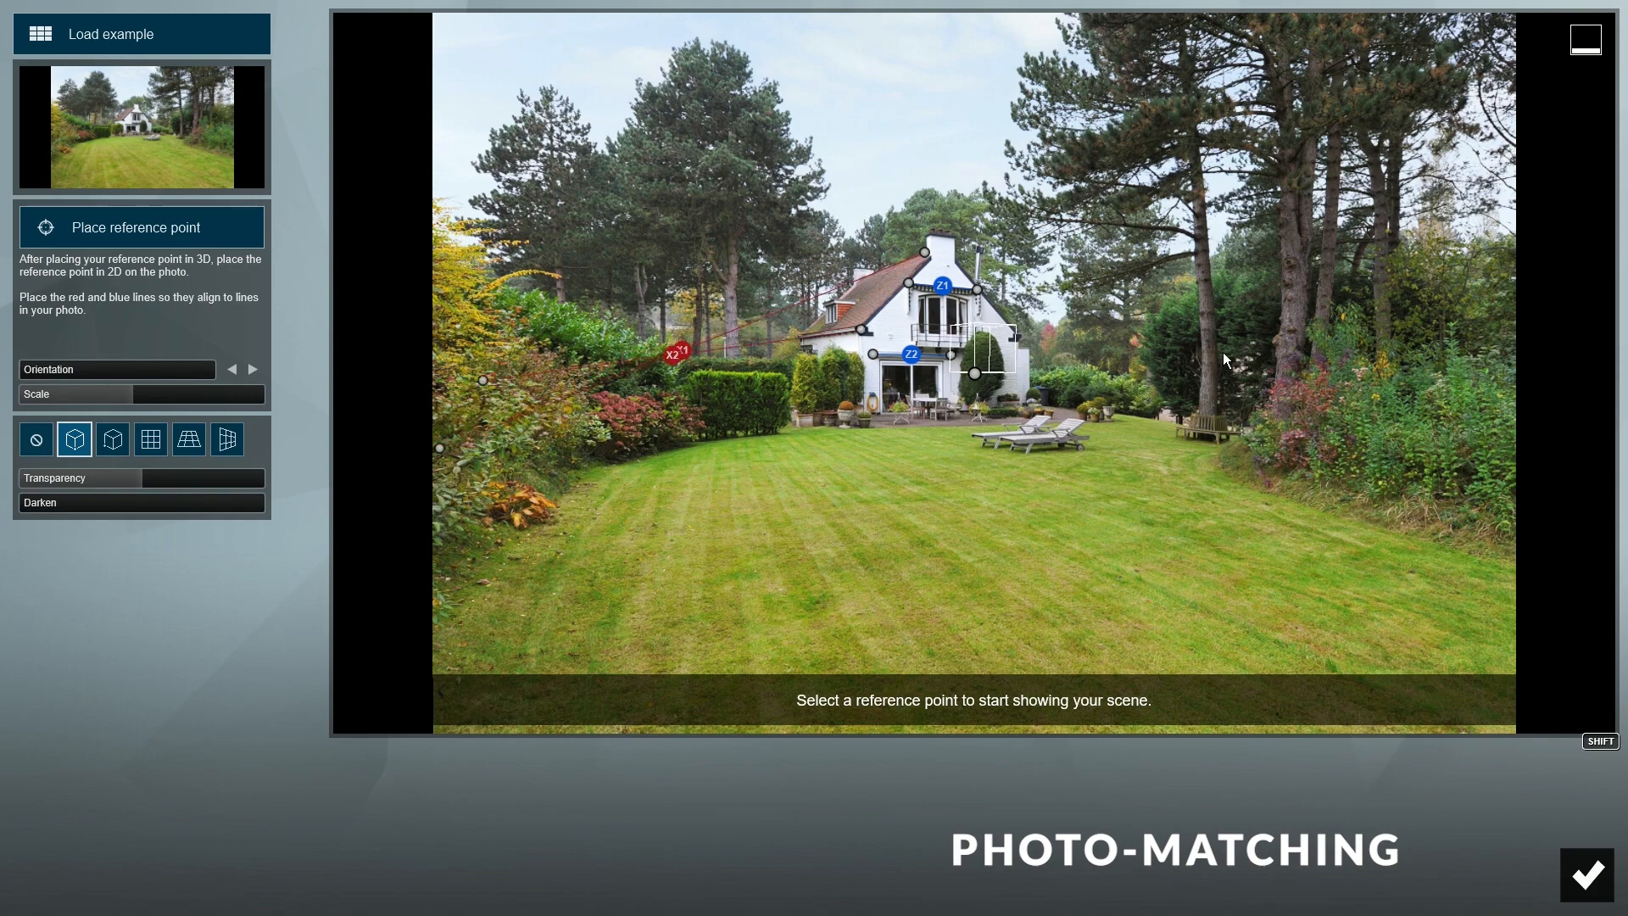
left_click_drag(976, 289, 1556, 334)
left_click_drag(951, 355, 1520, 374)
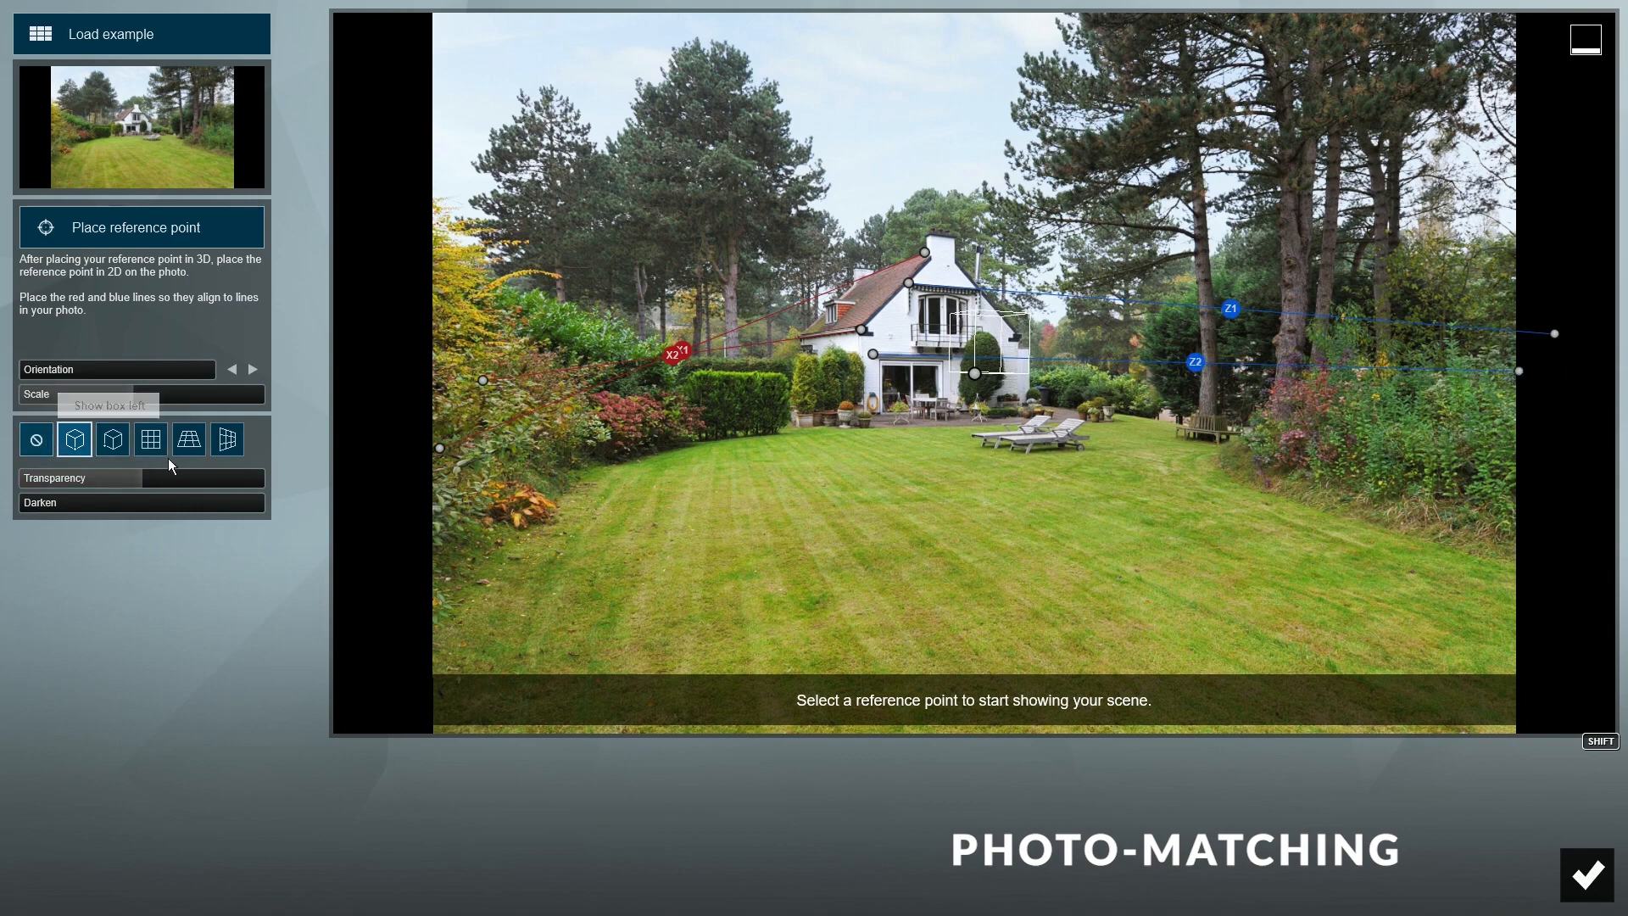
- Check the alignment with the box and XZ/YZ grid helpers, then start placing the reference point
left_click(112, 447)
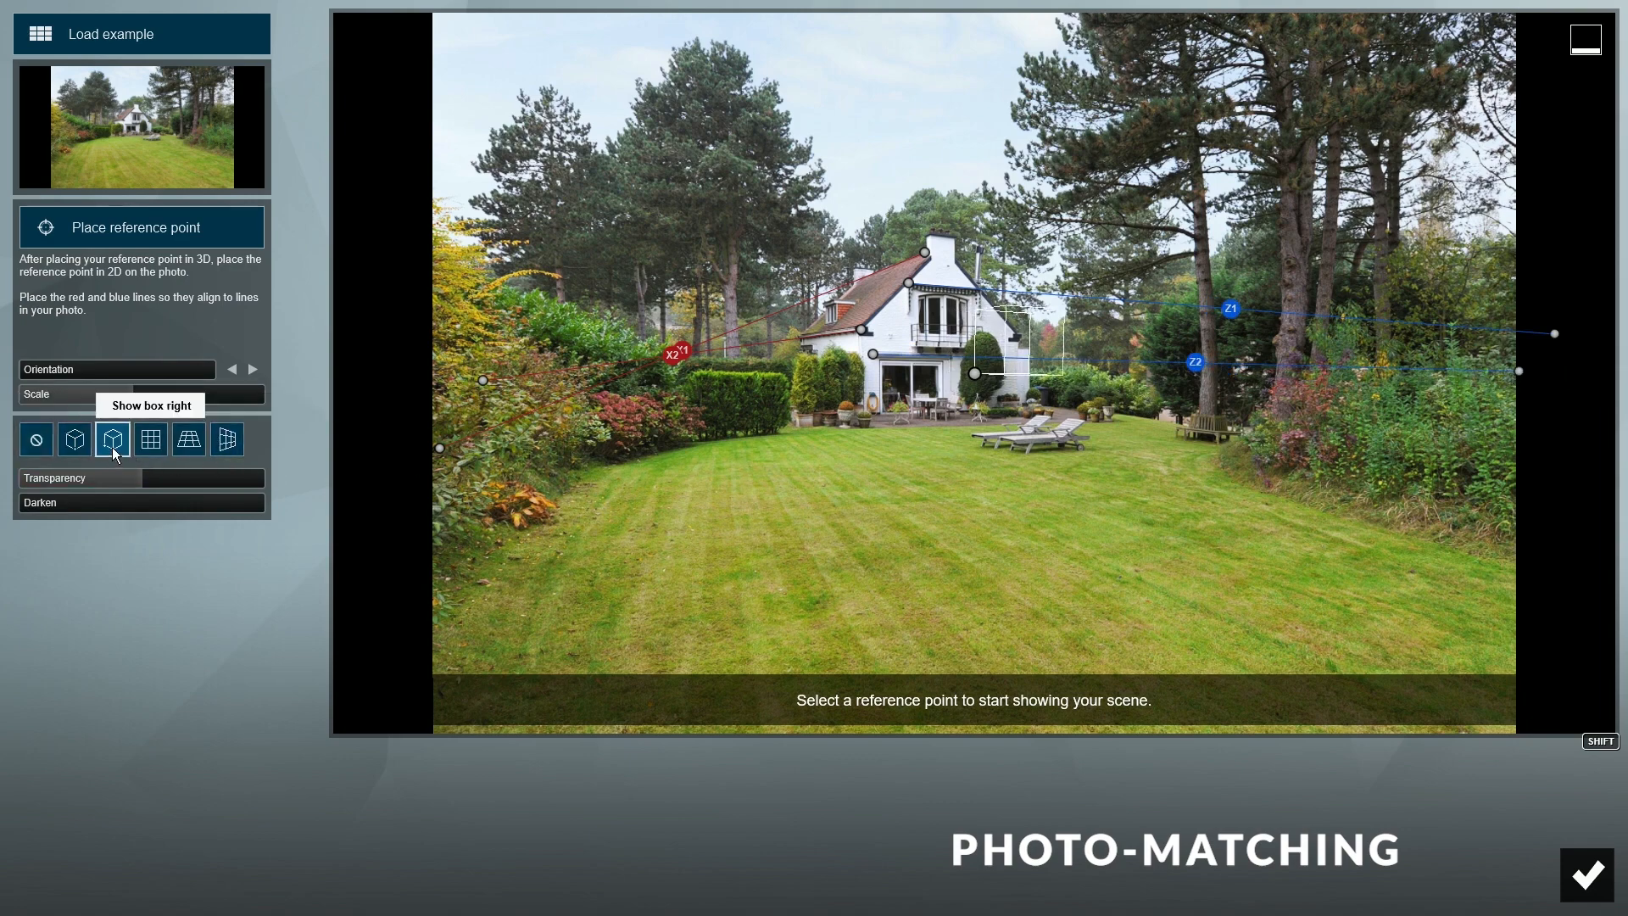
left_click(151, 448)
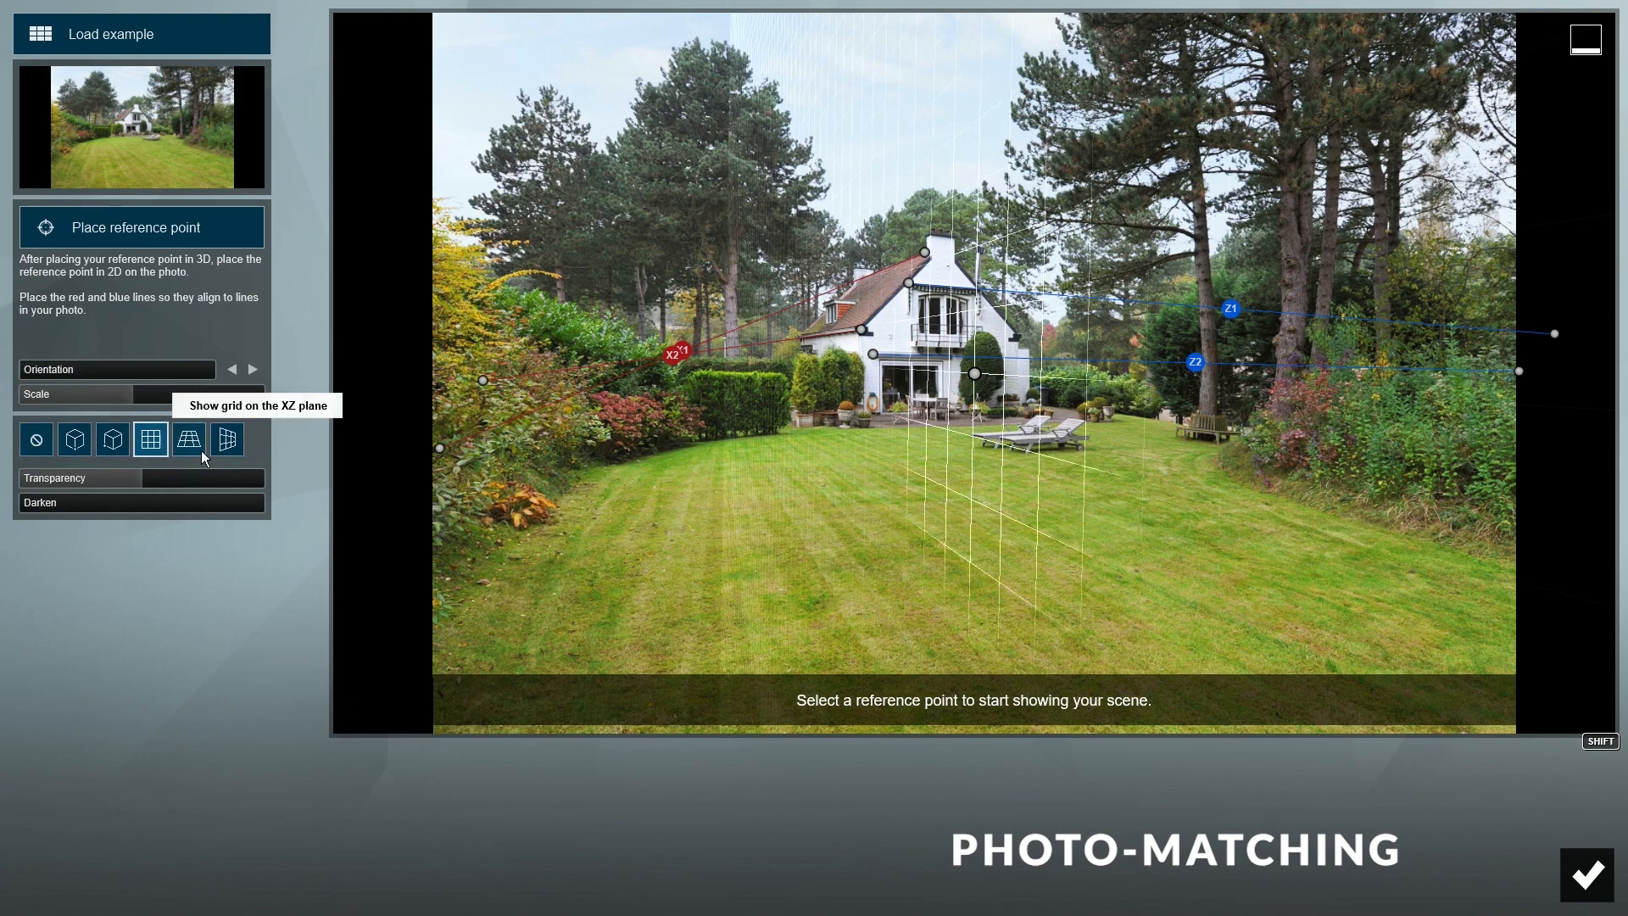
left_click(191, 442)
left_click(228, 439)
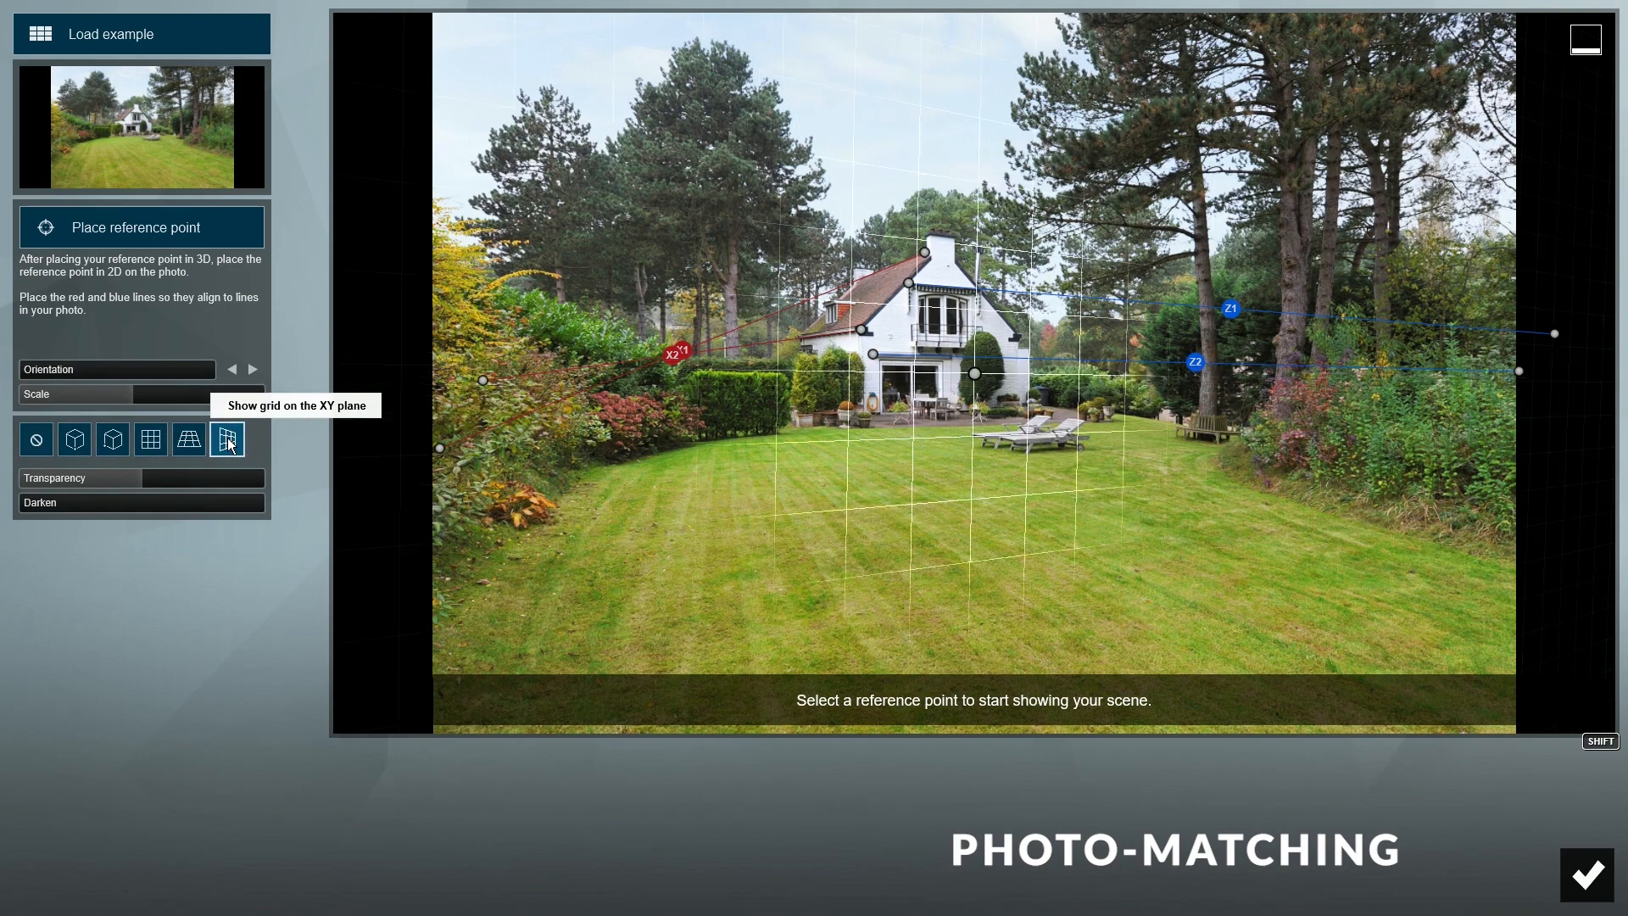
left_click(37, 441)
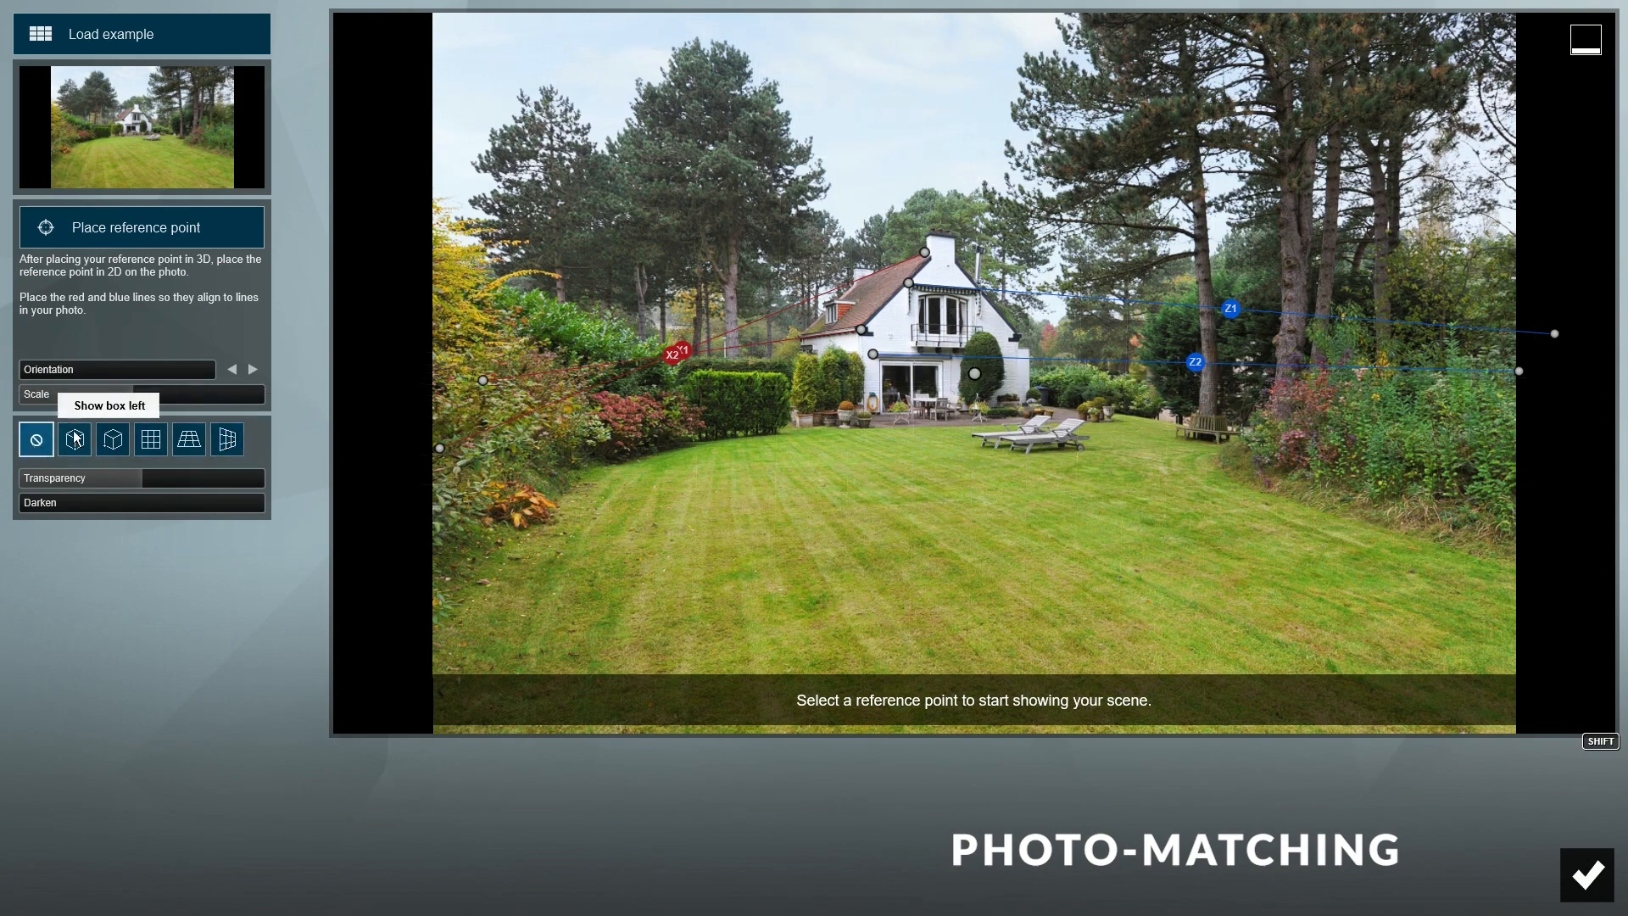
left_click(178, 231)
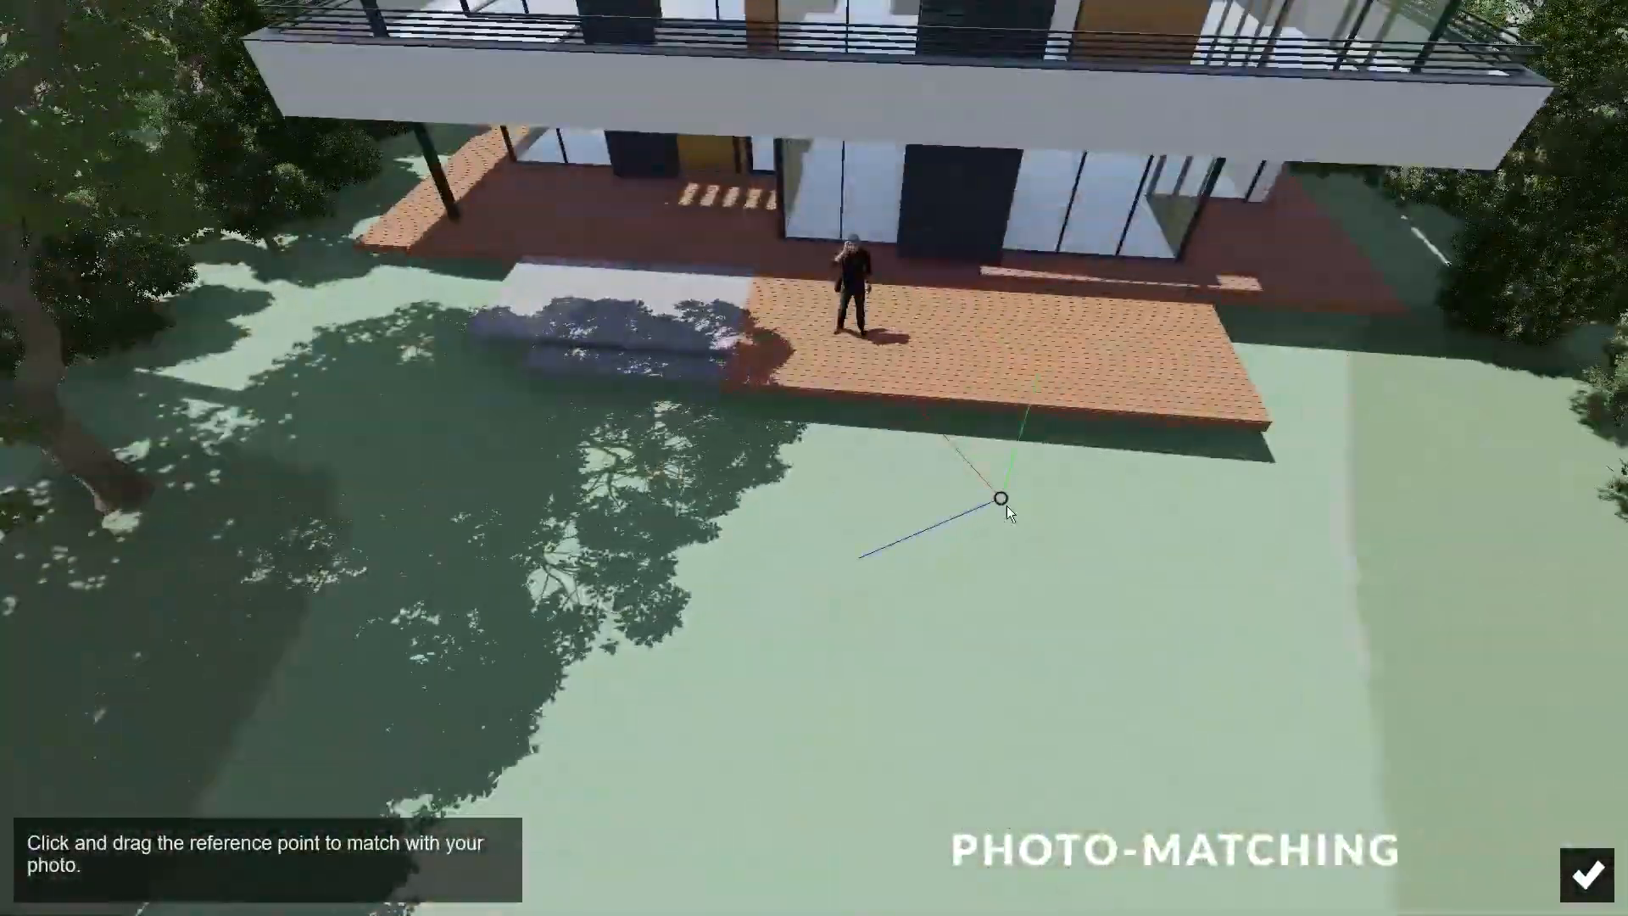
- Pin the reference point to the deck's front-left corner, set transparency 100% and model scale 0.4x
left_click_drag(1001, 501, 355, 255)
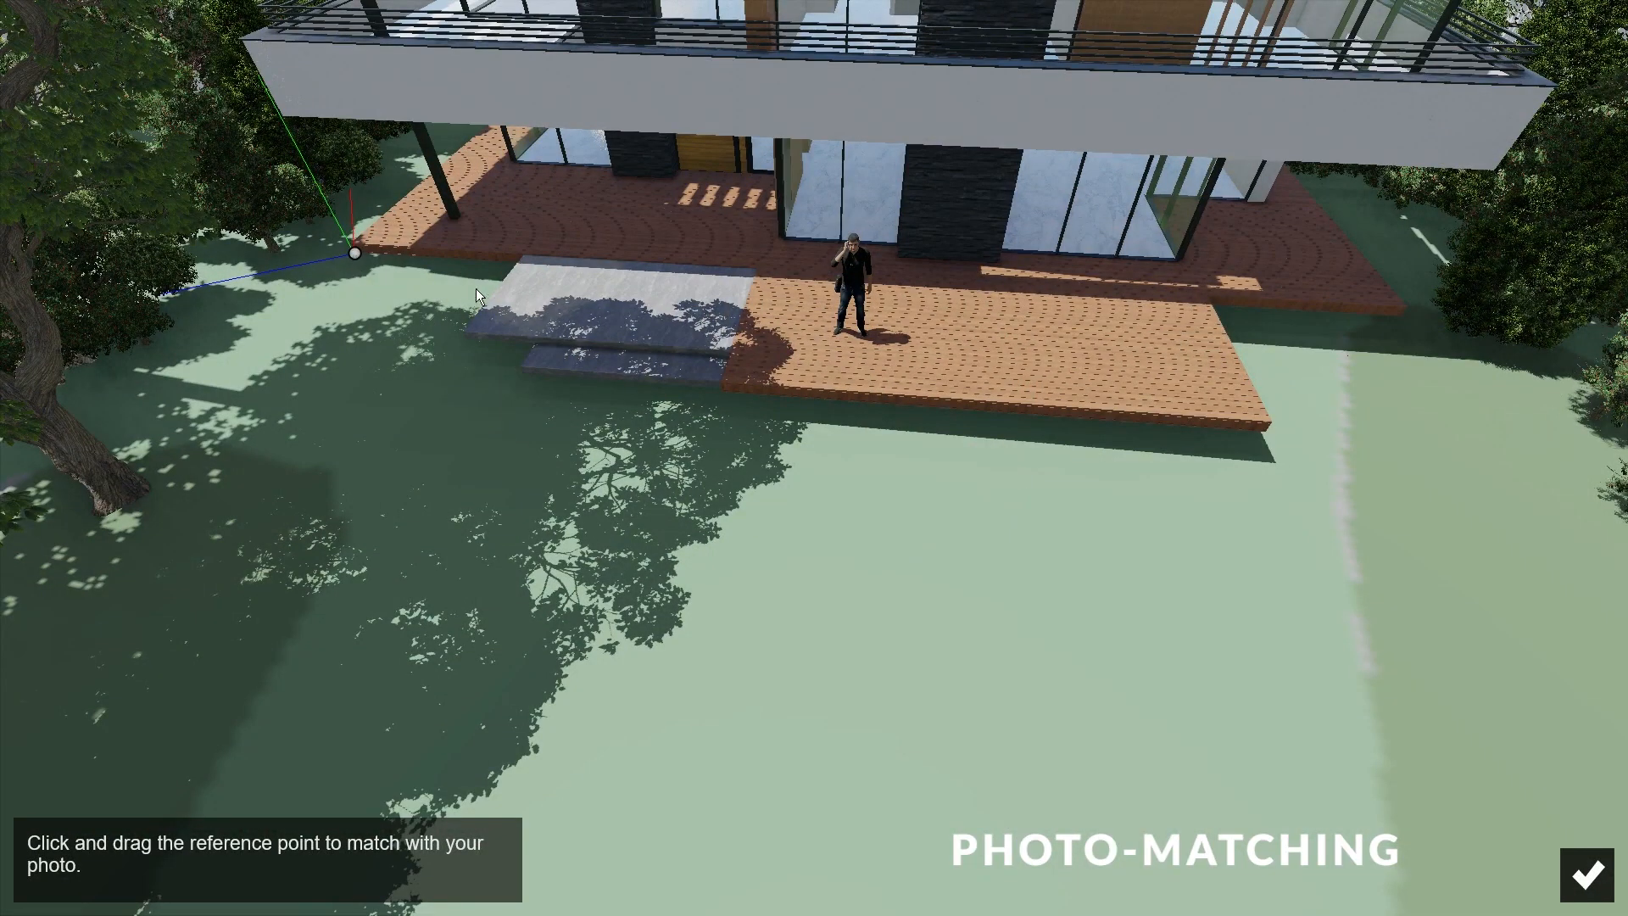
left_click(1587, 874)
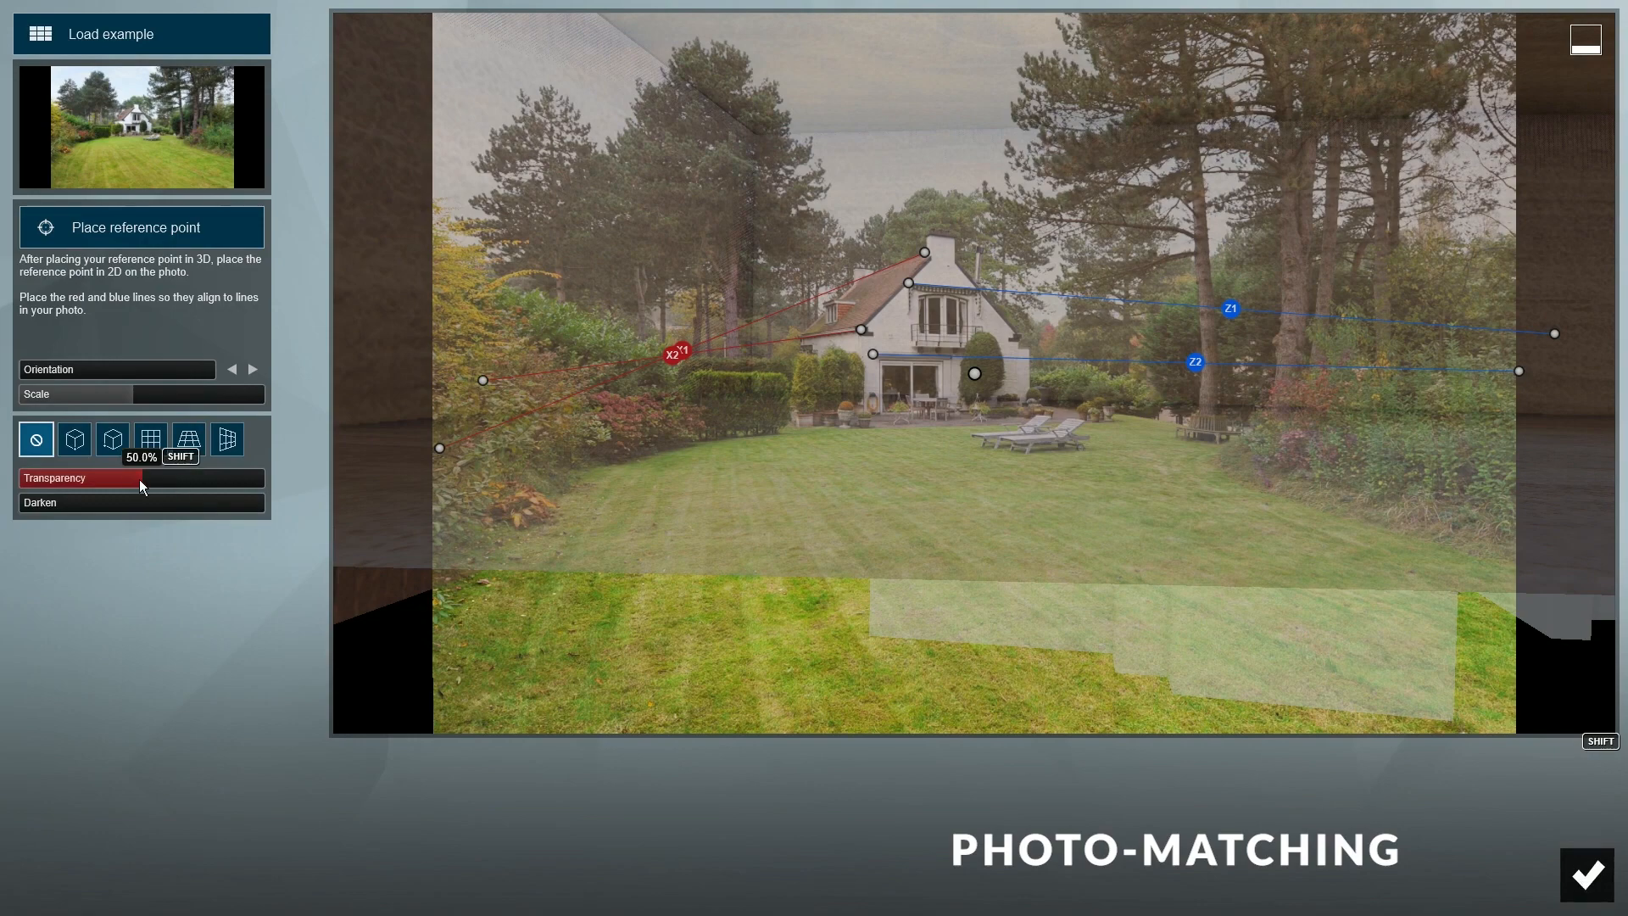
left_click_drag(151, 481, 278, 491)
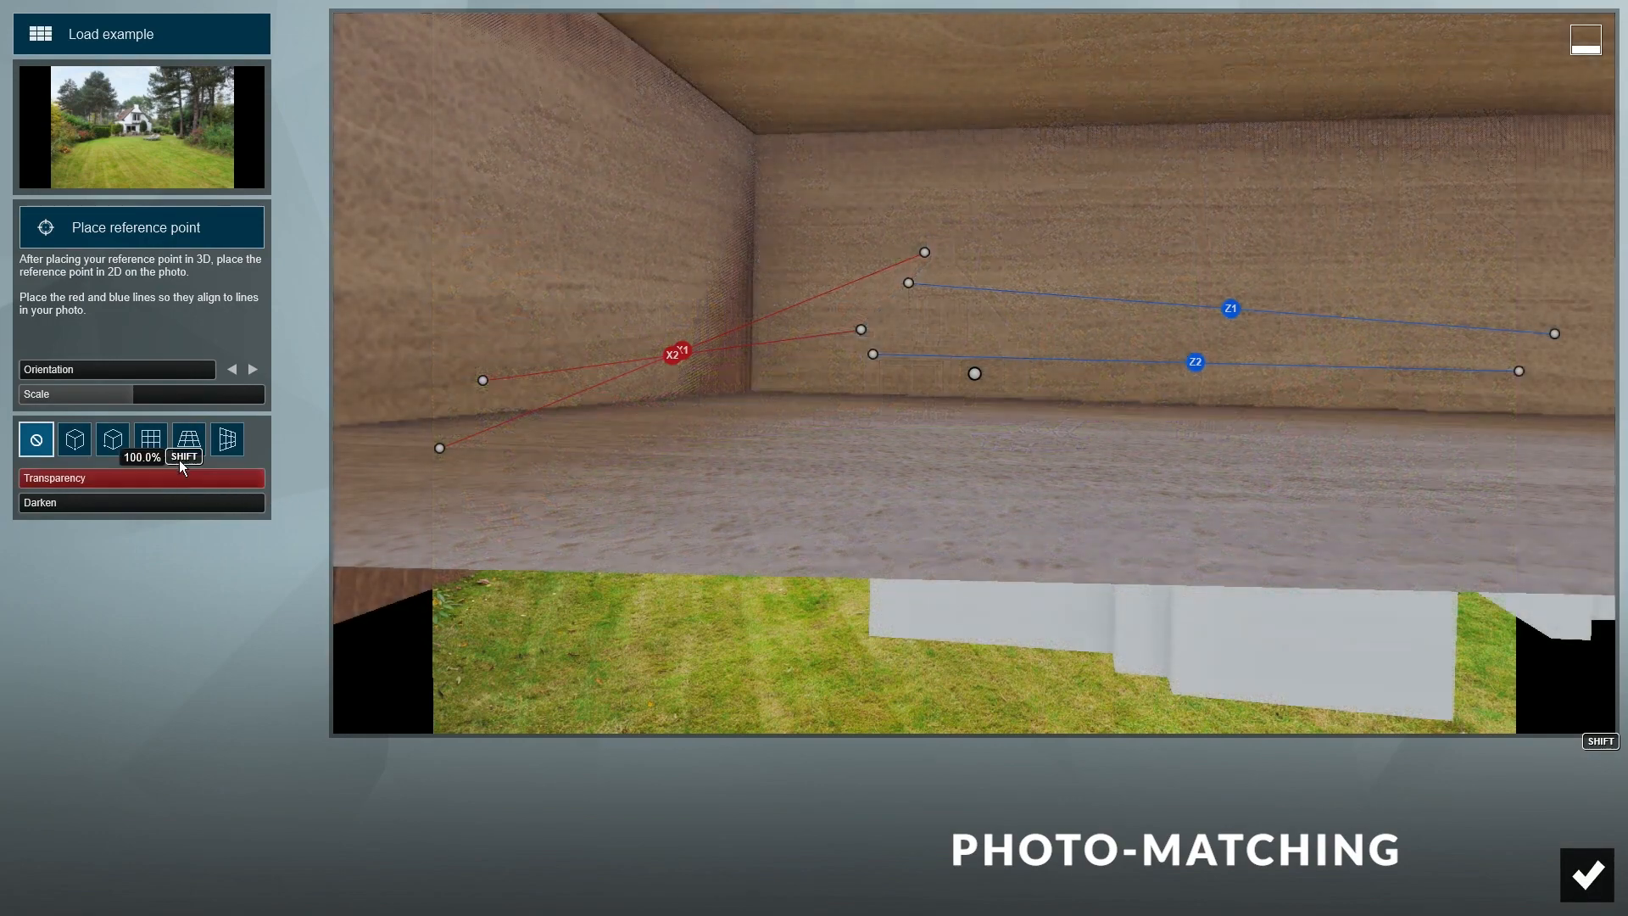
left_click(130, 400)
left_click_drag(130, 400, 111, 400)
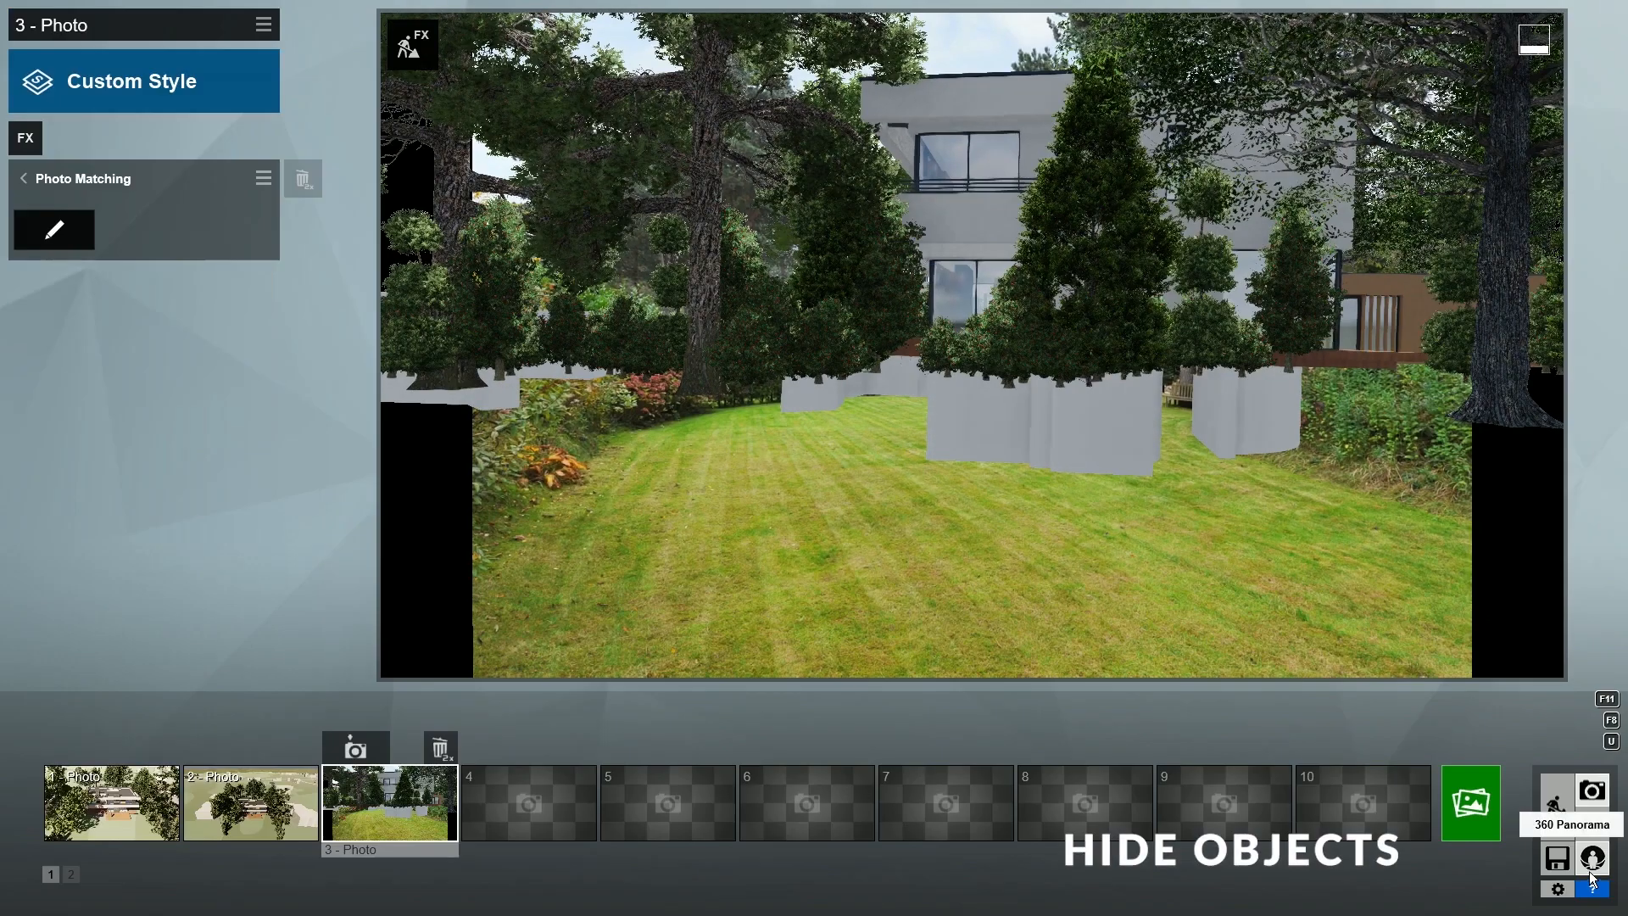
- Move the trees around the house, excluding the house, onto Layer 2 and hide that layer
left_click(1557, 810)
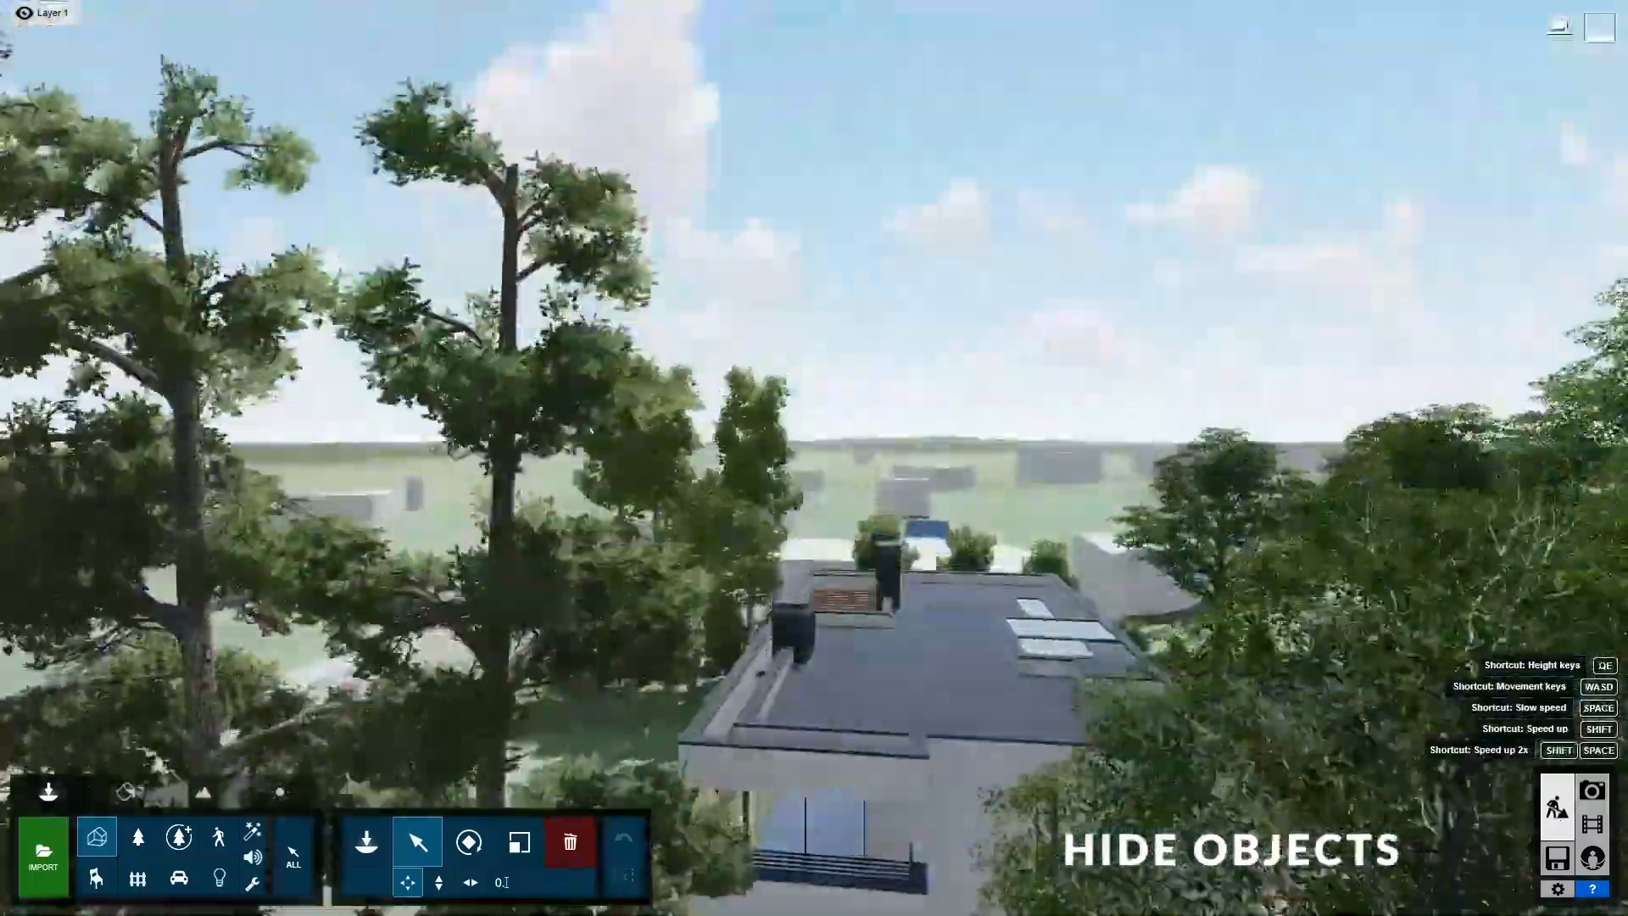
key("a")
right_click_drag(814, 458, 1026, 543)
key("s")
right_click_drag(899, 424, 841, 430)
left_click(842, 431)
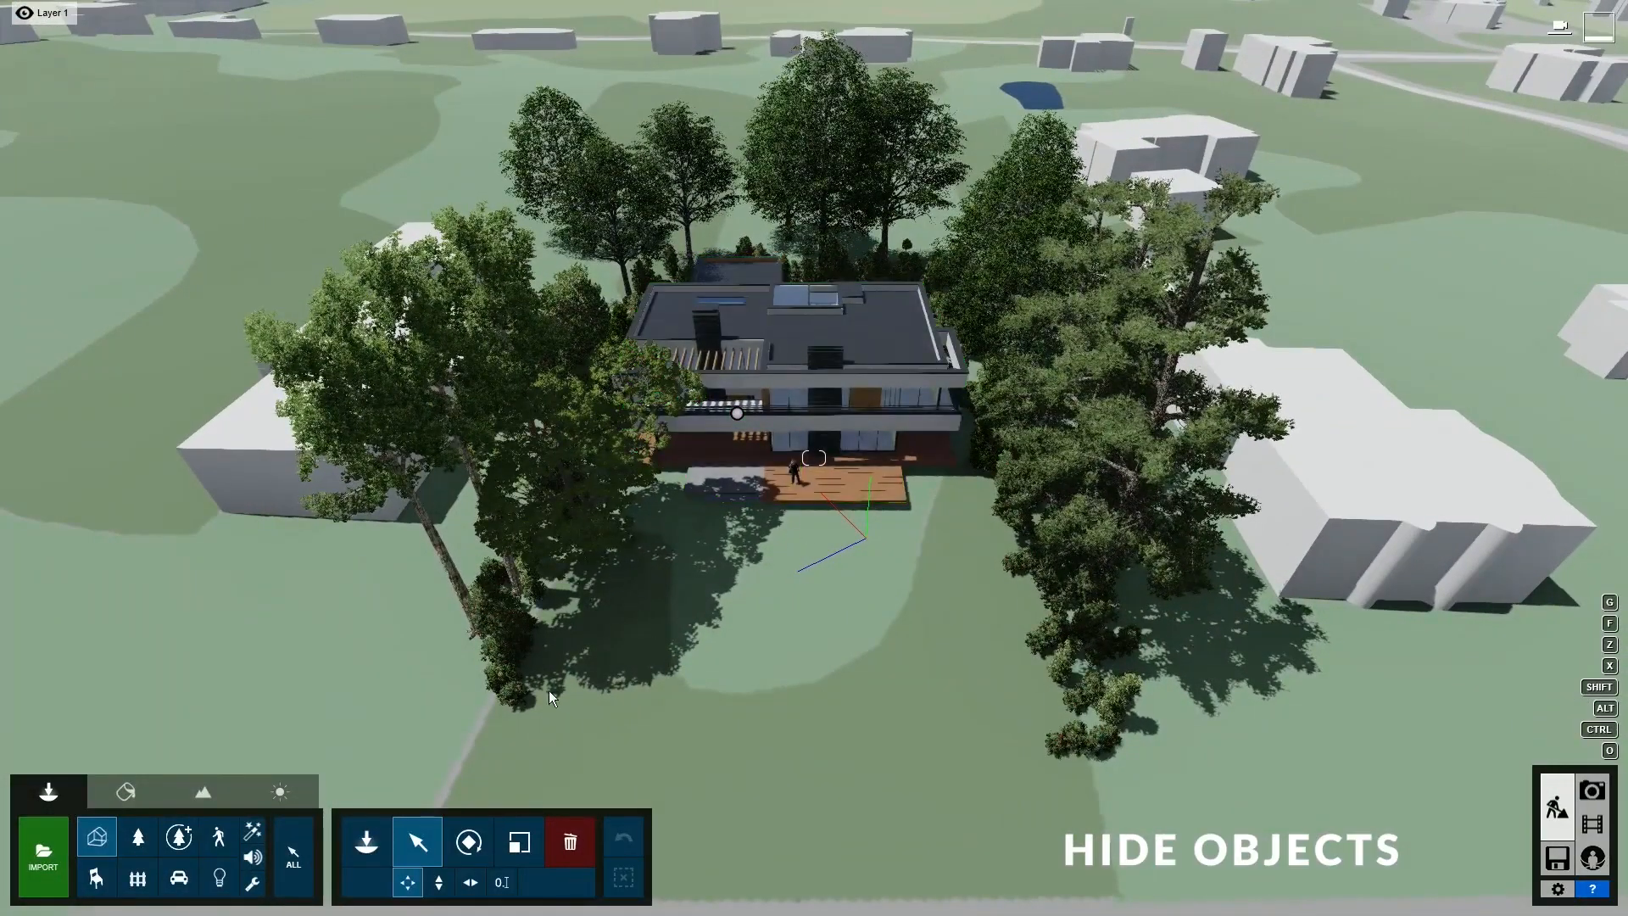
left_click(311, 854)
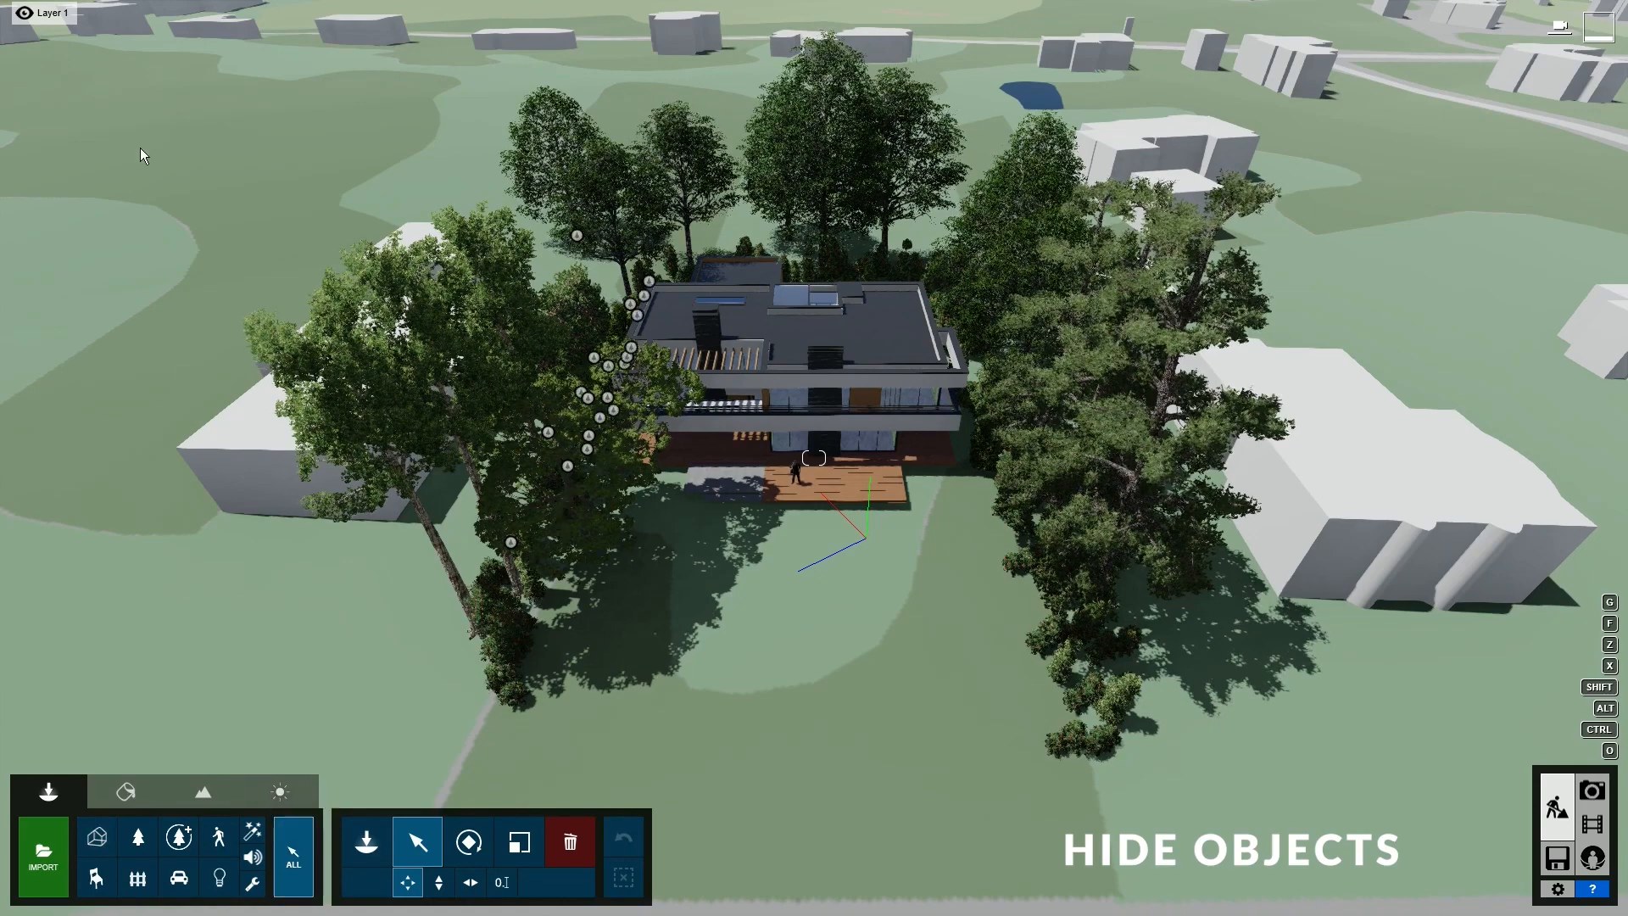
left_click_drag(167, 67, 1212, 778, "ctrl")
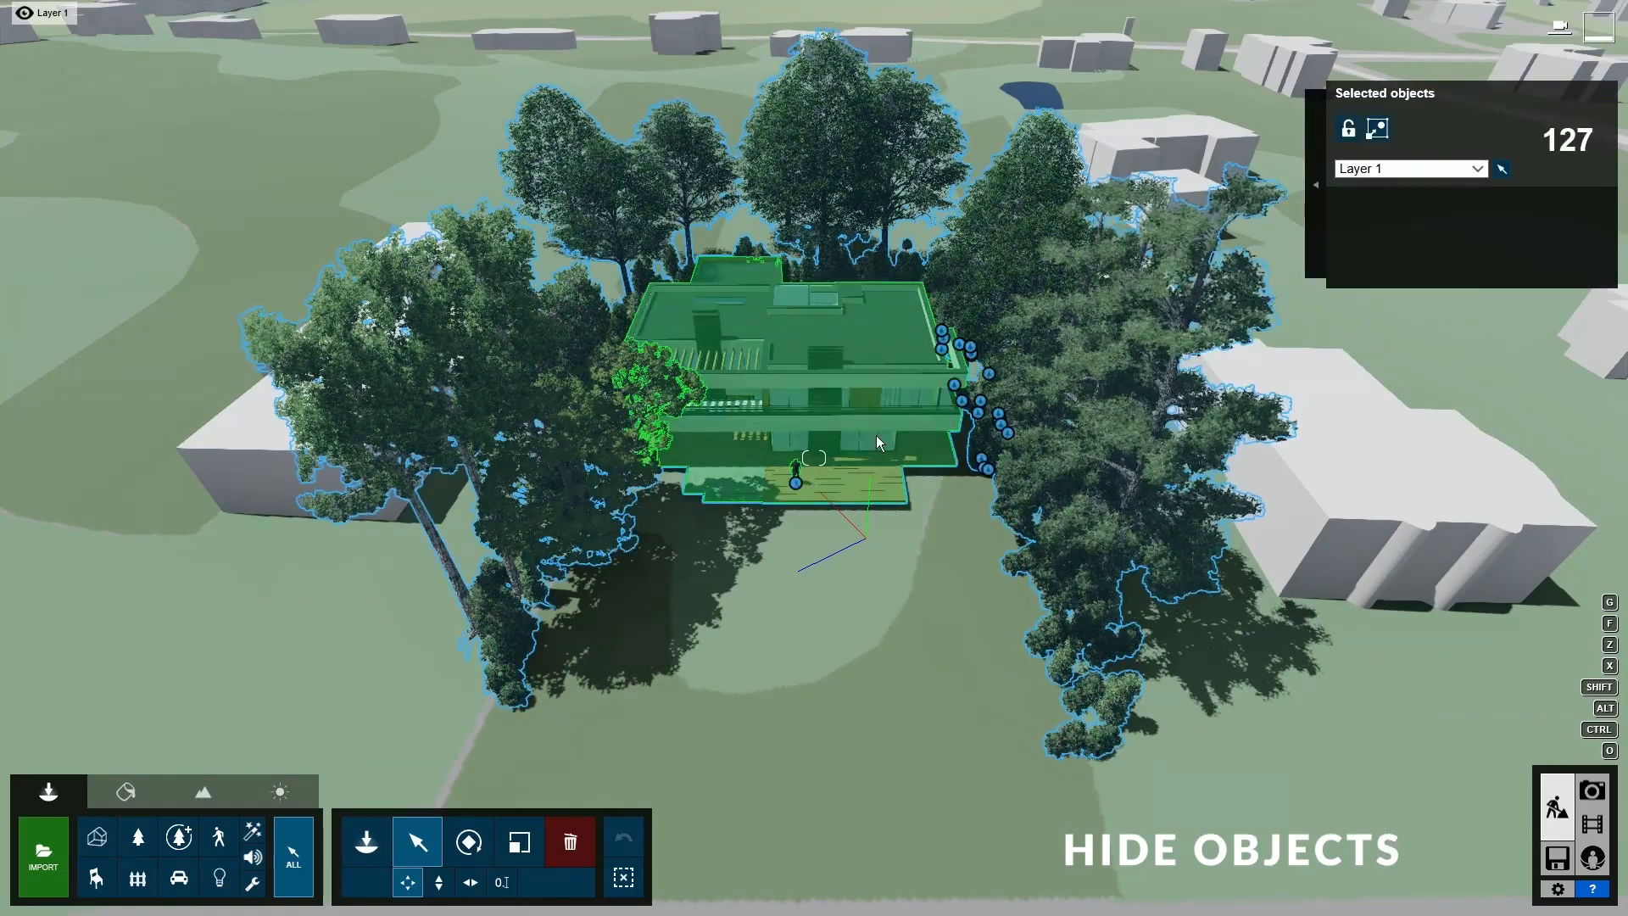
left_click(834, 408, "ctrl")
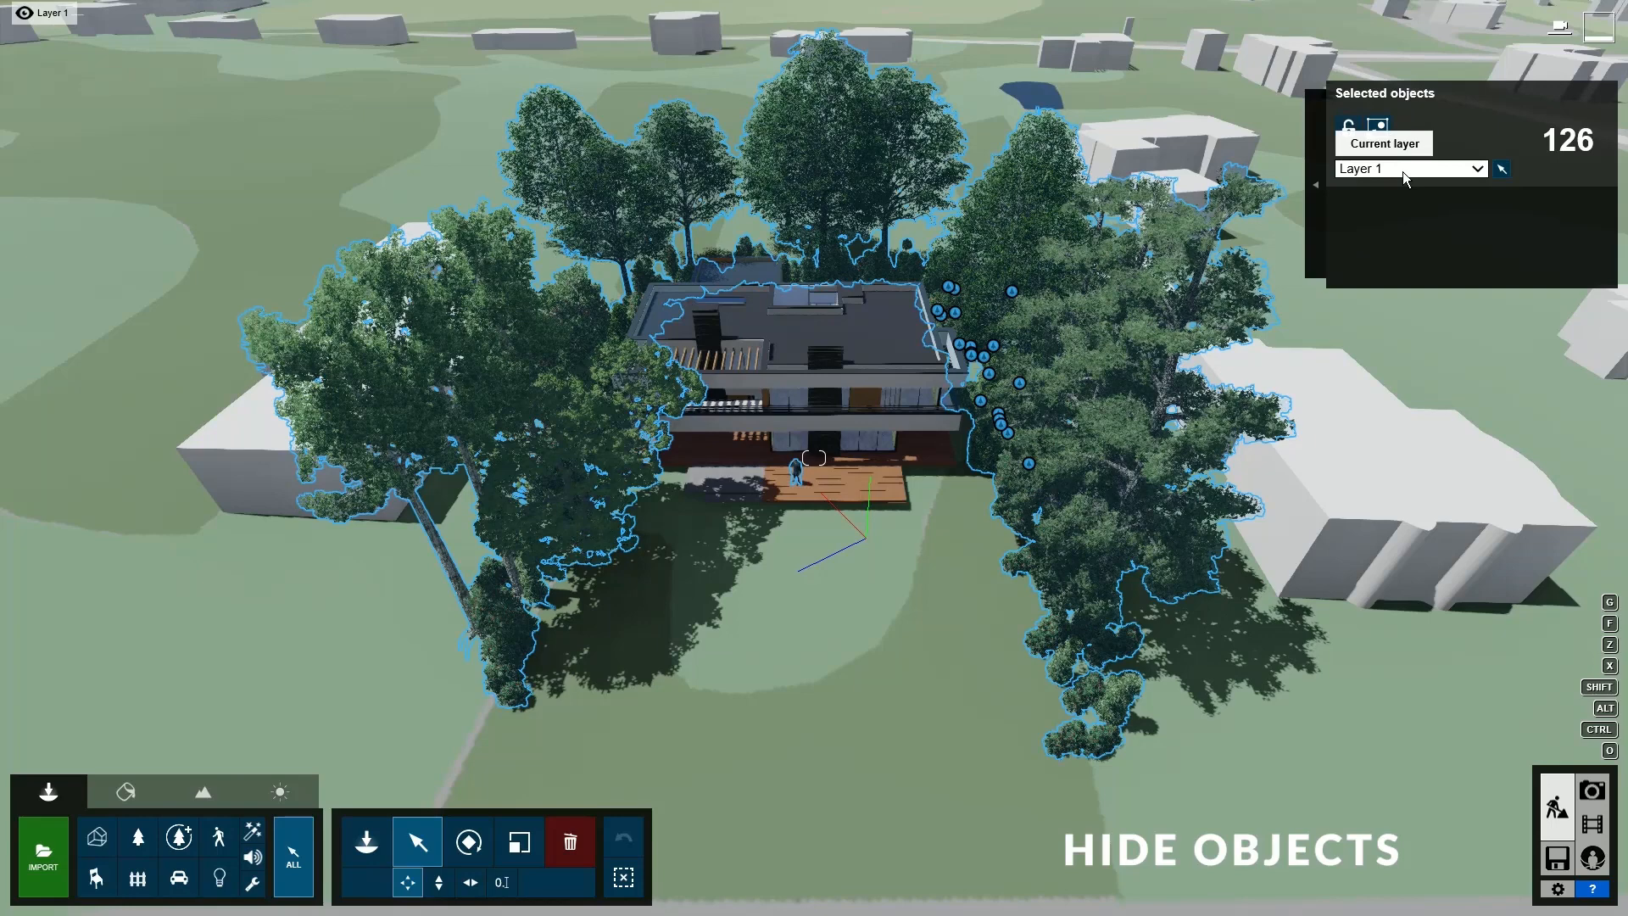
left_click(1403, 172)
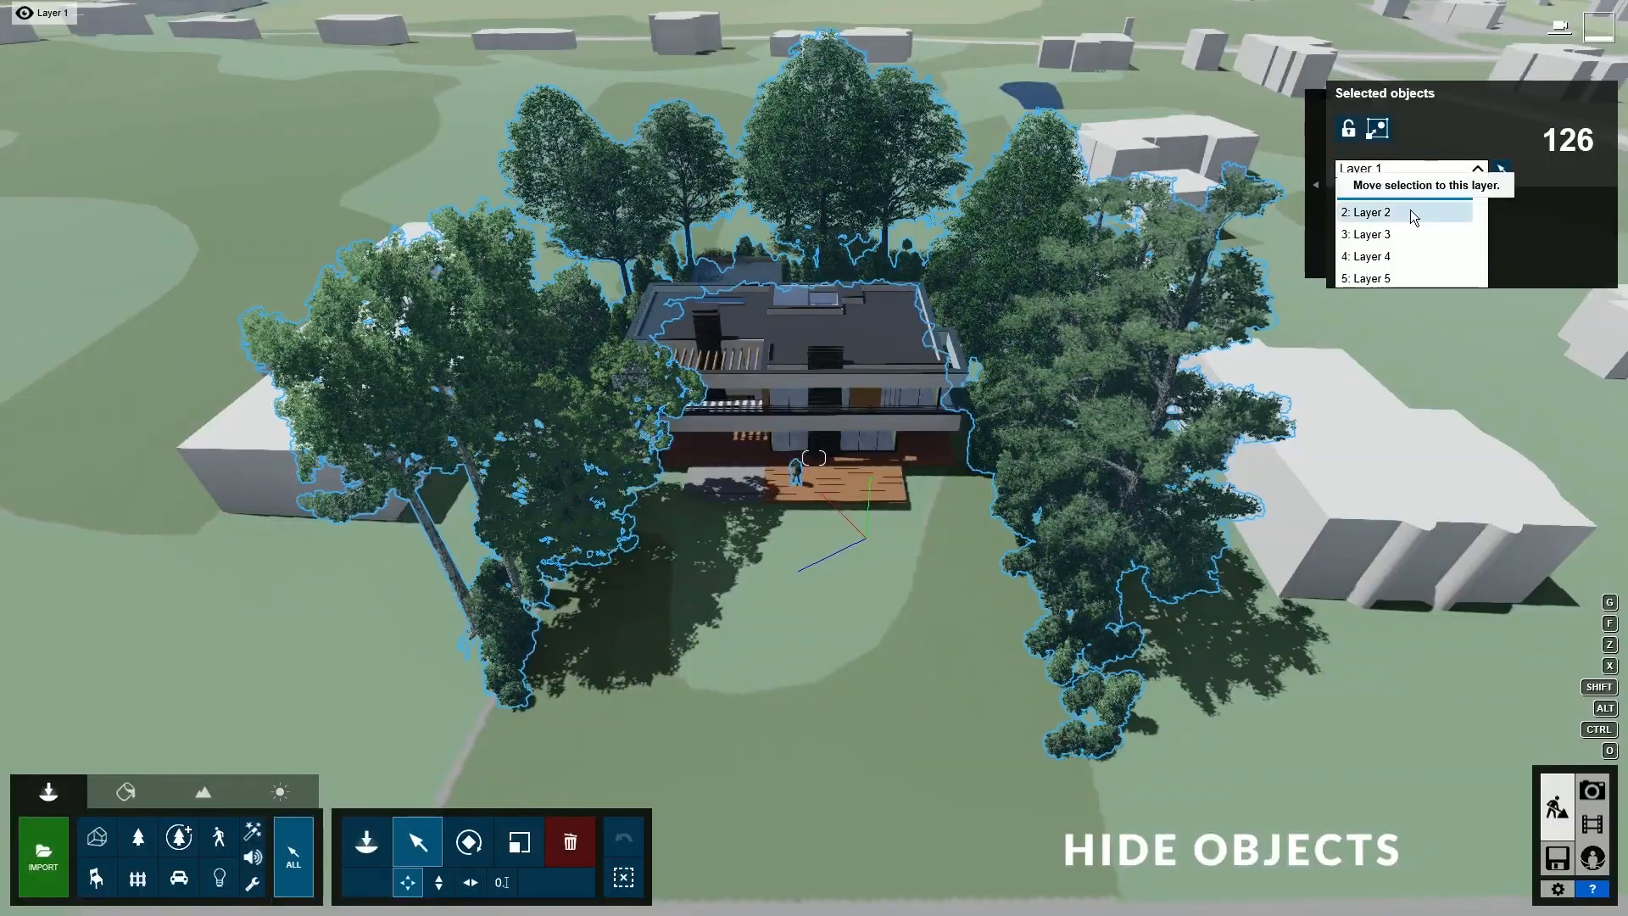
left_click(1413, 209)
mouse_move(91, 15)
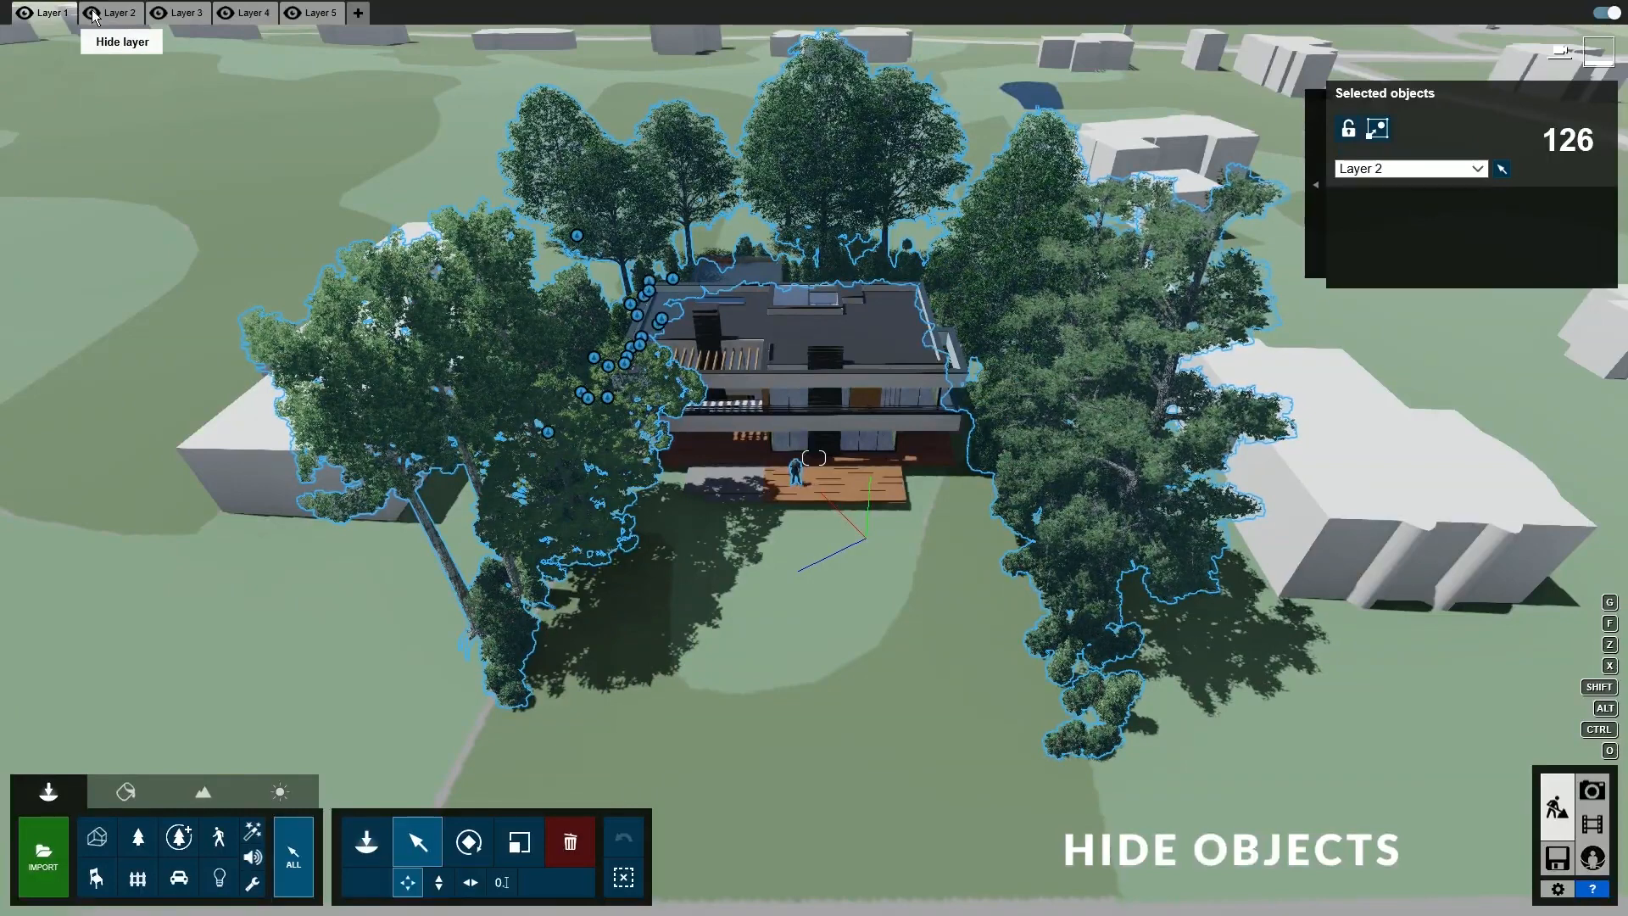
left_click(92, 14)
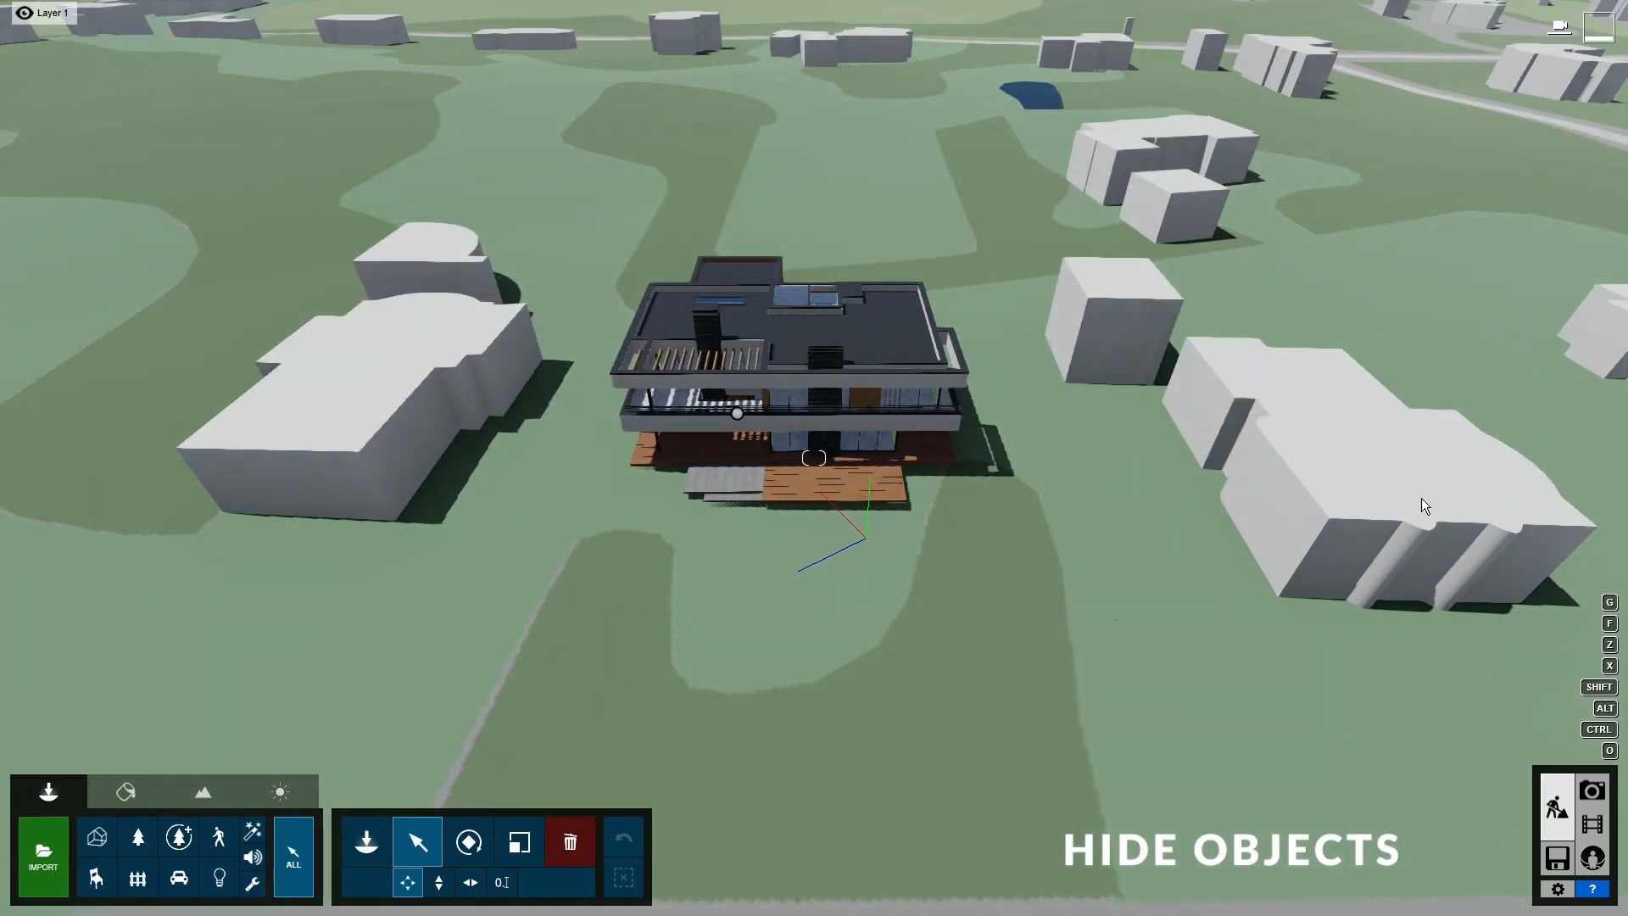
- Turn off the OpenStreetMap buildings in the Landscape settings and return to the photo
left_click(202, 797)
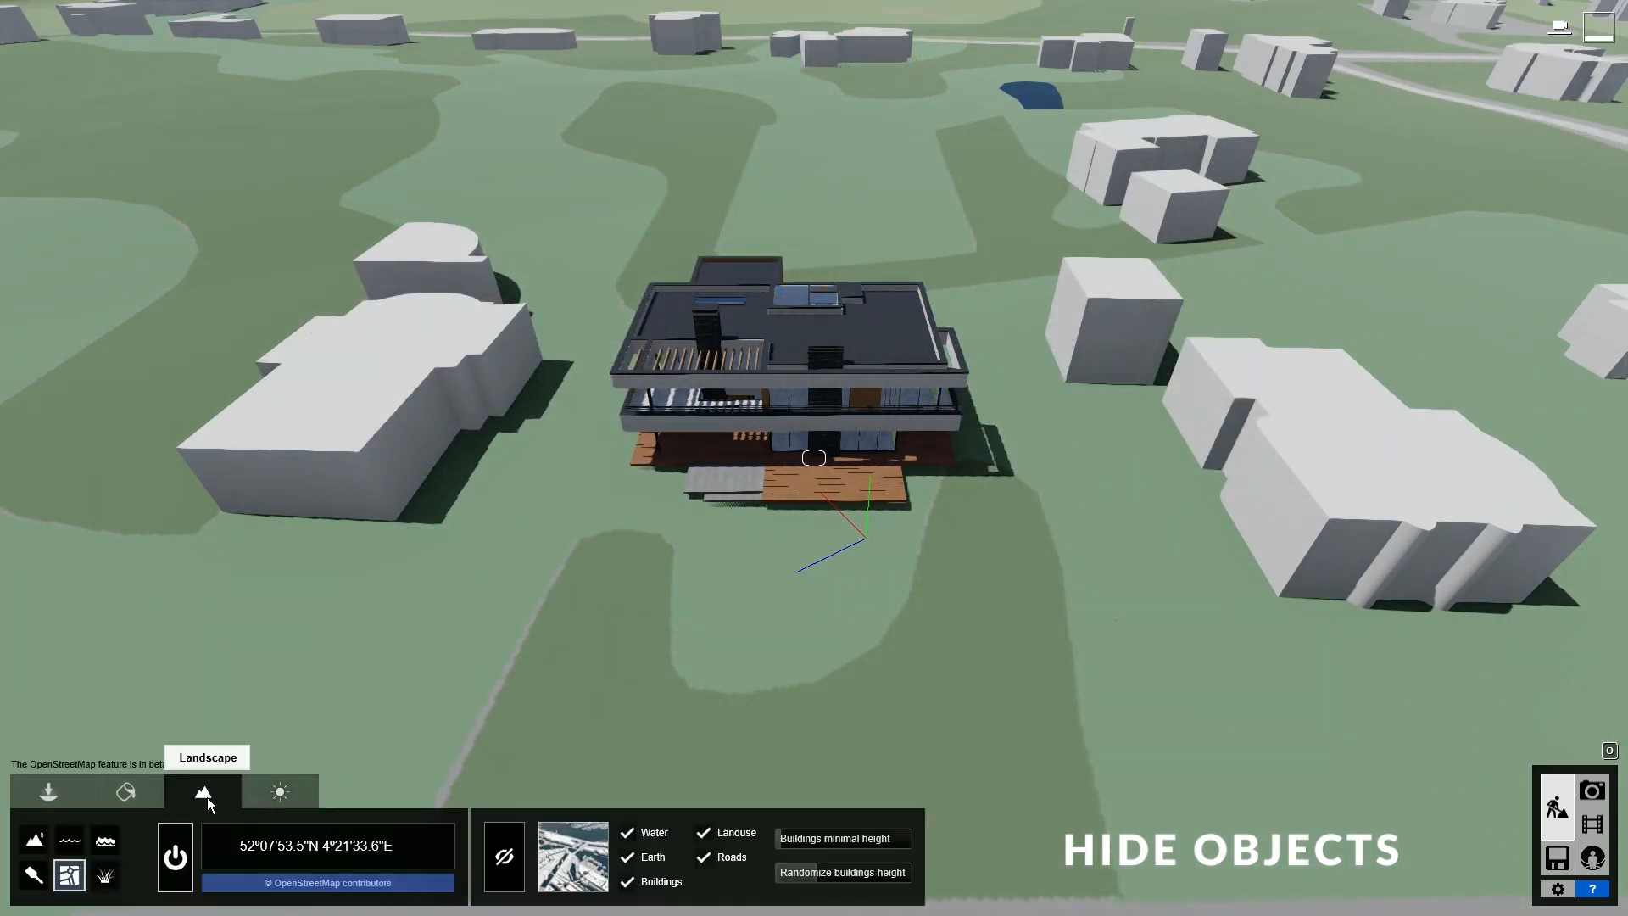
left_click(629, 884)
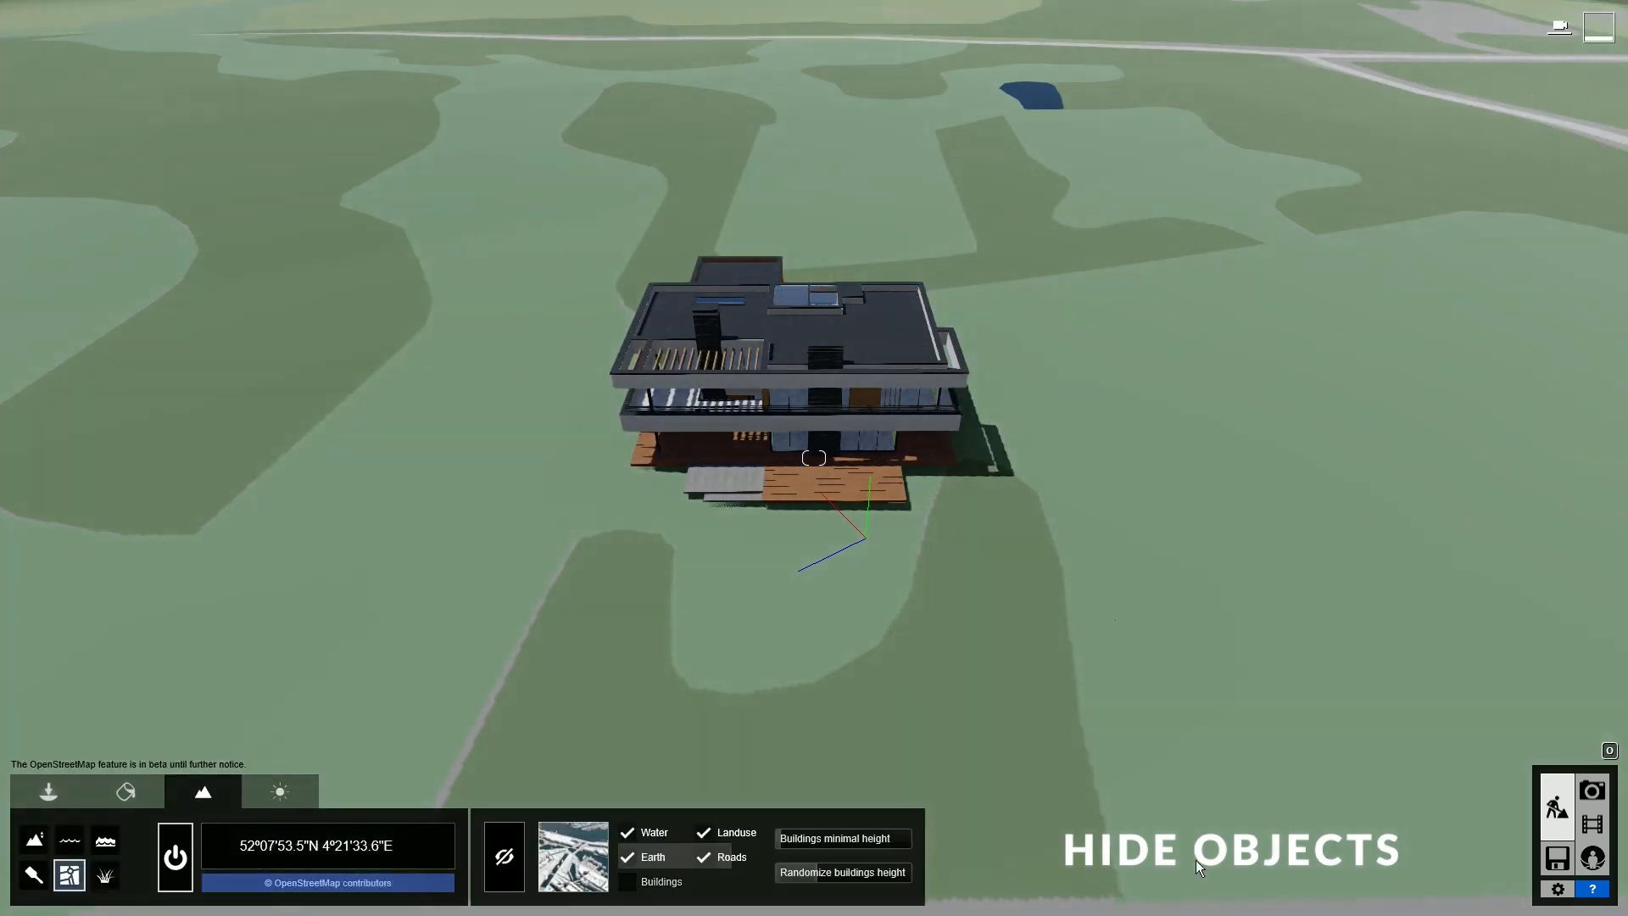
left_click(1592, 793)
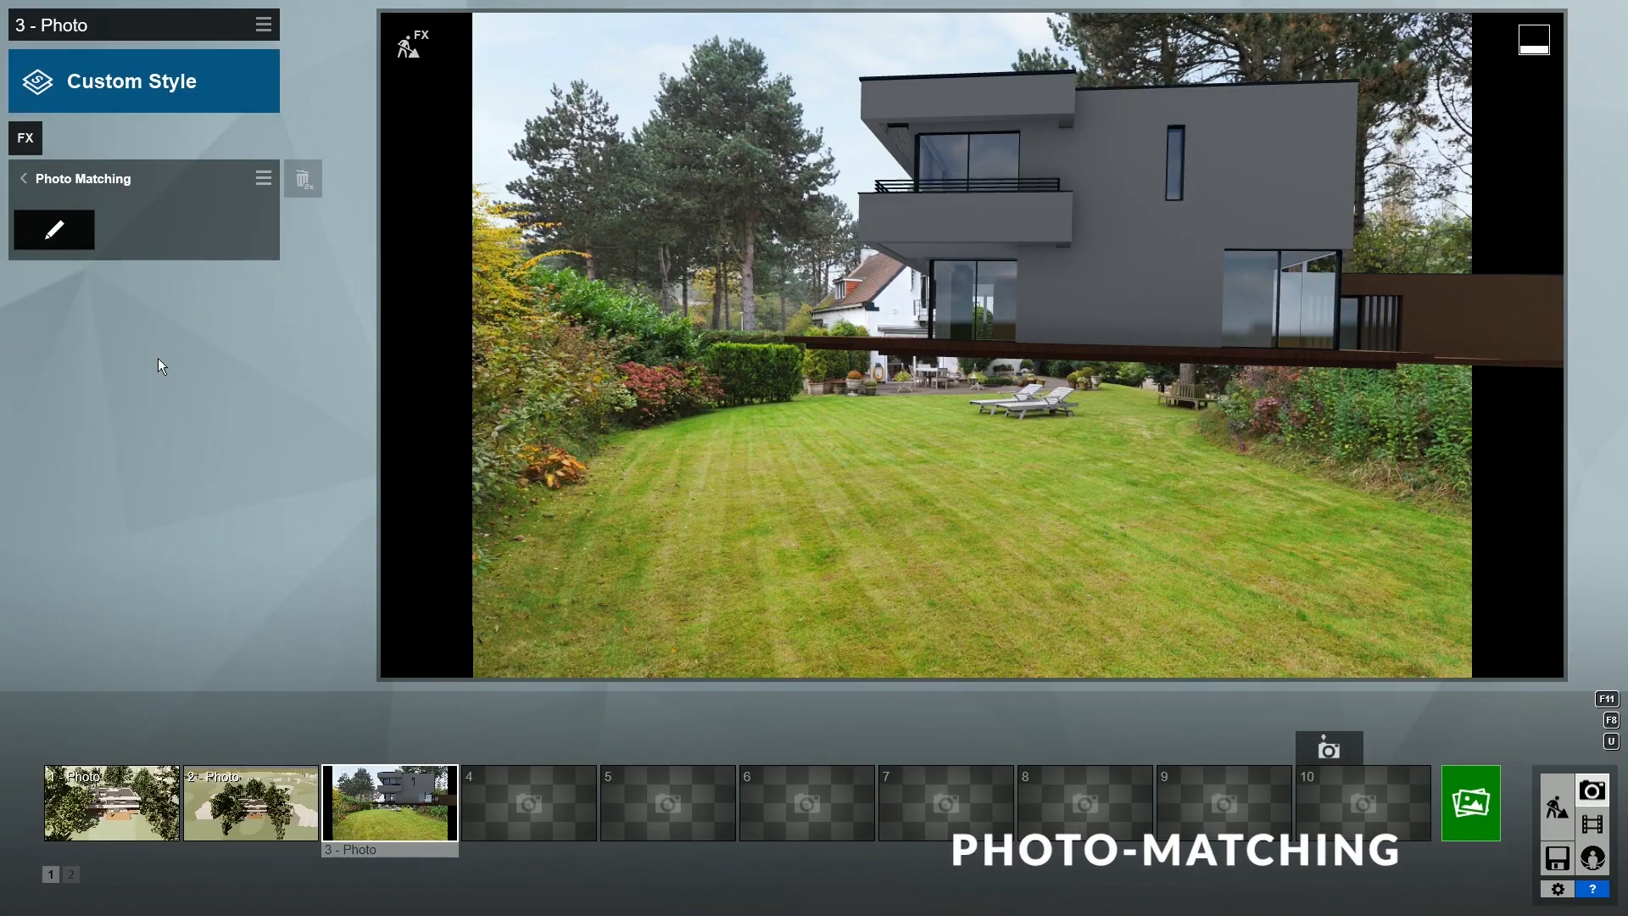
- Re-match the villa: move its reference point onto the lawn and set scale to about 0.45x
left_click(57, 236)
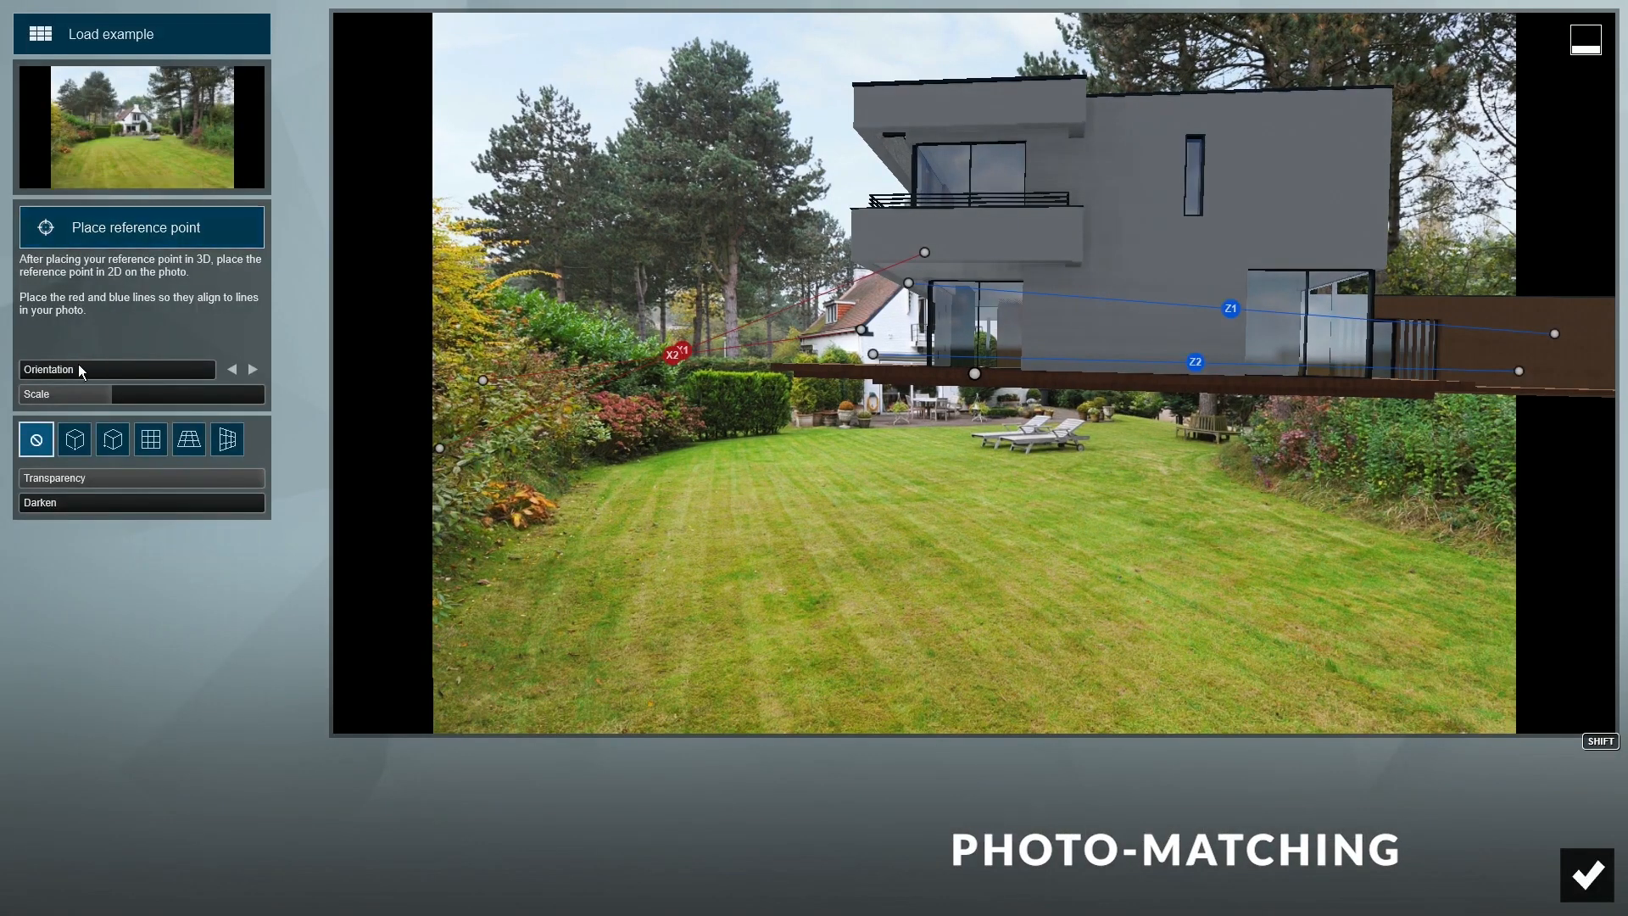
left_click_drag(110, 393, 73, 378)
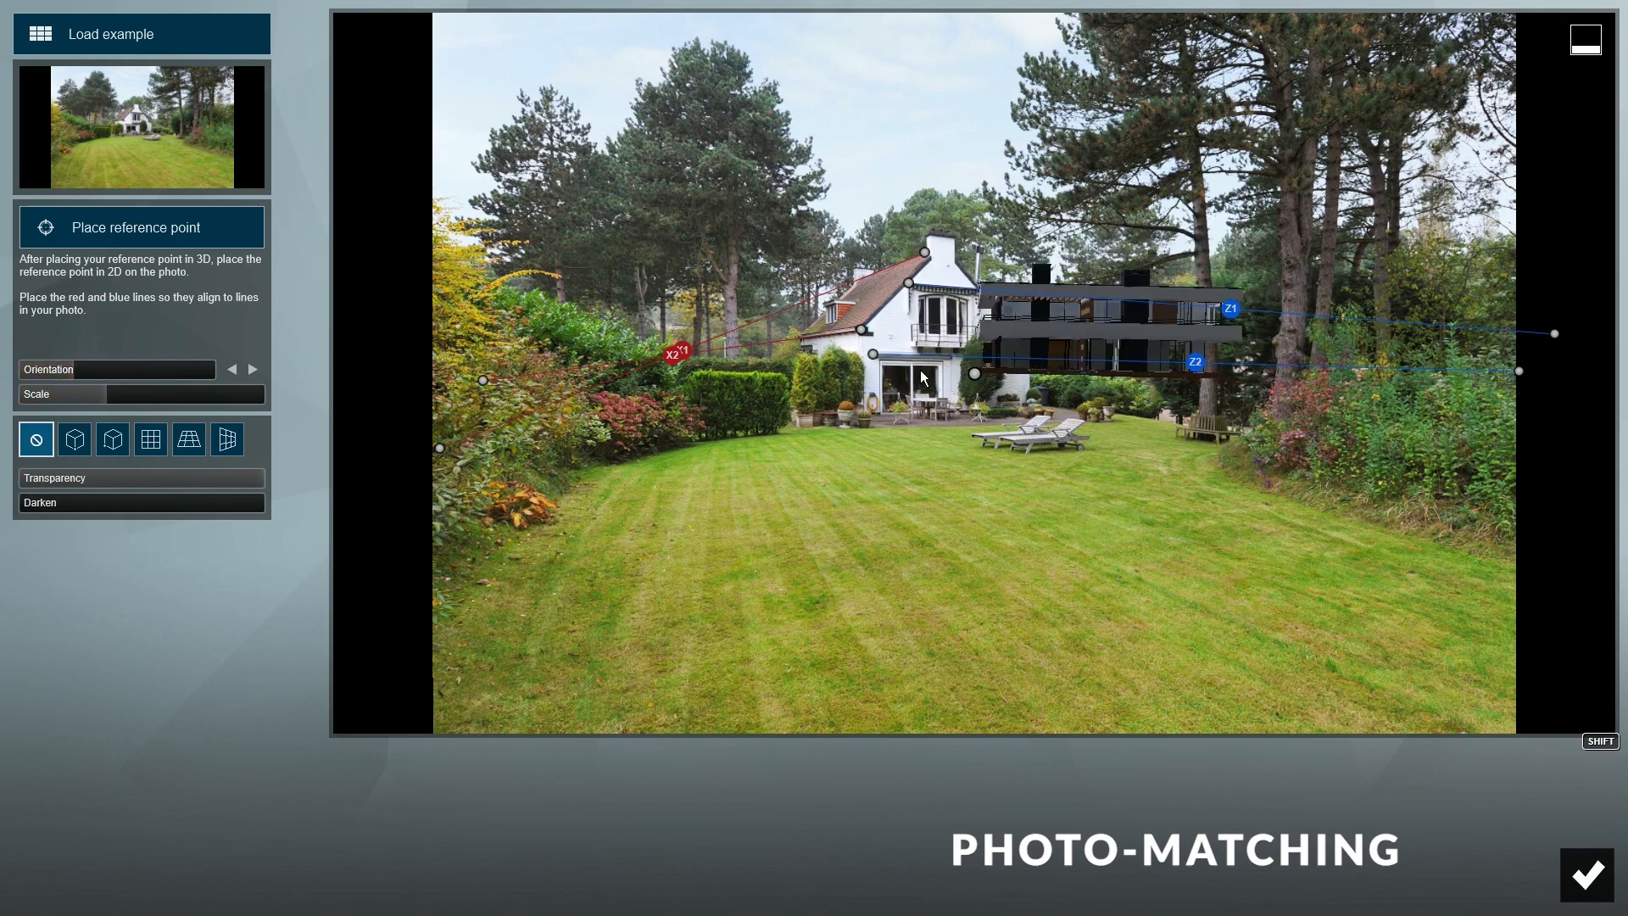
left_click_drag(975, 374, 800, 429)
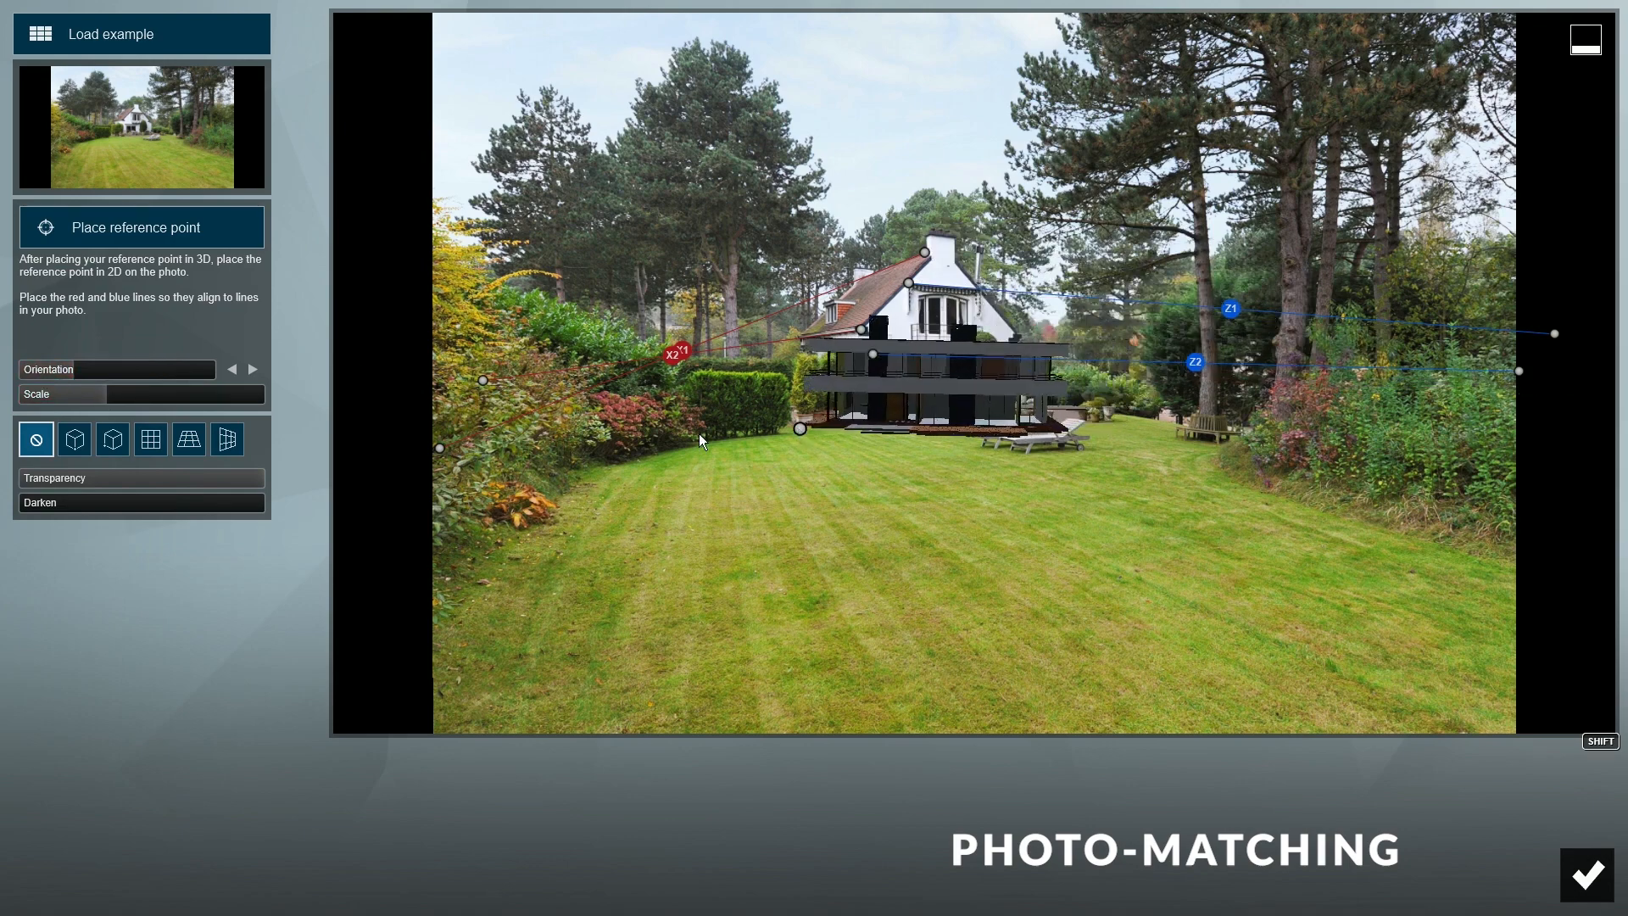
mouse_move(90, 402)
left_mouse_down()
mouse_move(112, 394)
mouse_move(89, 374)
left_mouse_up()
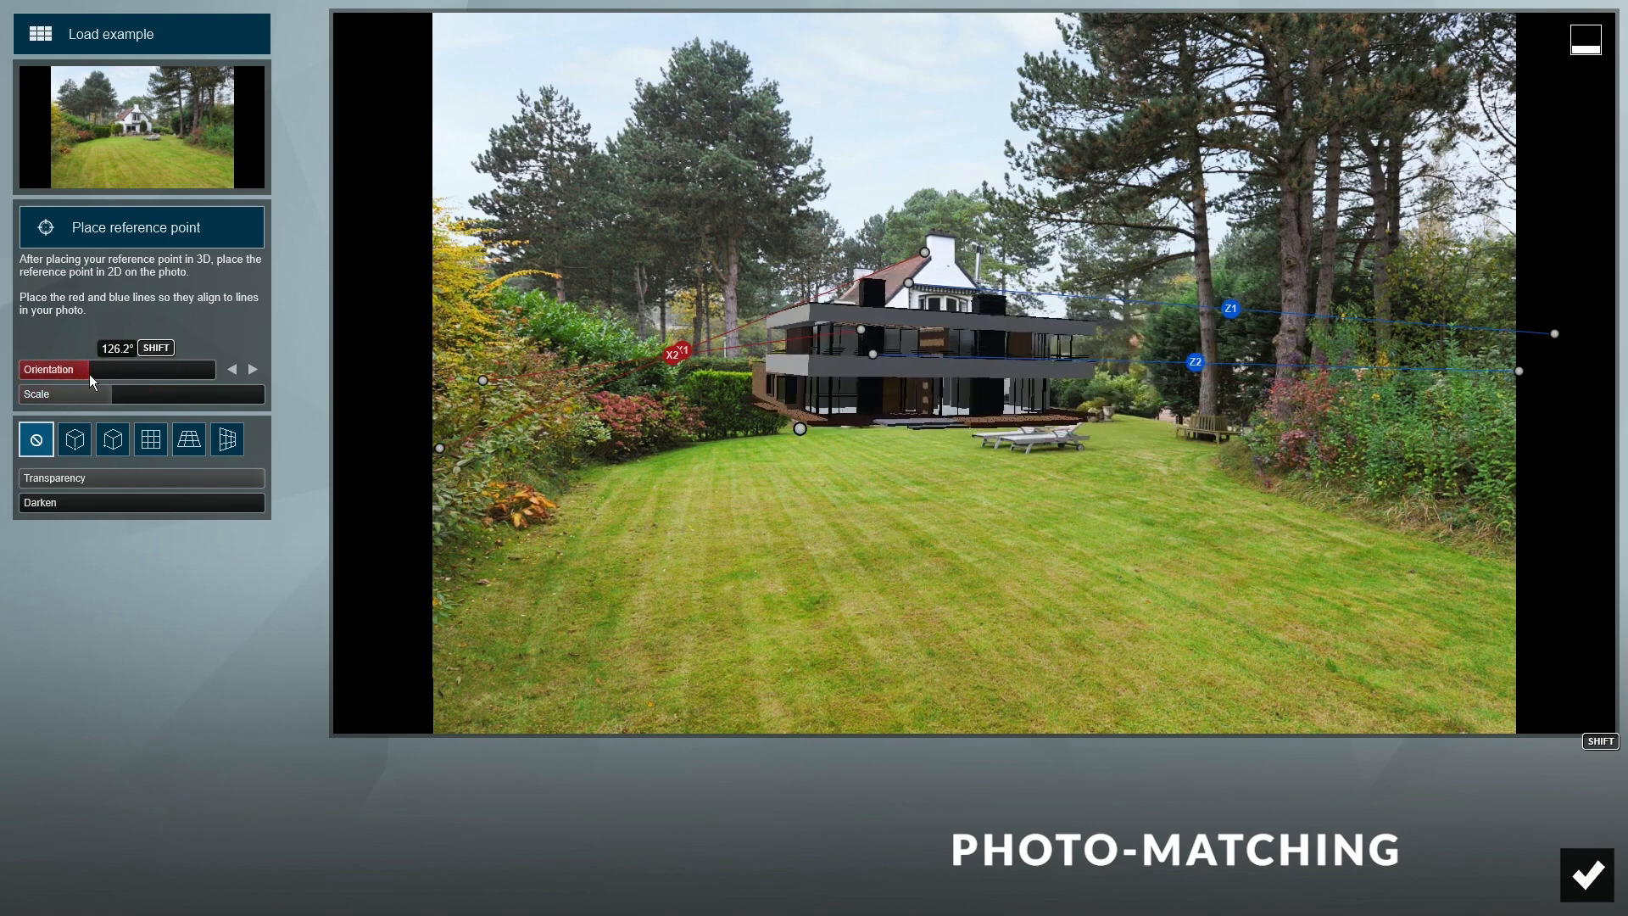
left_click_drag(800, 429, 741, 435)
left_click_drag(111, 394, 124, 402)
left_click_drag(741, 438, 723, 447)
left_click_drag(121, 396, 124, 397)
left_click_drag(724, 448, 715, 449)
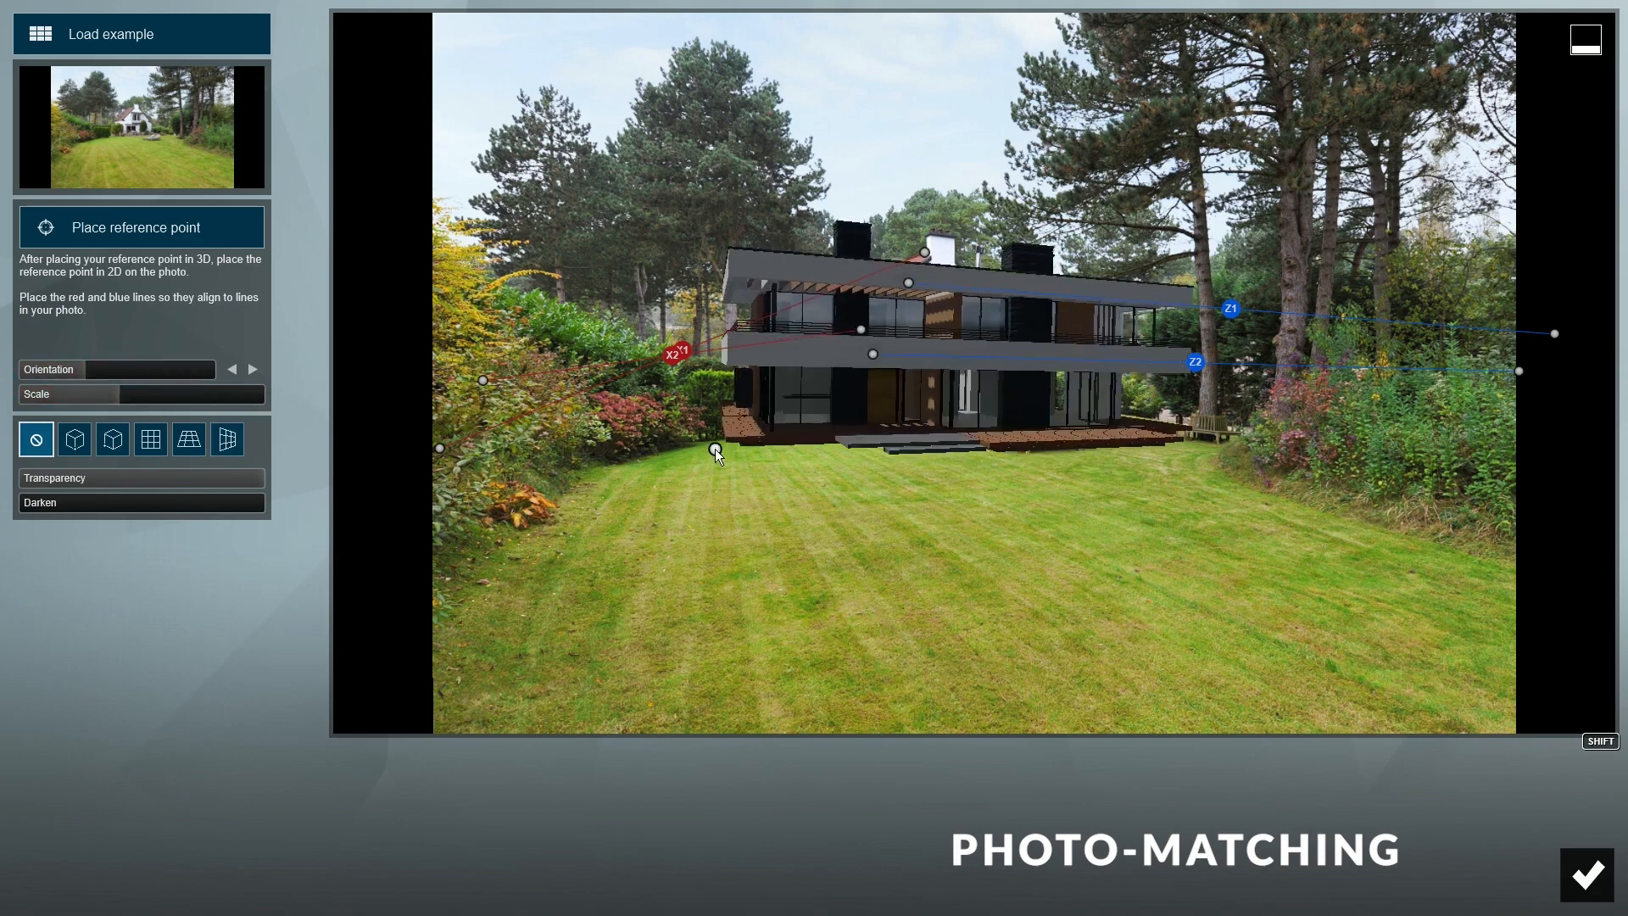
left_click_drag(124, 397, 120, 399)
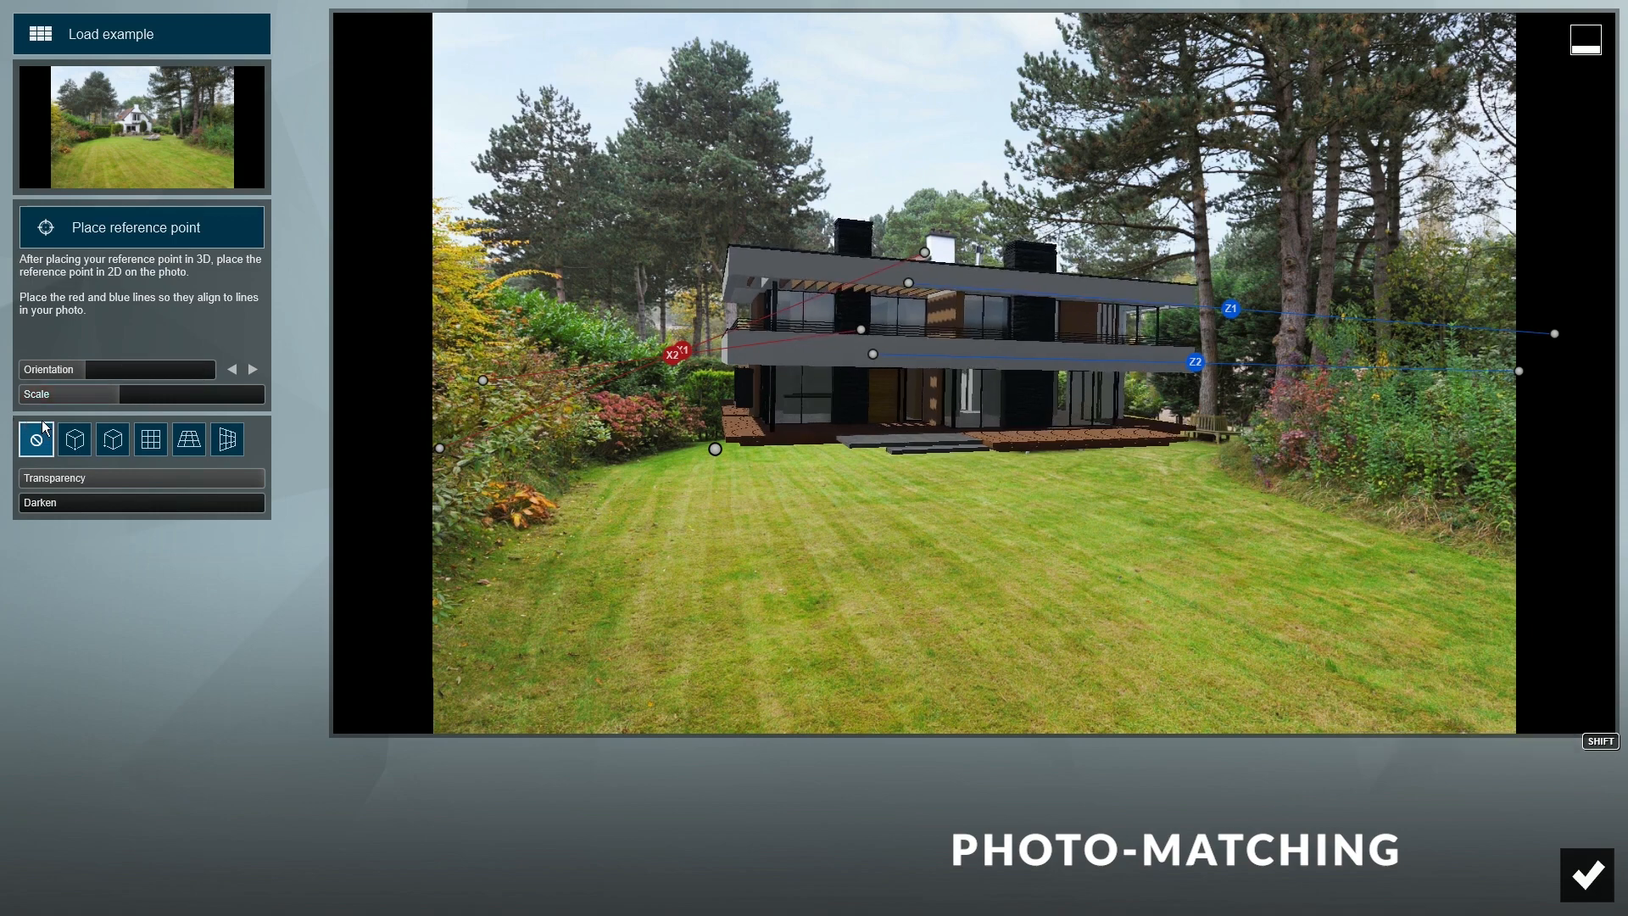
left_click(1586, 874)
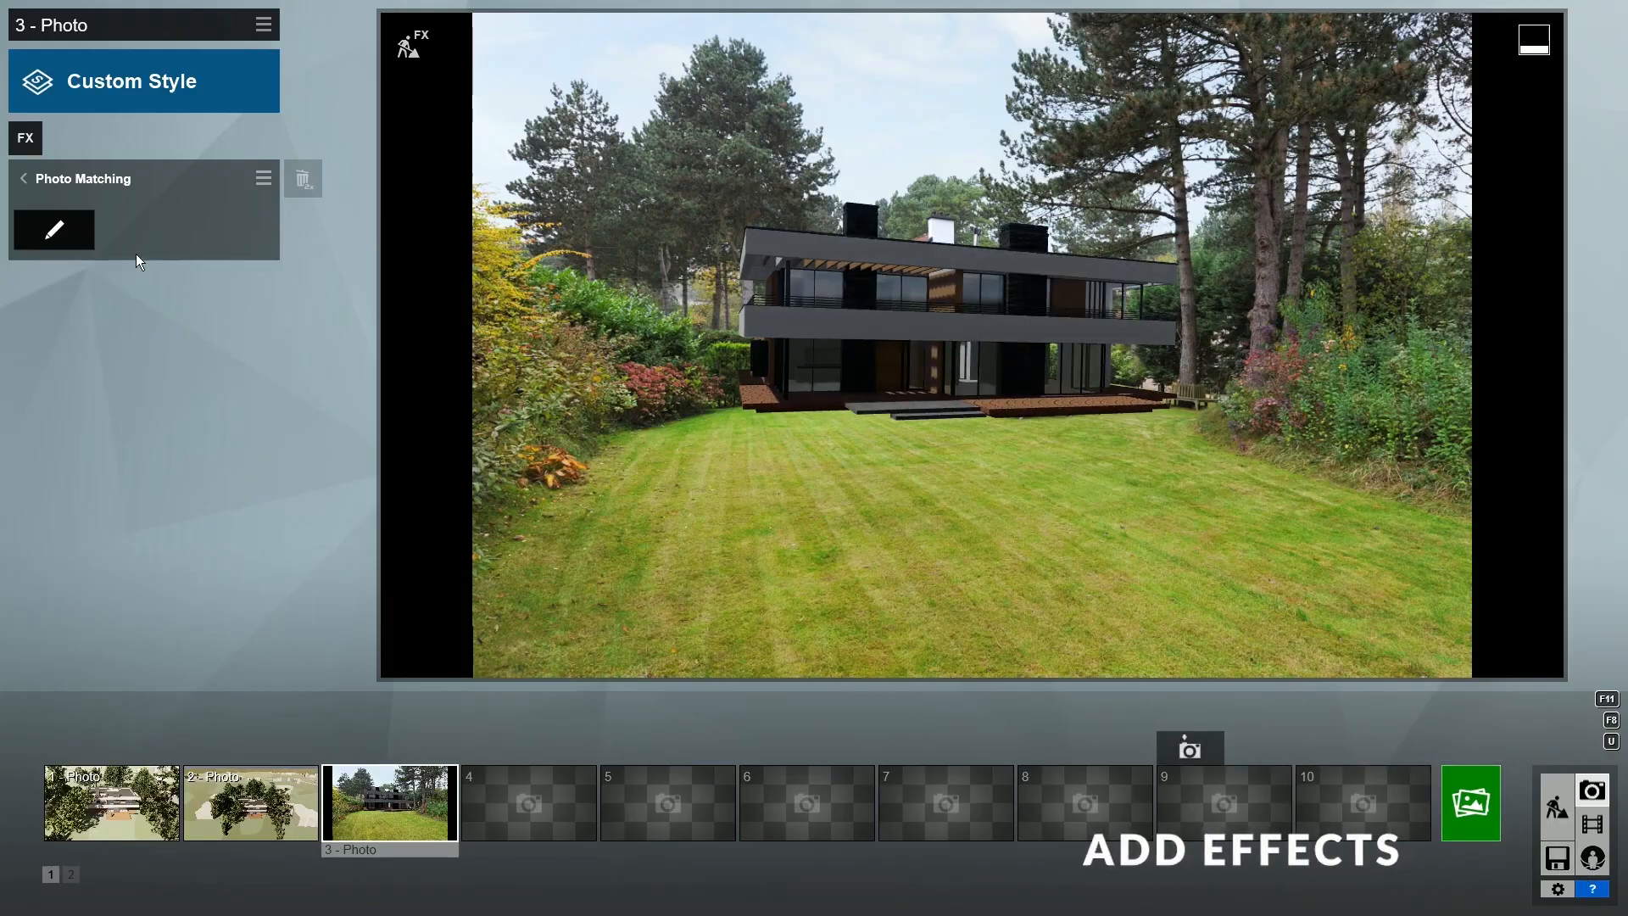
- Add Real Skies with a 10.5° heading, an overcast sky image and adjusted brightness
left_click(53, 183)
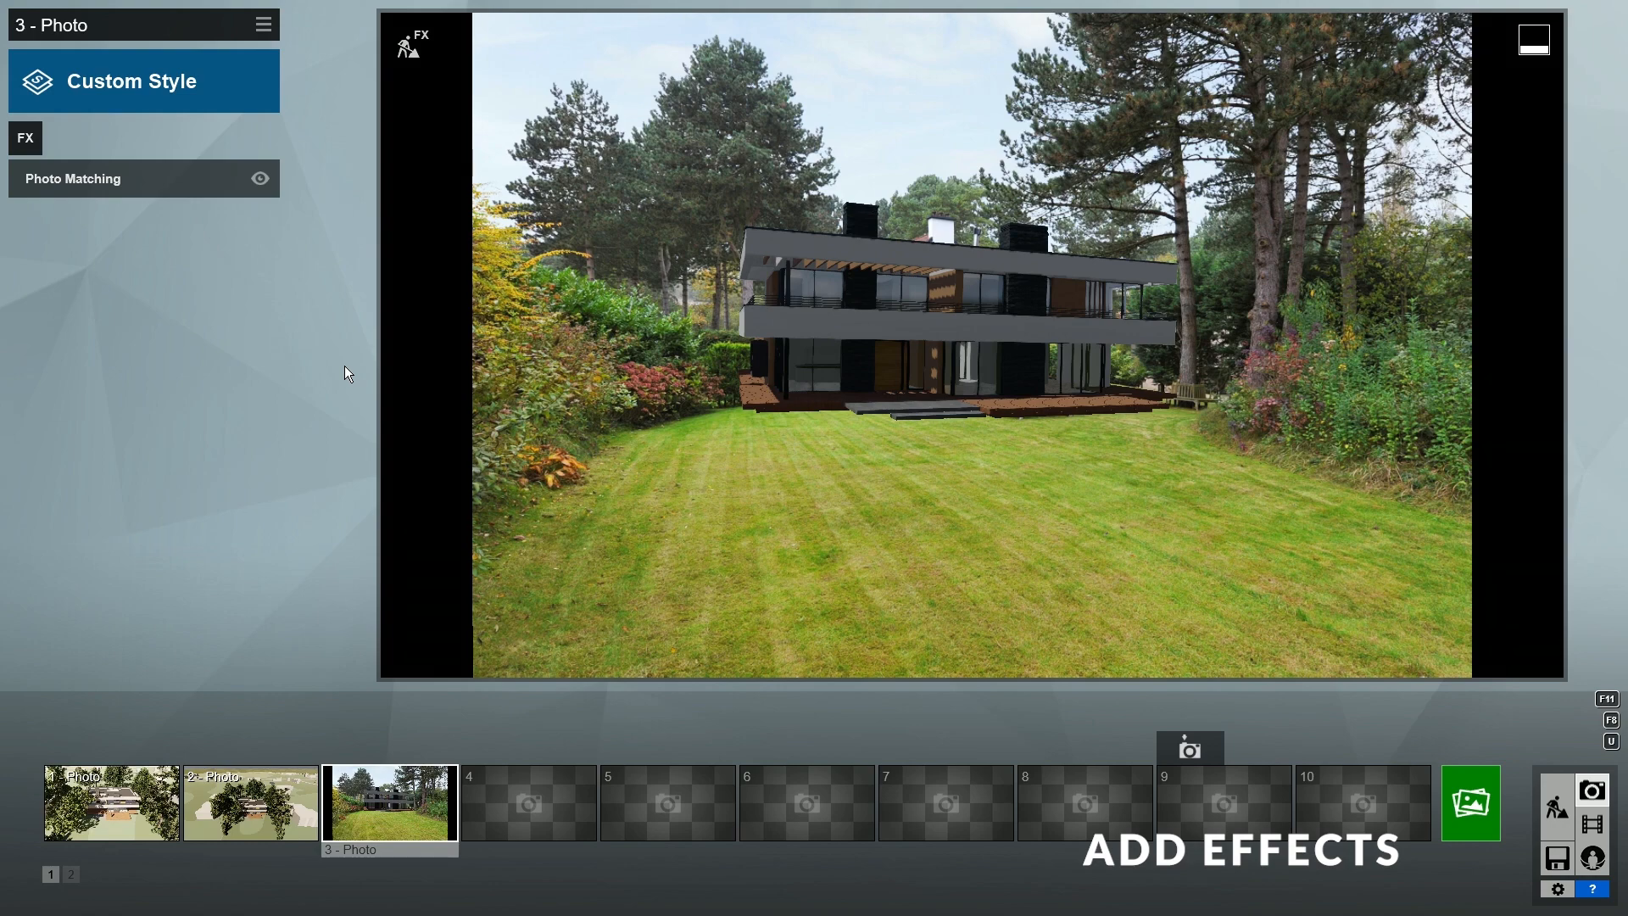
left_click(25, 138)
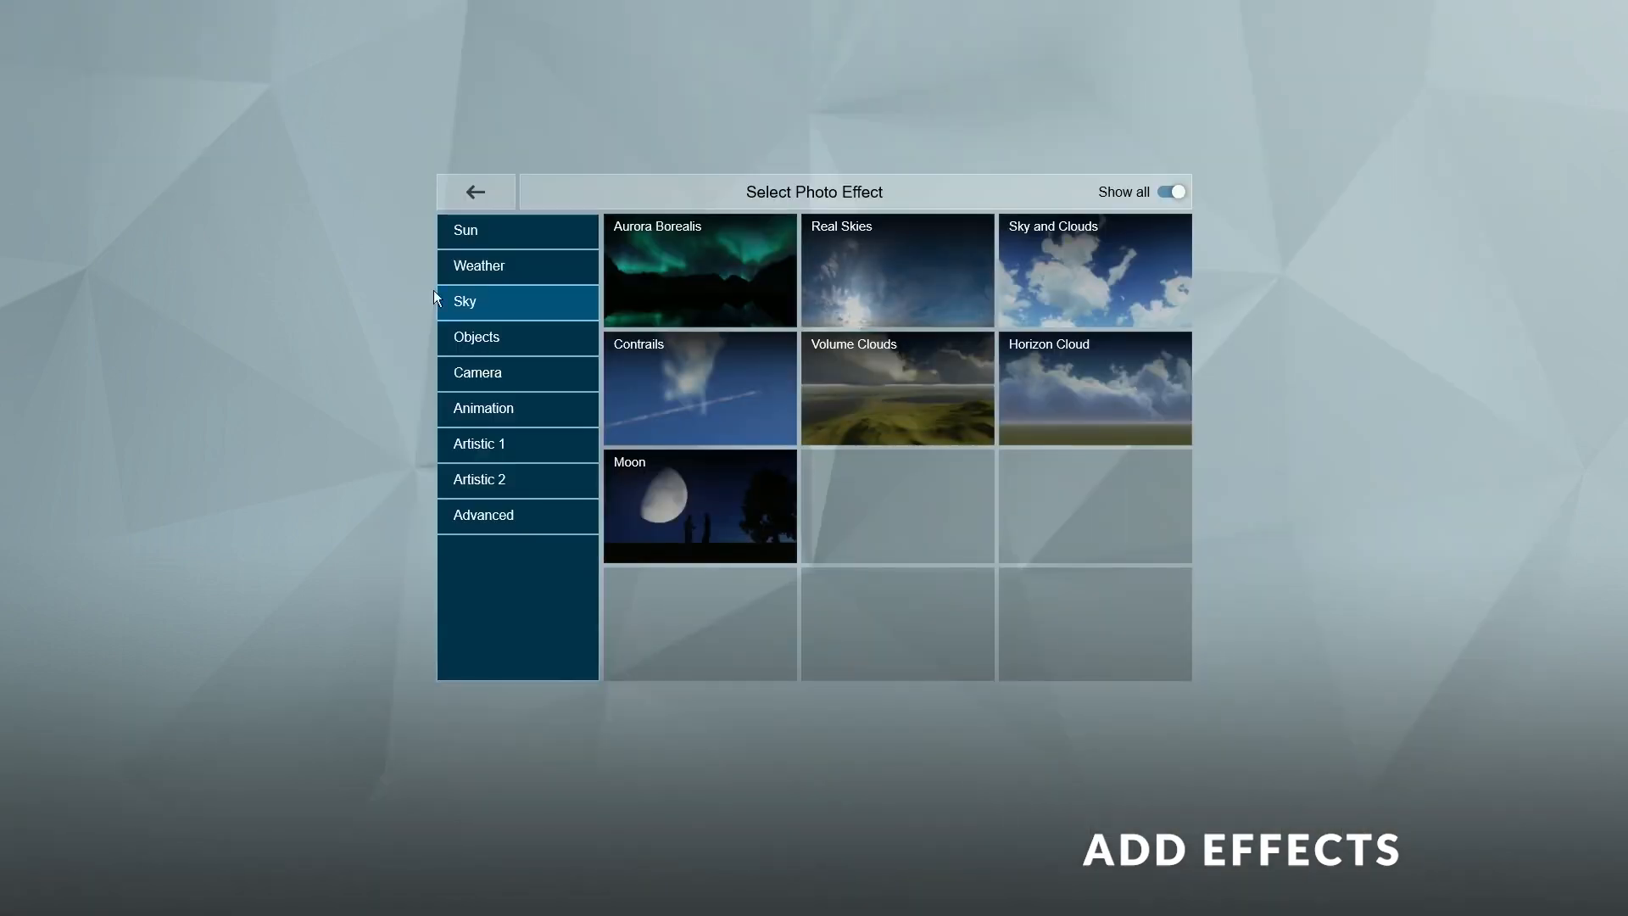
left_click(909, 281)
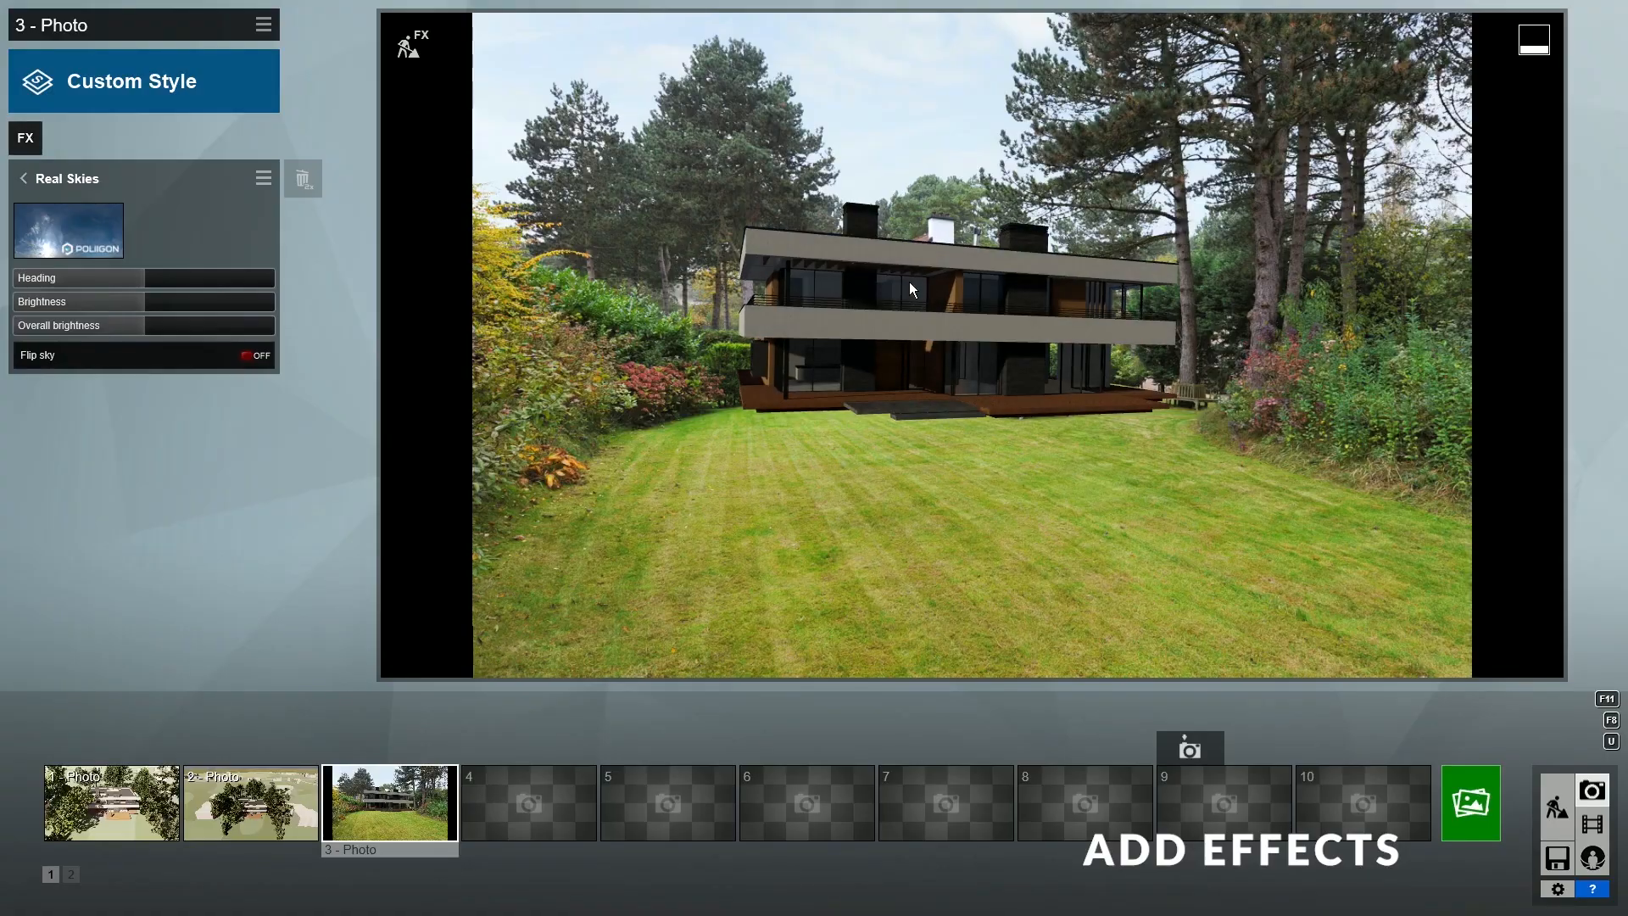
mouse_move(145, 280)
left_mouse_down()
mouse_move(112, 283)
mouse_move(153, 283)
mouse_move(140, 286)
left_mouse_up()
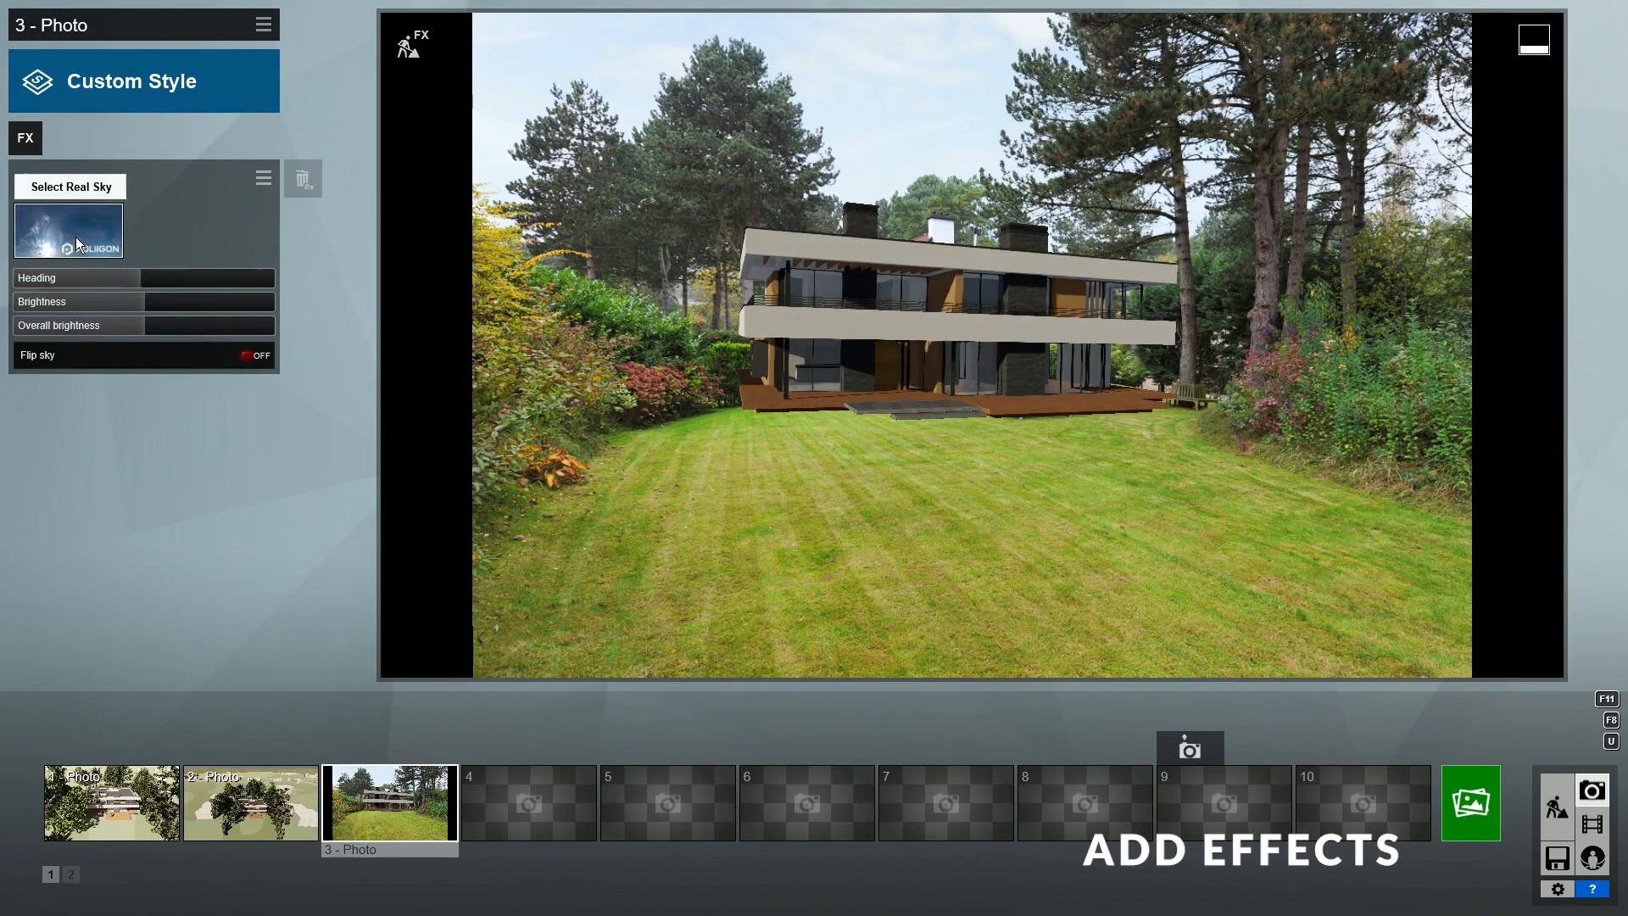
left_click(76, 244)
left_click(827, 186)
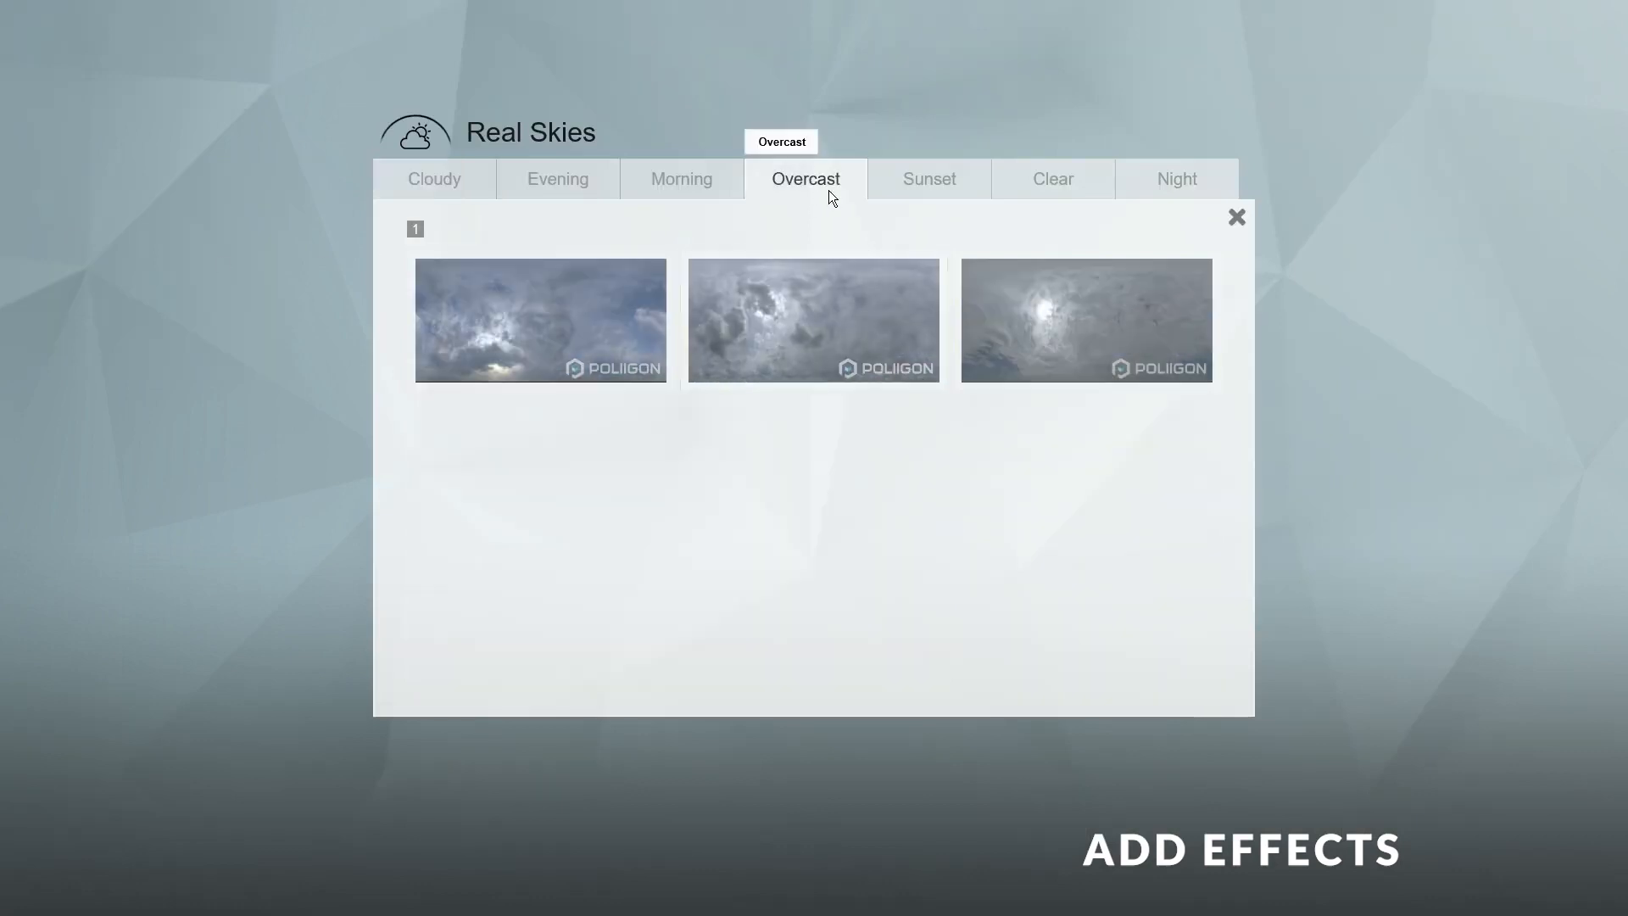
left_click(832, 313)
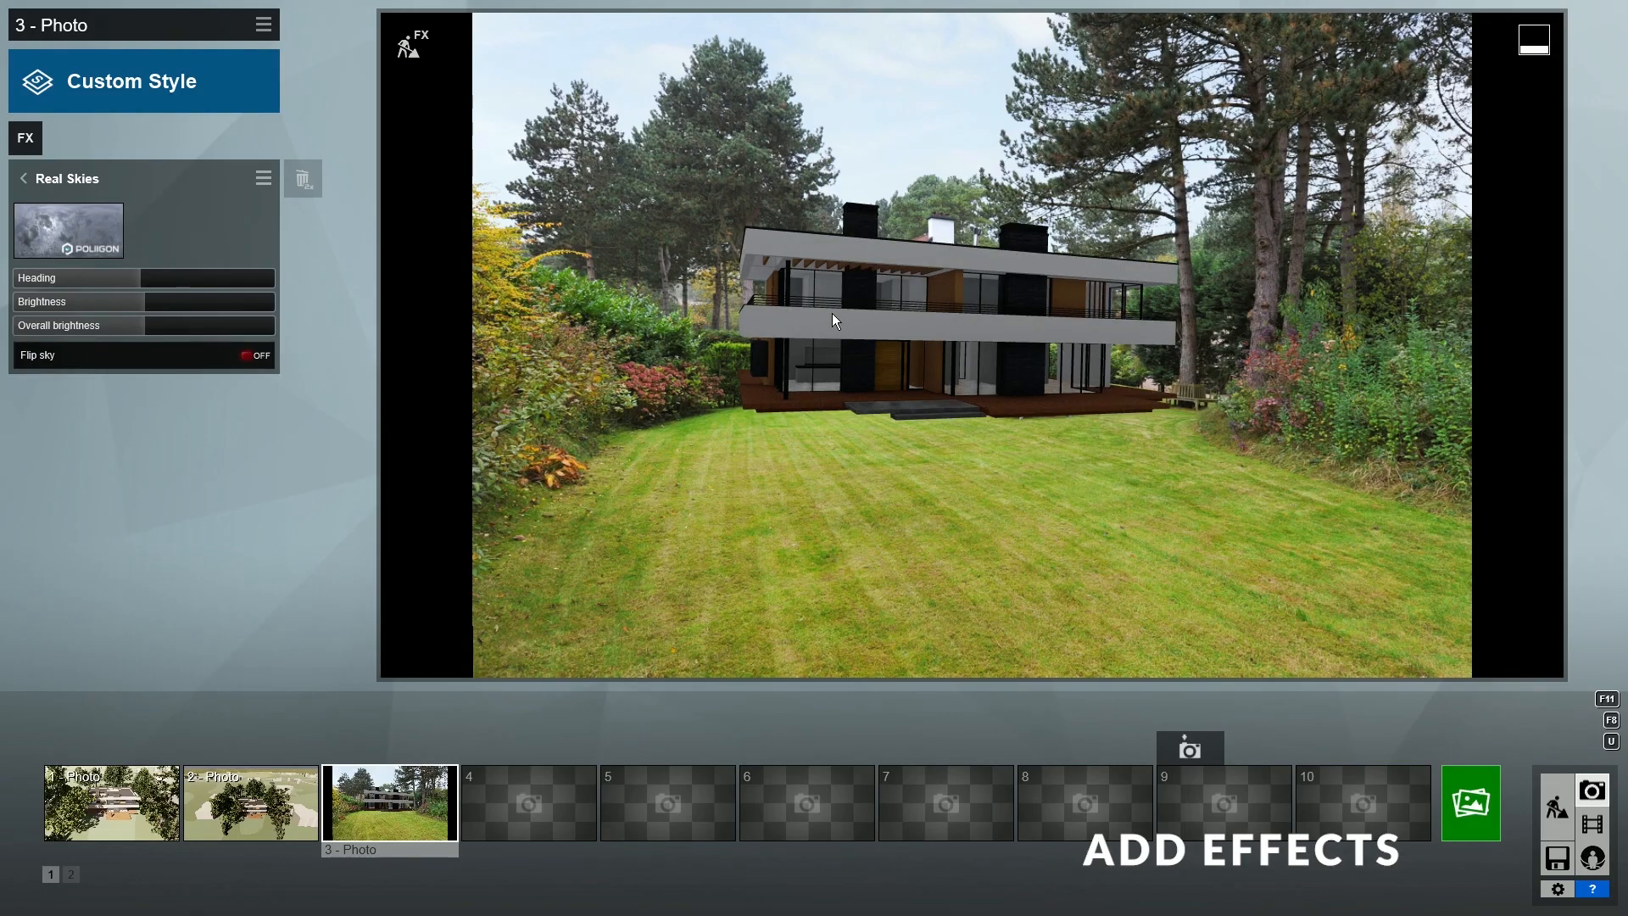
left_click_drag(200, 306, 308, 313)
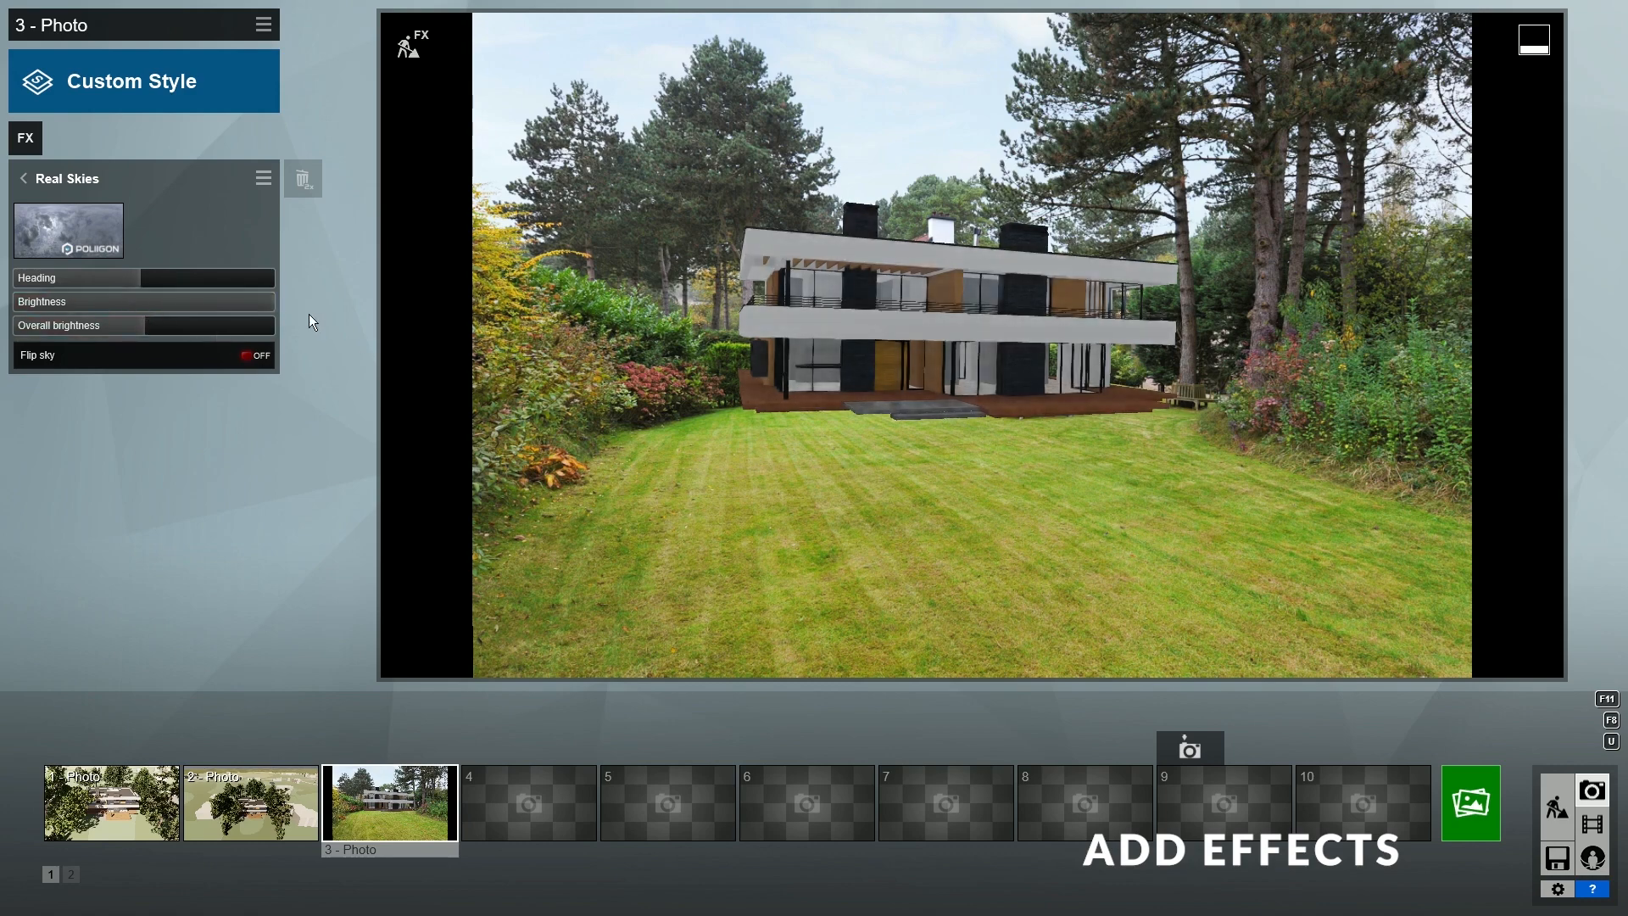
left_click(145, 303)
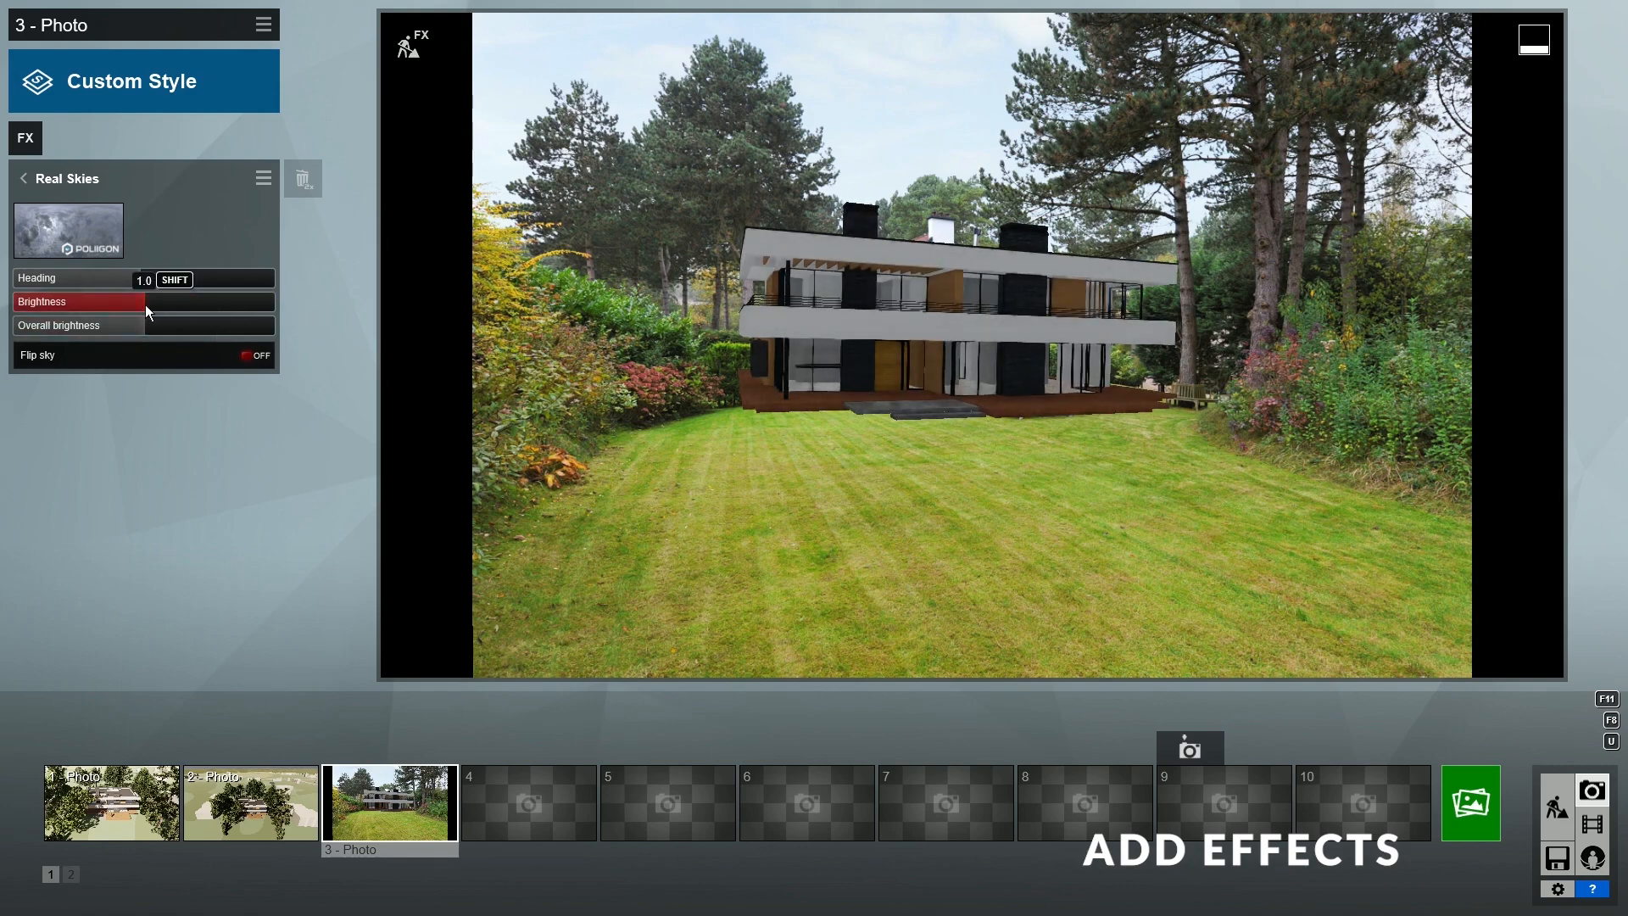
left_click(16, 189)
- Add an Exposure effect set to 0.8
left_click(478, 373)
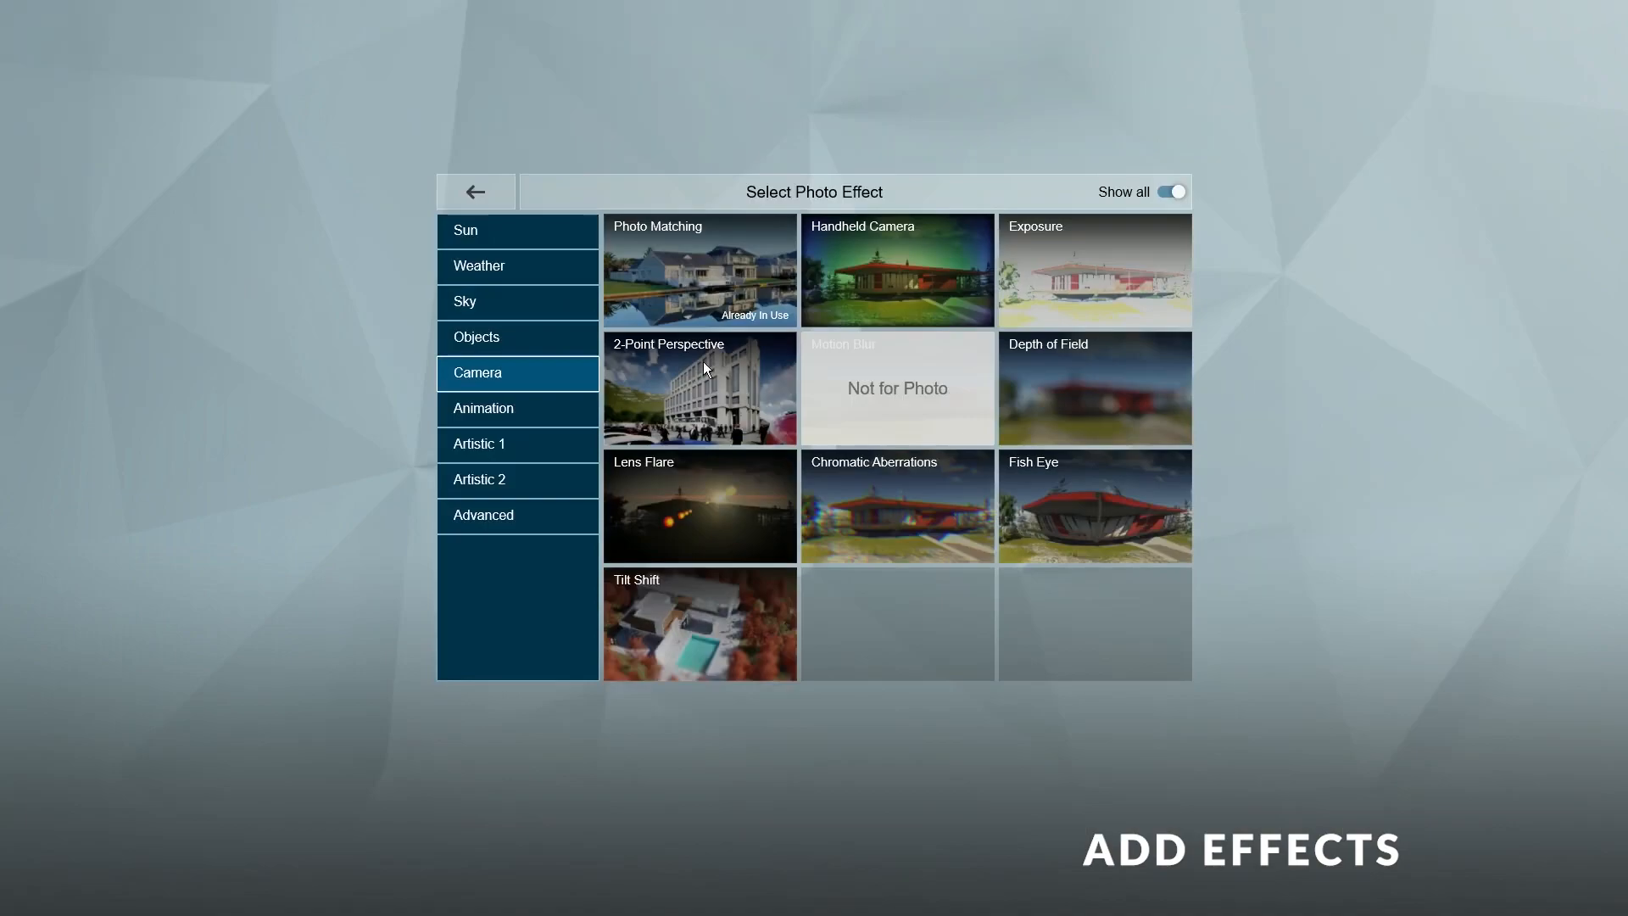
left_click(1097, 273)
left_click_drag(154, 217, 211, 214)
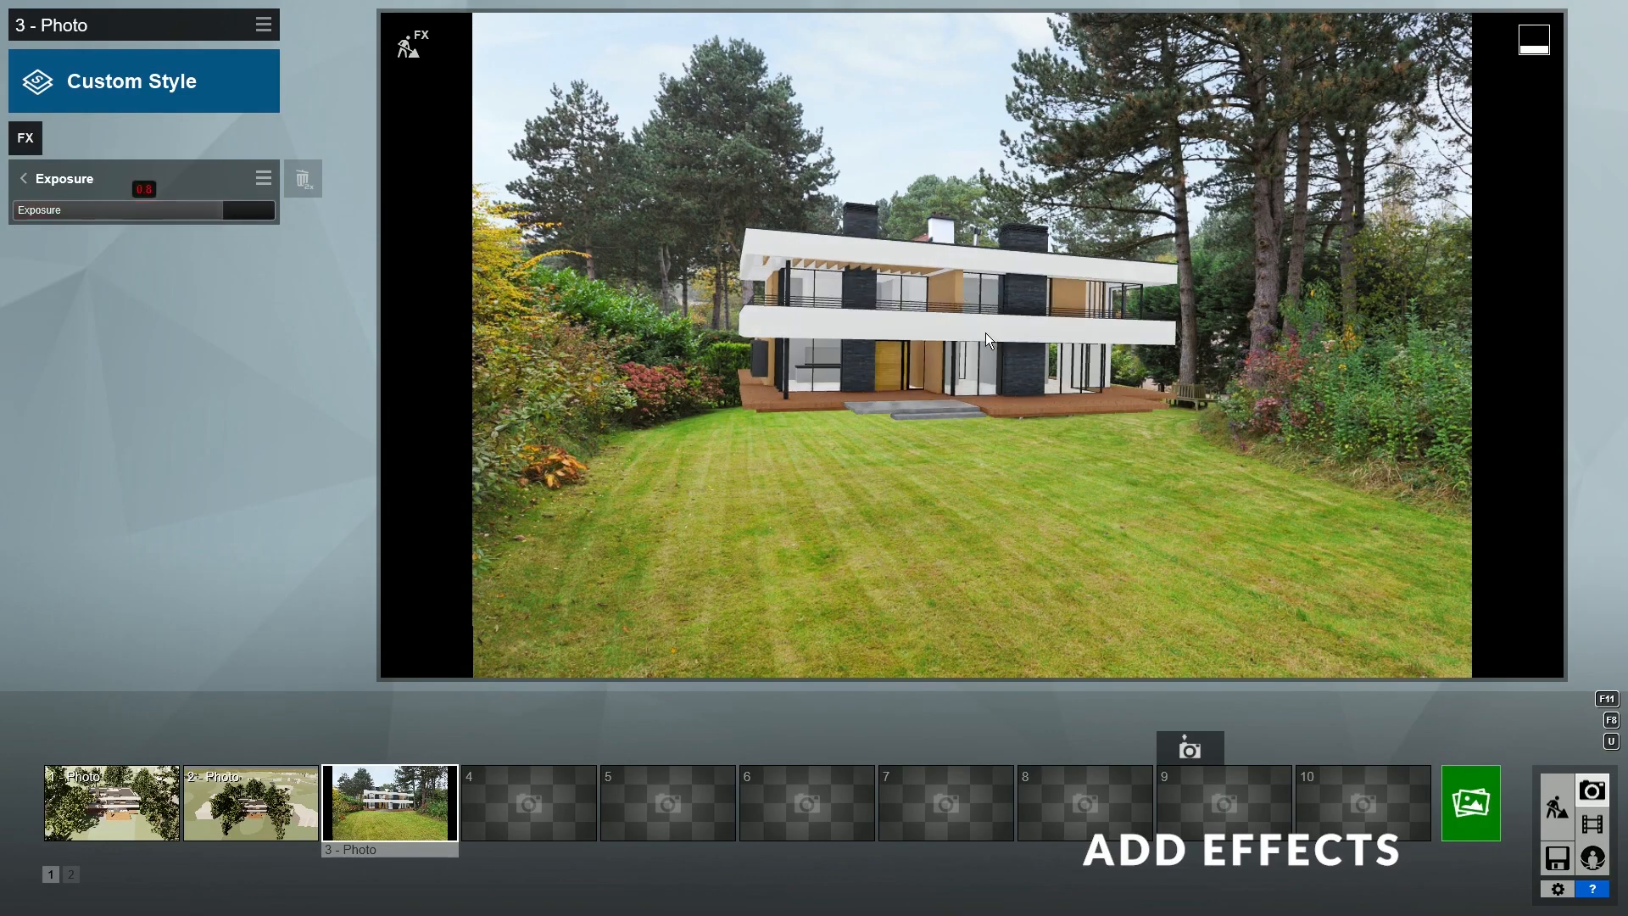
left_click(22, 178)
- Toggle Sky Light off and on, then add the Hyperlight effect from the Advanced category
left_click(529, 516)
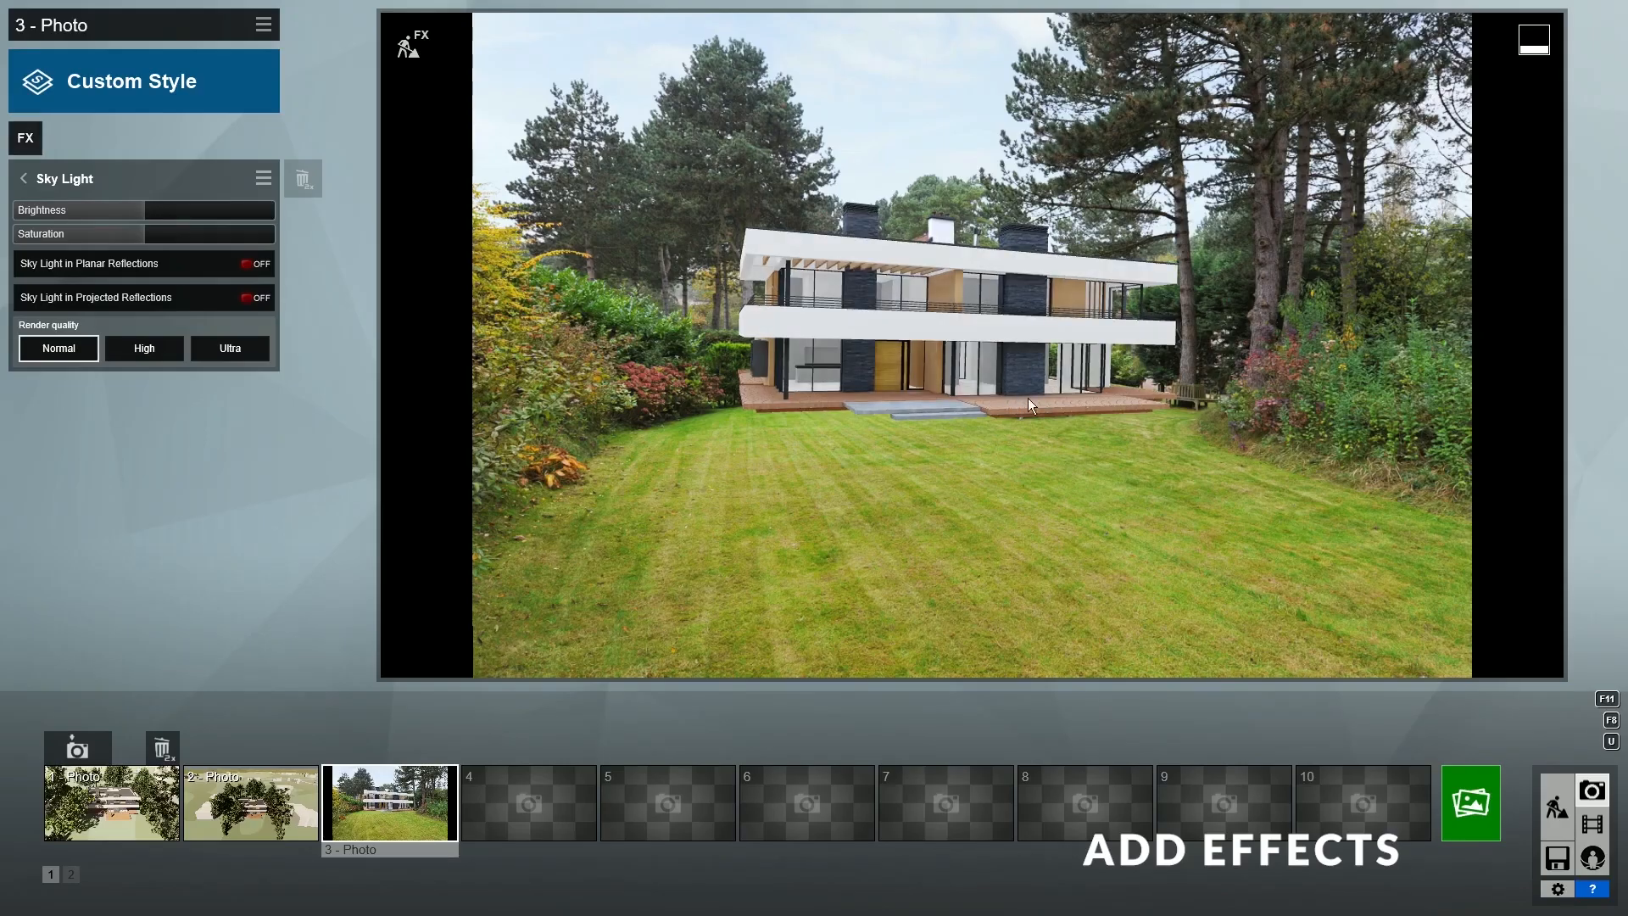
left_click(38, 180)
left_click(260, 179)
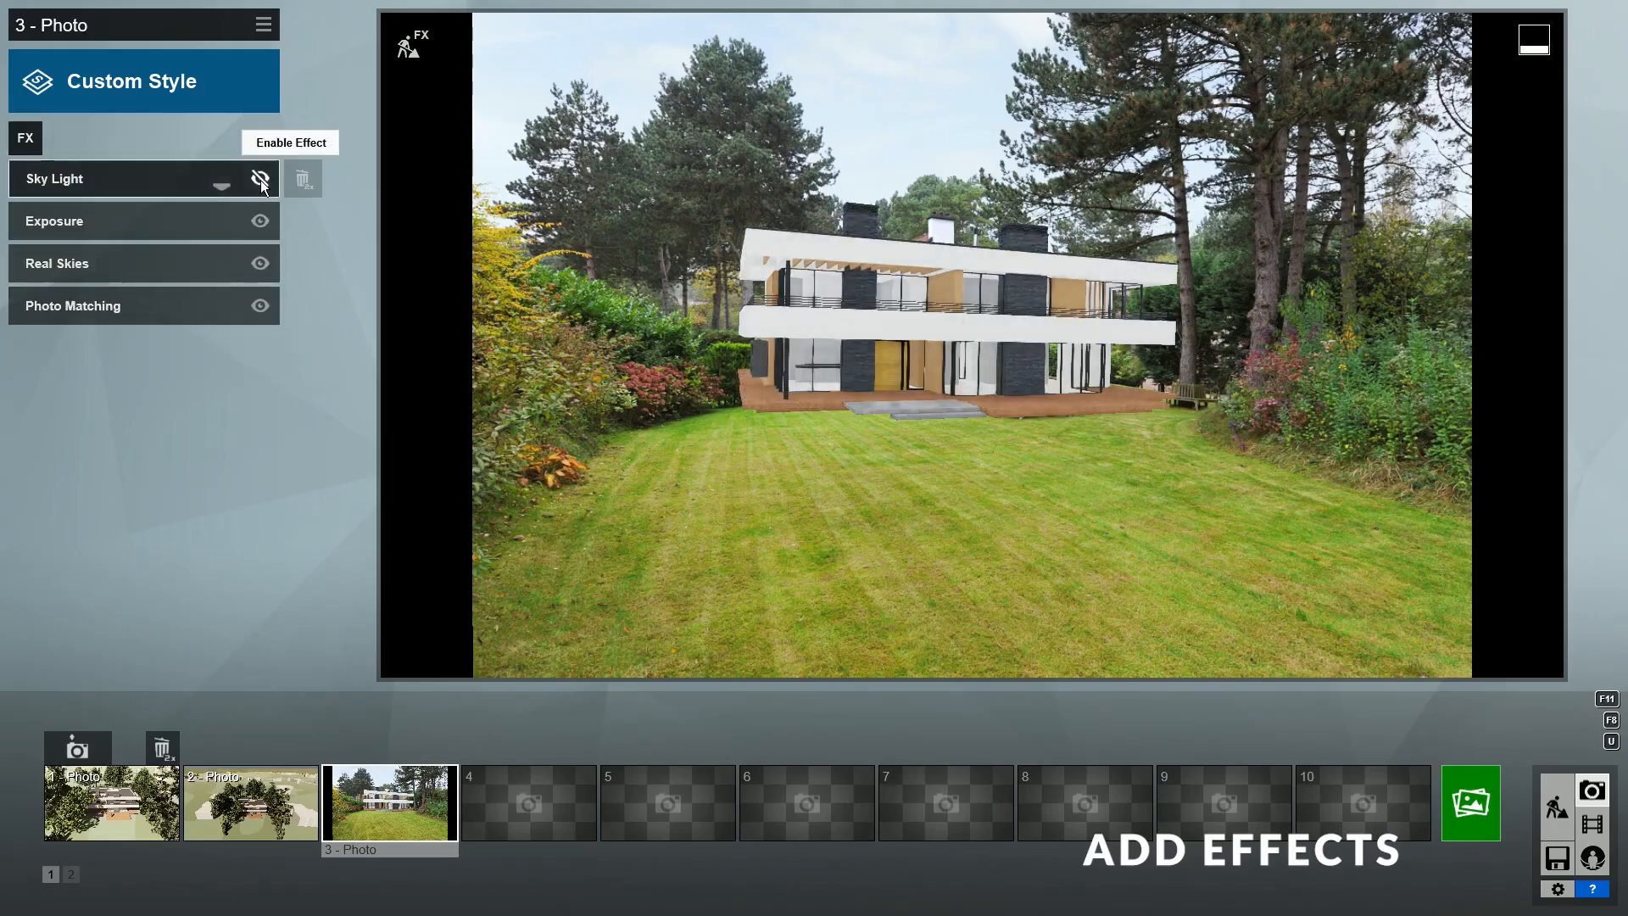
left_click(260, 180)
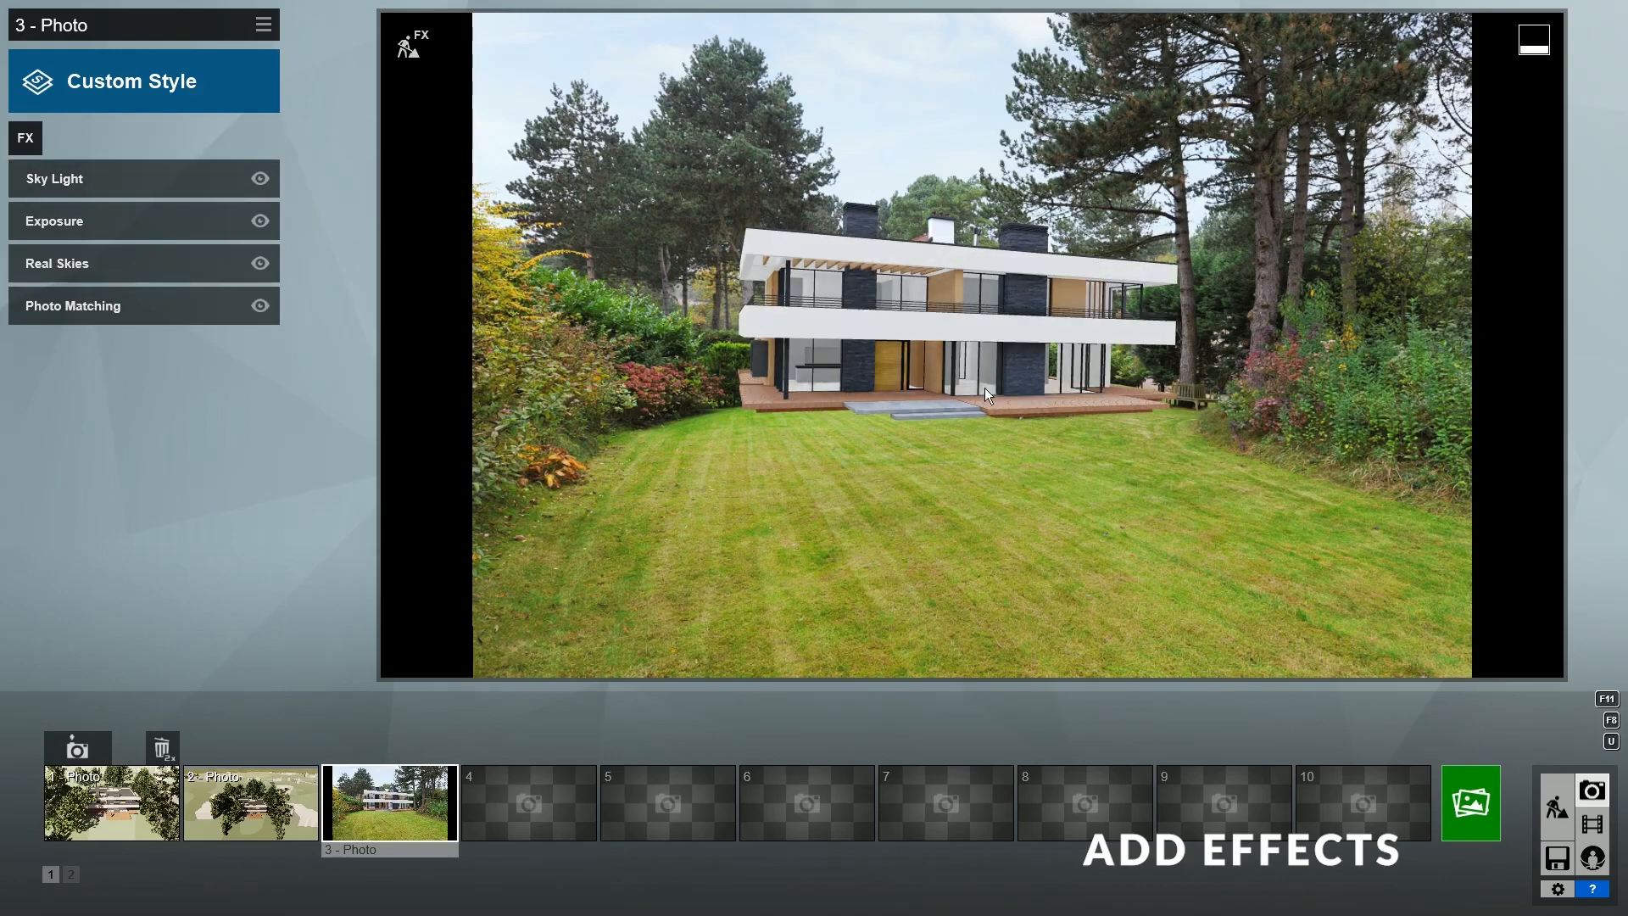
left_click(26, 138)
left_click(1107, 390)
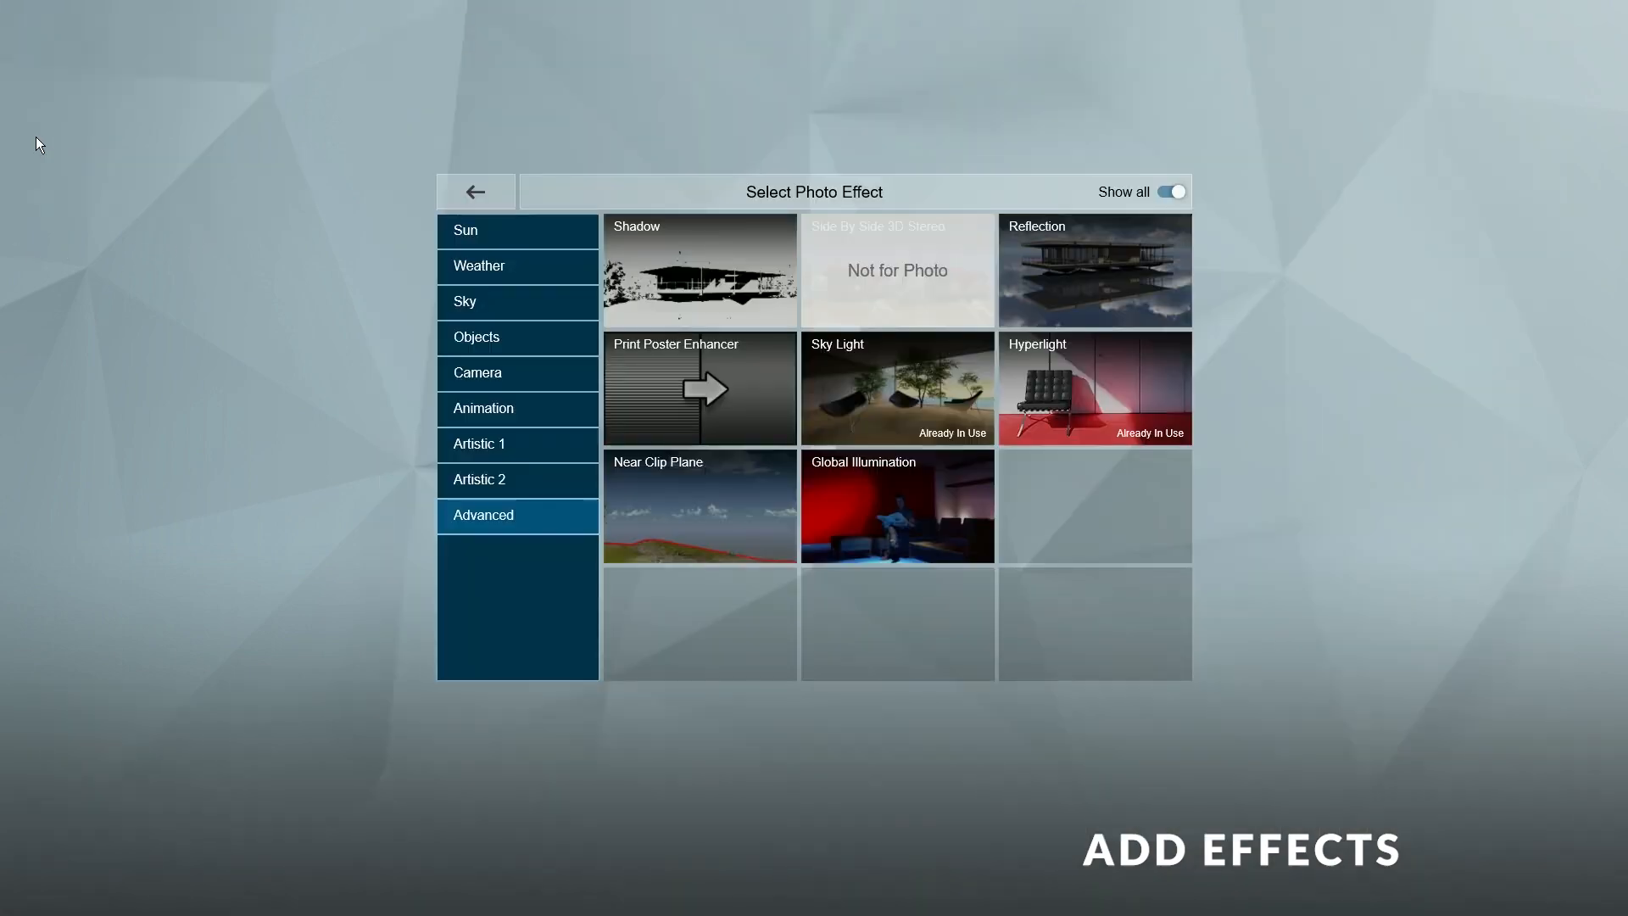
left_click(34, 137)
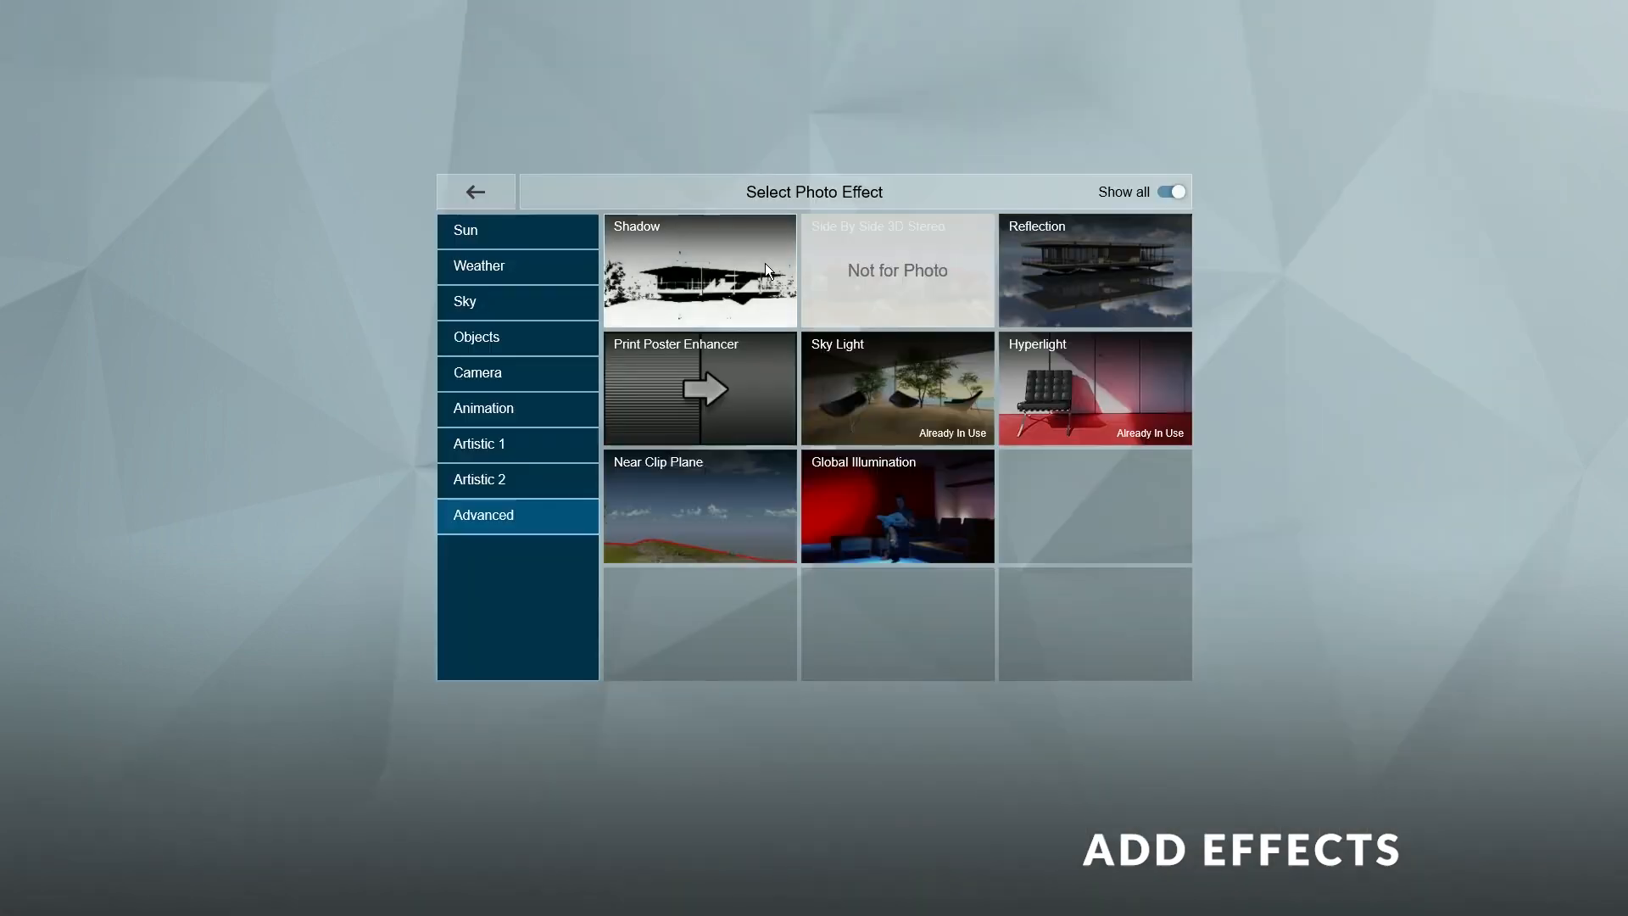
- Add a darker Shadow effect and Color Correction with limit ~0.8, temperature -0.1, tint 0.3
left_click(706, 266)
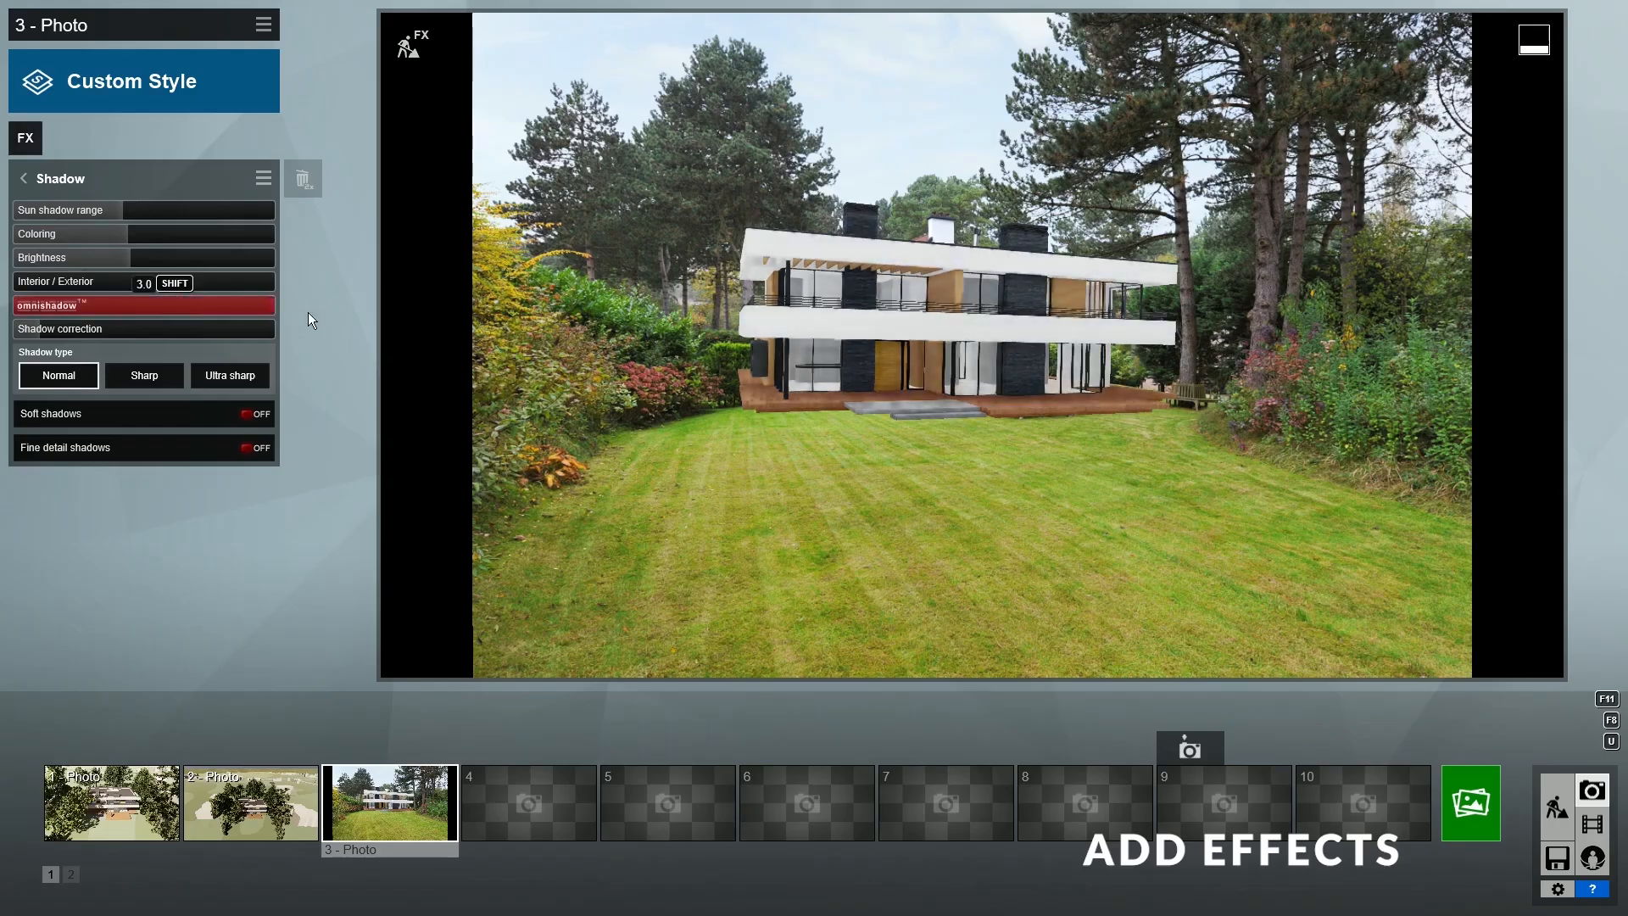
left_click_drag(127, 259, 91, 259)
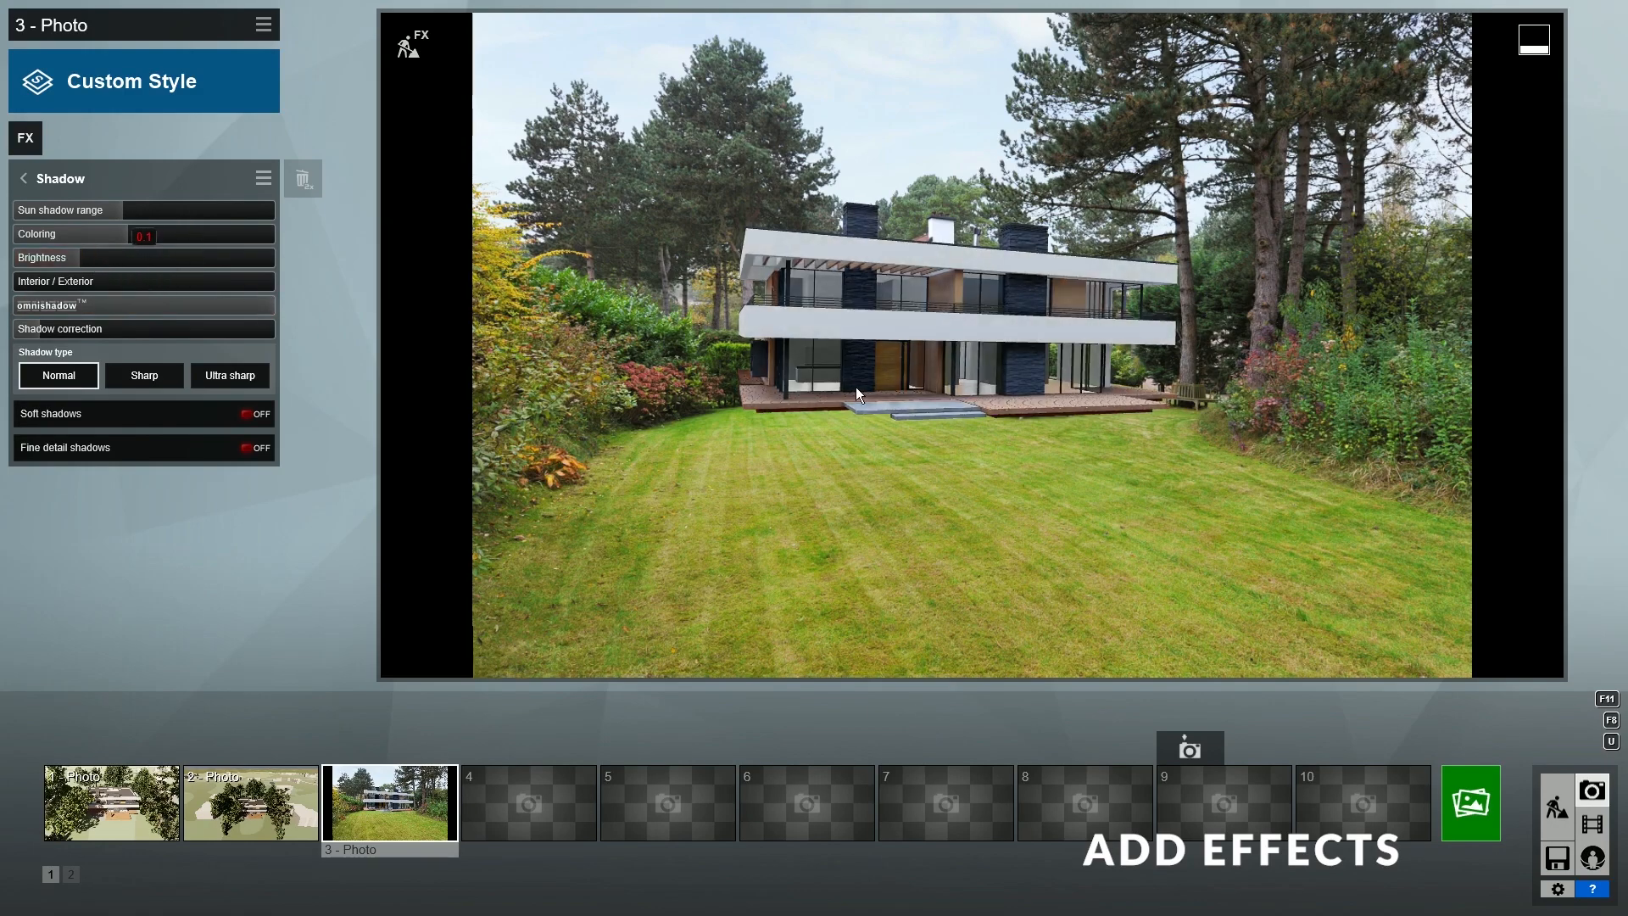
left_click(27, 138)
left_click(527, 448)
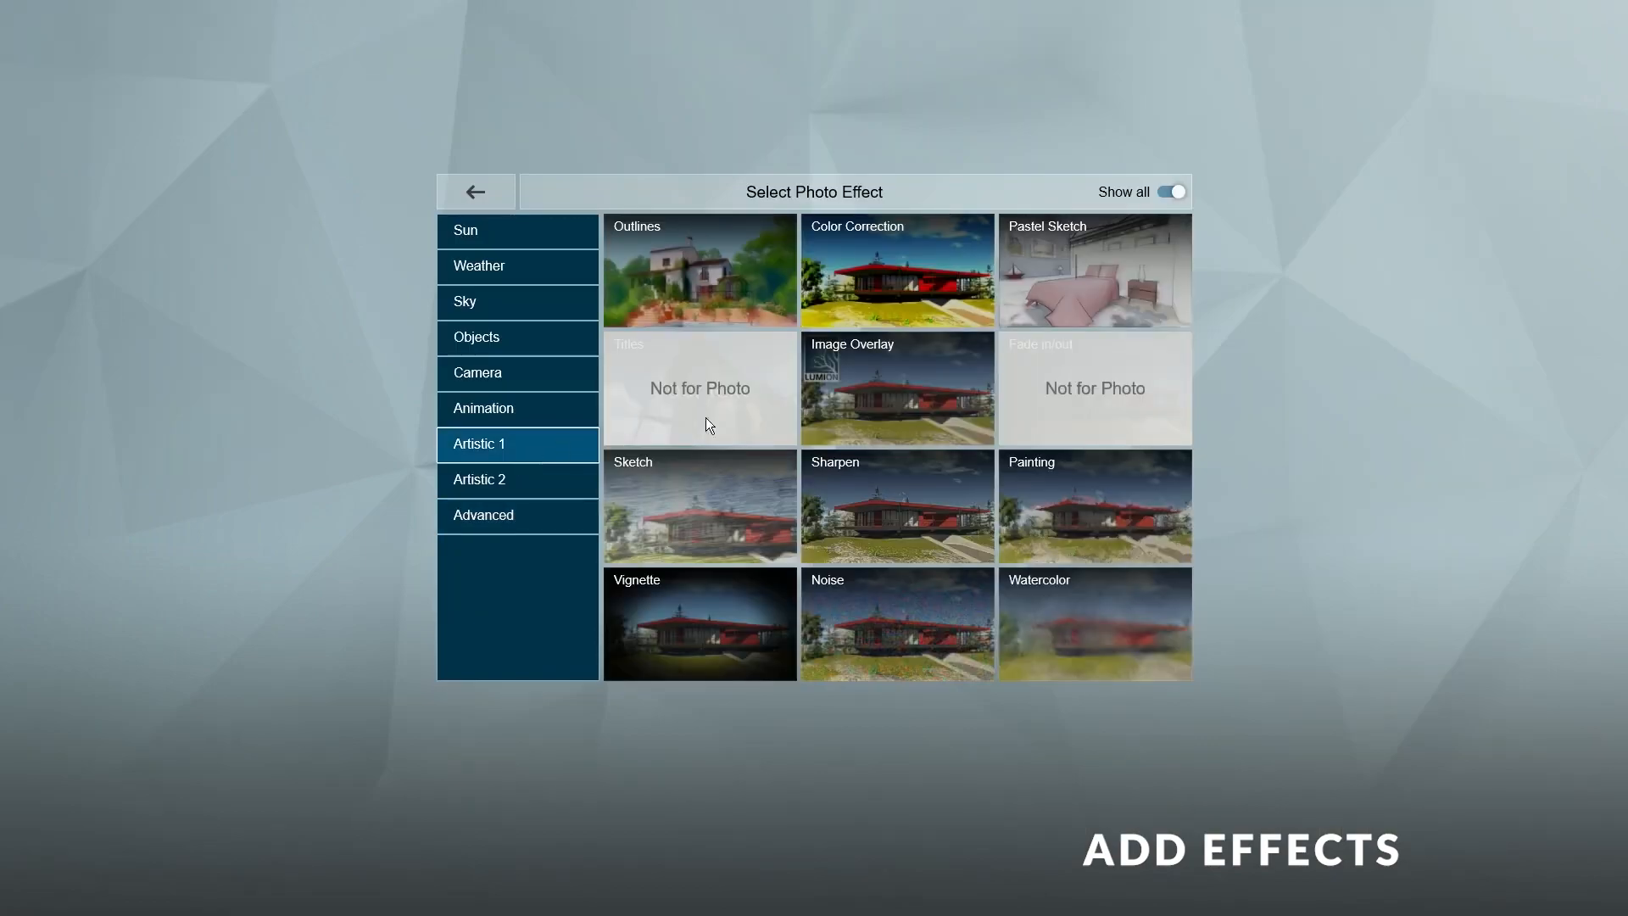
left_click(914, 280)
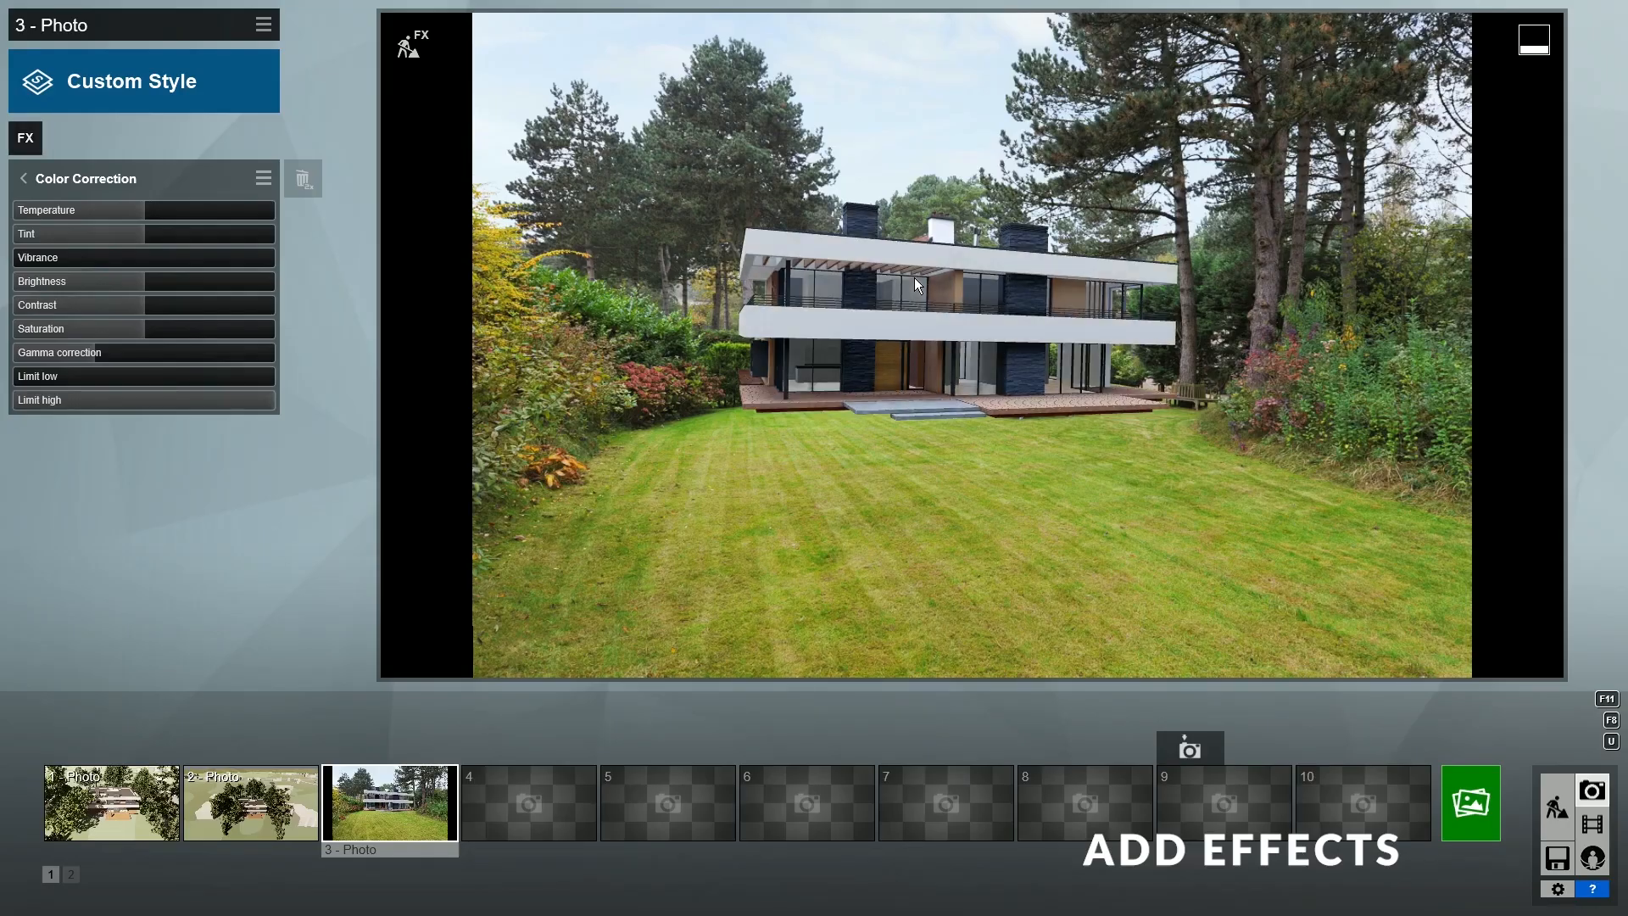
left_click_drag(229, 399, 197, 405)
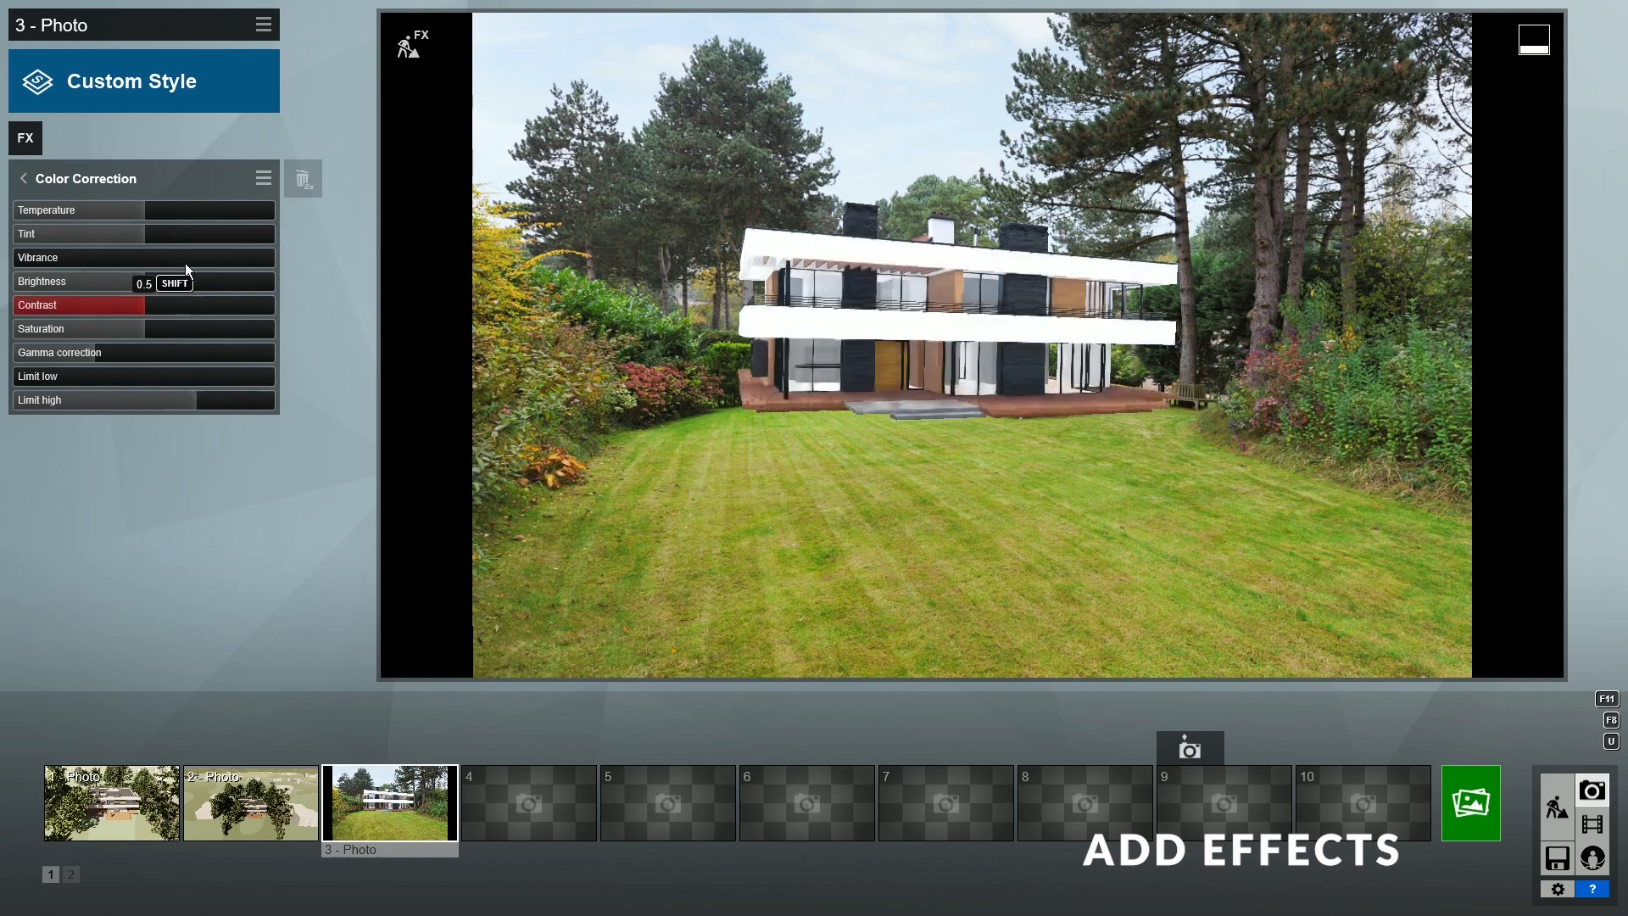
mouse_move(142, 210)
left_mouse_down()
mouse_move(119, 212)
mouse_move(326, 226)
mouse_move(129, 217)
left_mouse_up()
left_click(182, 238)
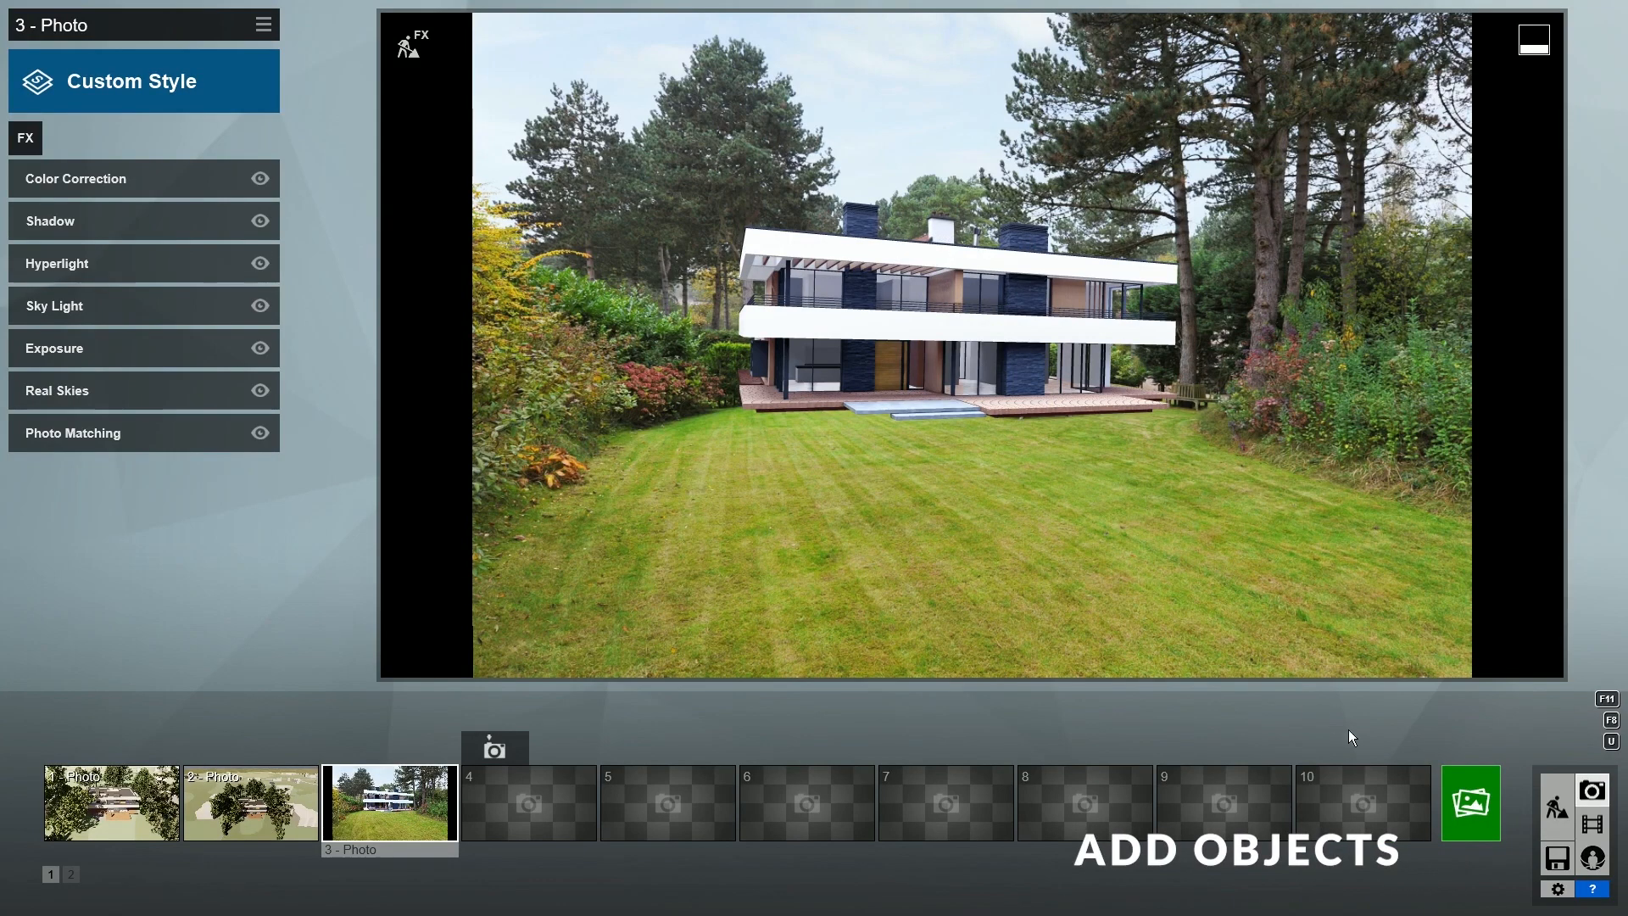
- Place a tree behind the house and check it in the matched photo
left_click(1558, 806)
key("w")
right_click_drag(1035, 531, 1034, 670)
left_click(139, 853)
left_click(223, 258)
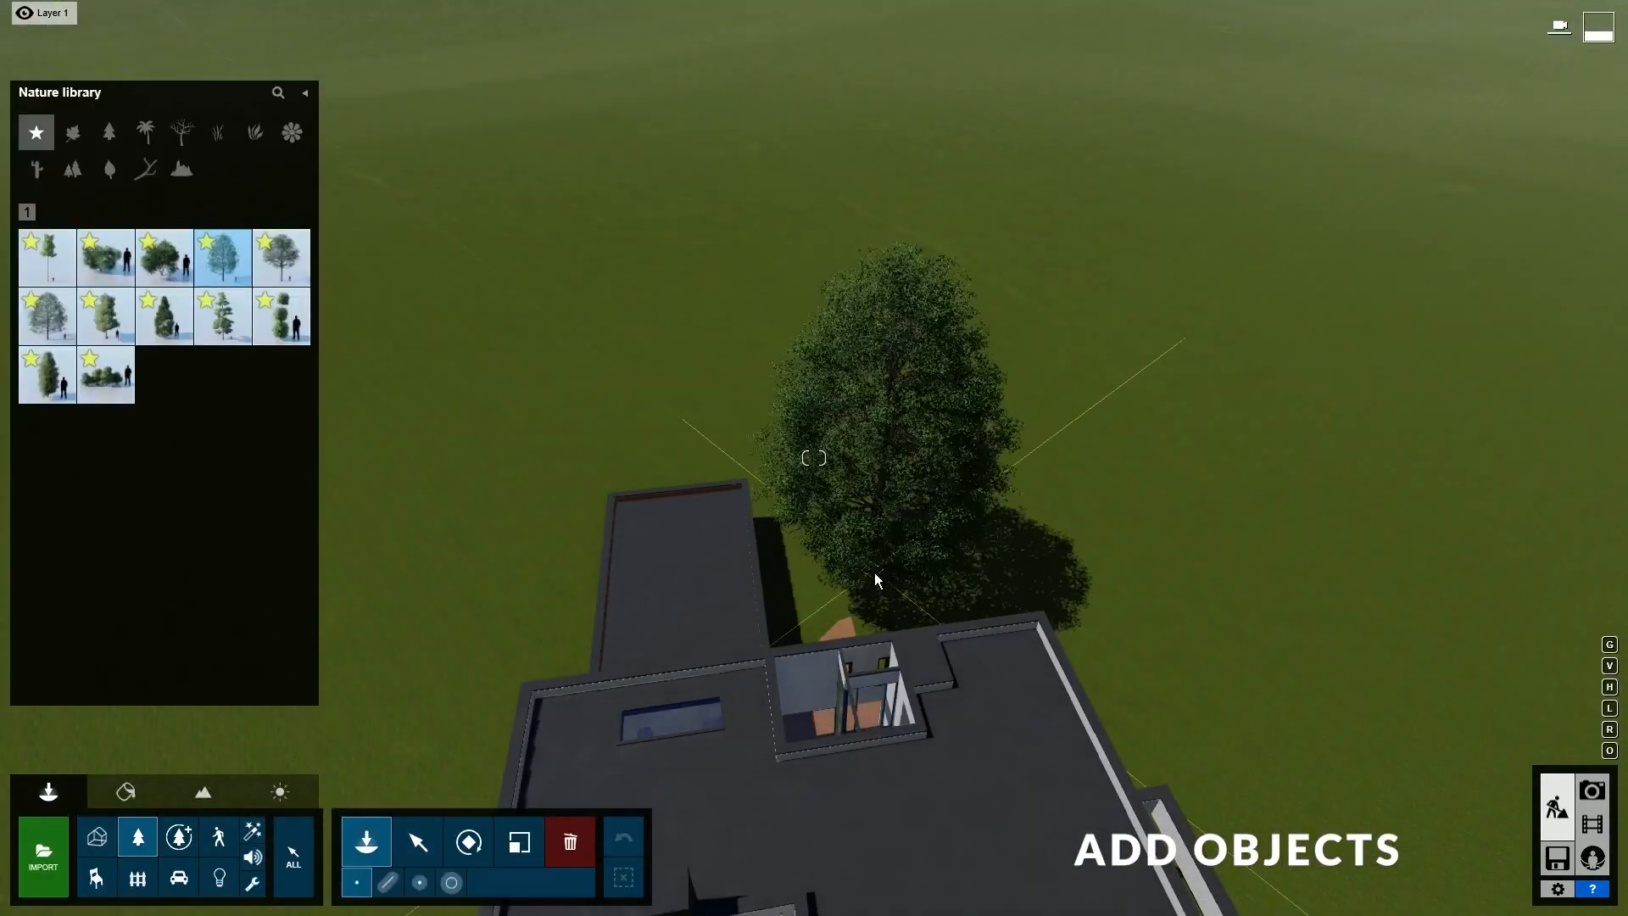
left_click(881, 594)
key("s")
right_click_drag(882, 593, 882, 390)
key("e")
left_click(1592, 791)
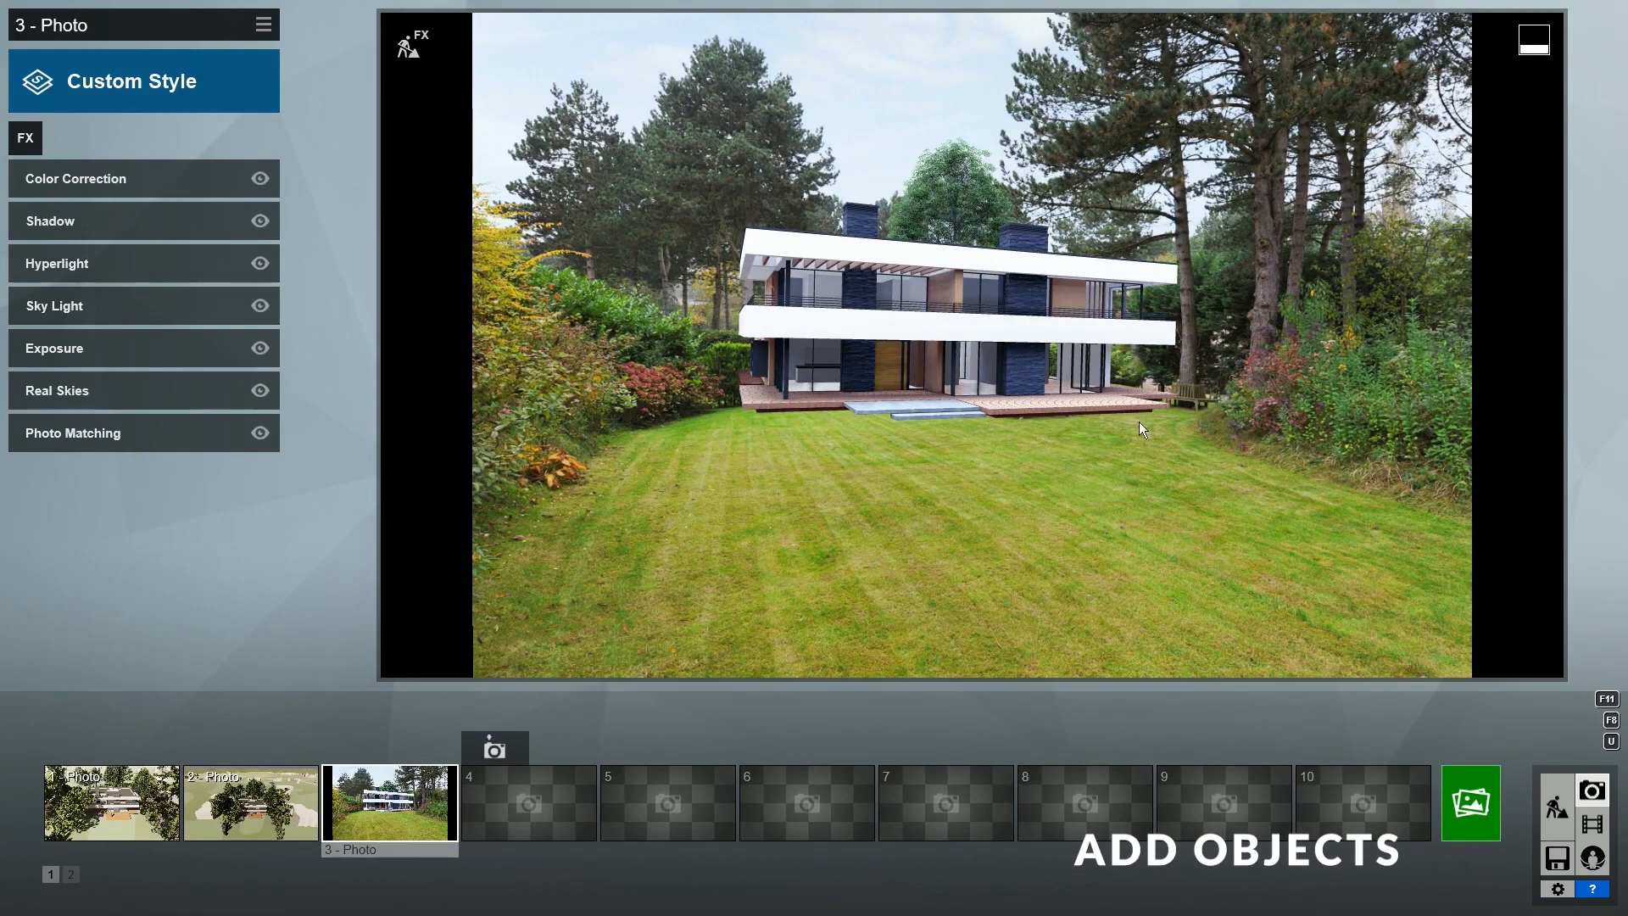
- Place rotated bushes at the house's left and right front corners
left_click(1556, 806)
left_click(114, 271)
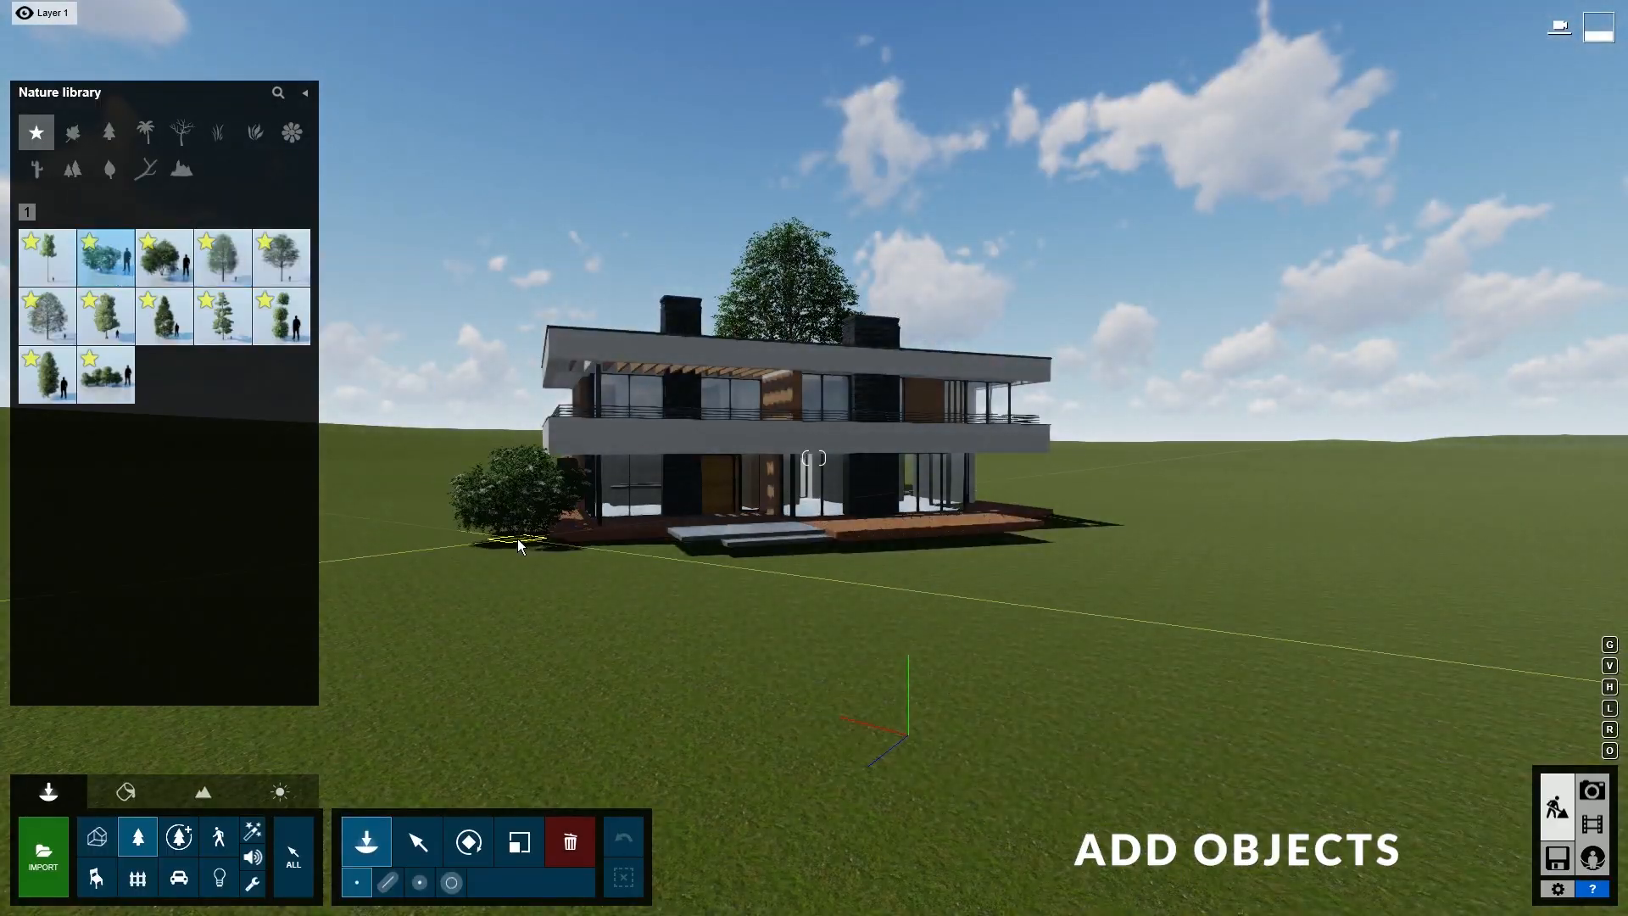
key("r")
left_click(500, 547)
left_click(166, 270)
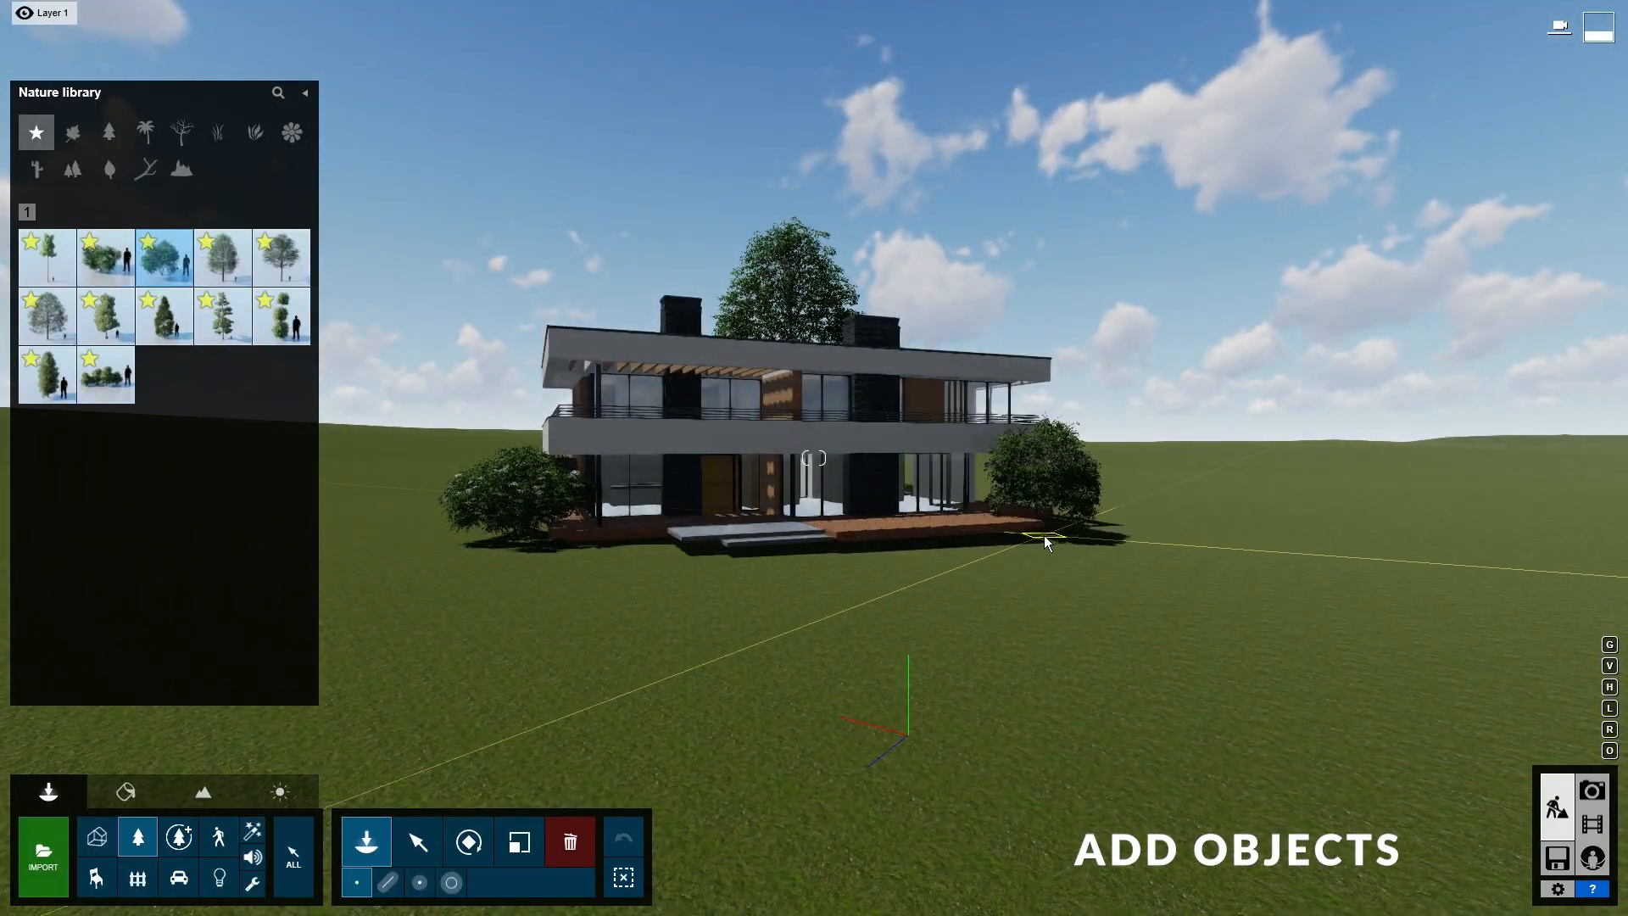
left_click(1046, 536)
key("l")
key("r")
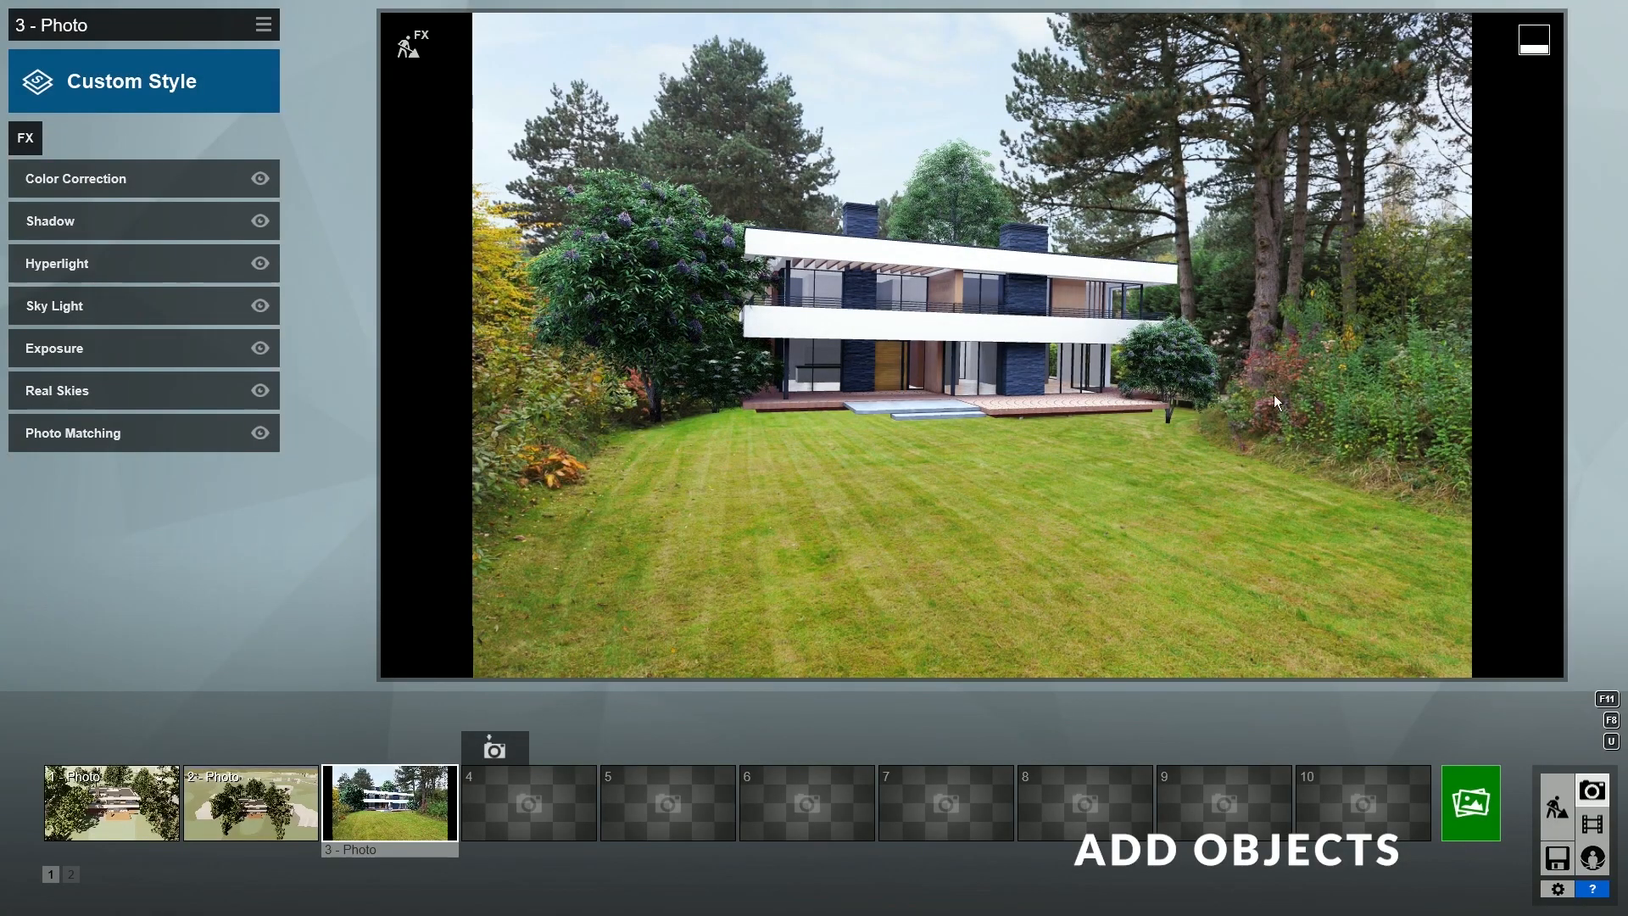
- Box-select the four new plants and set their green hue to 0.5 with lower green saturation
left_click(1557, 807)
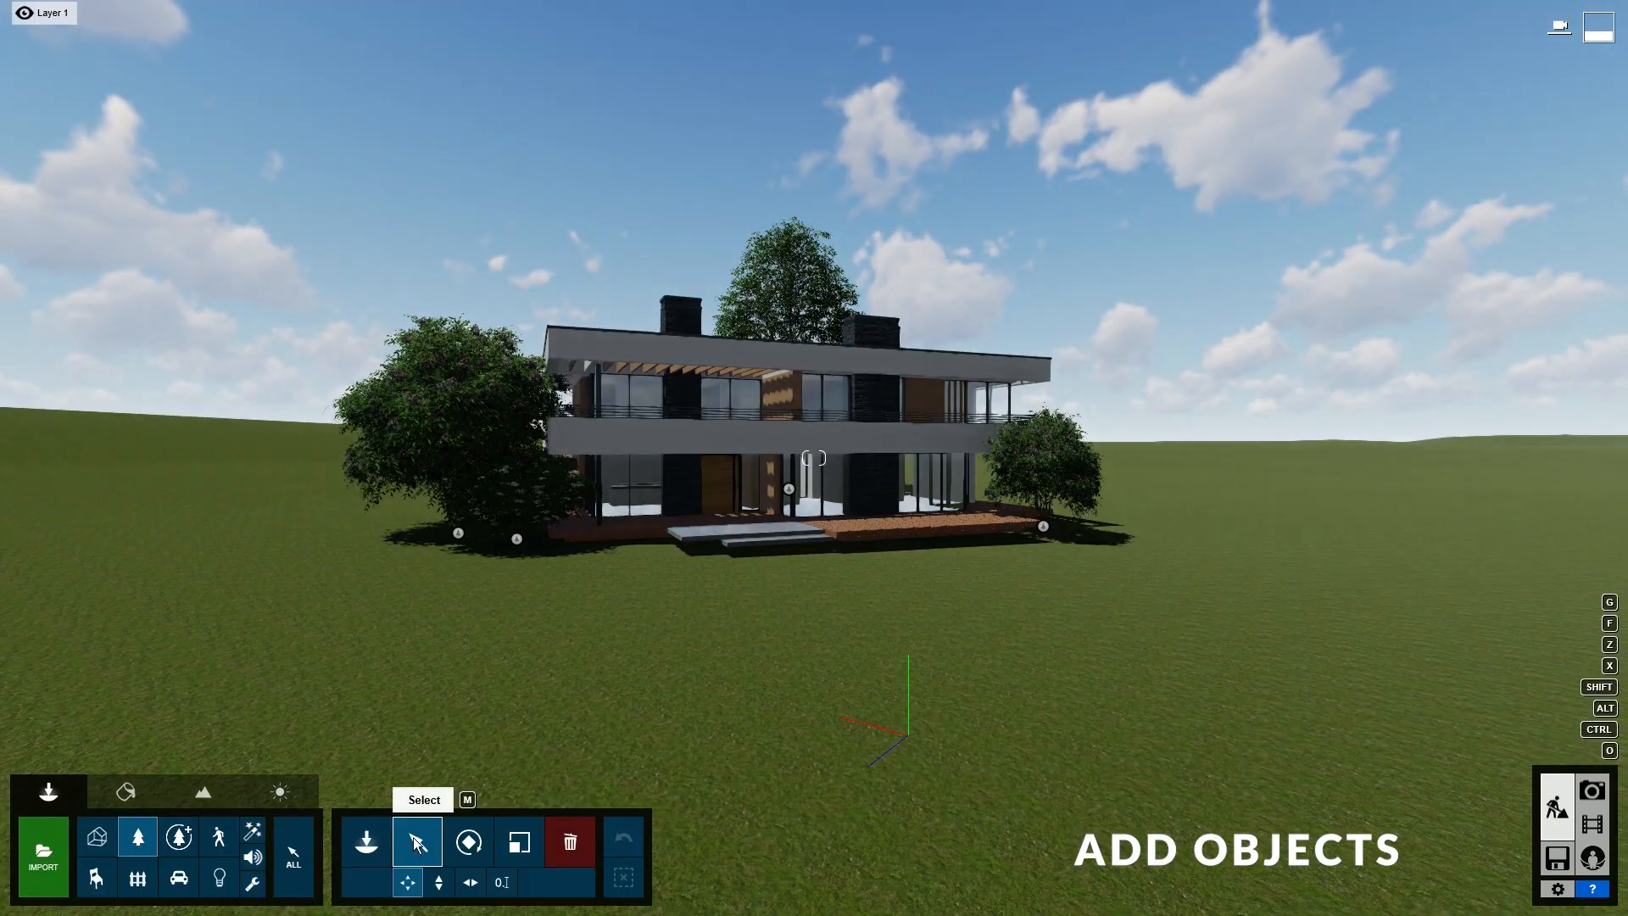
left_click_drag(212, 173, 1163, 598, "ctrl")
key("w")
right_click_drag(1163, 598, 1077, 585)
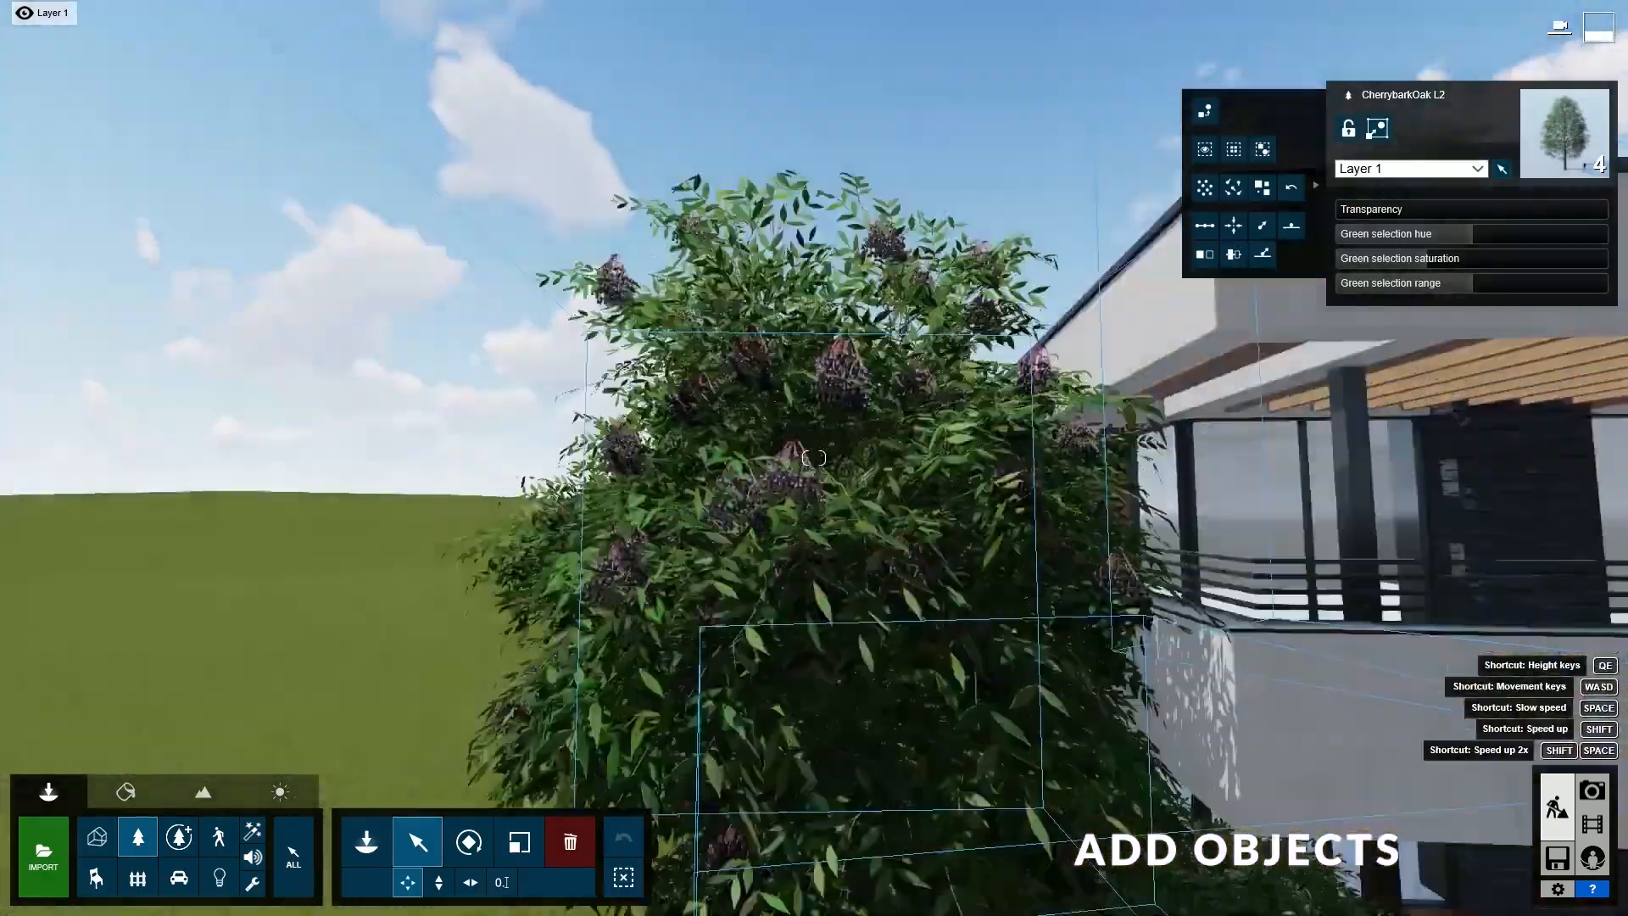
left_click_drag(1473, 234, 1504, 236)
left_click(1414, 261)
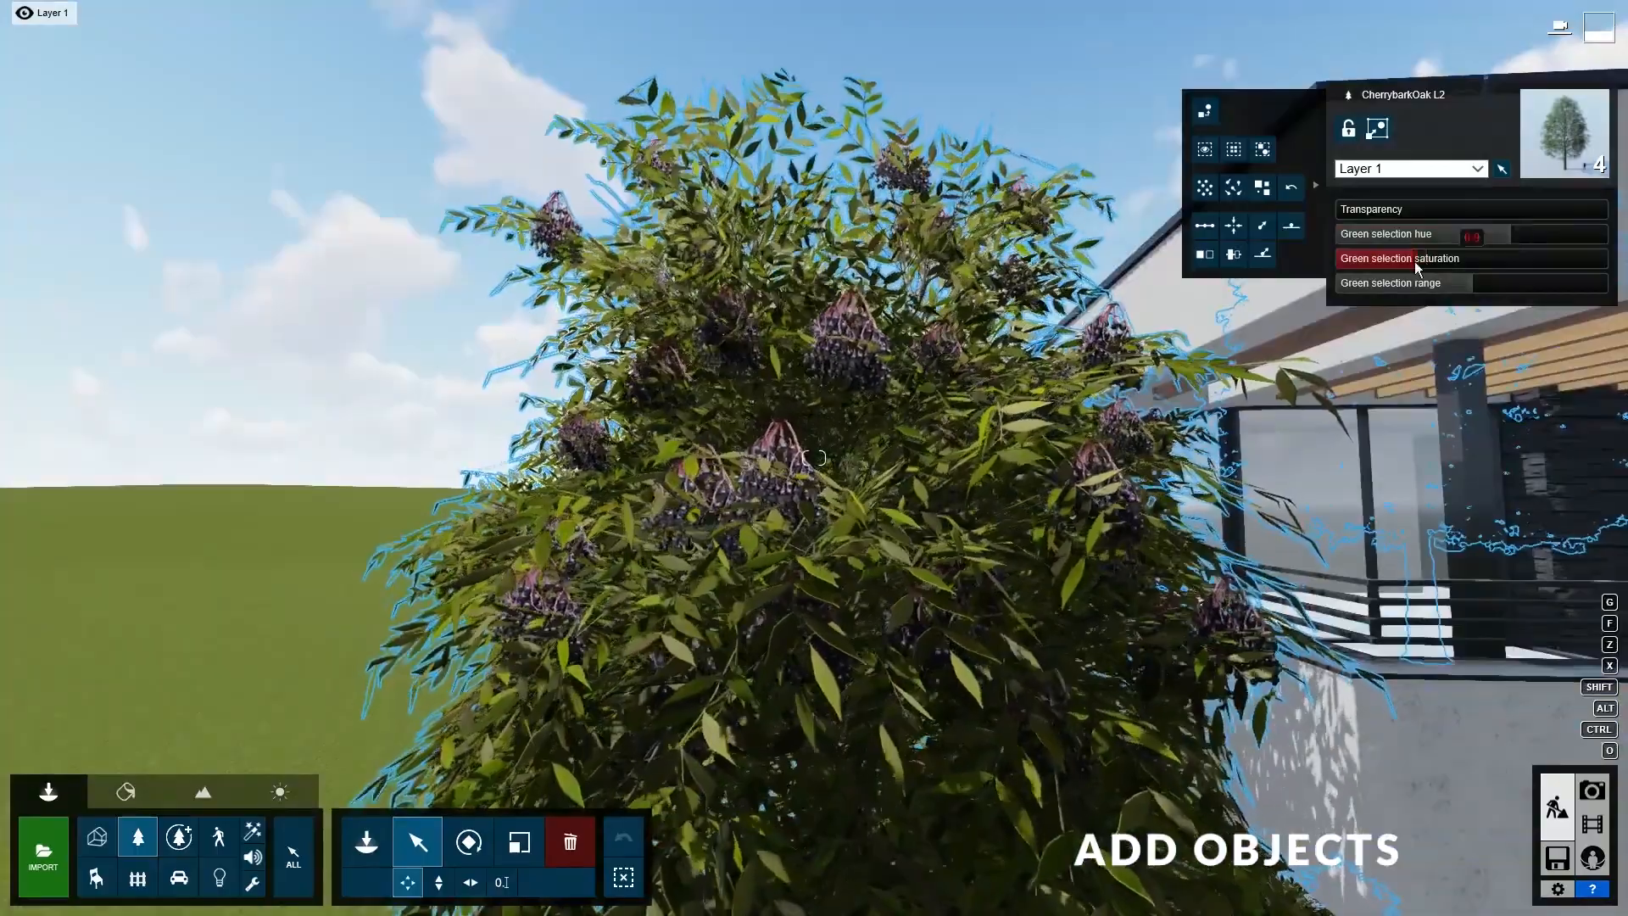
left_click(1492, 238)
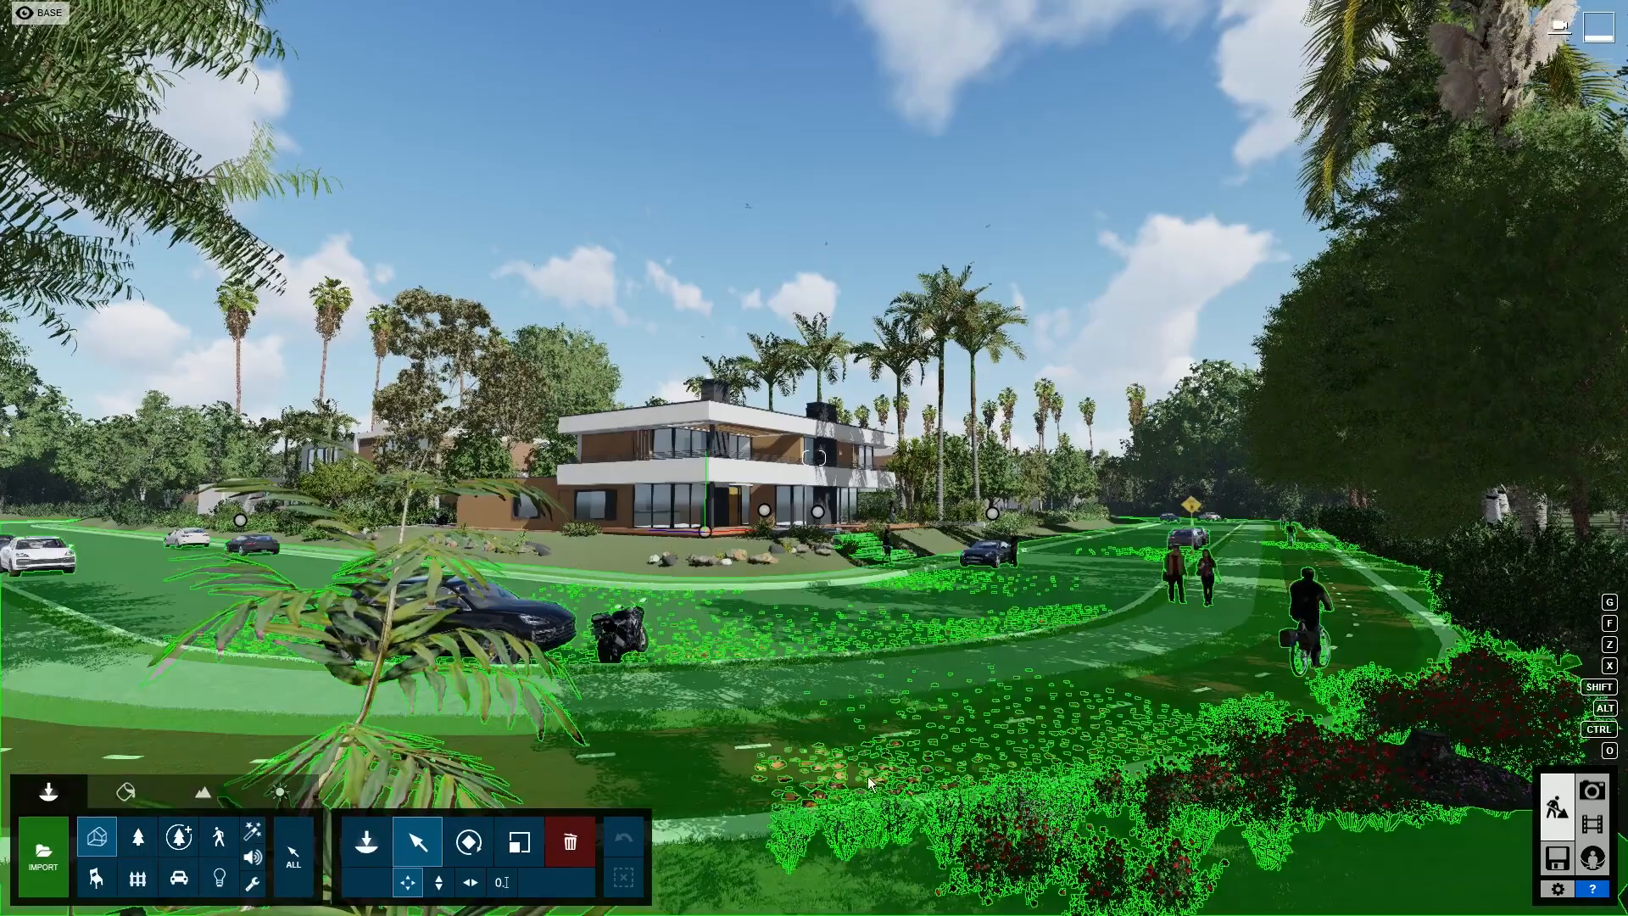
- Review the saved Lumion photos, then make the Photomatch 6 render layer visible in Photoshop
left_click(1598, 792)
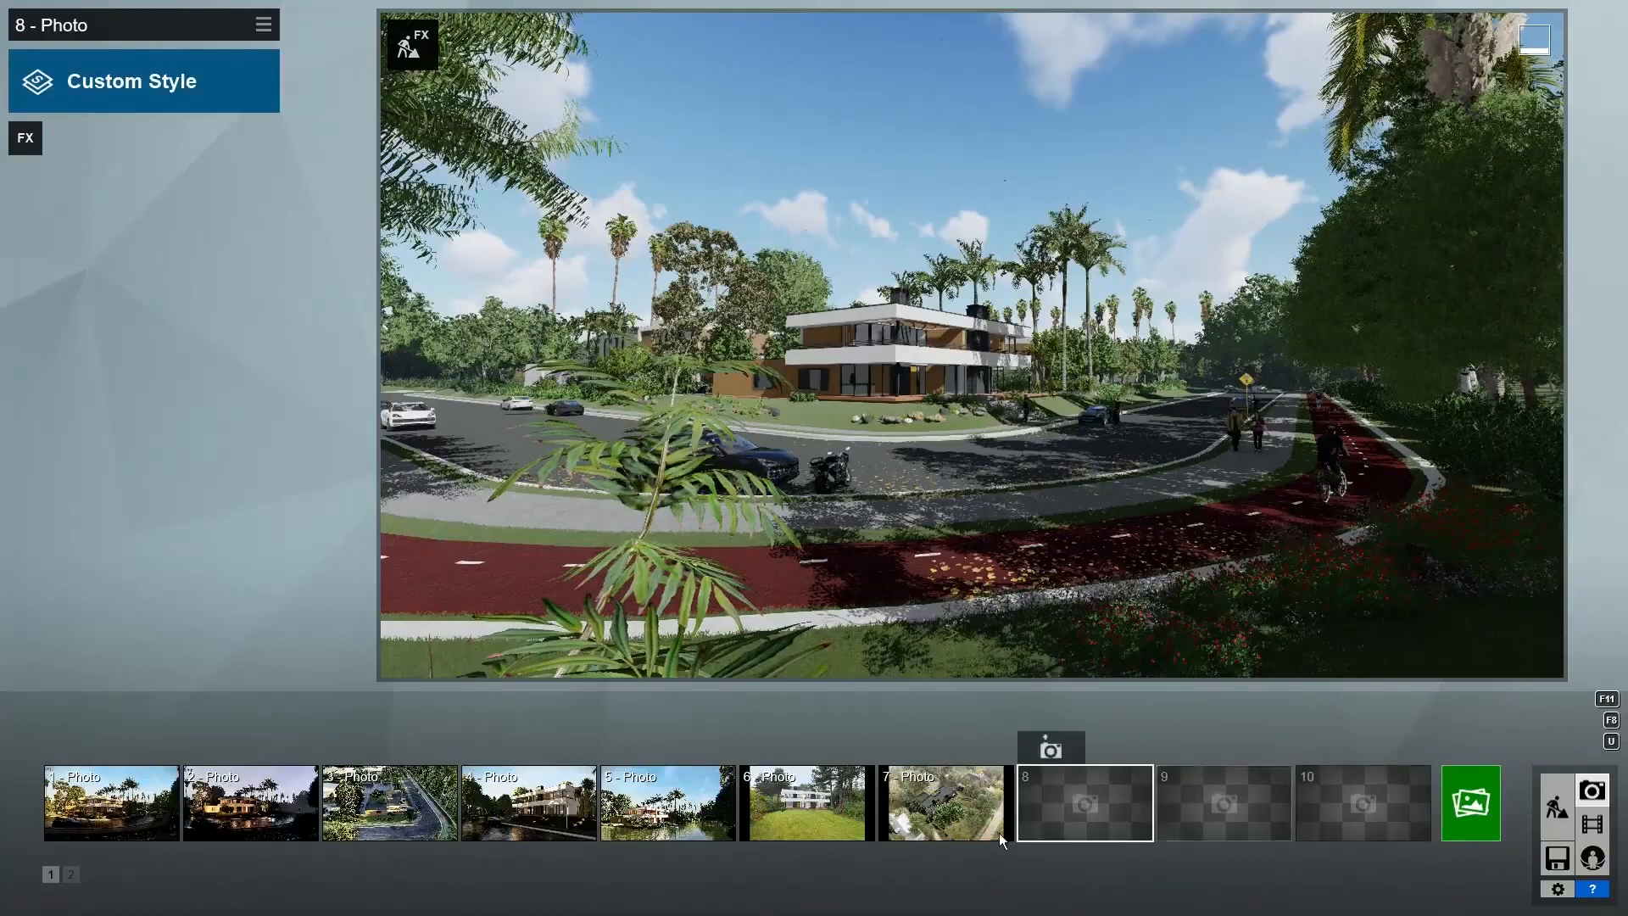
left_click(787, 801)
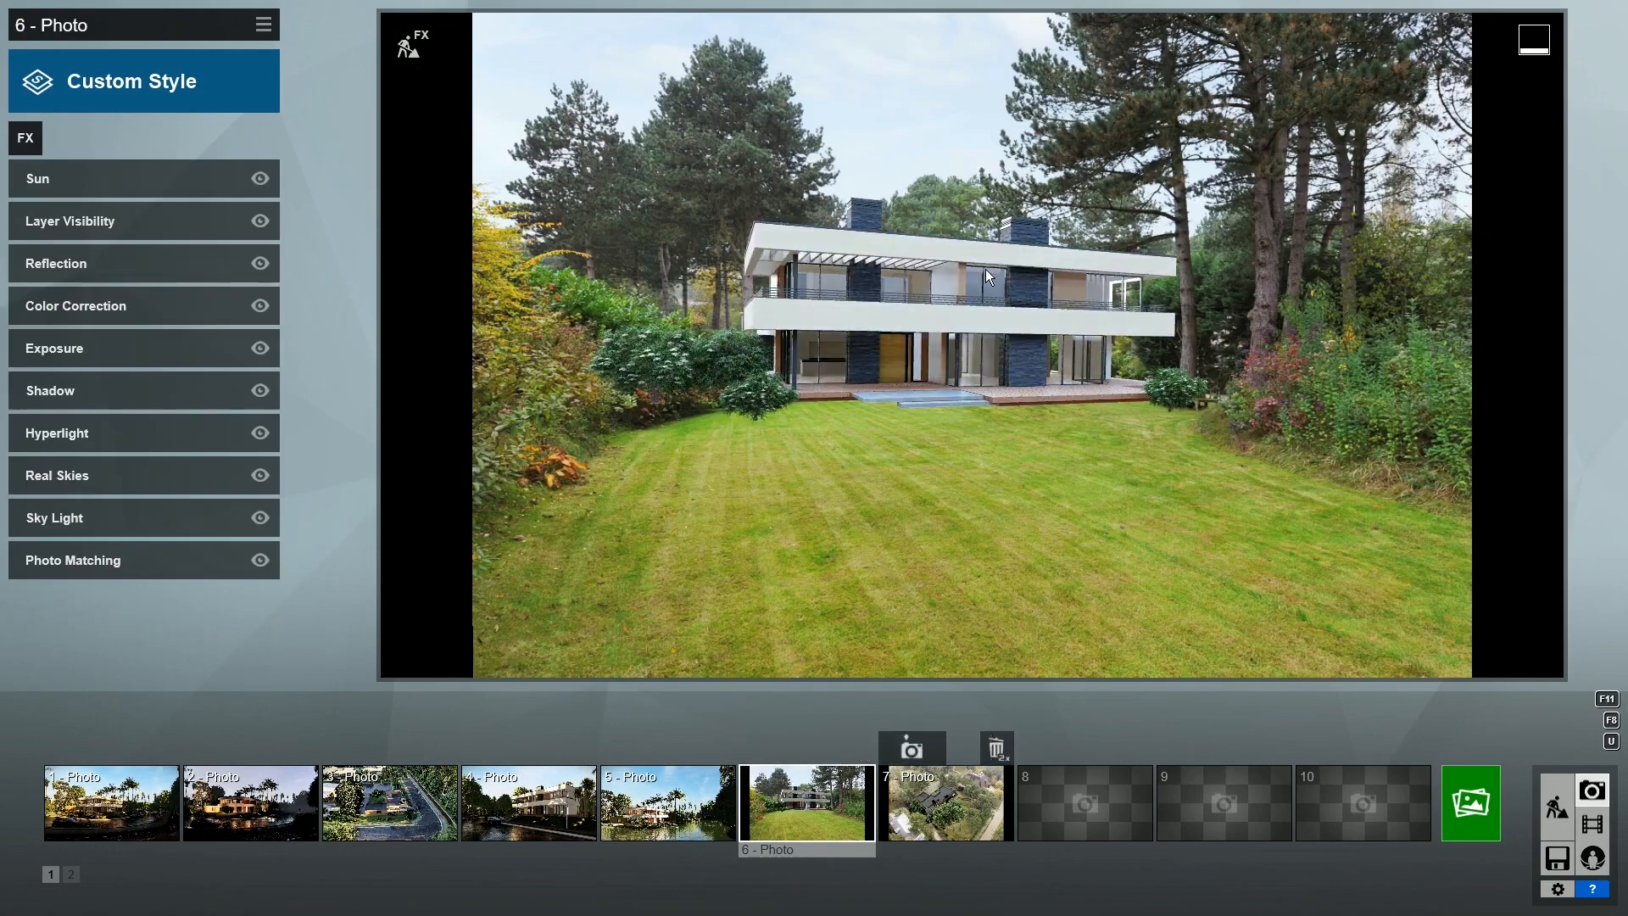
left_click(946, 801)
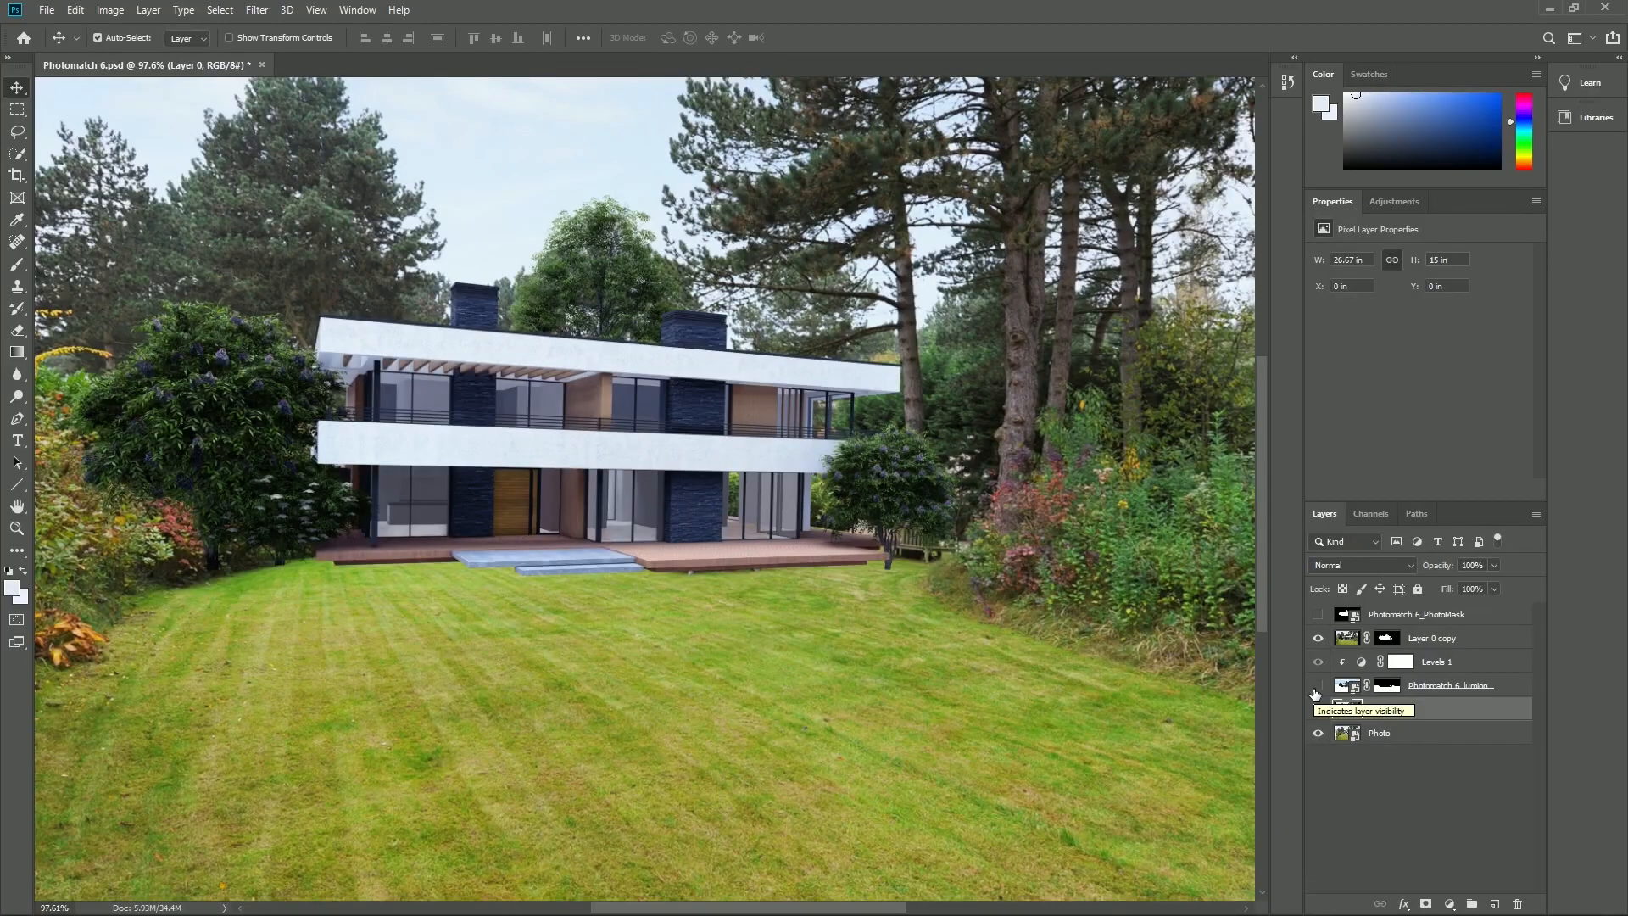
left_click(1316, 690)
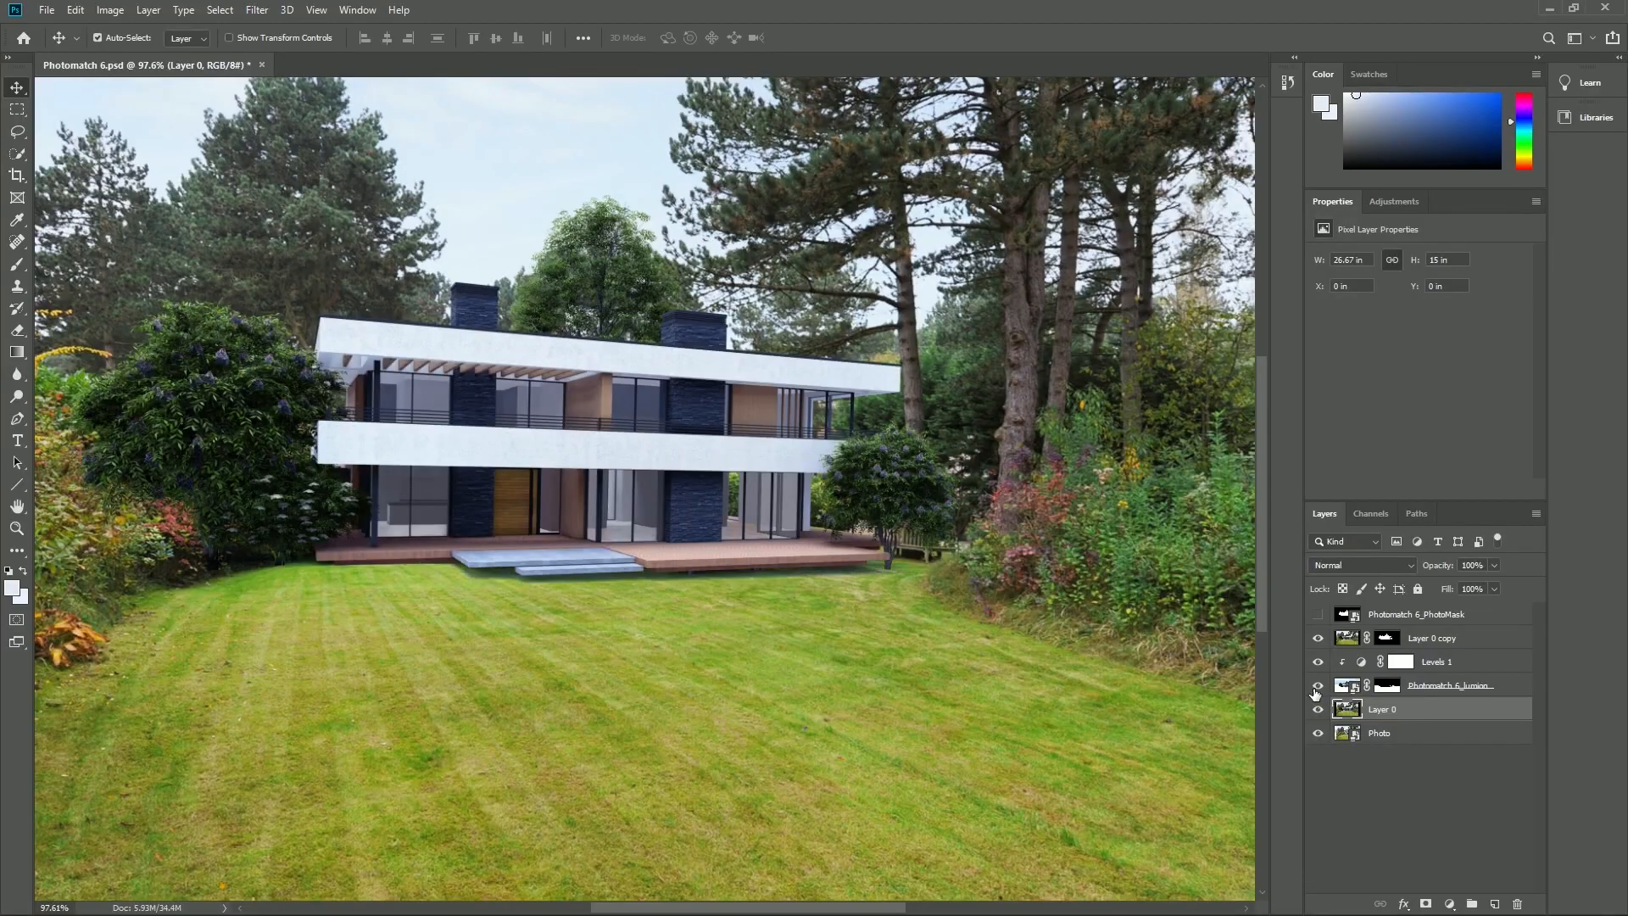